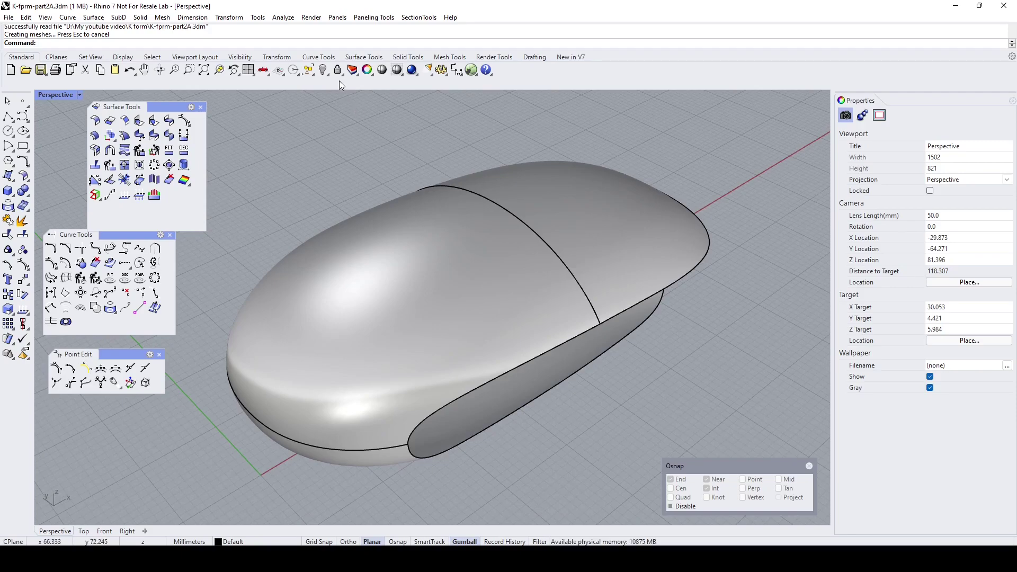
Show all hidden objects and delete the surface with dense control points that overlaps the upper body.
{"action": "left_click", "coordinate": [323, 69]}
{"action": "scroll", "coordinate": [613, 270], "scroll_direction": "up", "scroll_amount": 8}
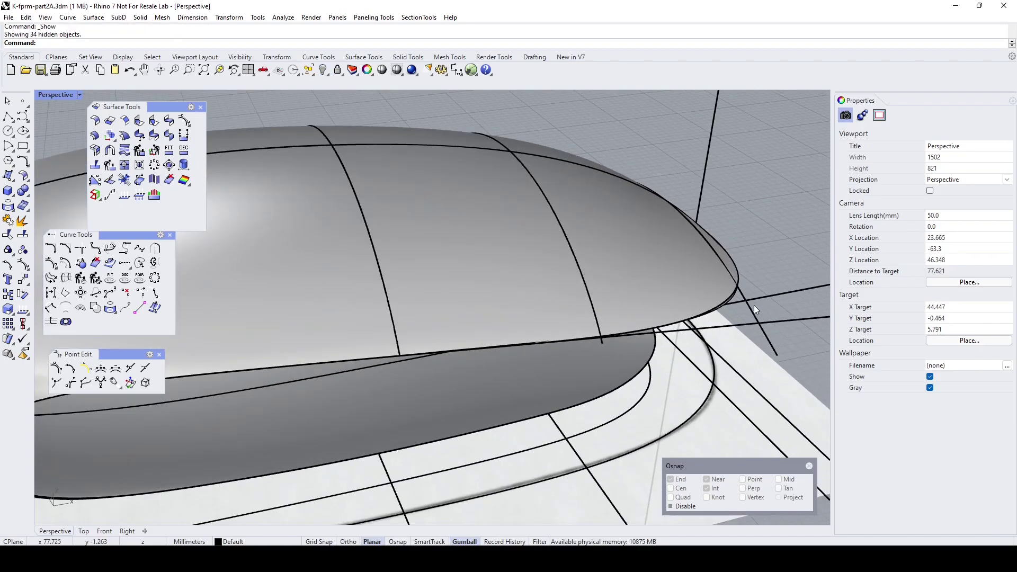
{"action": "left_click", "coordinate": [700, 303]}
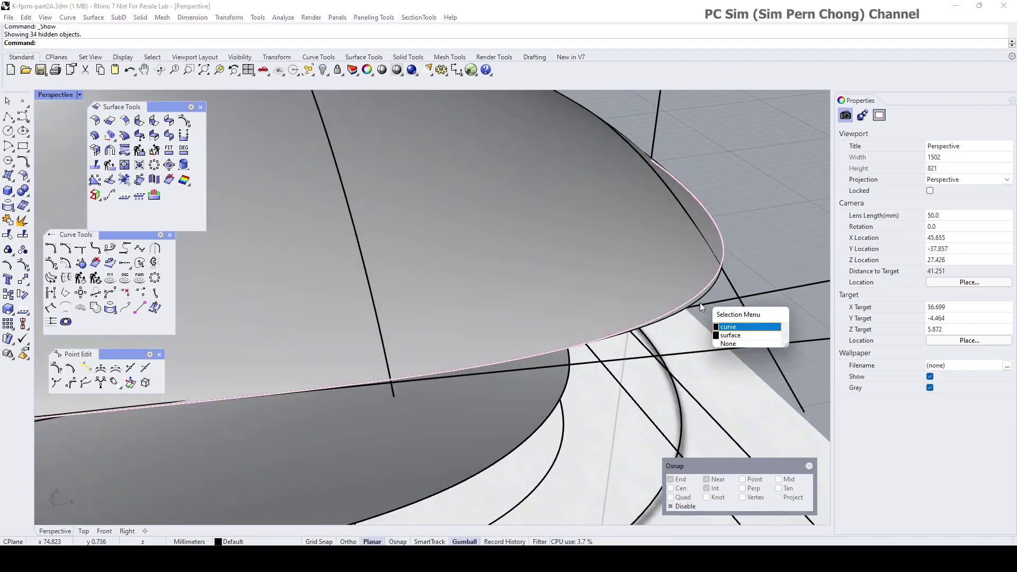
{"action": "left_click", "coordinate": [736, 333]}
{"action": "scroll", "coordinate": [602, 291], "scroll_direction": "down", "scroll_amount": 3}
{"action": "scroll", "coordinate": [602, 287], "scroll_direction": "down", "scroll_amount": 5}
{"action": "left_click", "coordinate": [50, 262]}
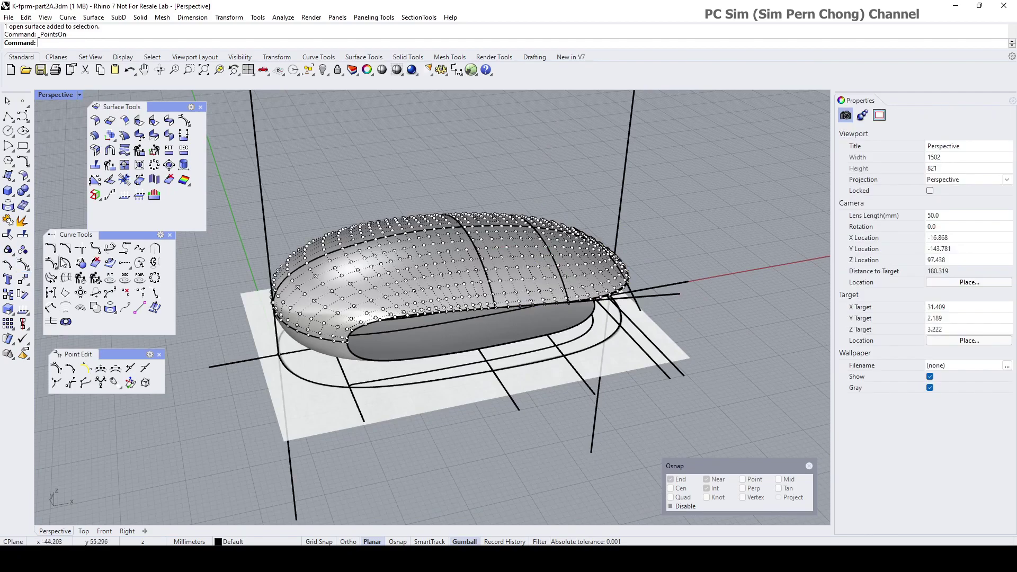
{"action": "scroll", "coordinate": [598, 276], "scroll_direction": "up", "scroll_amount": 3}
{"action": "left_click", "coordinate": [595, 270]}
{"action": "key", "text": "Delete"}
Isolate the rear top surface, the other body surfaces and the curve along the tail edge, hiding everything else.
{"action": "left_click", "coordinate": [597, 273]}
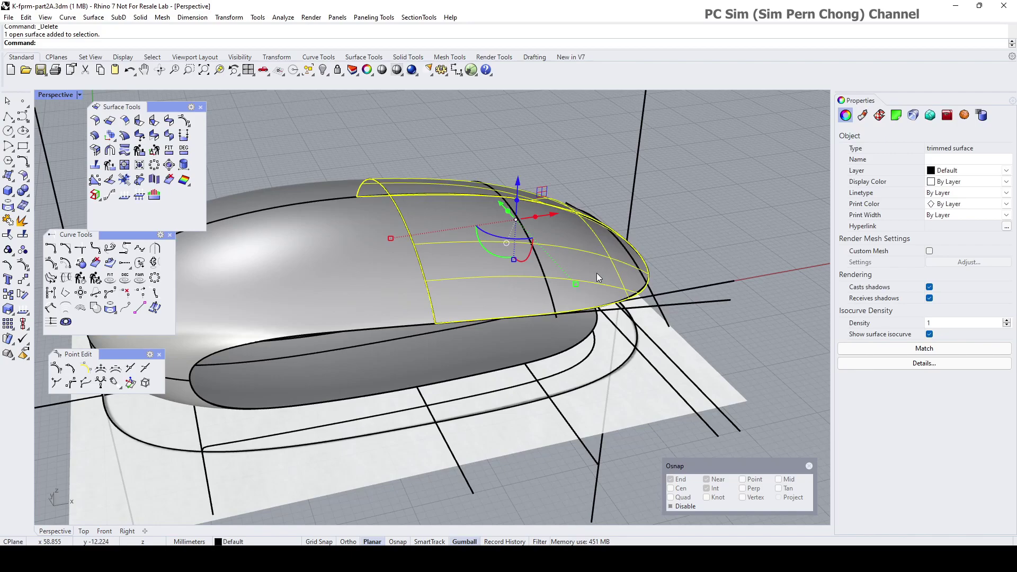
{"action": "left_click", "coordinate": [322, 262], "text": "shift"}
{"action": "scroll", "coordinate": [620, 307], "scroll_direction": "up", "scroll_amount": 4}
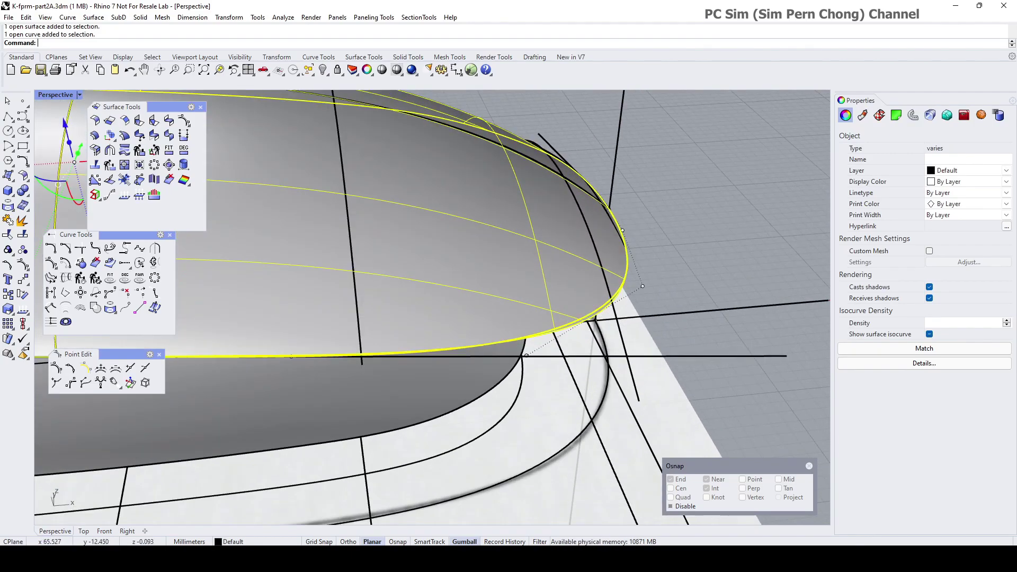
{"action": "left_click", "coordinate": [123, 57]}
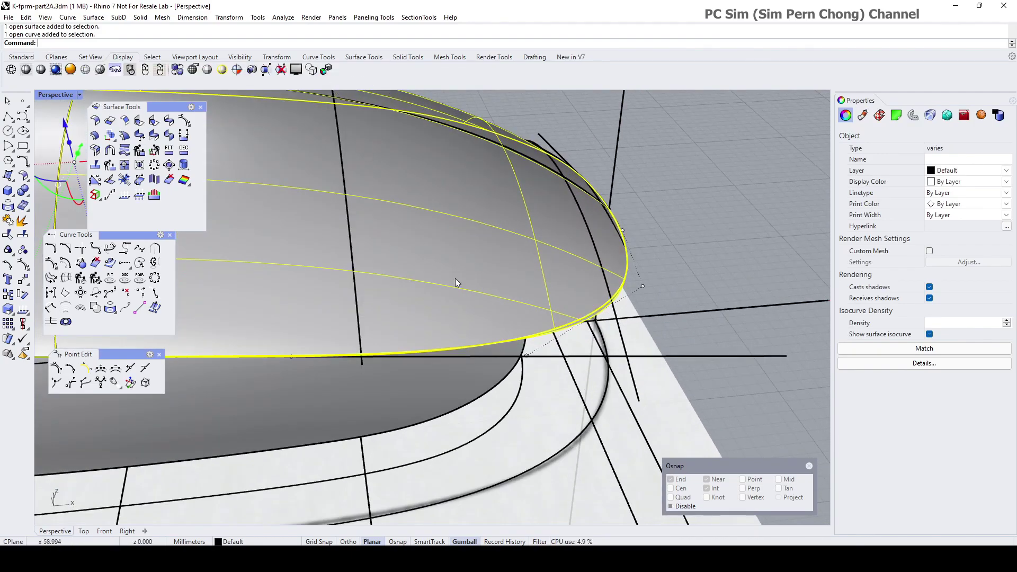
{"action": "scroll", "coordinate": [512, 375], "scroll_direction": "down", "scroll_amount": 1}
{"action": "scroll", "coordinate": [512, 374], "scroll_direction": "down", "scroll_amount": 5}
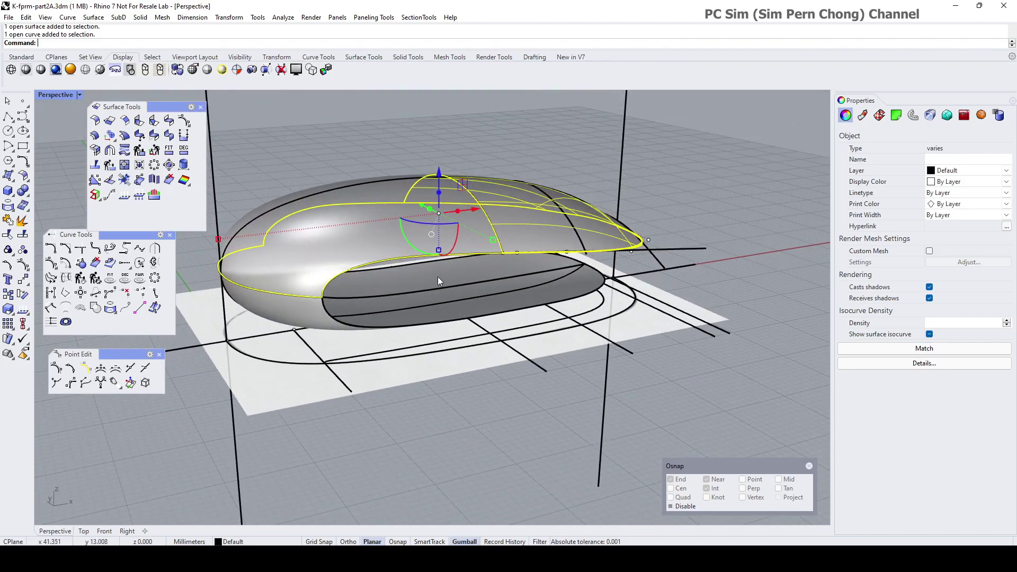
{"action": "right_click_drag", "start_coordinate": [438, 291], "coordinate": [463, 300]}
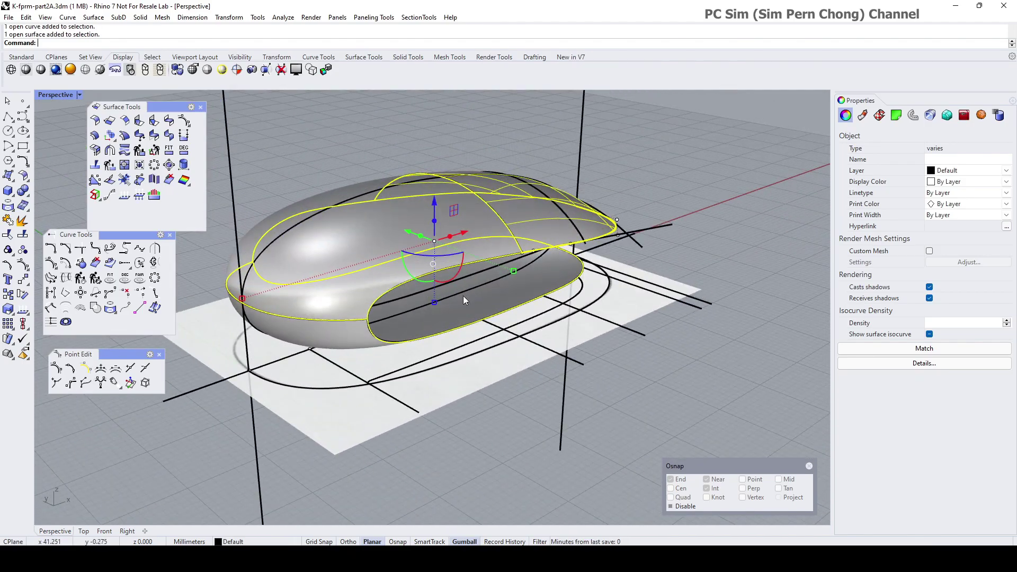
{"action": "scroll", "coordinate": [462, 296], "scroll_direction": "down", "scroll_amount": 2}
{"action": "left_click", "coordinate": [21, 57]}
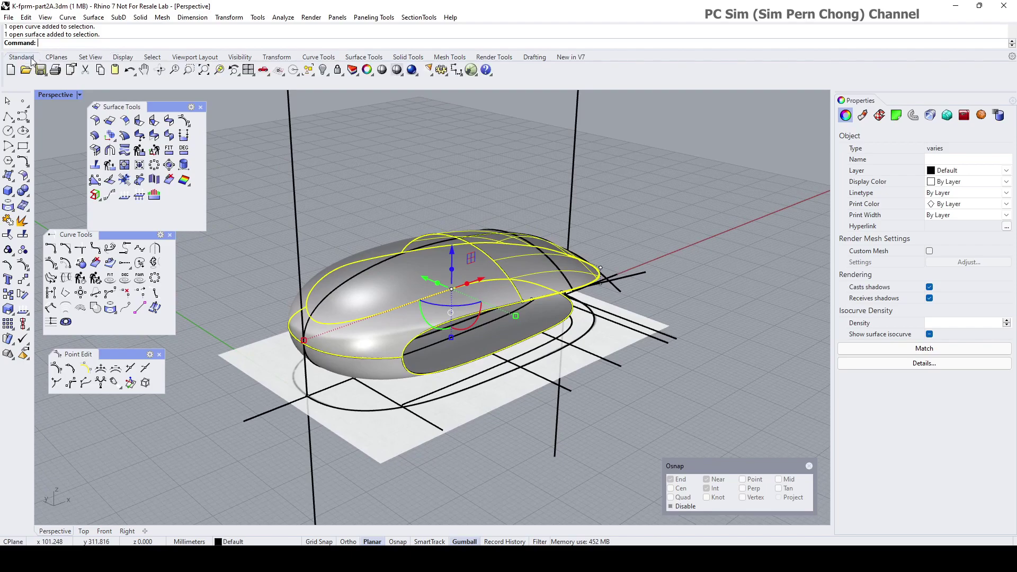
{"action": "left_click", "coordinate": [326, 75]}
{"action": "left_click", "coordinate": [366, 91]}
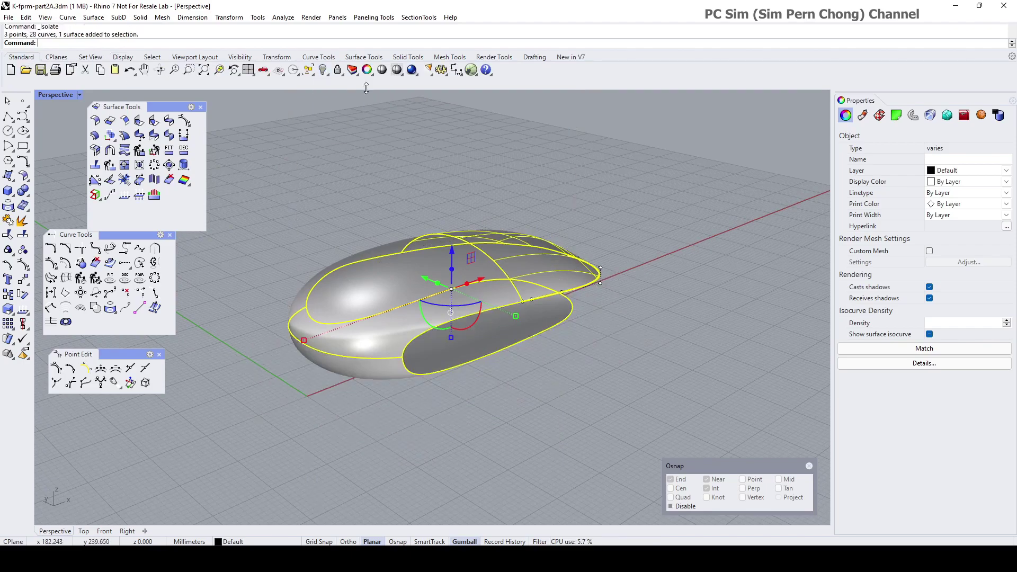
Turn on the control points of the rear top surface and compare its lower edge with the tail curve.
{"action": "left_click", "coordinate": [377, 167]}
{"action": "scroll", "coordinate": [602, 328], "scroll_direction": "up", "scroll_amount": 8}
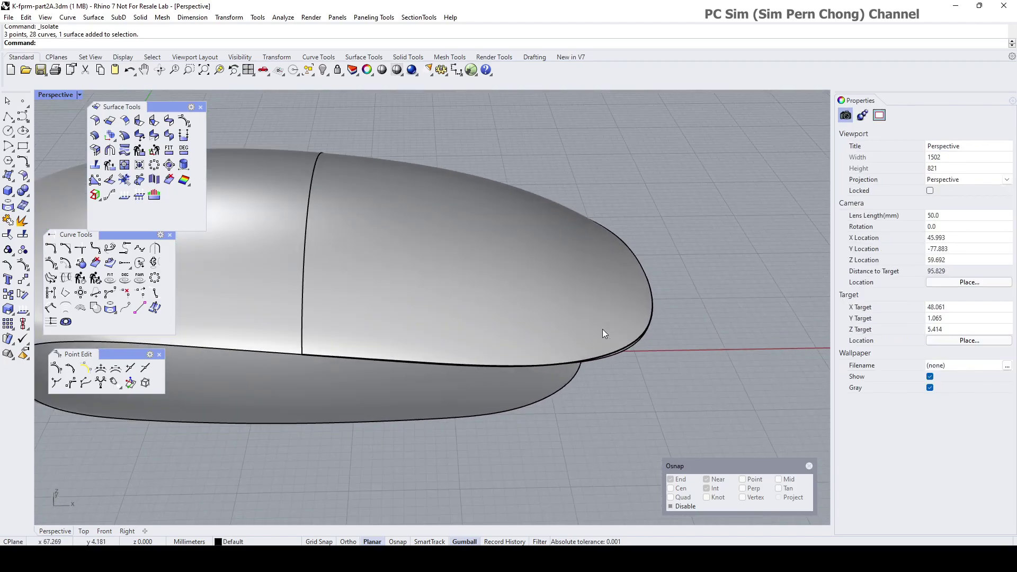
{"action": "left_click", "coordinate": [573, 256]}
{"action": "right_click_drag", "start_coordinate": [573, 256], "coordinate": [465, 227]}
{"action": "scroll", "coordinate": [469, 240], "scroll_direction": "up", "scroll_amount": 3}
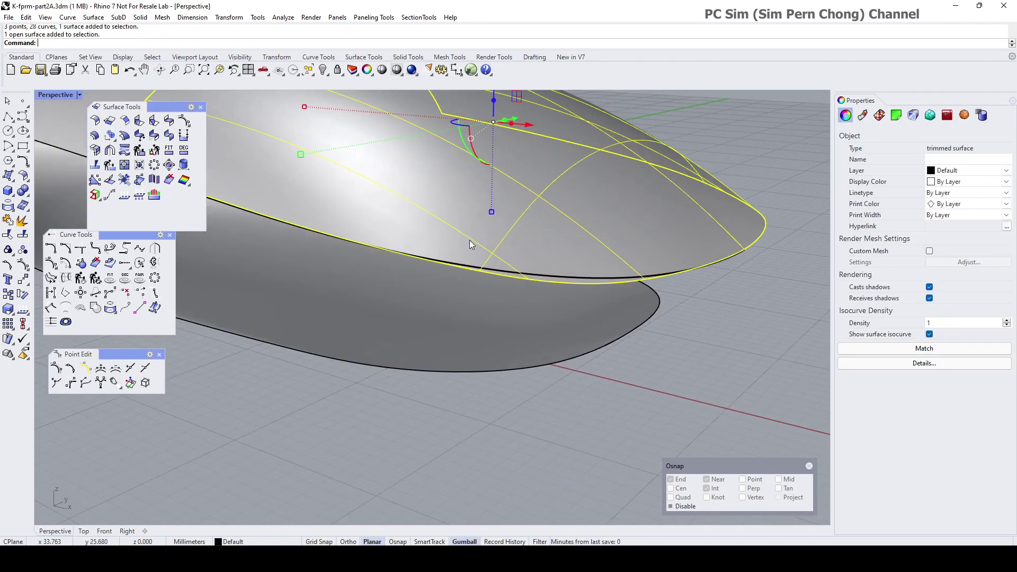
{"action": "left_click", "coordinate": [23, 265]}
{"action": "scroll", "coordinate": [542, 261], "scroll_direction": "down", "scroll_amount": 2}
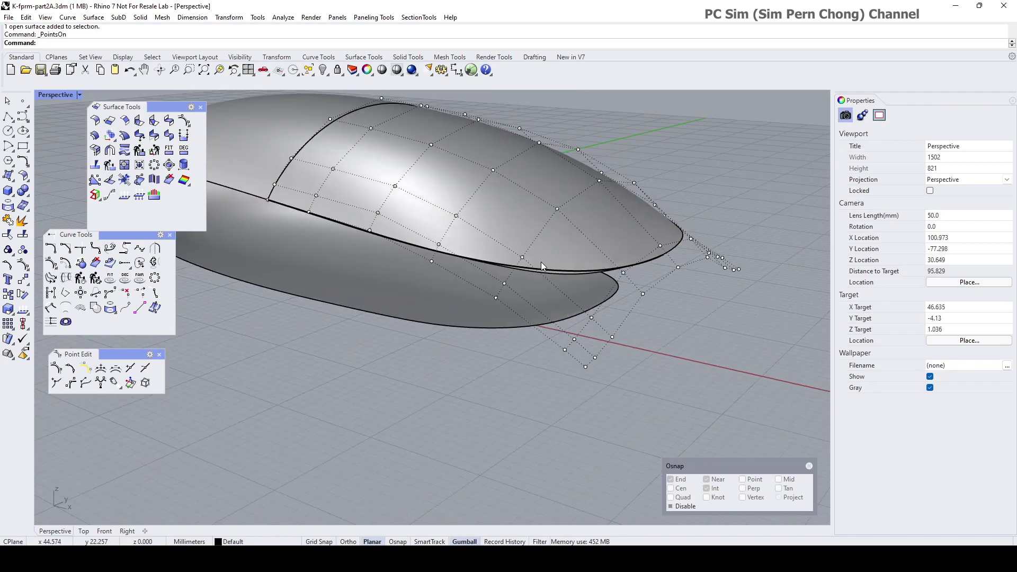
{"action": "scroll", "coordinate": [454, 263], "scroll_direction": "up", "scroll_amount": 2}
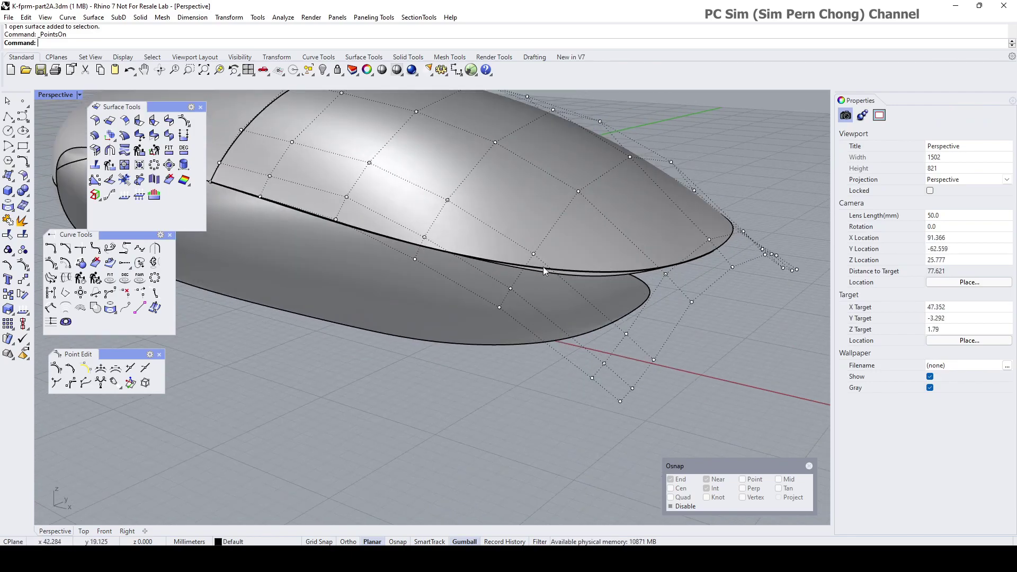
{"action": "scroll", "coordinate": [573, 280], "scroll_direction": "up", "scroll_amount": 4}
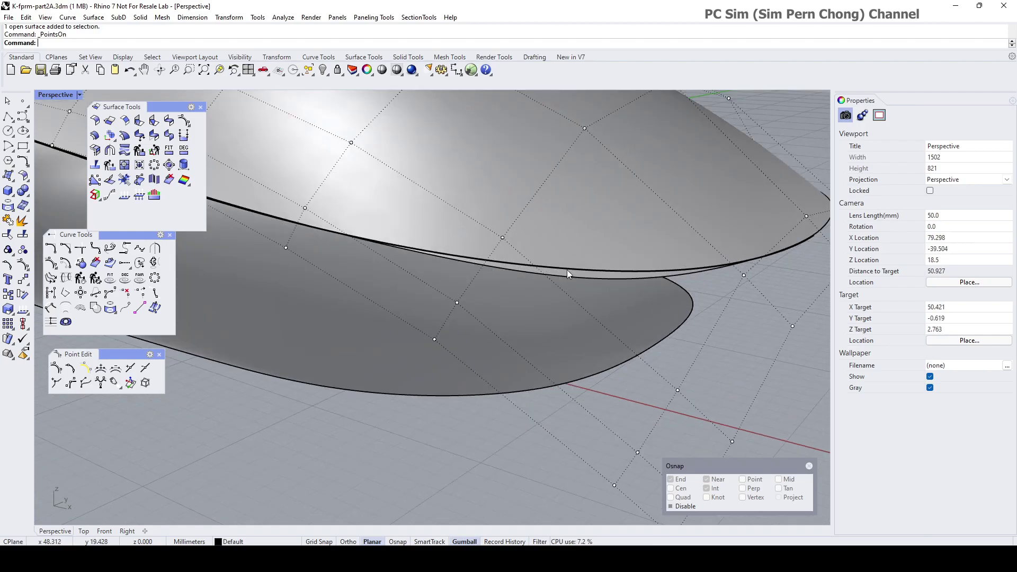
{"action": "scroll", "coordinate": [597, 271], "scroll_direction": "down", "scroll_amount": 4}
Raise a symmetric pair of lower control points on the rear top surface to bring its edge up to the tail curve.
{"action": "left_click", "coordinate": [638, 333]}
{"action": "right_click_drag", "start_coordinate": [671, 324], "coordinate": [729, 309]}
{"action": "left_click", "coordinate": [754, 314], "text": "shift"}
{"action": "right_click_drag", "start_coordinate": [629, 307], "coordinate": [717, 281]}
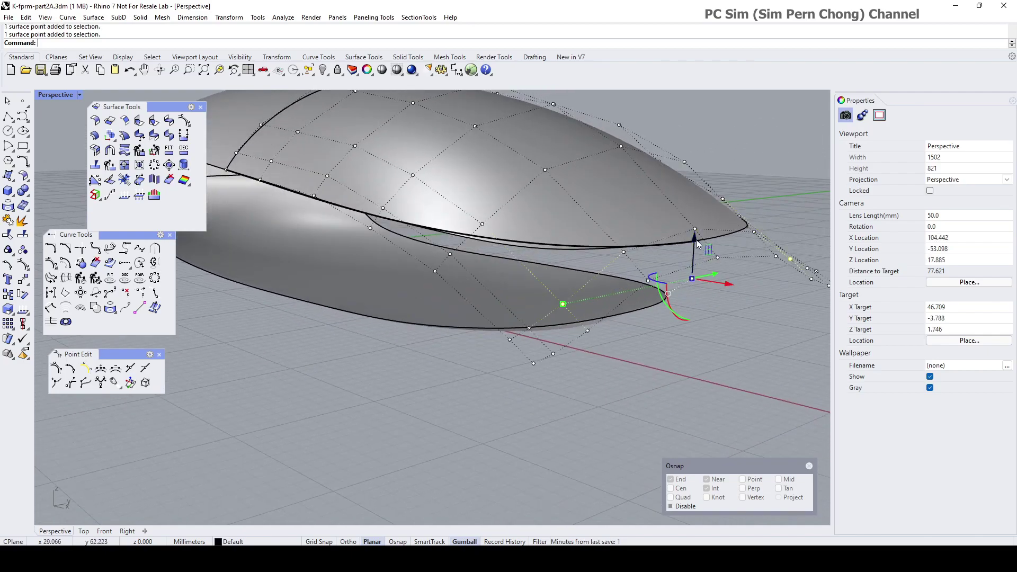
{"action": "left_click_drag", "start_coordinate": [695, 234], "coordinate": [695, 230]}
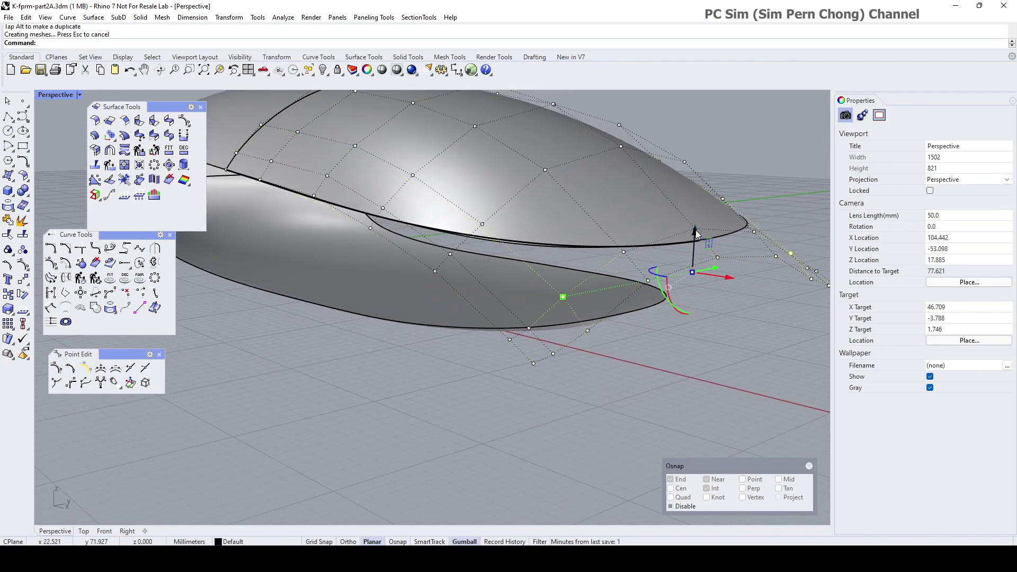
{"action": "right_click_drag", "start_coordinate": [529, 331], "coordinate": [690, 291]}
{"action": "left_click_drag", "start_coordinate": [671, 270], "coordinate": [670, 258]}
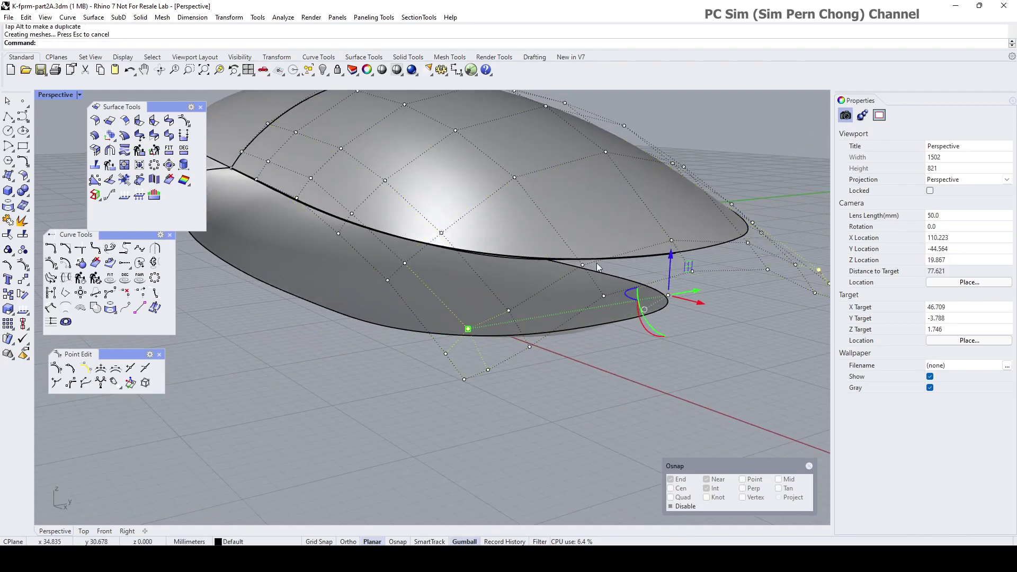
{"action": "scroll", "coordinate": [540, 263], "scroll_direction": "up", "scroll_amount": 3}
{"action": "scroll", "coordinate": [545, 258], "scroll_direction": "down", "scroll_amount": 5}
{"action": "scroll", "coordinate": [545, 259], "scroll_direction": "up", "scroll_amount": 4}
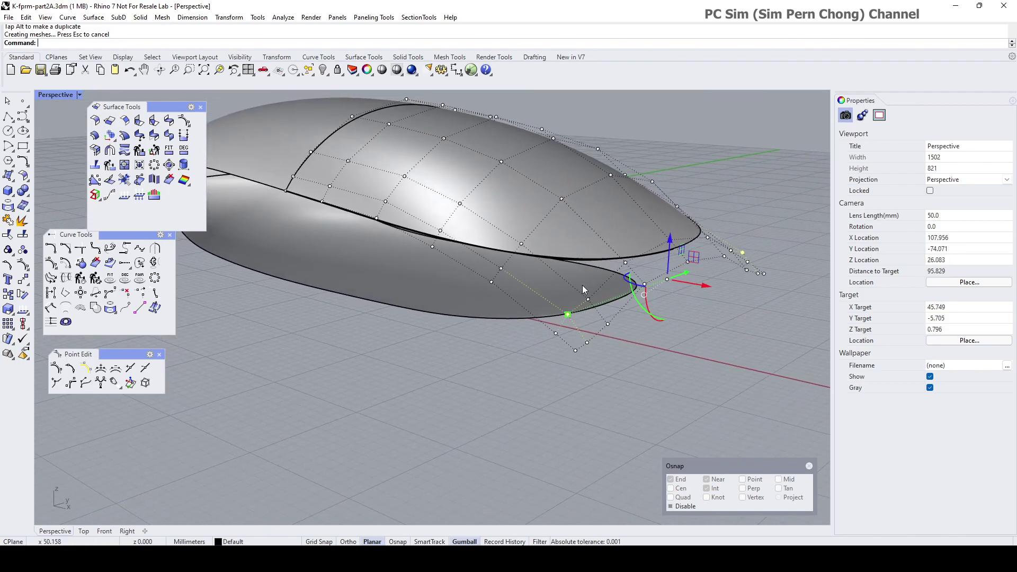
Nudge the neighbouring symmetric pair of control points near the tail to refine the edge's match with the curve.
{"action": "left_click", "coordinate": [589, 303]}
{"action": "right_click_drag", "start_coordinate": [736, 265], "coordinate": [781, 282]}
{"action": "left_click", "coordinate": [768, 273], "text": "shift"}
{"action": "right_click_drag", "start_coordinate": [698, 295], "coordinate": [686, 245]}
{"action": "left_click_drag", "start_coordinate": [687, 245], "coordinate": [684, 245]}
{"action": "right_click_drag", "start_coordinate": [683, 245], "coordinate": [536, 257]}
{"action": "scroll", "coordinate": [648, 218], "scroll_direction": "up", "scroll_amount": 6}
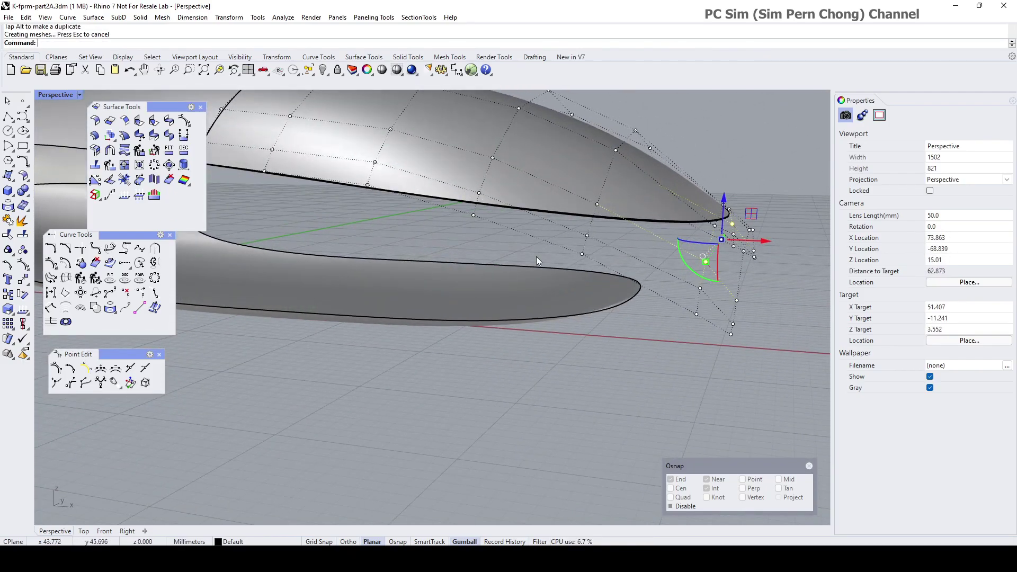
{"action": "scroll", "coordinate": [536, 256], "scroll_direction": "down", "scroll_amount": 6}
Show the hidden objects and delete everything except the body surfaces by inverting the selection.
{"action": "right_click_drag", "start_coordinate": [455, 246], "coordinate": [530, 228]}
{"action": "left_click", "coordinate": [389, 221]}
{"action": "left_click", "coordinate": [301, 272], "text": "shift"}
{"action": "right_click_drag", "start_coordinate": [300, 272], "coordinate": [395, 321]}
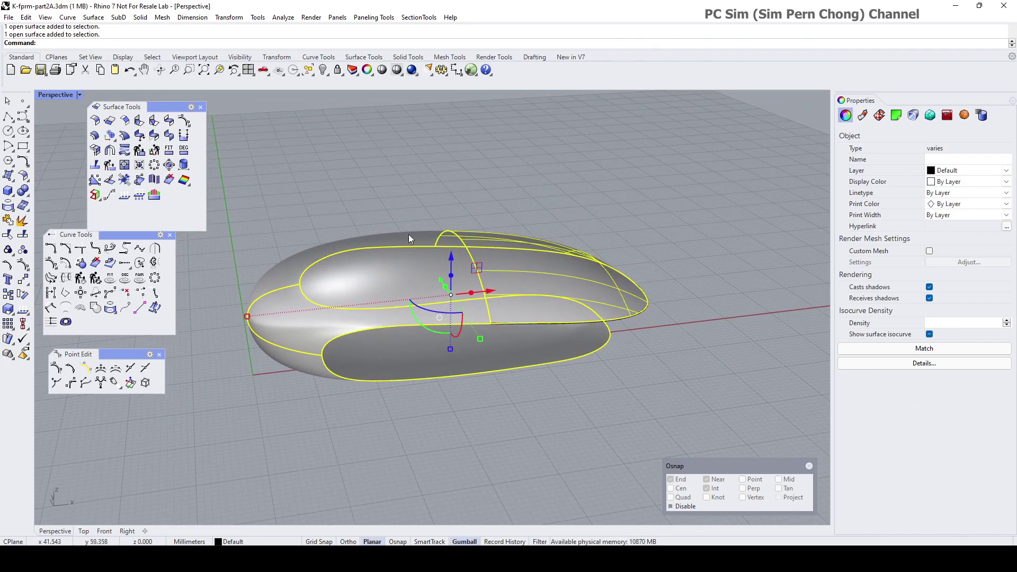
{"action": "left_click", "coordinate": [323, 71]}
{"action": "left_click", "coordinate": [314, 76]}
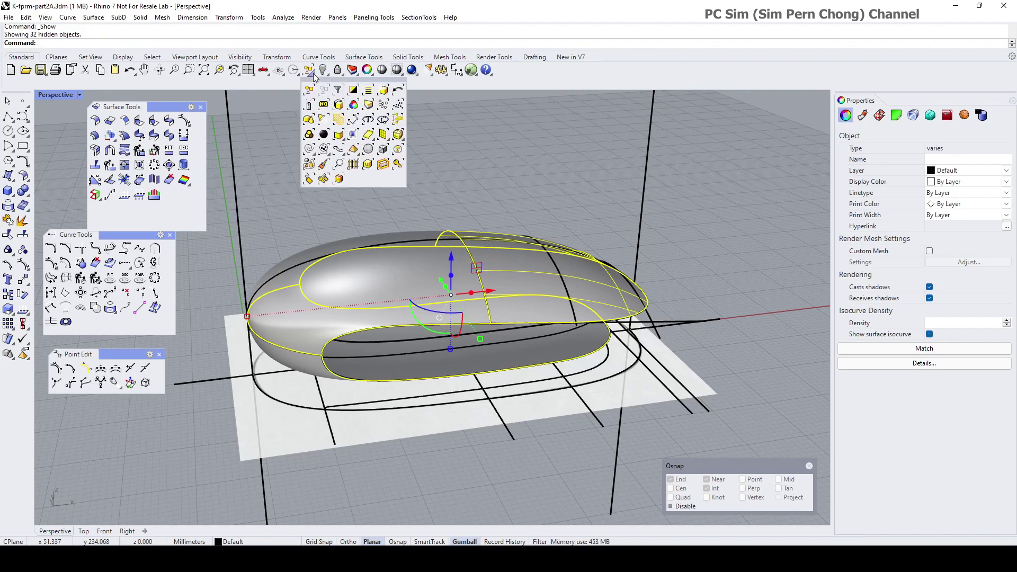
{"action": "left_click", "coordinate": [353, 89]}
{"action": "right_click_drag", "start_coordinate": [377, 176], "coordinate": [529, 284]}
{"action": "key", "text": "Delete"}
Examine the tail from below and turn on the bottom surface's control points to inspect where they converge.
{"action": "right_click_drag", "start_coordinate": [579, 379], "coordinate": [634, 335]}
{"action": "right_click_drag", "start_coordinate": [367, 328], "coordinate": [388, 220]}
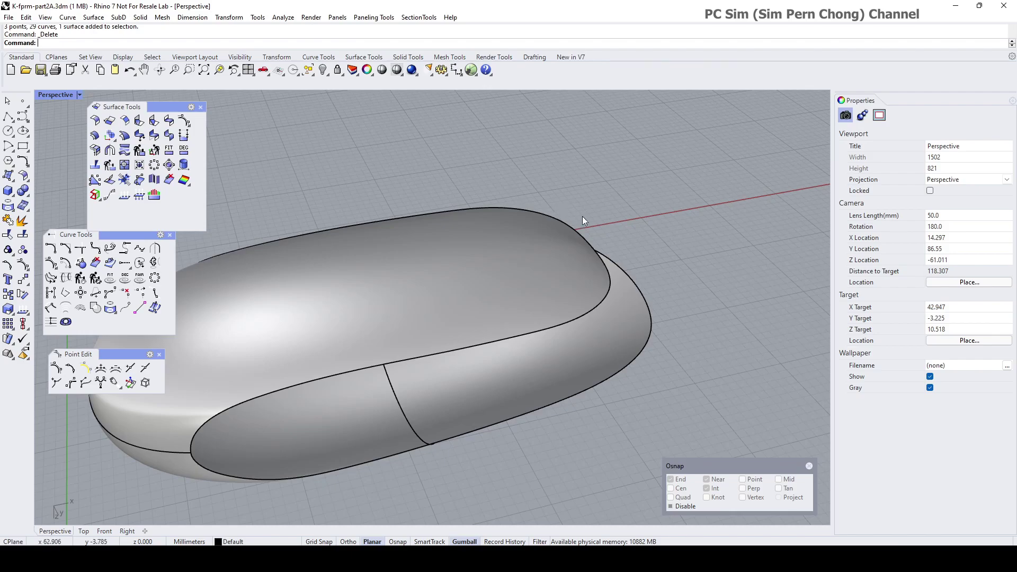
{"action": "left_click", "coordinate": [449, 386]}
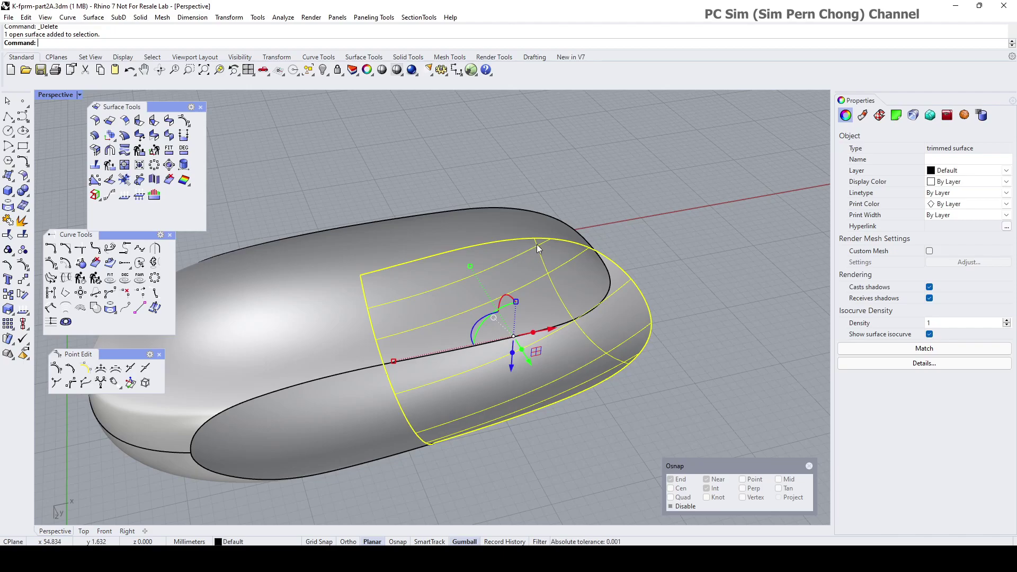
{"action": "key", "text": "Escape"}
{"action": "scroll", "coordinate": [573, 246], "scroll_direction": "up", "scroll_amount": 3}
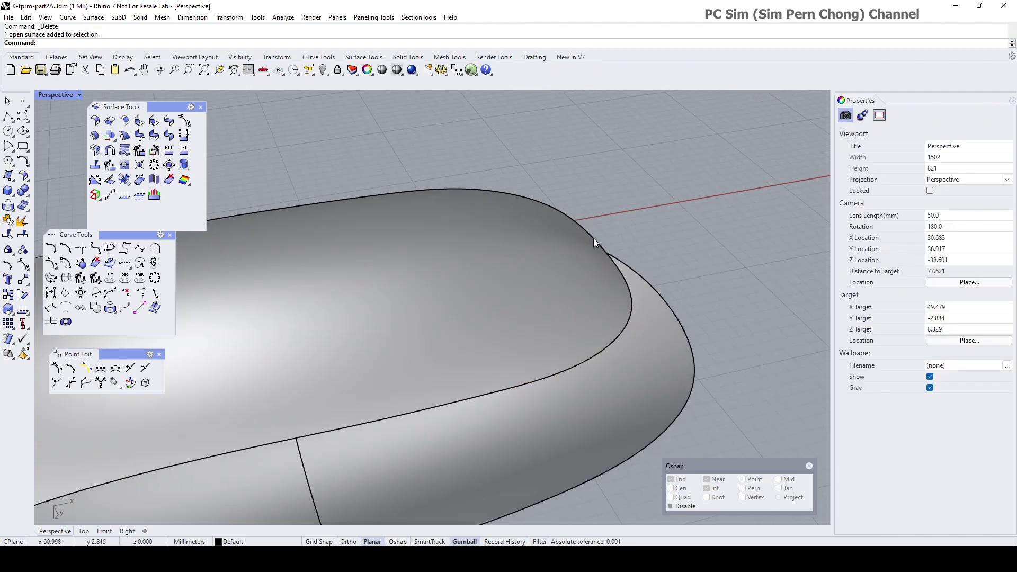
{"action": "scroll", "coordinate": [524, 309], "scroll_direction": "up", "scroll_amount": 2}
{"action": "right_click_drag", "start_coordinate": [524, 309], "coordinate": [634, 275]}
{"action": "right_click_drag", "start_coordinate": [596, 335], "coordinate": [544, 314], "text": "shift"}
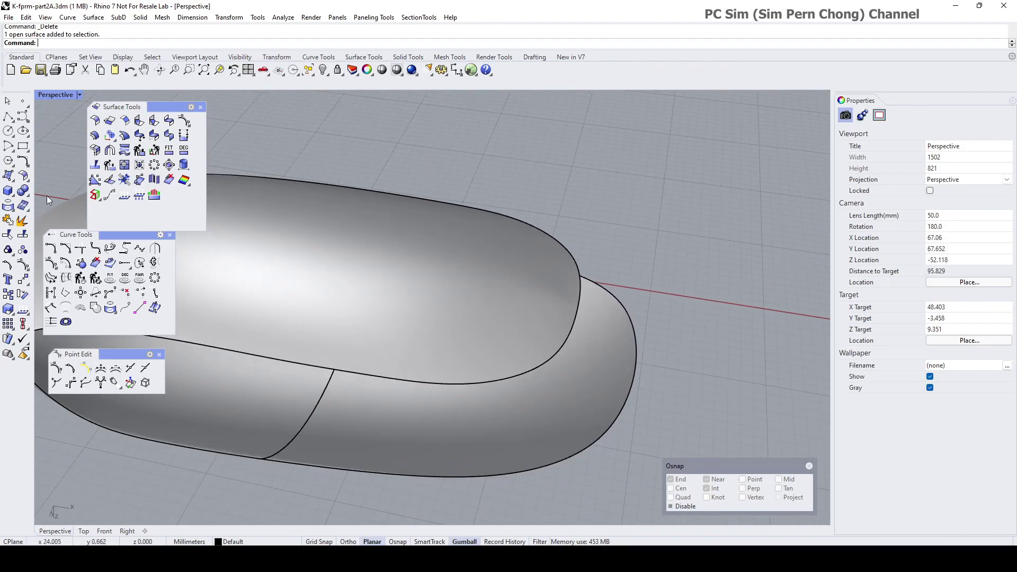
{"action": "scroll", "coordinate": [554, 326], "scroll_direction": "up", "scroll_amount": 6}
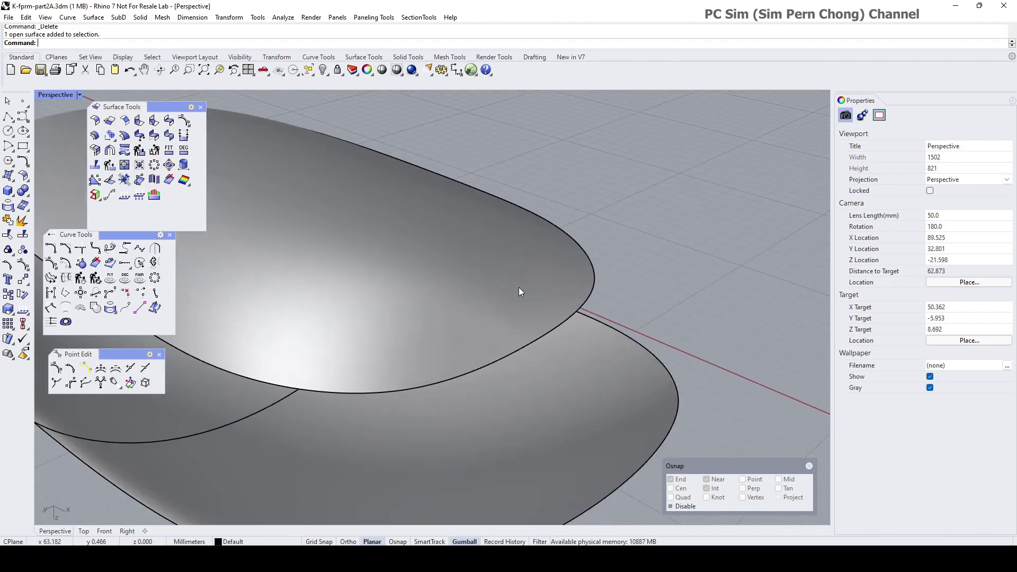
{"action": "left_click", "coordinate": [501, 298]}
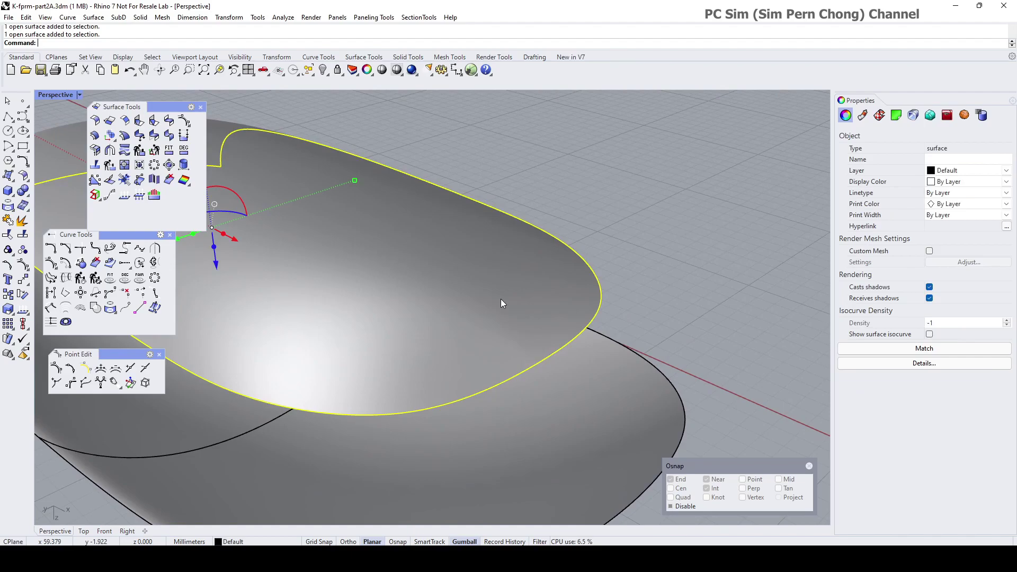
{"action": "left_click", "coordinate": [23, 281]}
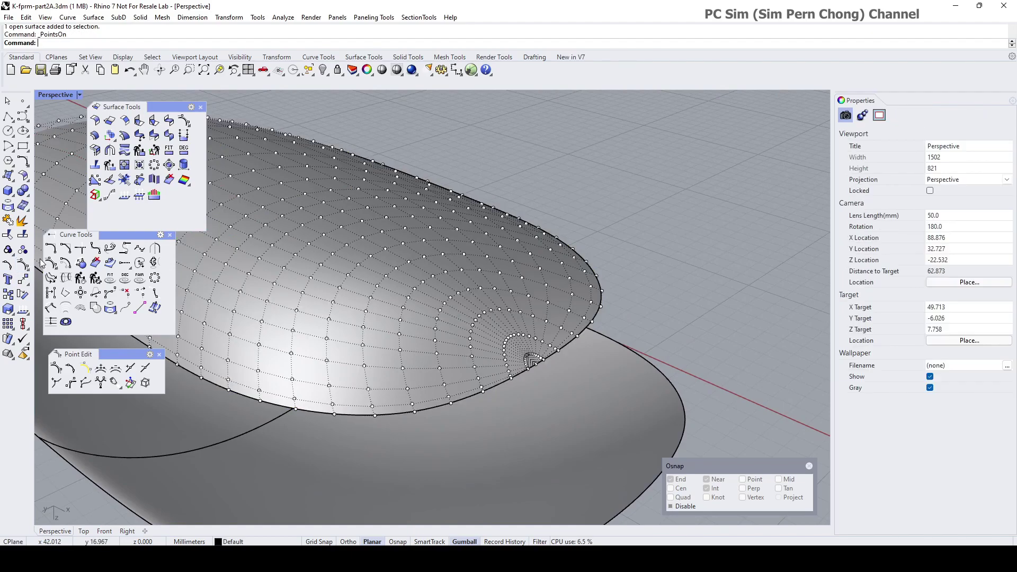
Split the bottom surface with a V-direction isocurve around its converging tail point, with Shrink set to Yes.
{"action": "left_click", "coordinate": [23, 237]}
{"action": "left_click", "coordinate": [432, 323]}
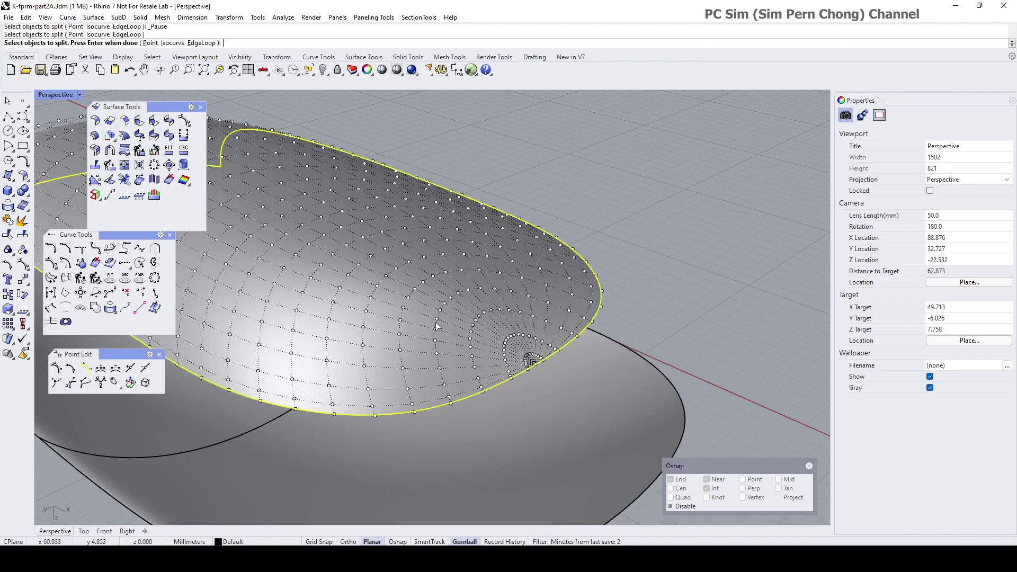
{"action": "key", "text": "i"}
{"action": "key", "text": "Return"}
{"action": "left_click", "coordinate": [112, 43]}
{"action": "left_click", "coordinate": [87, 43]}
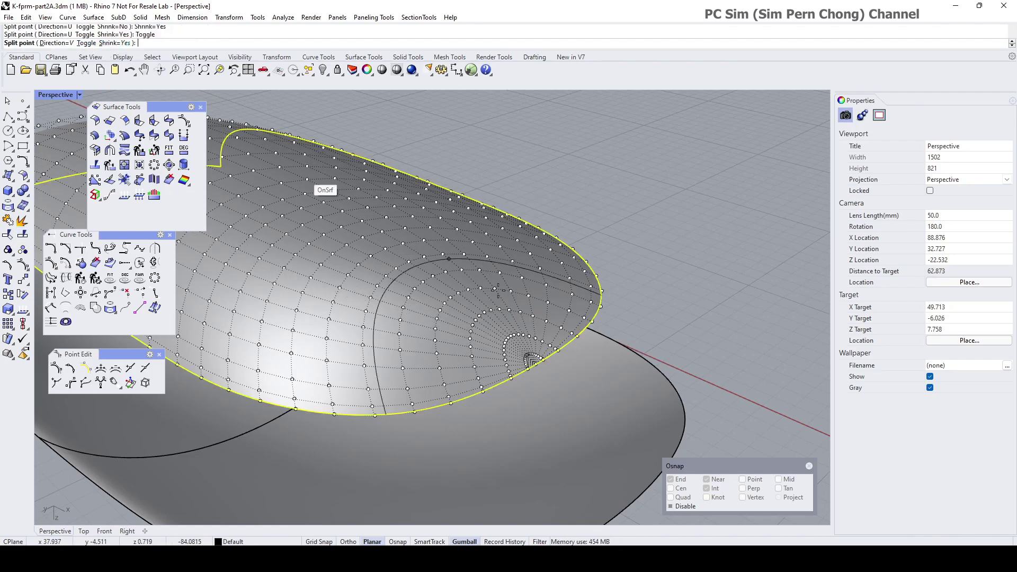
{"action": "left_click", "coordinate": [529, 336]}
{"action": "key", "text": "Return"}
Delete the small split-off piece around the converging point at the bottom surface's tail.
{"action": "left_click", "coordinate": [522, 343]}
{"action": "left_click", "coordinate": [551, 370]}
{"action": "key", "text": "Delete"}
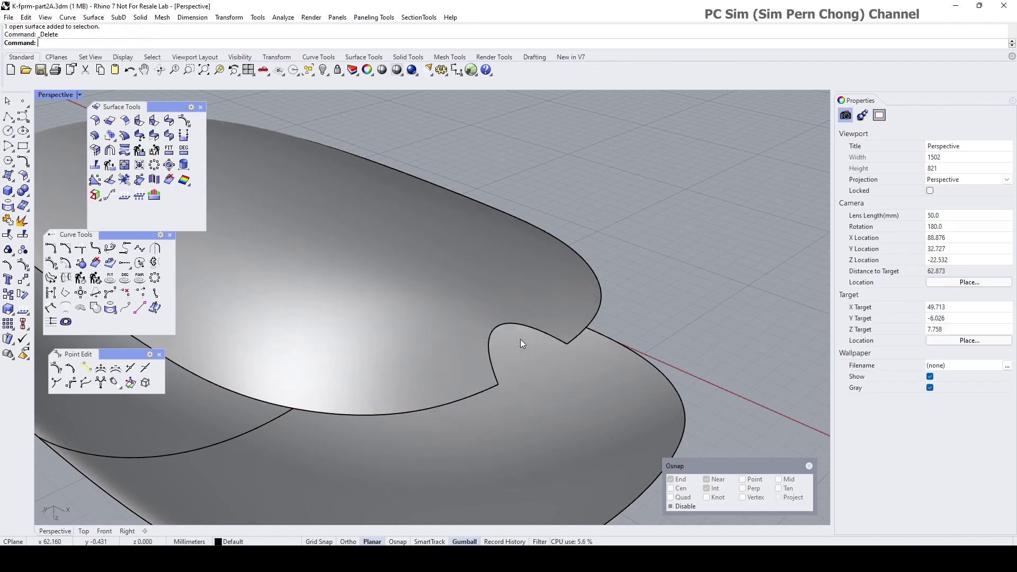
Close the open side of the notch with a blend curve joining the bottom surface's two tail edges.
{"action": "scroll", "coordinate": [520, 339], "scroll_direction": "down", "scroll_amount": 3}
{"action": "right_click_drag", "start_coordinate": [519, 339], "coordinate": [547, 358]}
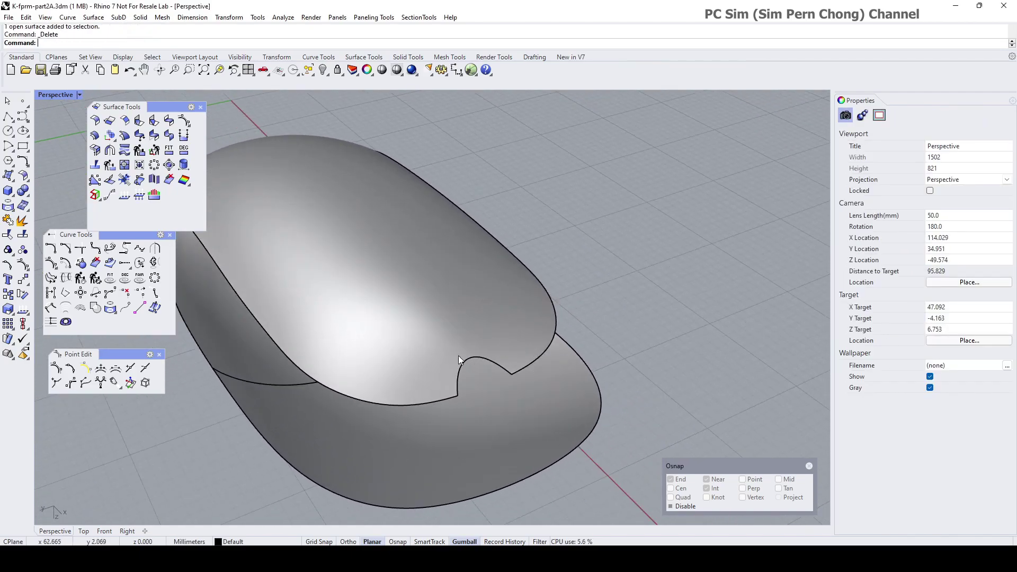
{"action": "left_click", "coordinate": [114, 250]}
{"action": "left_click", "coordinate": [523, 367]}
{"action": "left_click", "coordinate": [466, 392]}
{"action": "left_click", "coordinate": [563, 359]}
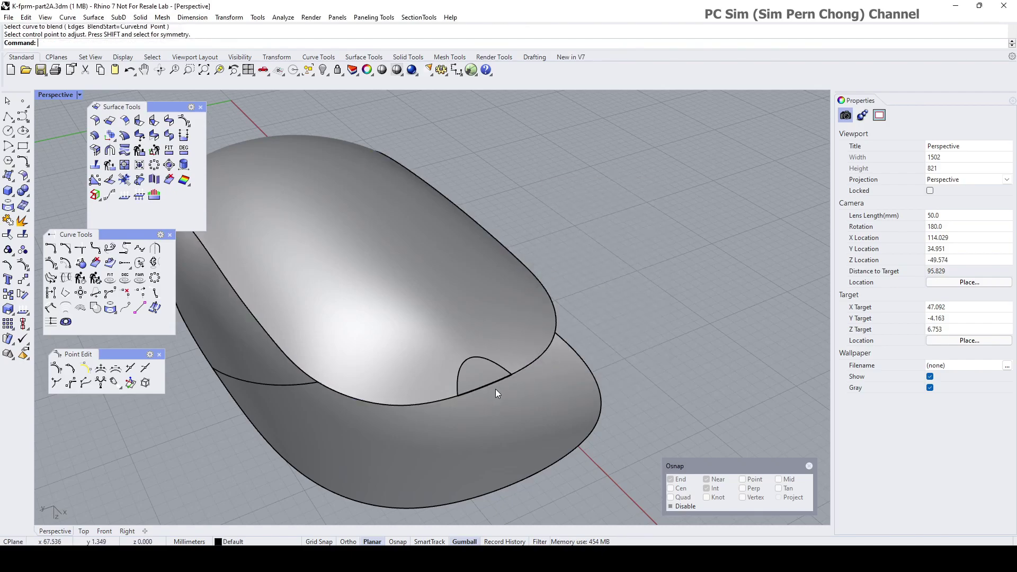
{"action": "scroll", "coordinate": [497, 389], "scroll_direction": "up", "scroll_amount": 4}
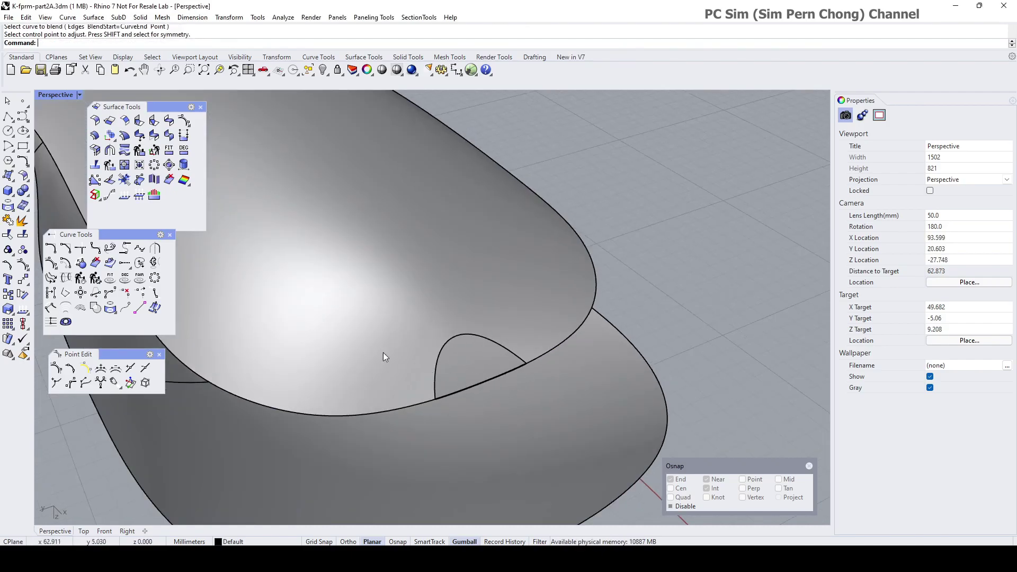
Fill the notch at the bottom surface's tail with a patch from its bounding edge and blend curve, using 10 U and V spans and Adjust tangency.
{"action": "left_click", "coordinate": [9, 179]}
{"action": "left_click", "coordinate": [84, 192]}
{"action": "left_click", "coordinate": [444, 344]}
{"action": "left_click", "coordinate": [497, 377]}
{"action": "key", "text": "Return"}
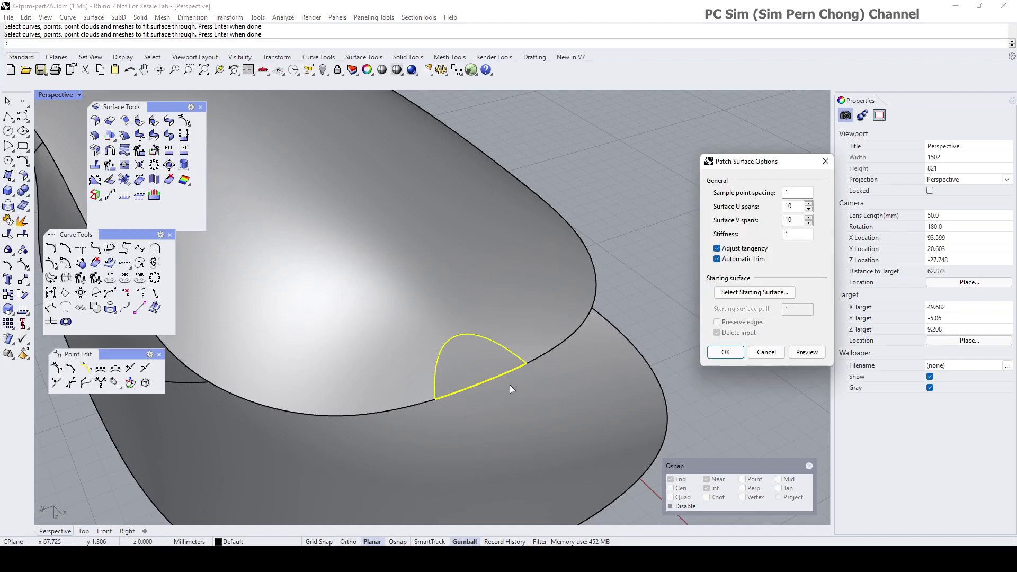
{"action": "left_click", "coordinate": [725, 352]}
Draw a vertical rectangular plane in the Front view that extends past the whole body along its centerline.
{"action": "right_click_drag", "start_coordinate": [672, 348], "coordinate": [376, 487]}
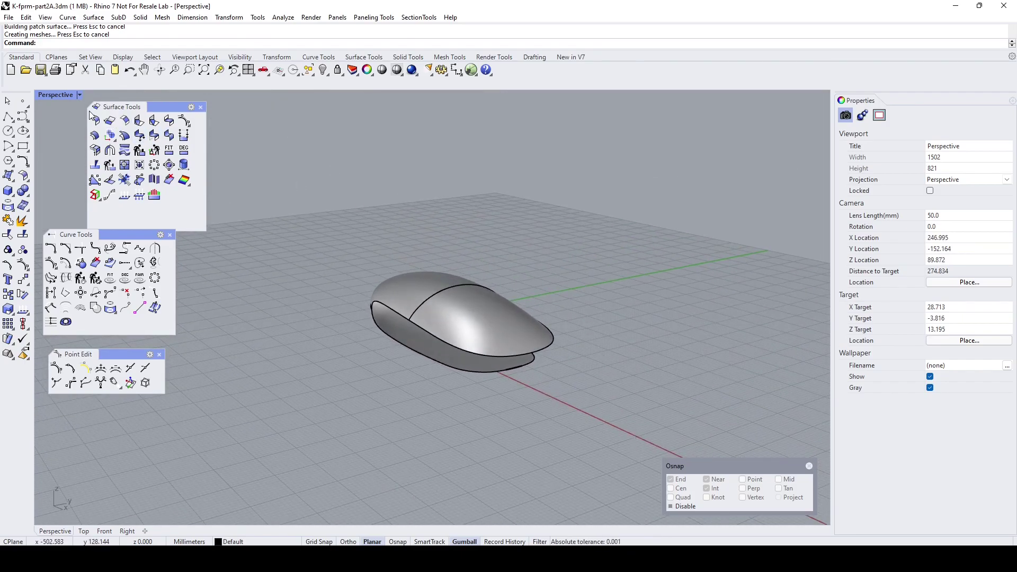
{"action": "double_click", "coordinate": [48, 95]}
{"action": "left_click", "coordinate": [300, 408]}
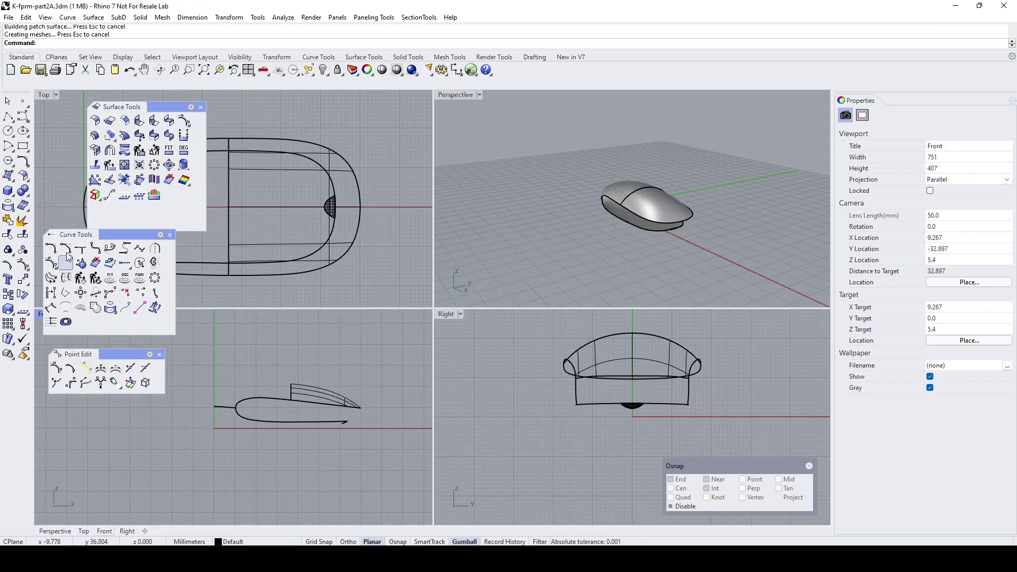
{"action": "left_click", "coordinate": [9, 176]}
{"action": "left_click", "coordinate": [113, 180]}
{"action": "left_click", "coordinate": [179, 469]}
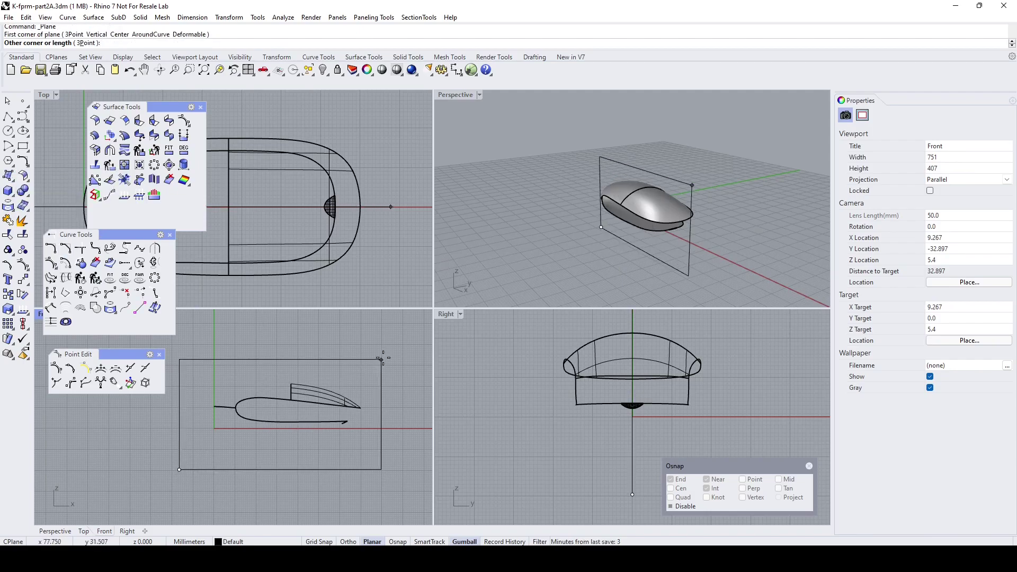
{"action": "left_click", "coordinate": [392, 336]}
Trim away the body's positive-Y half using the vertical plane as the cutter, including the patch's half, and delete the plane.
{"action": "double_click", "coordinate": [451, 95]}
{"action": "right_click_drag", "start_coordinate": [481, 205], "coordinate": [212, 353]}
{"action": "left_click", "coordinate": [7, 265]}
{"action": "left_click", "coordinate": [387, 204]}
{"action": "key", "text": "Return"}
{"action": "left_click", "coordinate": [383, 290]}
{"action": "left_click", "coordinate": [416, 380]}
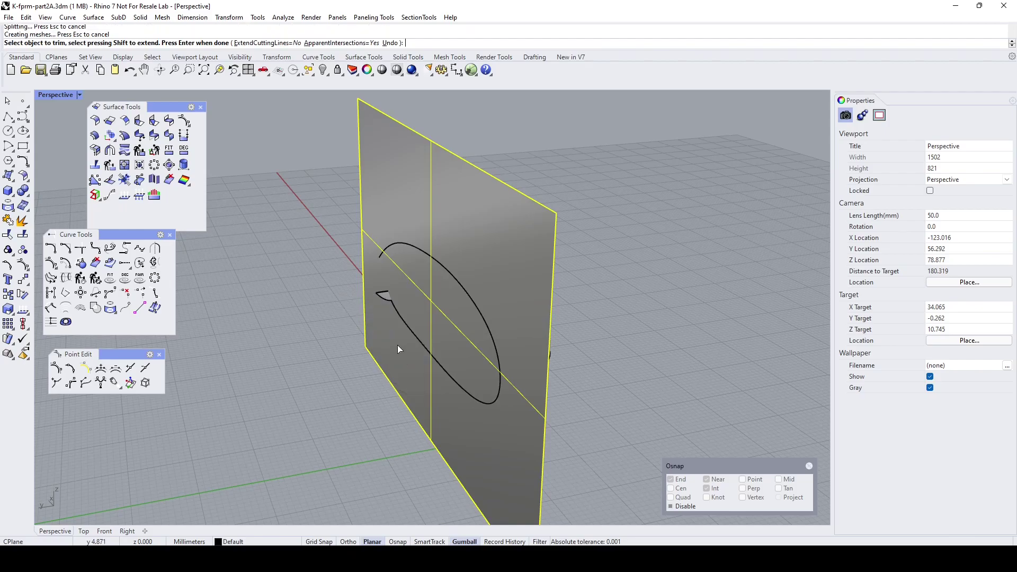
{"action": "scroll", "coordinate": [383, 294], "scroll_direction": "up", "scroll_amount": 3}
{"action": "key", "text": "Return"}
{"action": "left_click", "coordinate": [380, 286]}
{"action": "key", "text": "Delete"}
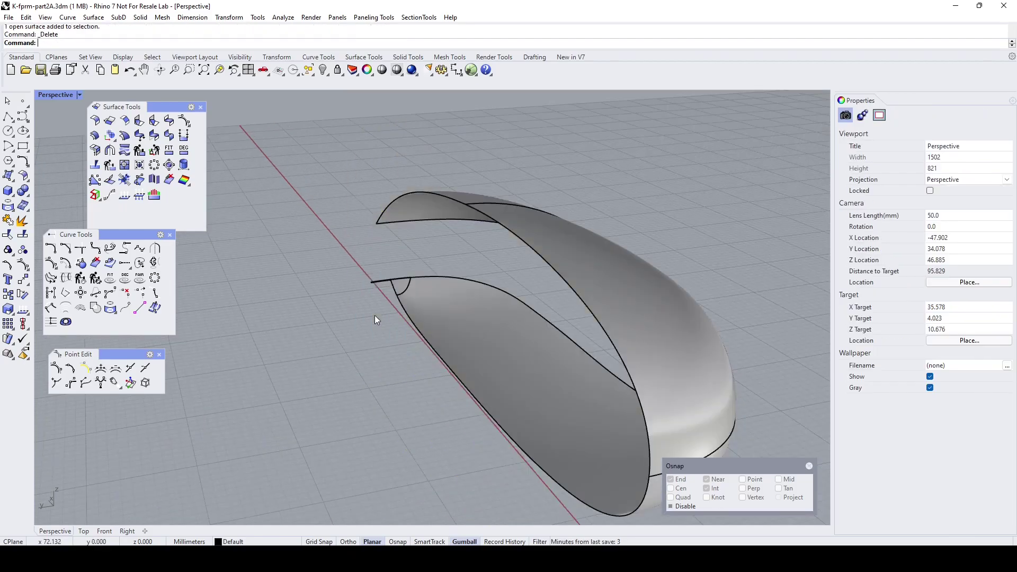
Enable object snaps and draw an interpolated curve from the top surface's tail end to the bottom surface's tail end.
{"action": "right_click_drag", "start_coordinate": [371, 360], "coordinate": [609, 344]}
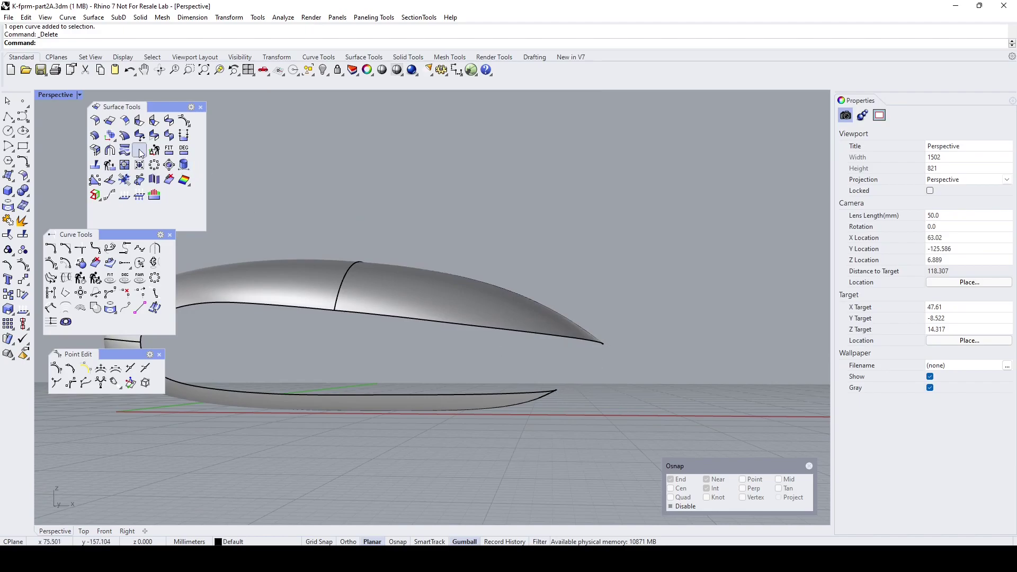
{"action": "left_click", "coordinate": [27, 116]}
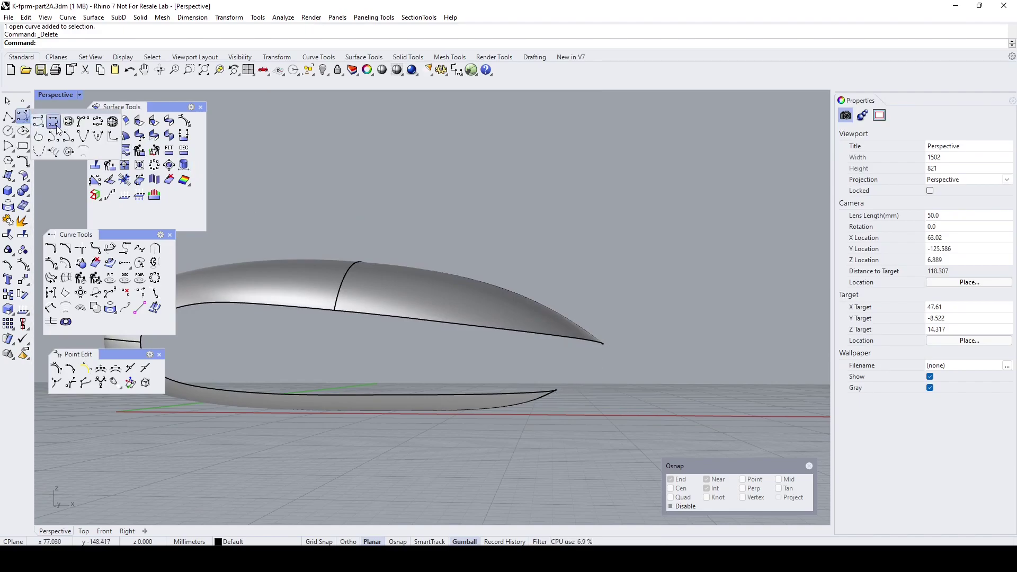
{"action": "left_click", "coordinate": [53, 122]}
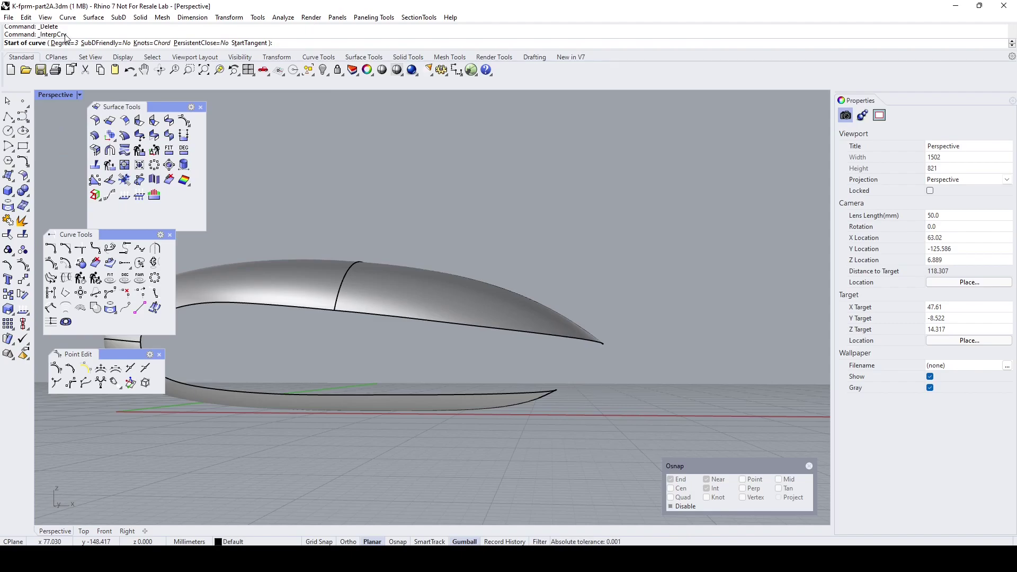
{"action": "mouse_move", "coordinate": [619, 359]}
{"action": "right_mouse_down"}
{"action": "mouse_move", "coordinate": [585, 366]}
{"action": "mouse_move", "coordinate": [611, 341]}
{"action": "right_mouse_up"}
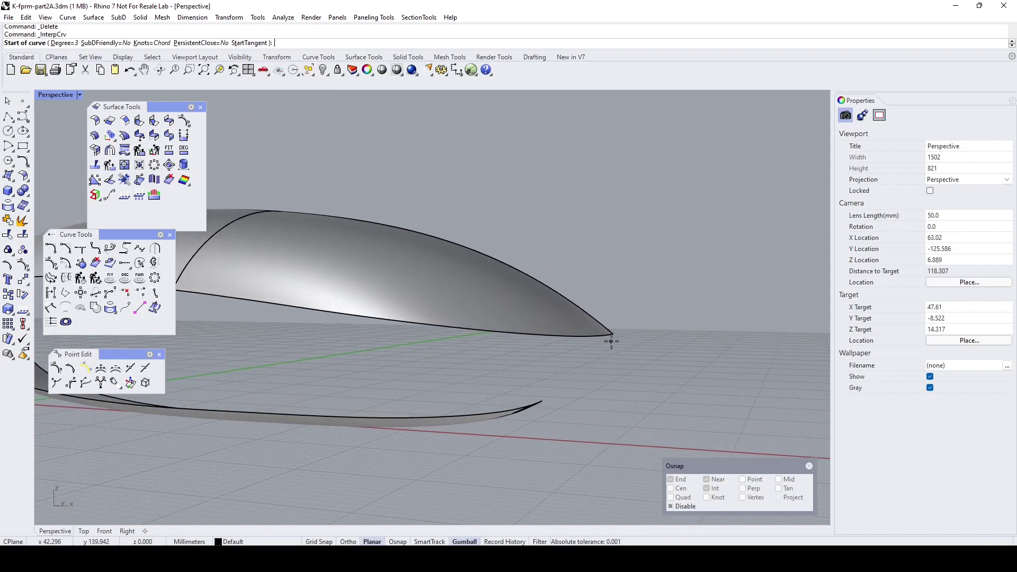
{"action": "left_click", "coordinate": [671, 506]}
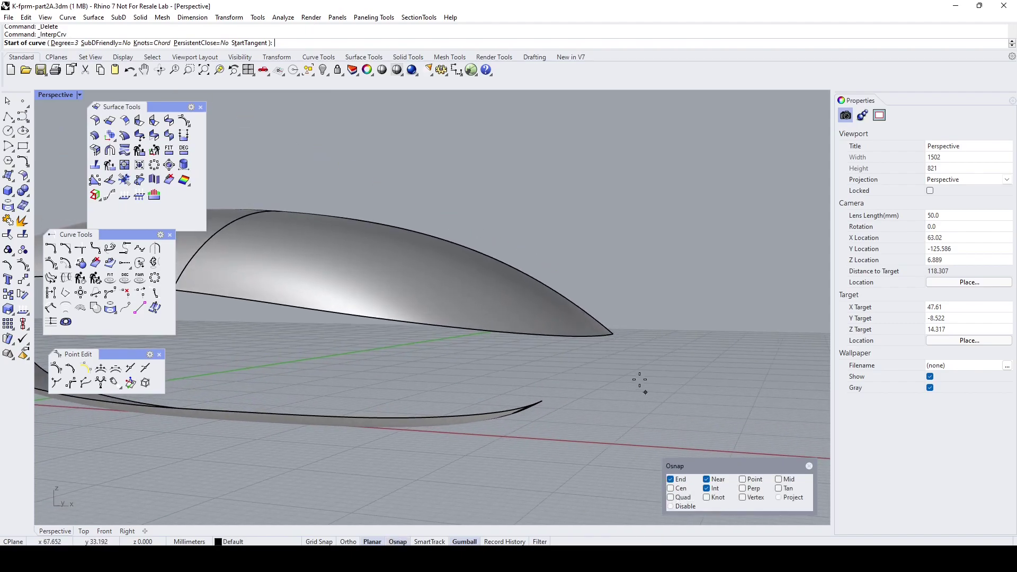
{"action": "left_click", "coordinate": [613, 334]}
{"action": "left_click", "coordinate": [543, 401]}
{"action": "key", "text": "Return"}
Bend the tail curve by moving its two middle control points together, with the gumball aligned to Object.
{"action": "right_click_drag", "start_coordinate": [563, 380], "coordinate": [551, 354]}
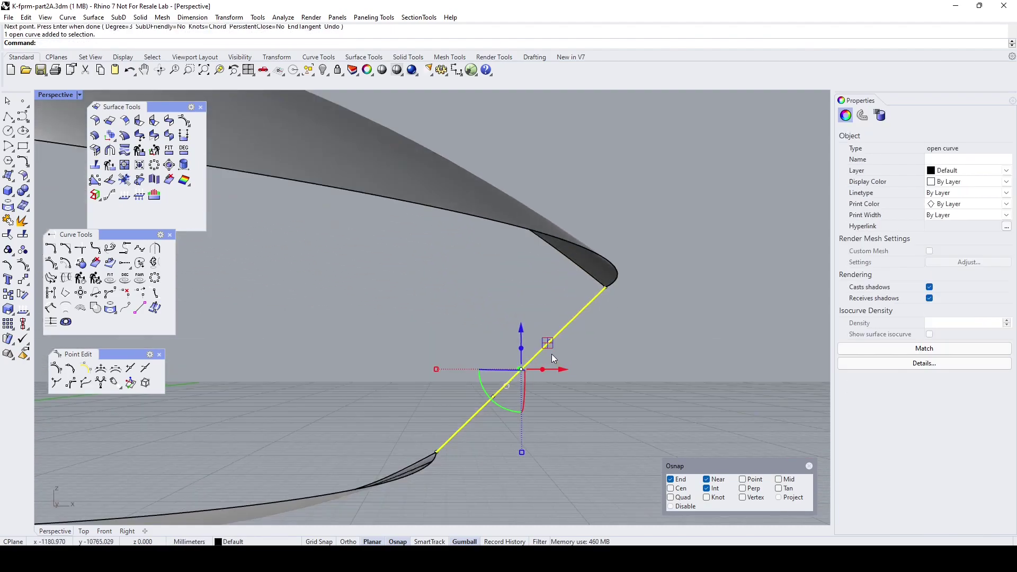
{"action": "scroll", "coordinate": [551, 354], "scroll_direction": "up", "scroll_amount": 2}
{"action": "left_click", "coordinate": [549, 338]}
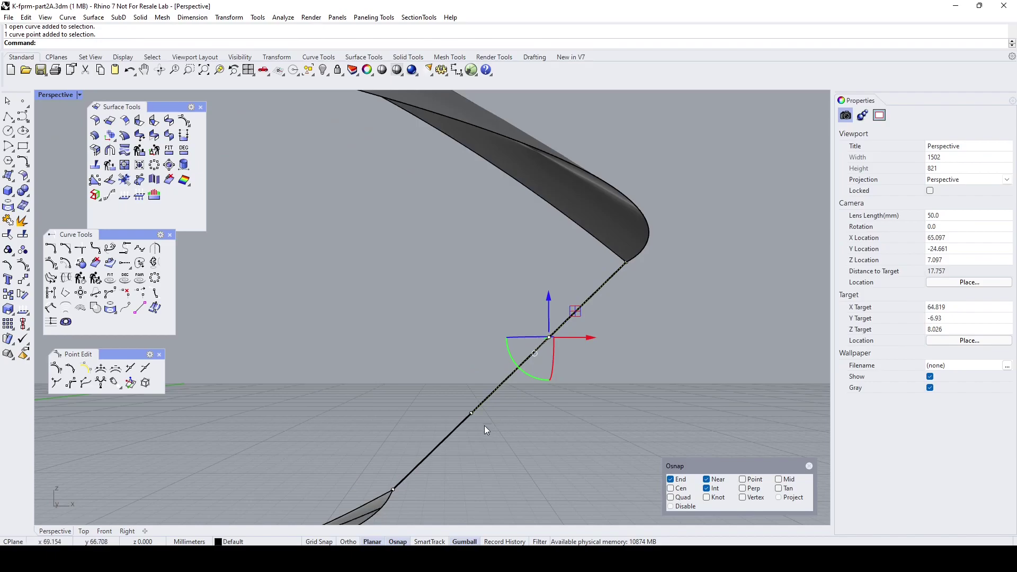
{"action": "left_click", "coordinate": [471, 413], "text": "shift"}
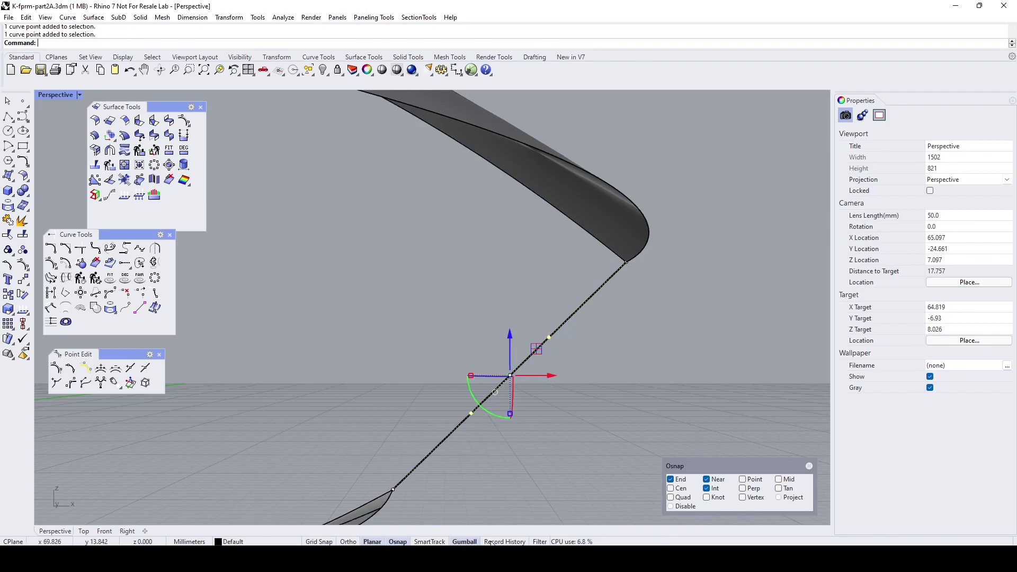
{"action": "right_click", "coordinate": [460, 543]}
{"action": "left_click", "coordinate": [520, 443]}
{"action": "left_click_drag", "start_coordinate": [482, 347], "coordinate": [489, 358]}
{"action": "scroll", "coordinate": [477, 361], "scroll_direction": "down", "scroll_amount": 11}
{"action": "scroll", "coordinate": [477, 362], "scroll_direction": "down", "scroll_amount": 5}
{"action": "right_click_drag", "start_coordinate": [476, 361], "coordinate": [516, 359]}
{"action": "key", "text": "Escape"}
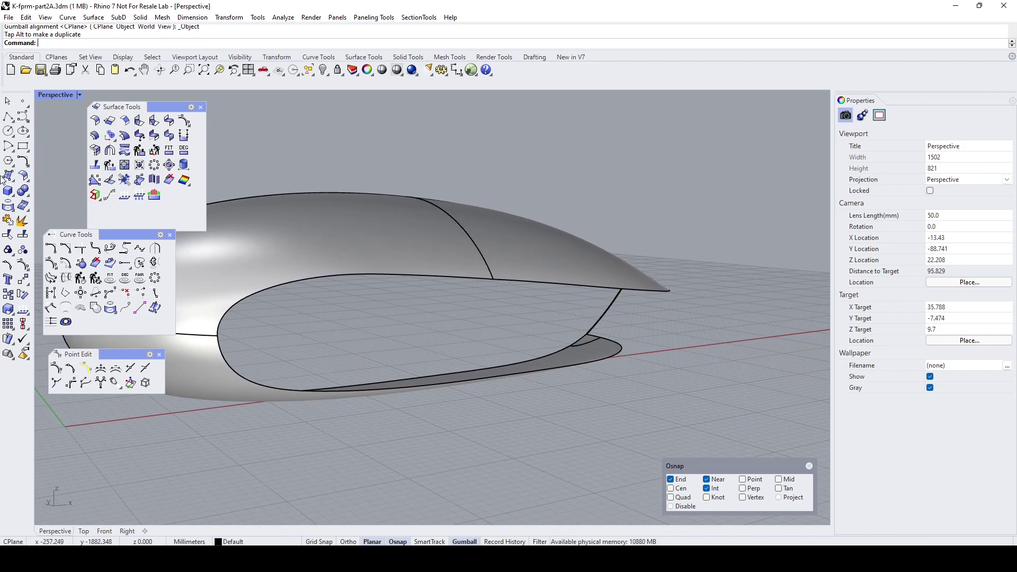
Duplicate the three upper edges along the side opening and join them into one curve.
{"action": "left_click", "coordinate": [9, 205]}
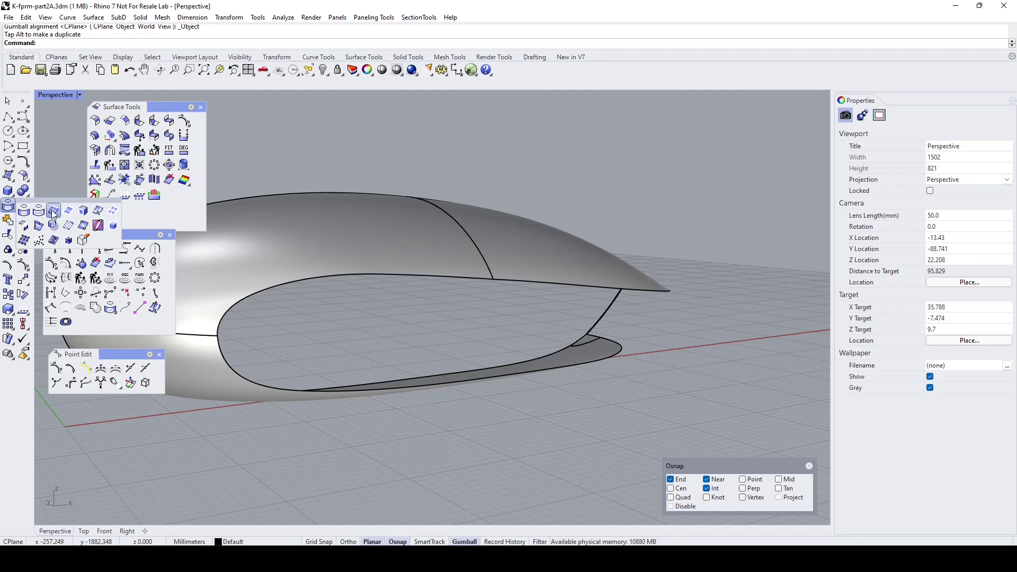
{"action": "left_click", "coordinate": [248, 297]}
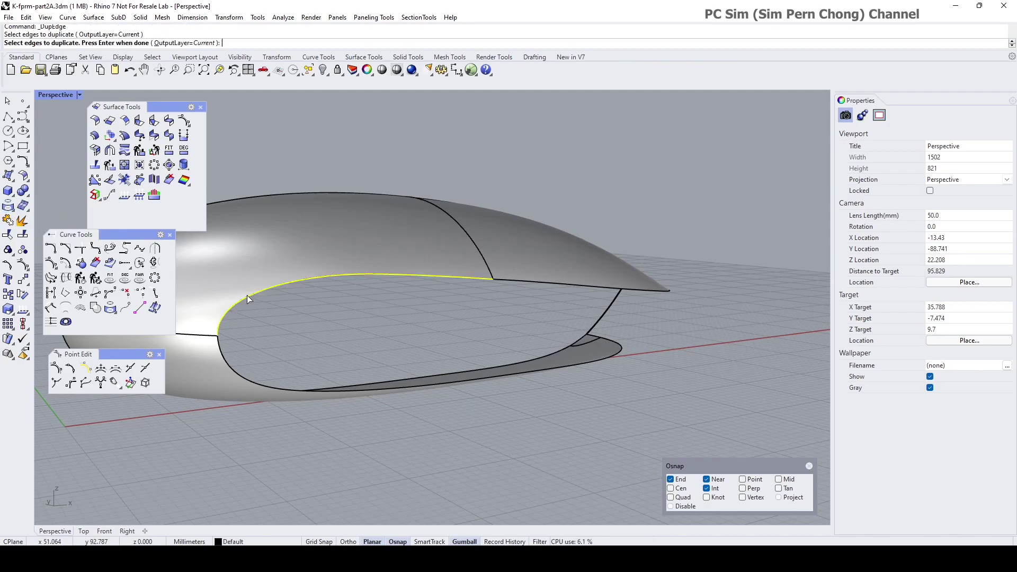
{"action": "left_click", "coordinate": [517, 282]}
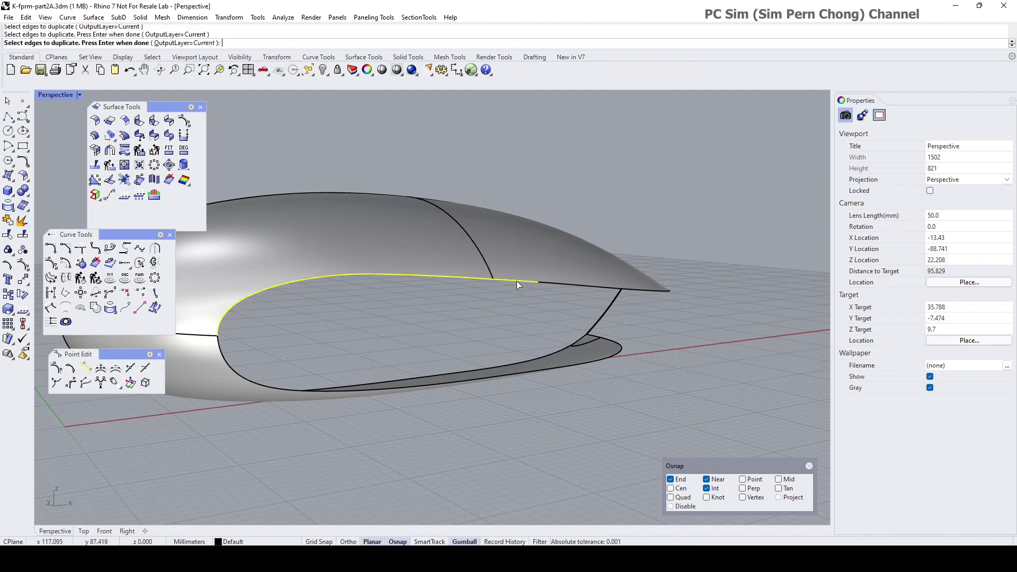
{"action": "left_click", "coordinate": [546, 284]}
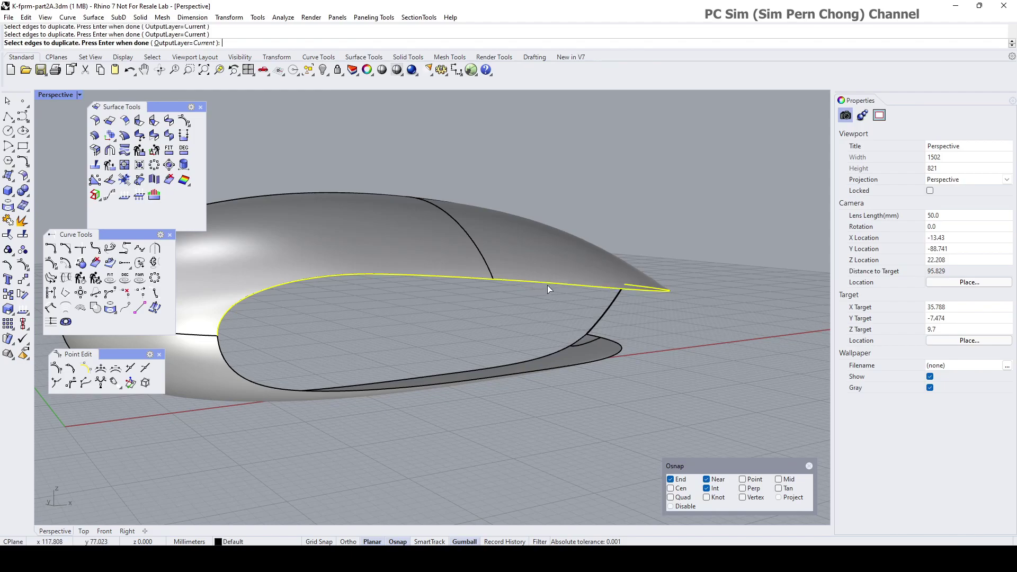
{"action": "key", "text": "Return"}
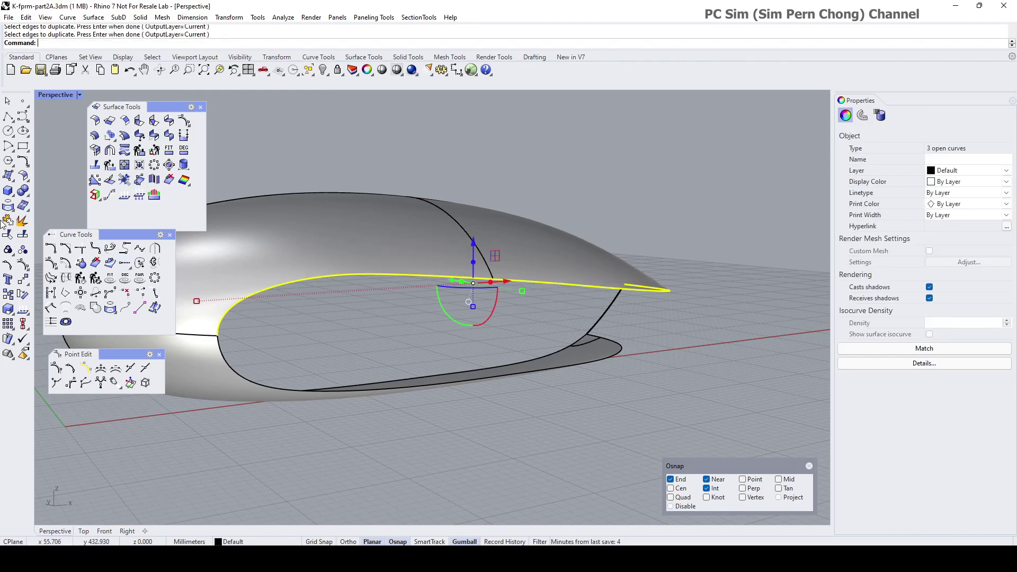
{"action": "left_click", "coordinate": [8, 221]}
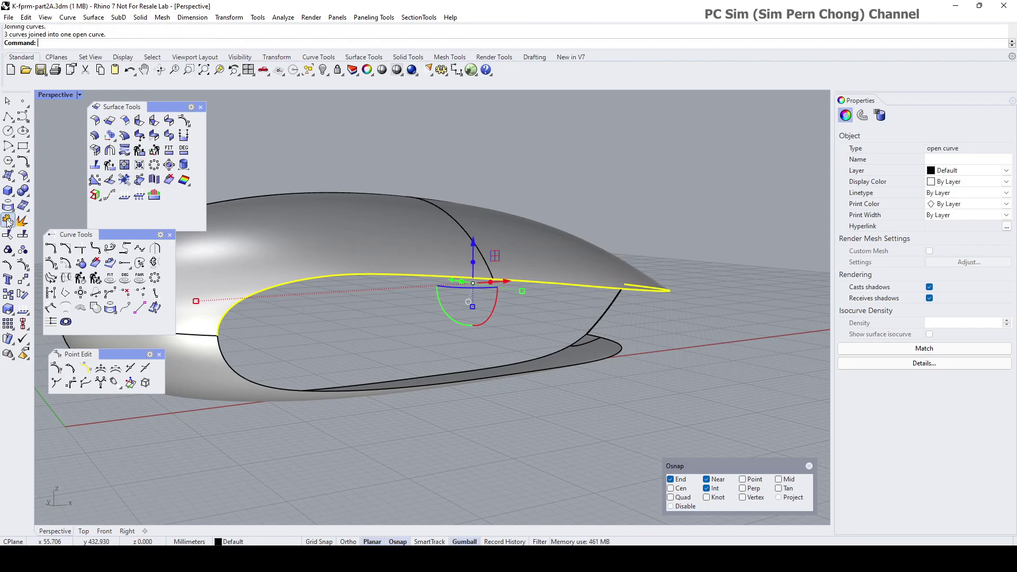
Rebuild the joined upper edge curve non-uniformly with a requested tolerance of 0.01 and a maximum of 30 points.
{"action": "left_click", "coordinate": [96, 281]}
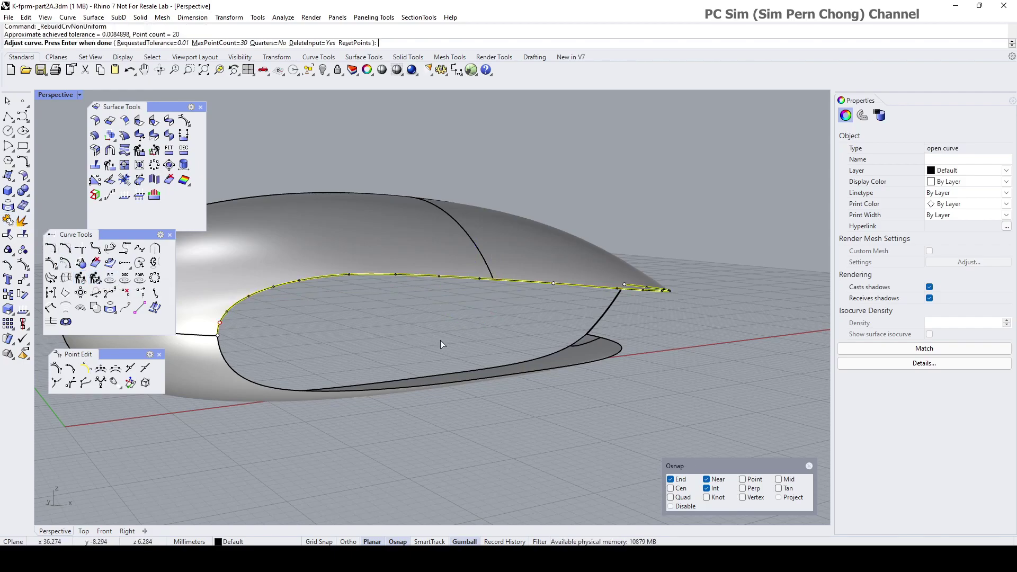
{"action": "left_click", "coordinate": [211, 42]}
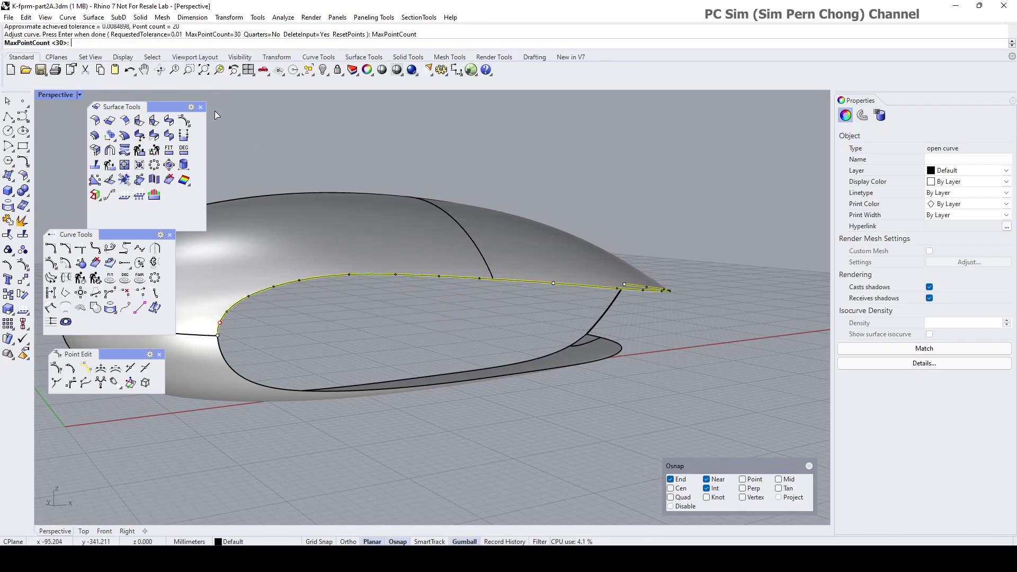
{"action": "key", "text": "Return"}
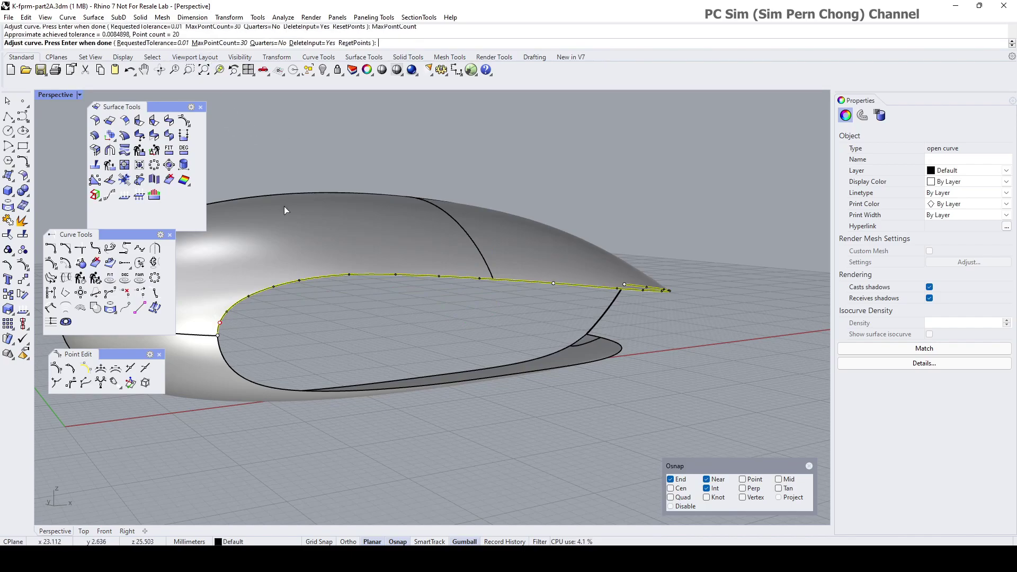
{"action": "key", "text": "Return"}
{"action": "key", "text": "Escape"}
Try a non-uniform rebuild of the bottom surface's side edge alone, with tolerance 0.01 and a maximum of 30 points.
{"action": "key", "text": "Return"}
{"action": "left_click", "coordinate": [339, 388]}
{"action": "key", "text": "Return"}
{"action": "scroll", "coordinate": [626, 345], "scroll_direction": "up", "scroll_amount": 3}
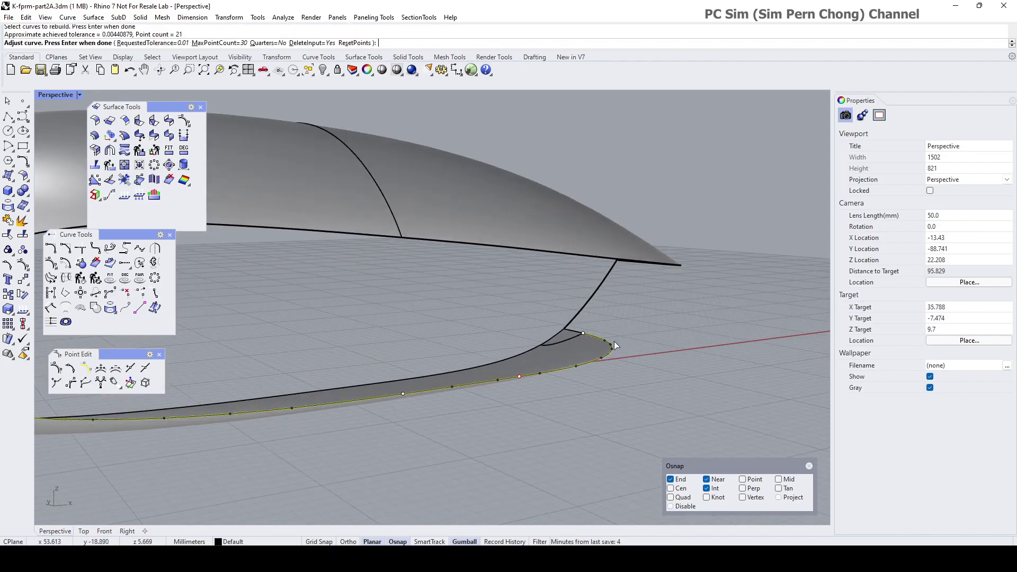
{"action": "scroll", "coordinate": [605, 325], "scroll_direction": "up", "scroll_amount": 4}
{"action": "key", "text": "Return"}
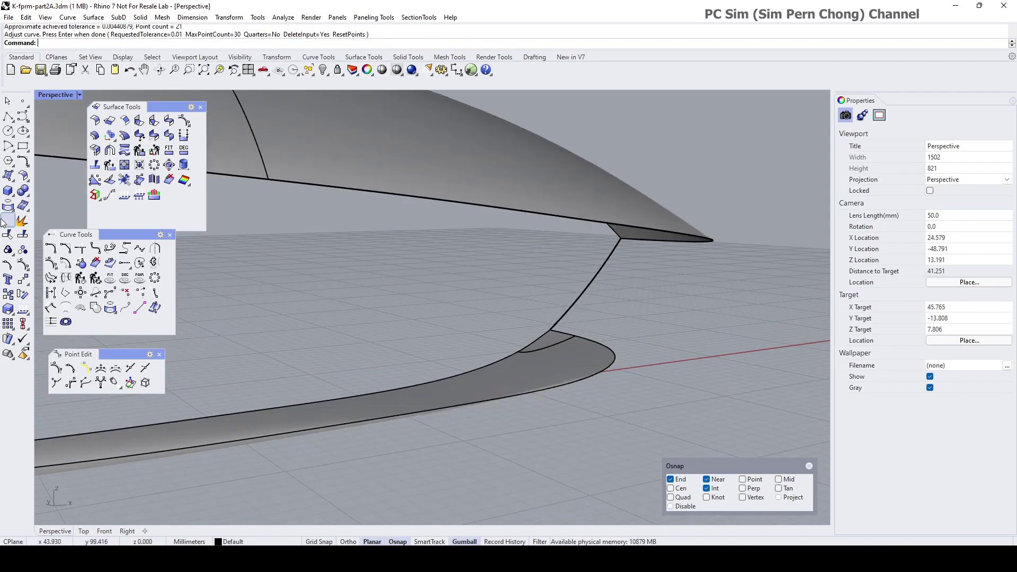
Duplicate the bottom surface's side edge and the patch's short tail edge, and join them into one curve.
{"action": "left_click", "coordinate": [8, 208]}
{"action": "left_click", "coordinate": [52, 212]}
{"action": "left_click", "coordinate": [511, 396]}
{"action": "left_click", "coordinate": [569, 330]}
{"action": "key", "text": "Return"}
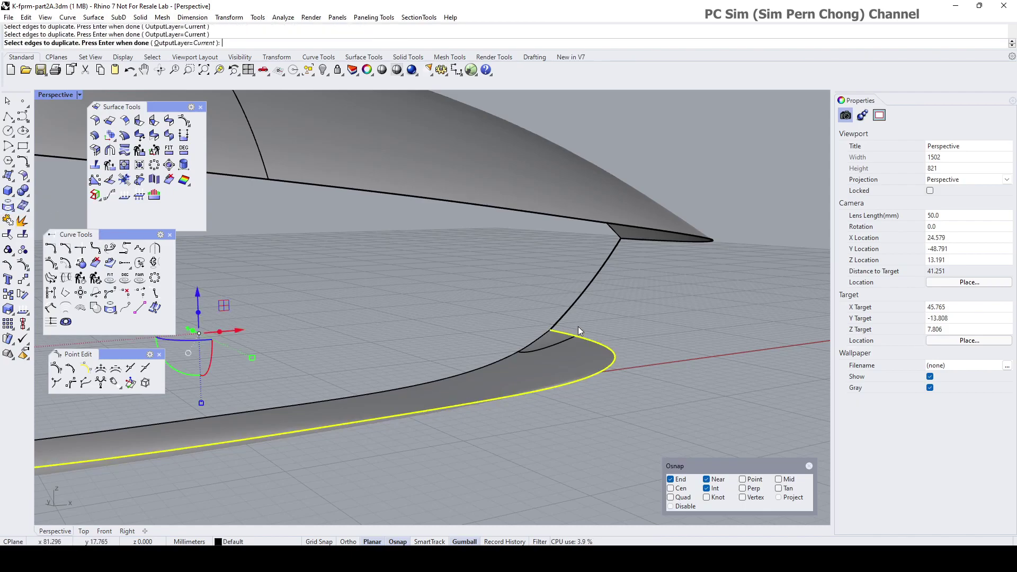
{"action": "left_click", "coordinate": [81, 278]}
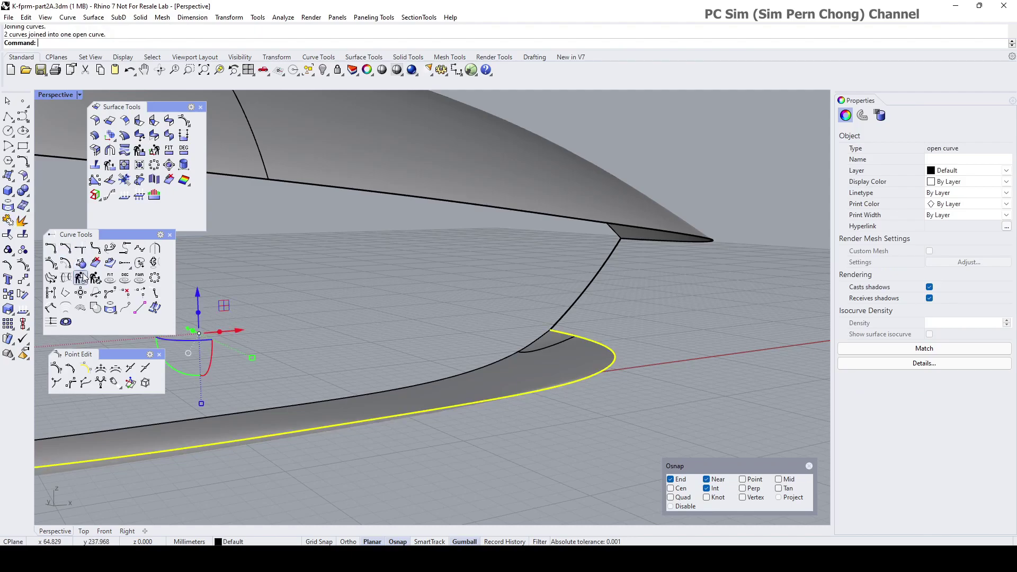
Rebuild the joined lower edge curve non-uniformly with a requested tolerance of 0.01 and a maximum of 30 points.
{"action": "left_click", "coordinate": [96, 279]}
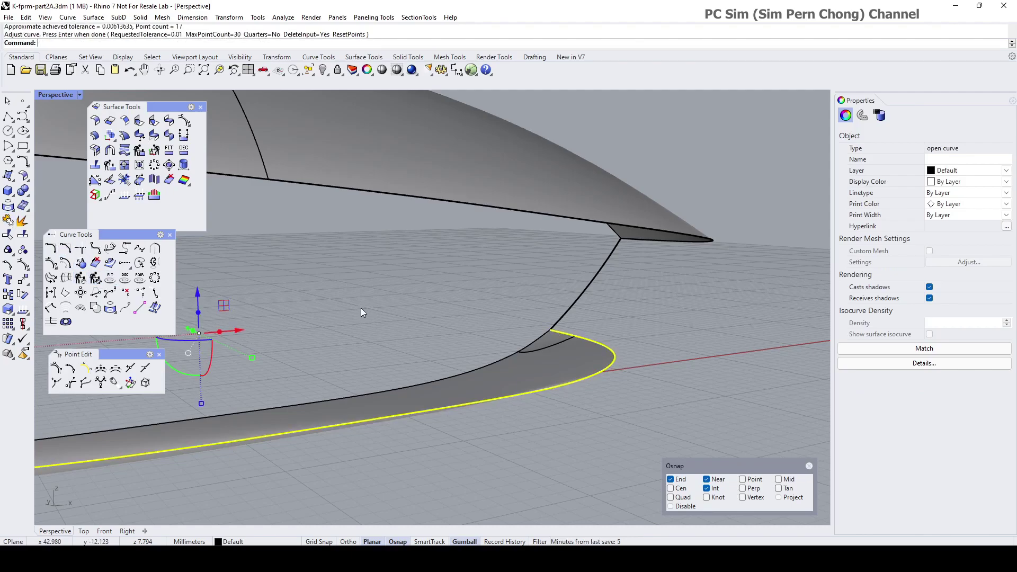
{"action": "scroll", "coordinate": [361, 311], "scroll_direction": "down", "scroll_amount": 5}
{"action": "key", "text": "Return"}
{"action": "right_click_drag", "start_coordinate": [360, 311], "coordinate": [205, 244]}
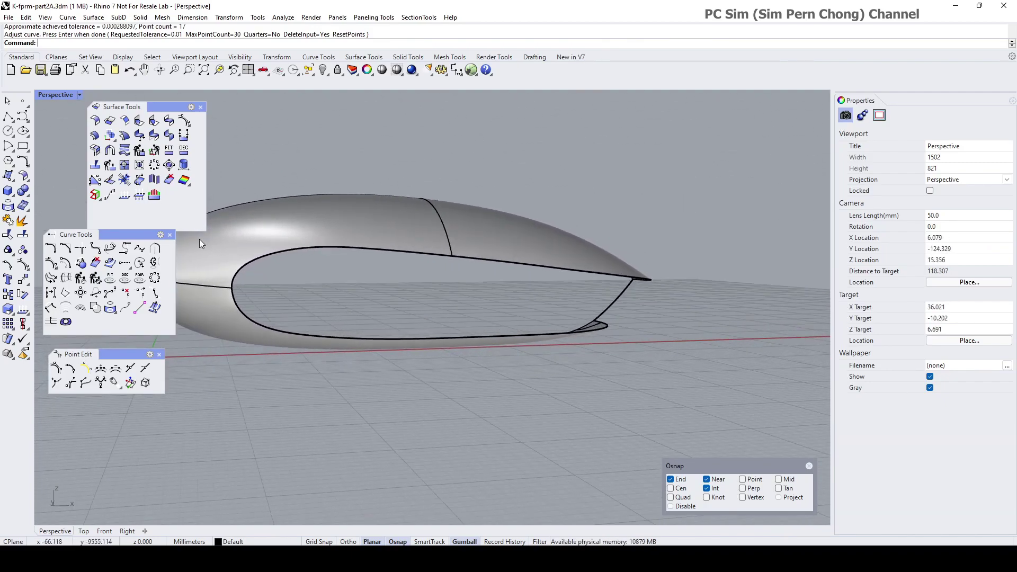
Create a two-rail sweep across the side opening, with the joined upper and lower curves as rails and the tail curve as the shape.
{"action": "left_click", "coordinate": [8, 176]}
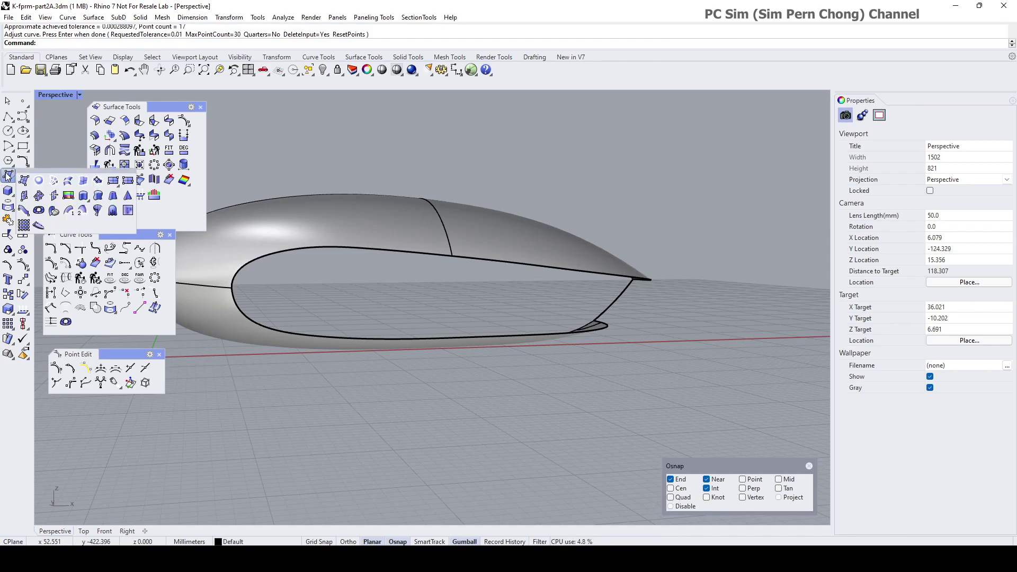
{"action": "left_click", "coordinate": [75, 210]}
{"action": "left_click", "coordinate": [504, 263]}
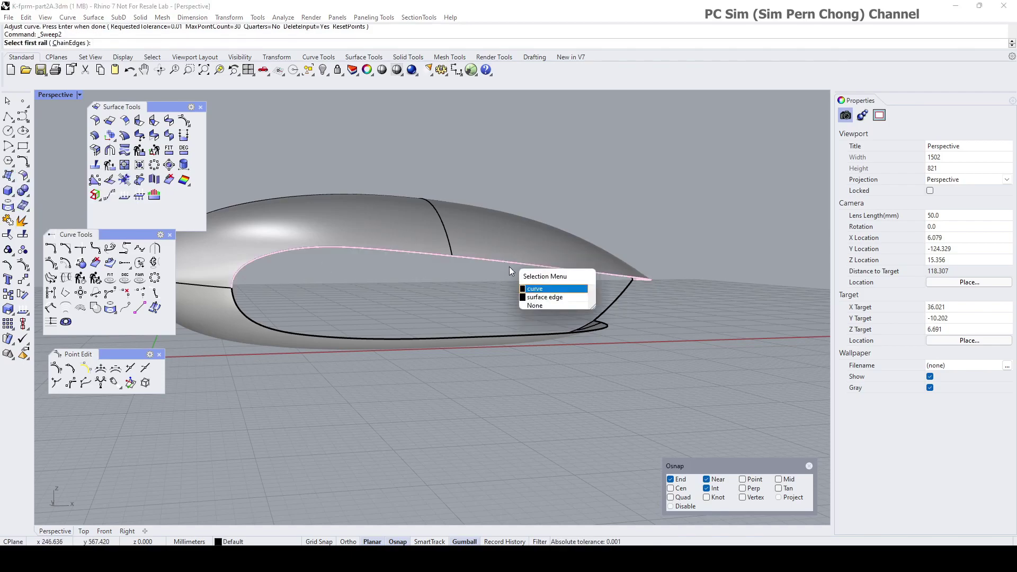
{"action": "left_click", "coordinate": [531, 291]}
{"action": "left_click", "coordinate": [547, 338]}
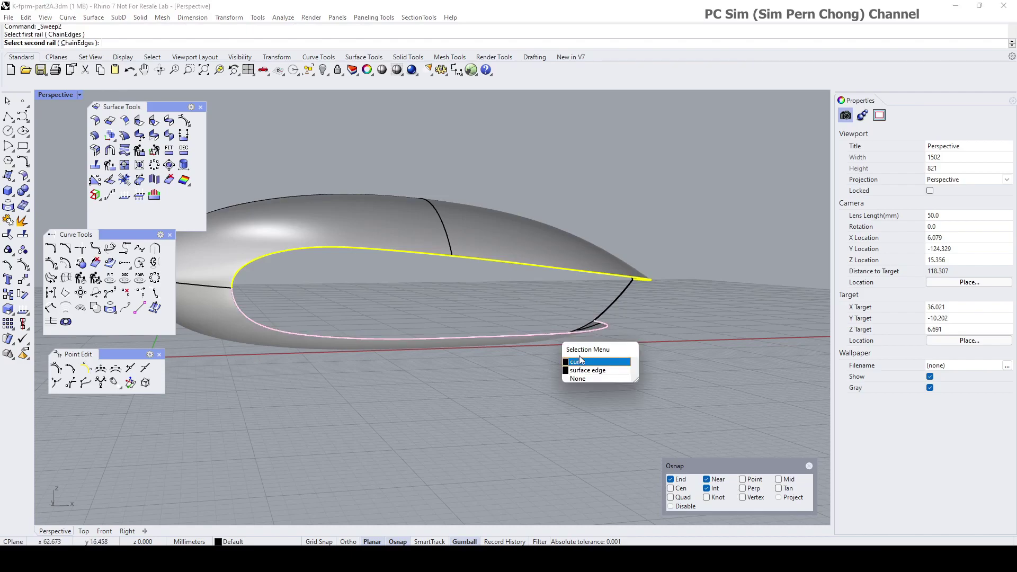
{"action": "left_click", "coordinate": [582, 364]}
{"action": "left_click", "coordinate": [624, 292]}
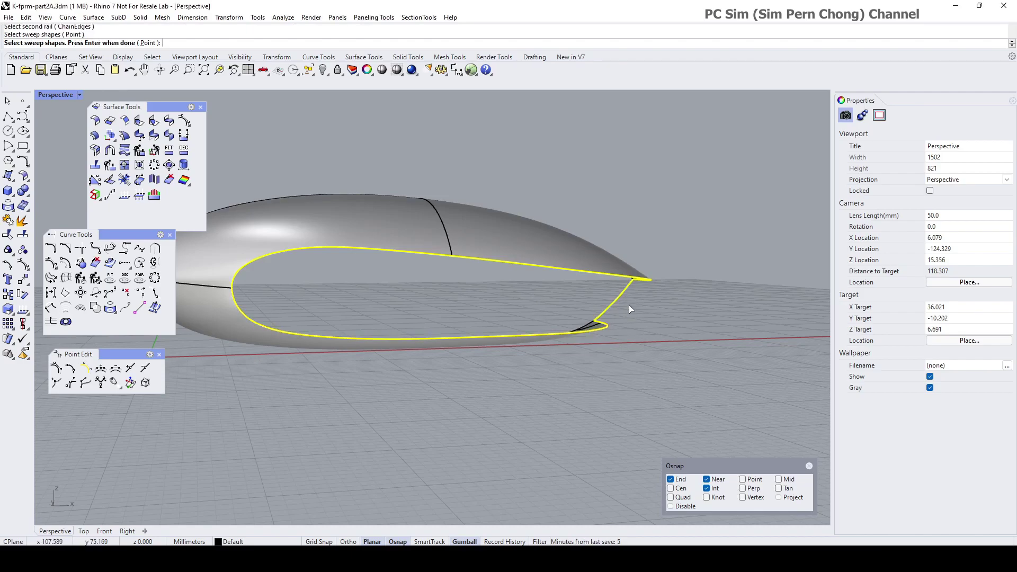
{"action": "key", "text": "Return"}
{"action": "right_click_drag", "start_coordinate": [628, 312], "coordinate": [582, 369]}
{"action": "left_click", "coordinate": [768, 399]}
Show the swept side surface's control points and examine their layout around the rounded front end.
{"action": "right_click_drag", "start_coordinate": [329, 318], "coordinate": [527, 322]}
{"action": "scroll", "coordinate": [397, 312], "scroll_direction": "up", "scroll_amount": 10}
{"action": "scroll", "coordinate": [660, 286], "scroll_direction": "down", "scroll_amount": 4}
{"action": "scroll", "coordinate": [662, 288], "scroll_direction": "down", "scroll_amount": 2}
{"action": "scroll", "coordinate": [506, 311], "scroll_direction": "up", "scroll_amount": 5}
{"action": "left_click", "coordinate": [507, 312]}
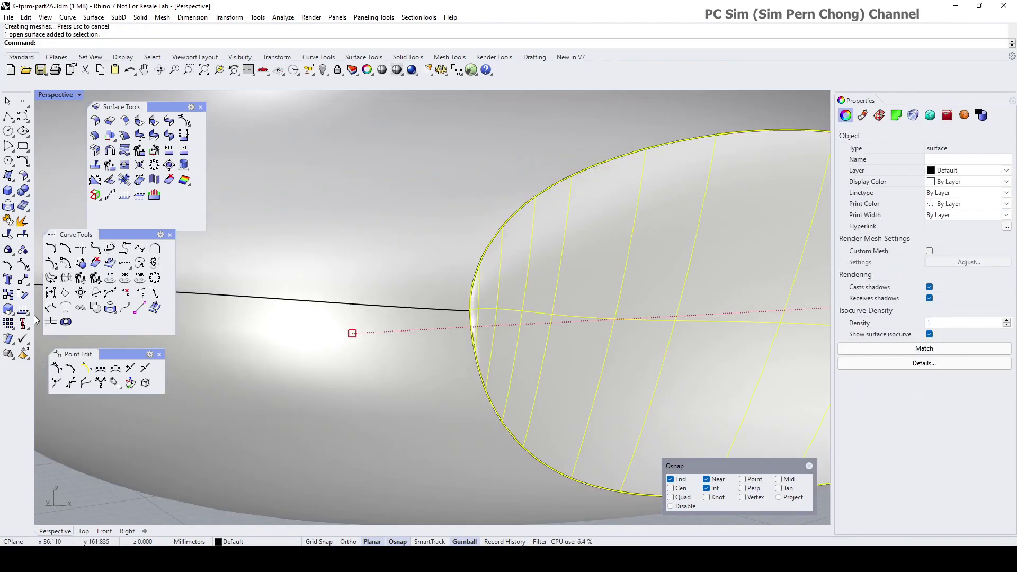
{"action": "left_click", "coordinate": [22, 279]}
{"action": "scroll", "coordinate": [474, 303], "scroll_direction": "down", "scroll_amount": 5}
{"action": "right_click_drag", "start_coordinate": [474, 303], "coordinate": [487, 340]}
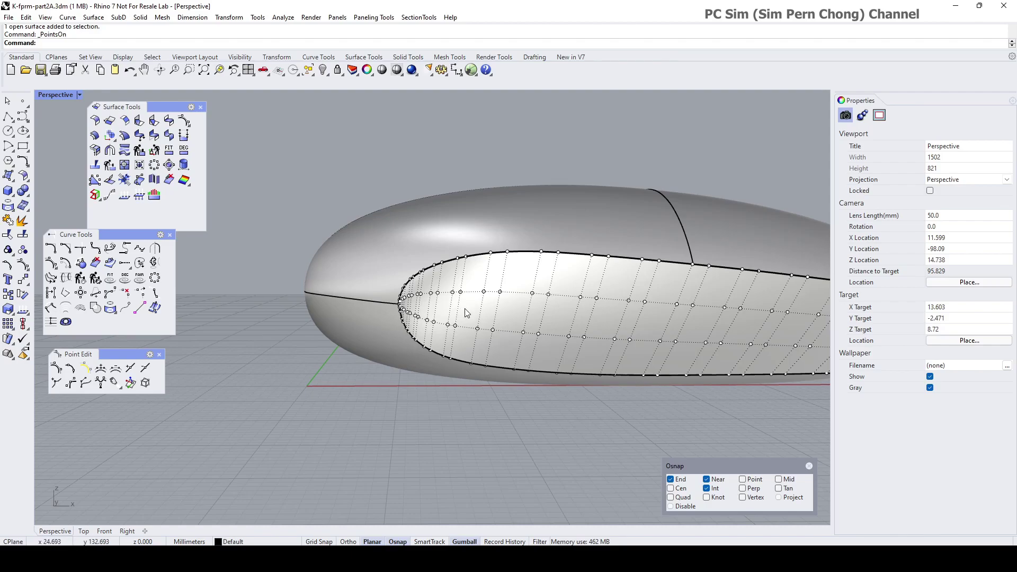
{"action": "key", "text": "Escape"}
Apply an environment map to all body surfaces and examine the reflections where the swept side surface meets the body.
{"action": "scroll", "coordinate": [466, 308], "scroll_direction": "down", "scroll_amount": 3}
{"action": "right_click_drag", "start_coordinate": [466, 308], "coordinate": [473, 392]}
{"action": "left_click_drag", "start_coordinate": [220, 198], "coordinate": [580, 410]}
{"action": "left_click", "coordinate": [282, 17]}
{"action": "mouse_move", "coordinate": [330, 50]}
{"action": "left_click", "coordinate": [406, 75]}
{"action": "key", "text": "Escape"}
{"action": "right_click_drag", "start_coordinate": [393, 351], "coordinate": [348, 373]}
{"action": "scroll", "coordinate": [340, 373], "scroll_direction": "up", "scroll_amount": 5}
{"action": "scroll", "coordinate": [431, 386], "scroll_direction": "down", "scroll_amount": 3}
{"action": "right_click_drag", "start_coordinate": [431, 386], "coordinate": [348, 358]}
{"action": "scroll", "coordinate": [356, 313], "scroll_direction": "up", "scroll_amount": 5}
{"action": "scroll", "coordinate": [381, 305], "scroll_direction": "down", "scroll_amount": 4}
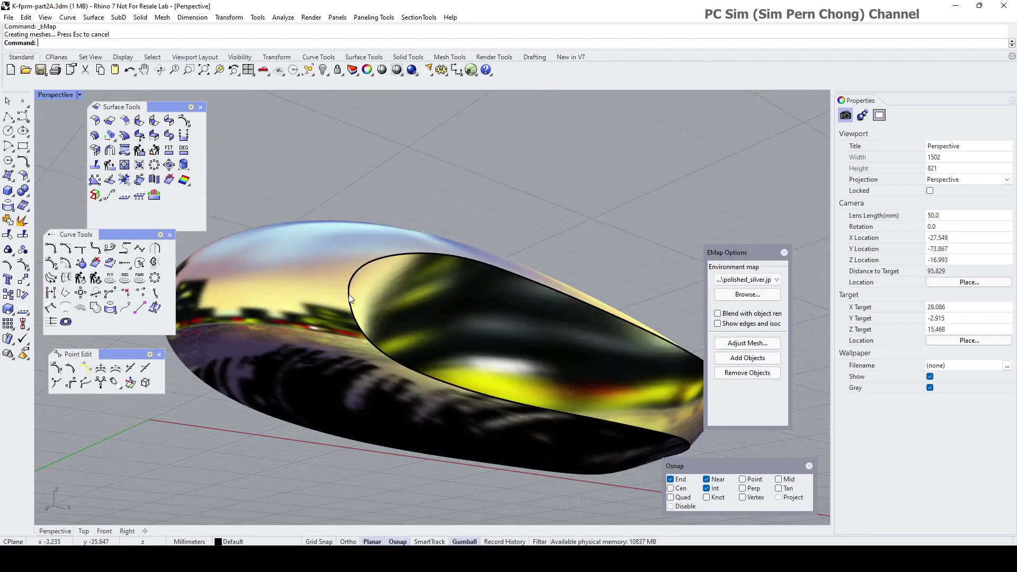
{"action": "right_click_drag", "start_coordinate": [432, 327], "coordinate": [511, 360]}
{"action": "left_click", "coordinate": [784, 253]}
Split the swept side surface along a V-direction isocurve near its rounded front and delete the front piece.
{"action": "left_click", "coordinate": [373, 346]}
{"action": "right_click_drag", "start_coordinate": [418, 337], "coordinate": [412, 339]}
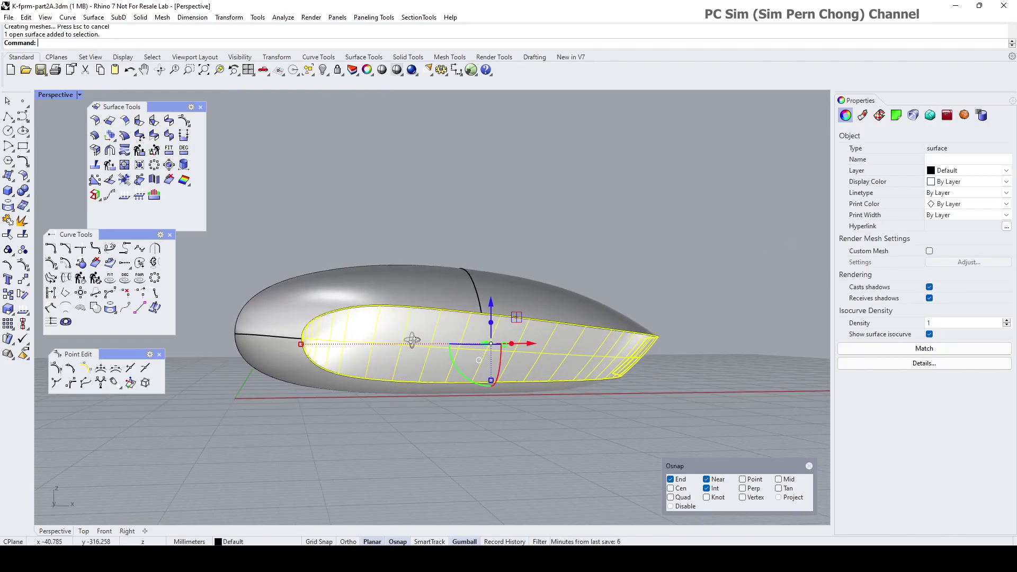
{"action": "right_click", "coordinate": [21, 238]}
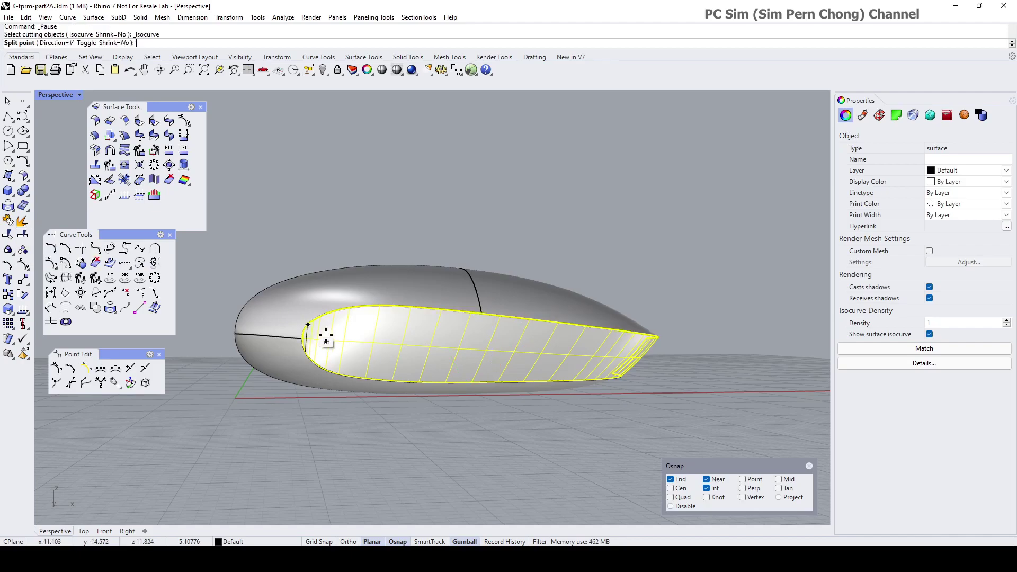
{"action": "left_click", "coordinate": [377, 342]}
{"action": "key", "text": "Return"}
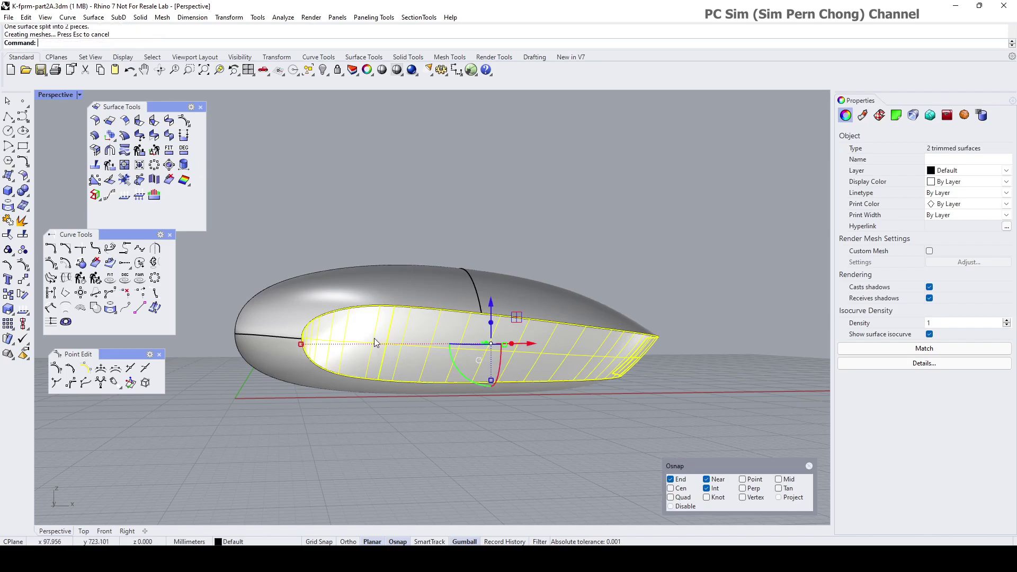
{"action": "left_click", "coordinate": [374, 341]}
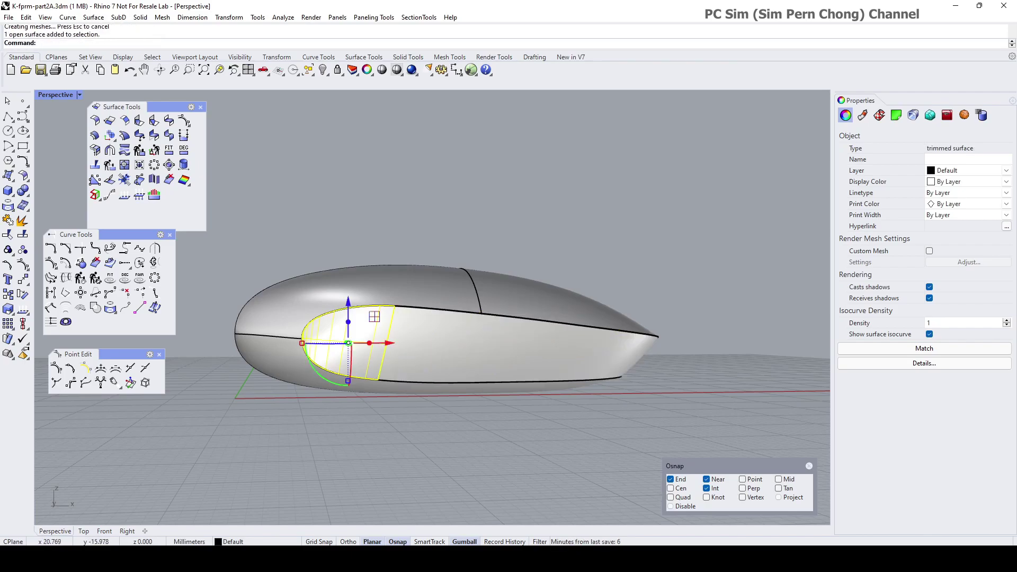
{"action": "key", "text": "Delete"}
{"action": "right_click_drag", "start_coordinate": [370, 340], "coordinate": [392, 338]}
{"action": "scroll", "coordinate": [392, 338], "scroll_direction": "up", "scroll_amount": 2}
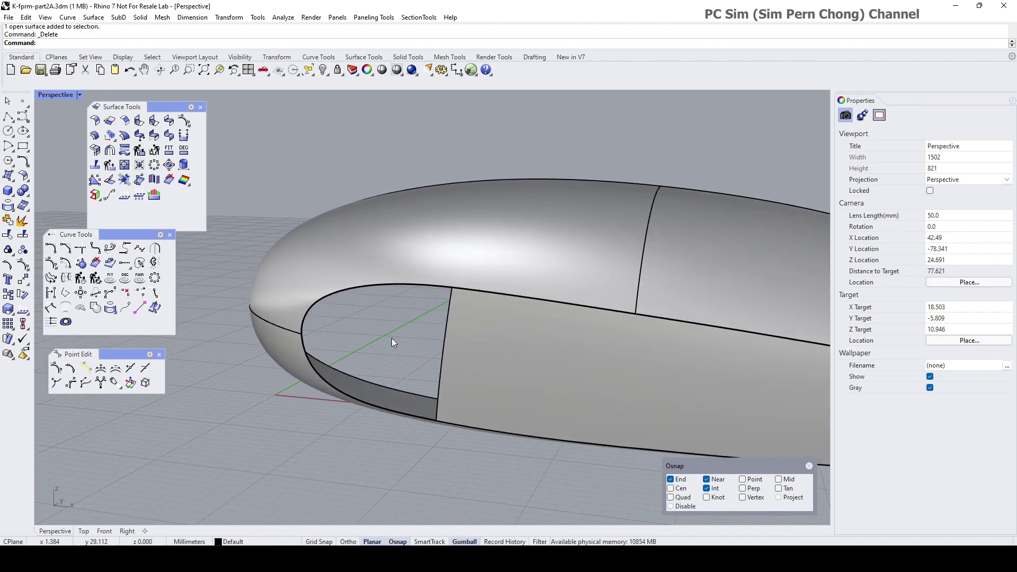
Split the upper and lower rail curves with the remaining side surface as the cutting object.
{"action": "left_click", "coordinate": [387, 287]}
{"action": "key", "text": "Escape"}
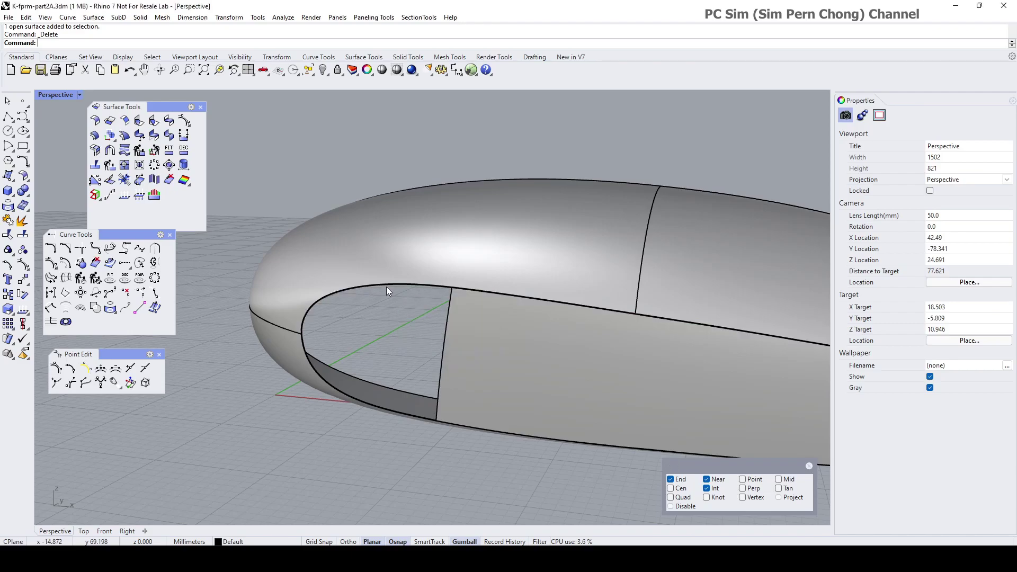
{"action": "left_click", "coordinate": [9, 233]}
{"action": "left_click", "coordinate": [418, 285]}
{"action": "left_click", "coordinate": [448, 314]}
{"action": "left_click", "coordinate": [306, 344]}
{"action": "left_click", "coordinate": [344, 370]}
{"action": "key", "text": "Return"}
{"action": "left_click", "coordinate": [461, 322]}
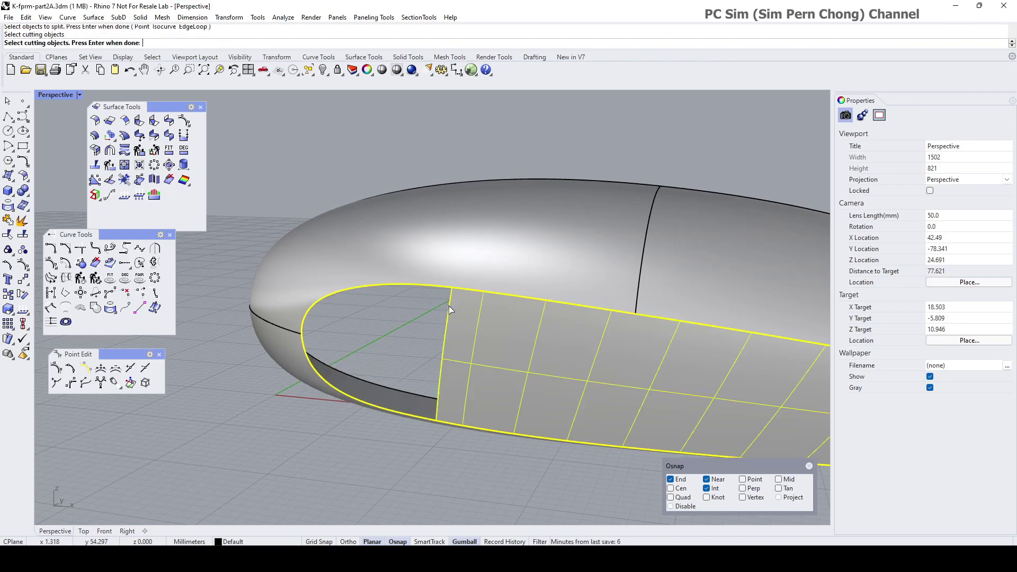
{"action": "key", "text": "Return"}
{"action": "left_click", "coordinate": [448, 306]}
{"action": "key", "text": "Escape"}
{"action": "mouse_move", "coordinate": [439, 310]}
{"action": "right_mouse_down"}
{"action": "mouse_move", "coordinate": [422, 322]}
{"action": "mouse_move", "coordinate": [462, 295]}
{"action": "mouse_move", "coordinate": [445, 307]}
{"action": "right_mouse_up"}
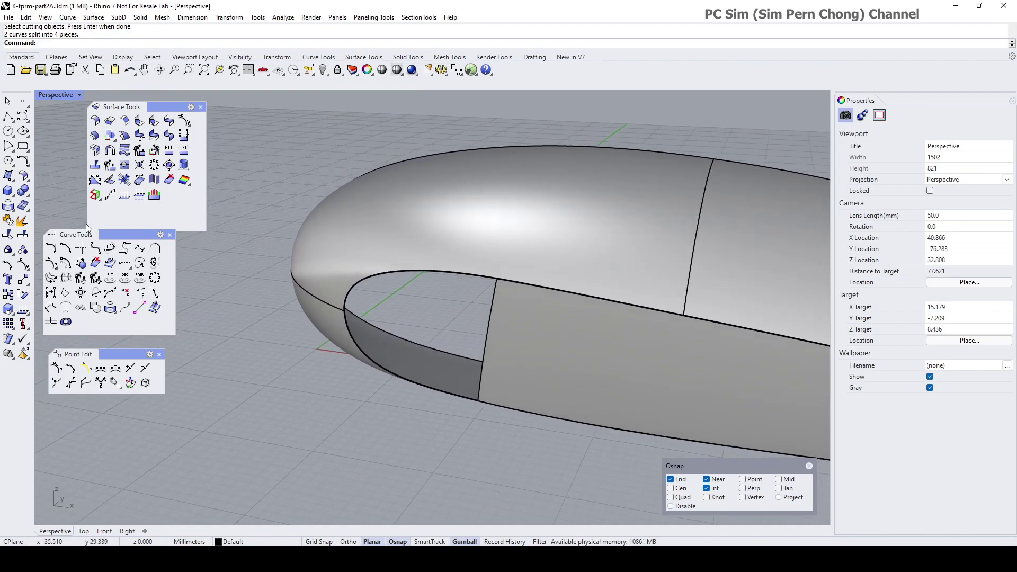
Try to patch the rounded front opening from the upper and lower curves and the side surface's edge, with 10 U and V spans.
{"action": "left_click", "coordinate": [10, 179]}
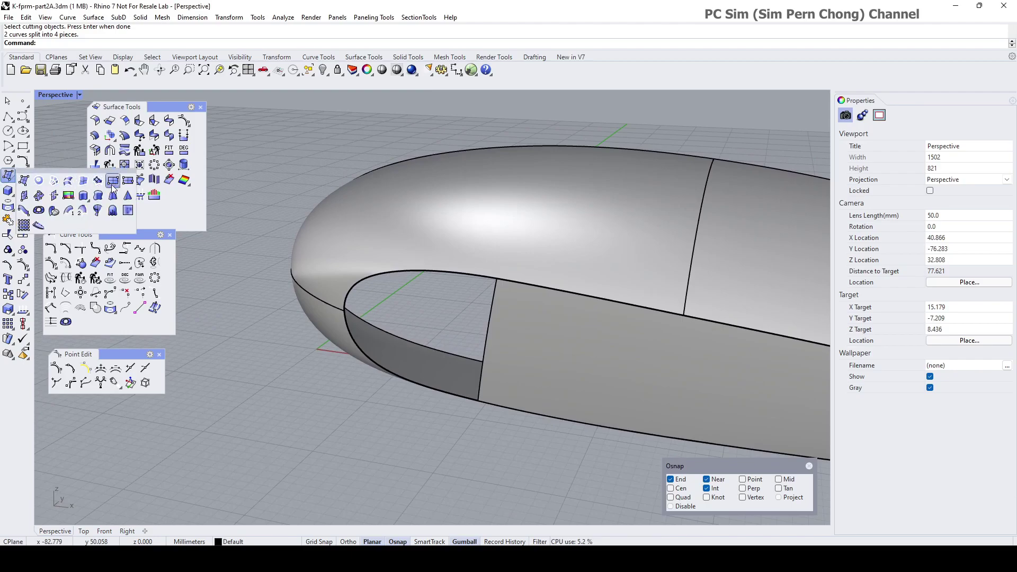
{"action": "left_click", "coordinate": [101, 183]}
{"action": "left_click", "coordinate": [408, 273]}
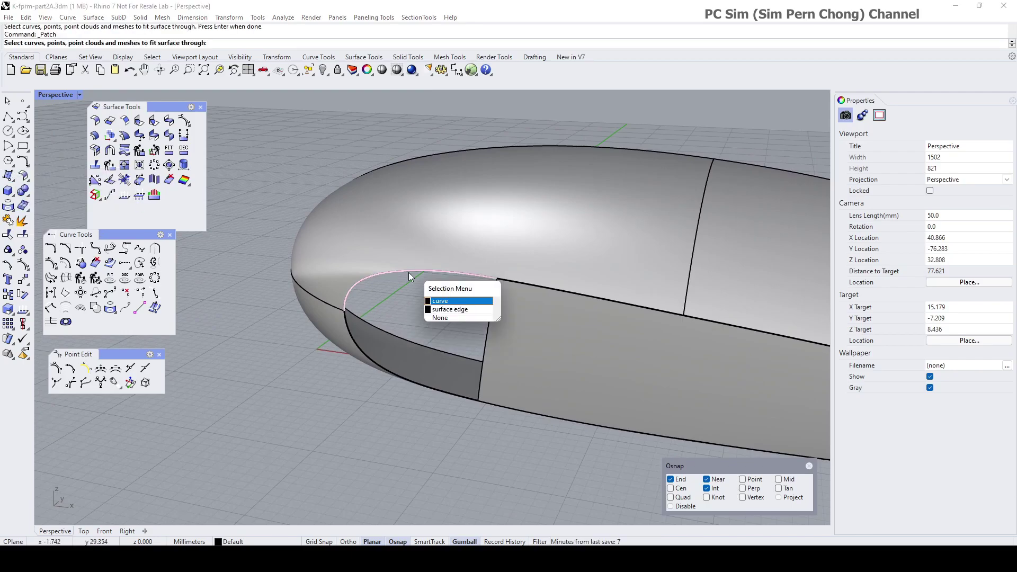
{"action": "left_click", "coordinate": [438, 301]}
{"action": "left_click", "coordinate": [350, 335]}
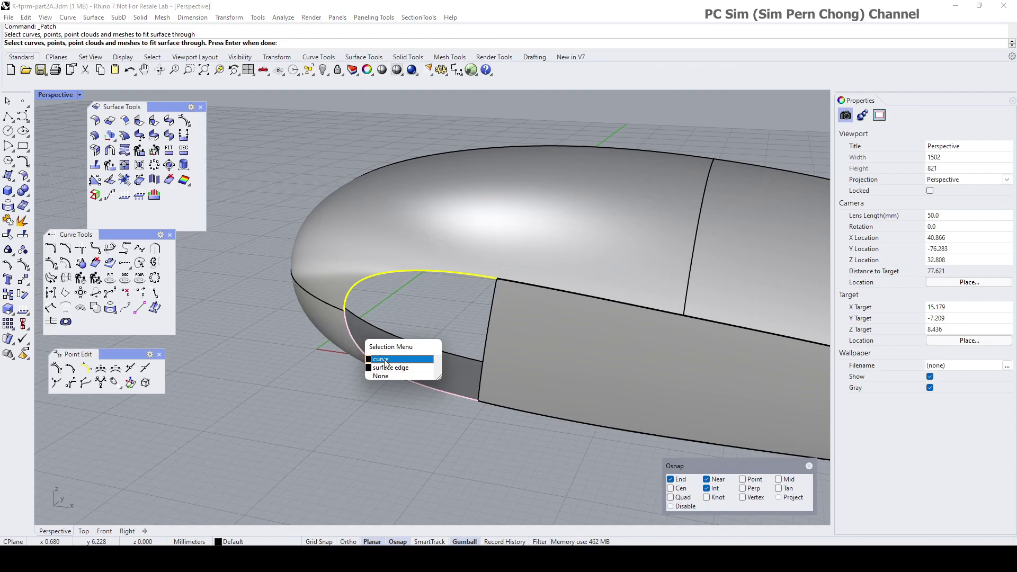
{"action": "left_click", "coordinate": [384, 360]}
{"action": "left_click", "coordinate": [488, 306]}
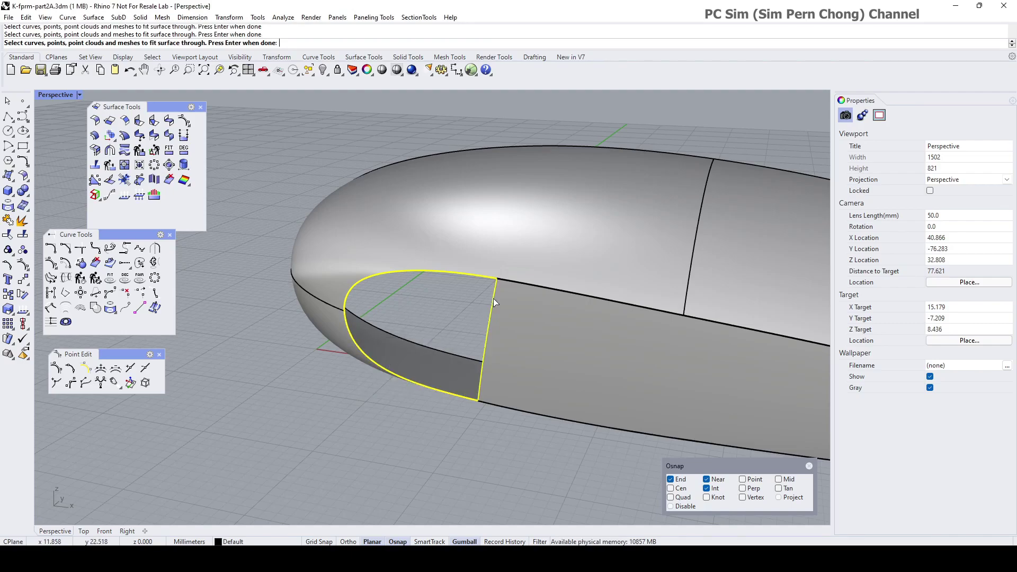
{"action": "key", "text": "Return"}
{"action": "left_click", "coordinate": [807, 352]}
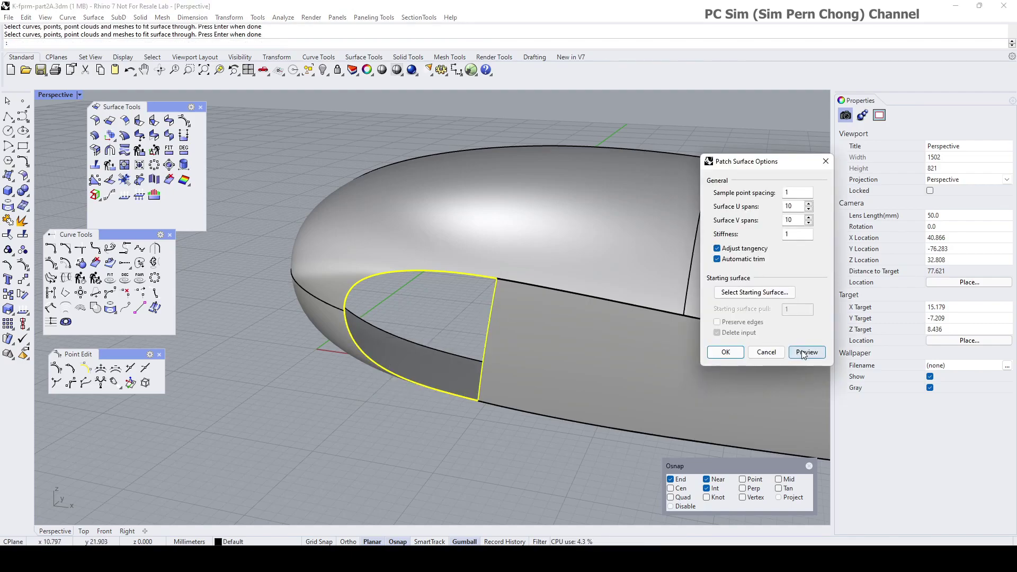
{"action": "right_click_drag", "start_coordinate": [691, 341], "coordinate": [546, 314]}
{"action": "left_click", "coordinate": [727, 353]}
Inspect the patch in the front opening and delete it.
{"action": "right_click_drag", "start_coordinate": [472, 322], "coordinate": [420, 339]}
{"action": "left_click", "coordinate": [482, 287]}
{"action": "left_click", "coordinate": [24, 268]}
{"action": "right_click_drag", "start_coordinate": [257, 331], "coordinate": [430, 310]}
{"action": "key", "text": "Escape"}
{"action": "left_click", "coordinate": [463, 296]}
{"action": "key", "text": "Delete"}
Extract a lengthwise U-direction isocurve from the remaining side surface, snapped to the midpoint of its front edge.
{"action": "left_click", "coordinate": [526, 331]}
{"action": "right_click_drag", "start_coordinate": [526, 331], "coordinate": [420, 295]}
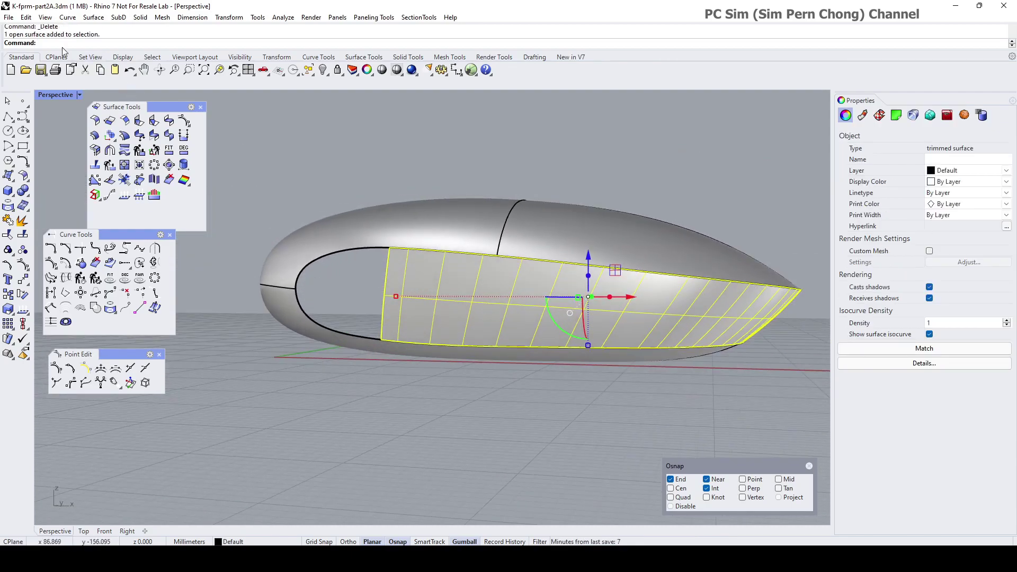
{"action": "left_click", "coordinate": [67, 17]}
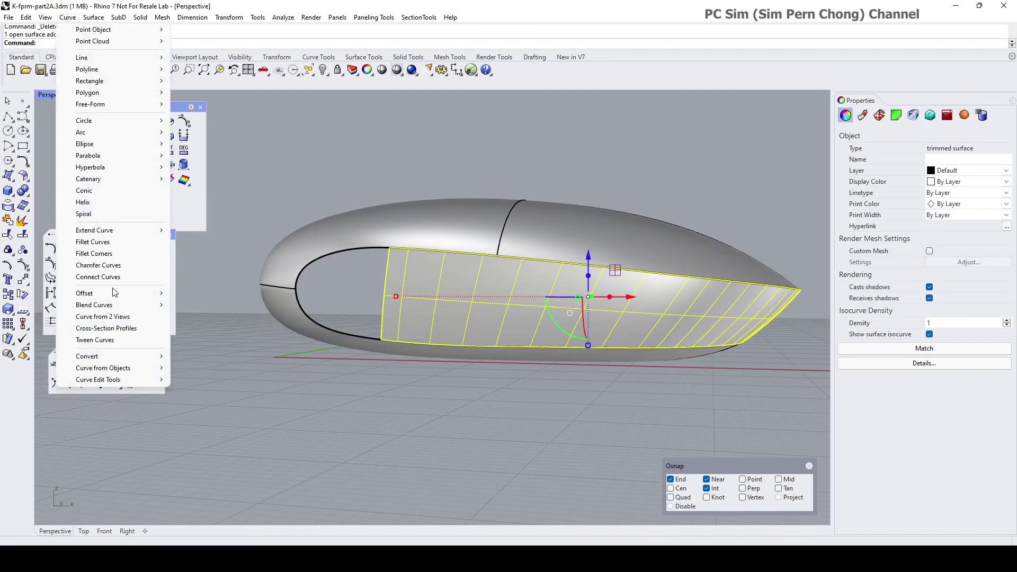
{"action": "mouse_move", "coordinate": [106, 368]}
{"action": "left_click", "coordinate": [198, 311]}
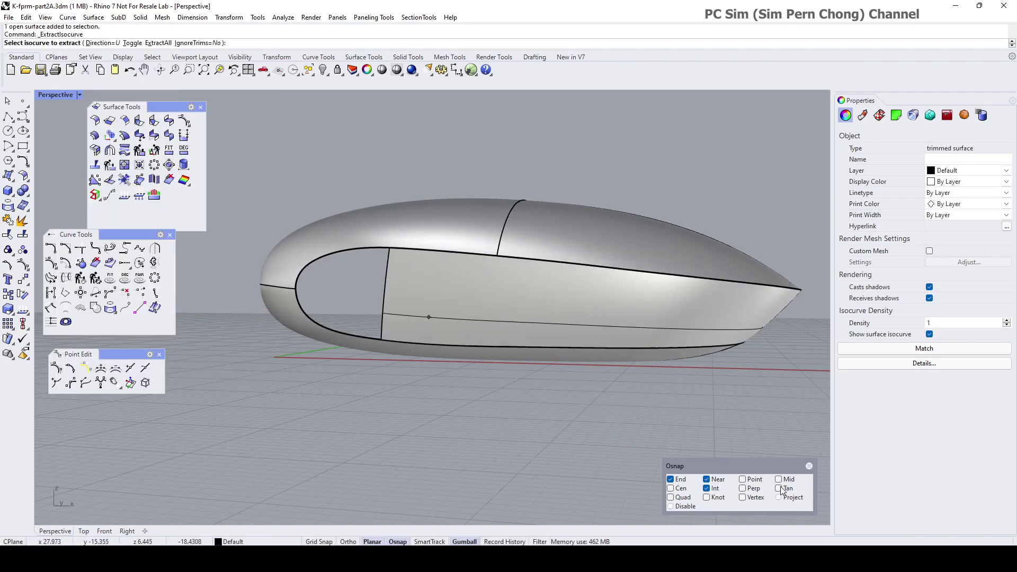
{"action": "left_click", "coordinate": [387, 295]}
{"action": "key", "text": "Return"}
{"action": "right_click_drag", "start_coordinate": [345, 301], "coordinate": [333, 329]}
{"action": "key", "text": "Escape"}
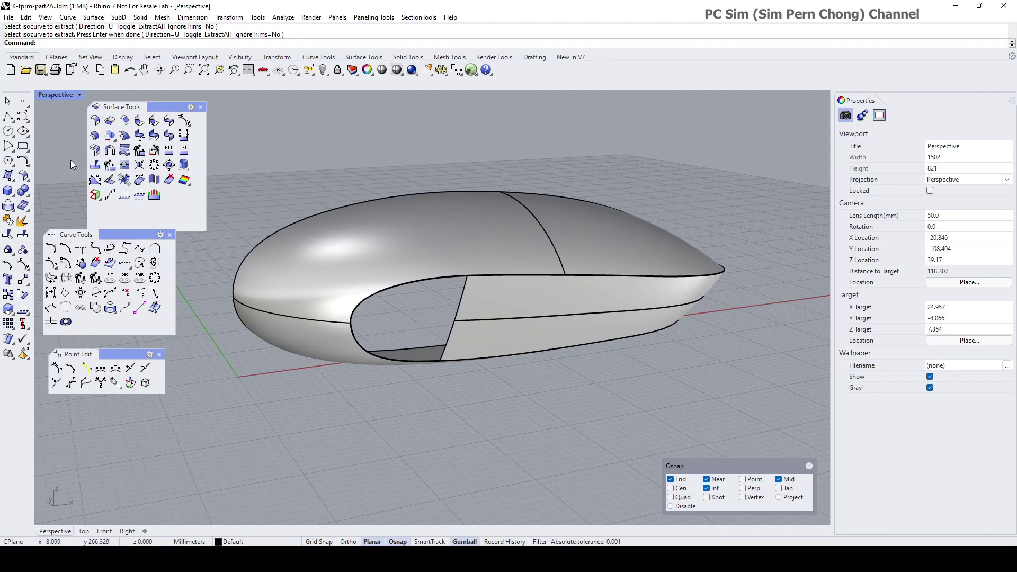
Blend the nose seam edge into the extracted isocurve with Position continuity at the seam and Curvature at the isocurve, adjusting the blend's control point.
{"action": "left_click", "coordinate": [124, 260]}
{"action": "left_click", "coordinate": [372, 326]}
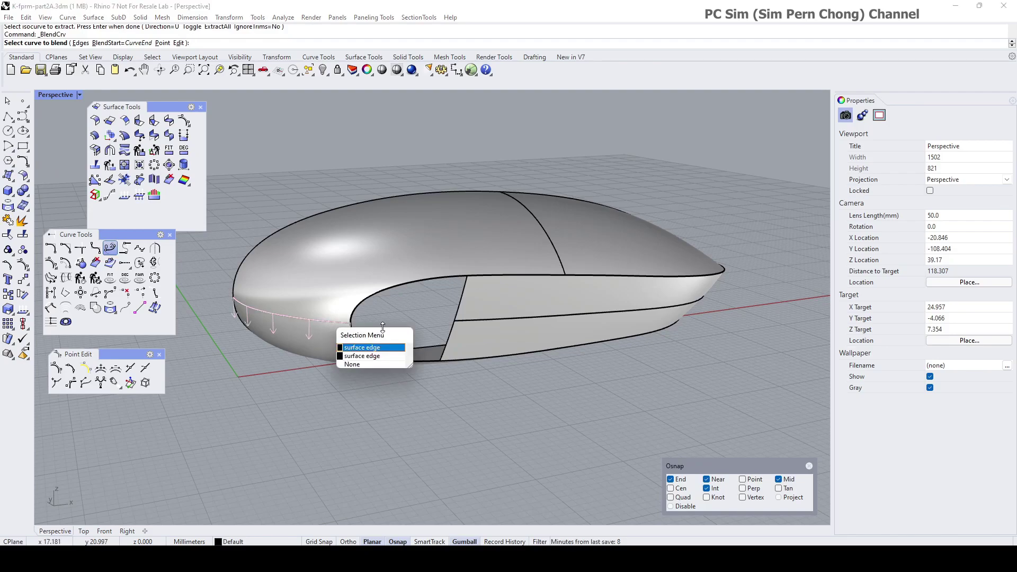
{"action": "left_click", "coordinate": [371, 346]}
{"action": "left_click", "coordinate": [459, 322]}
{"action": "scroll", "coordinate": [360, 353], "scroll_direction": "up", "scroll_amount": 5}
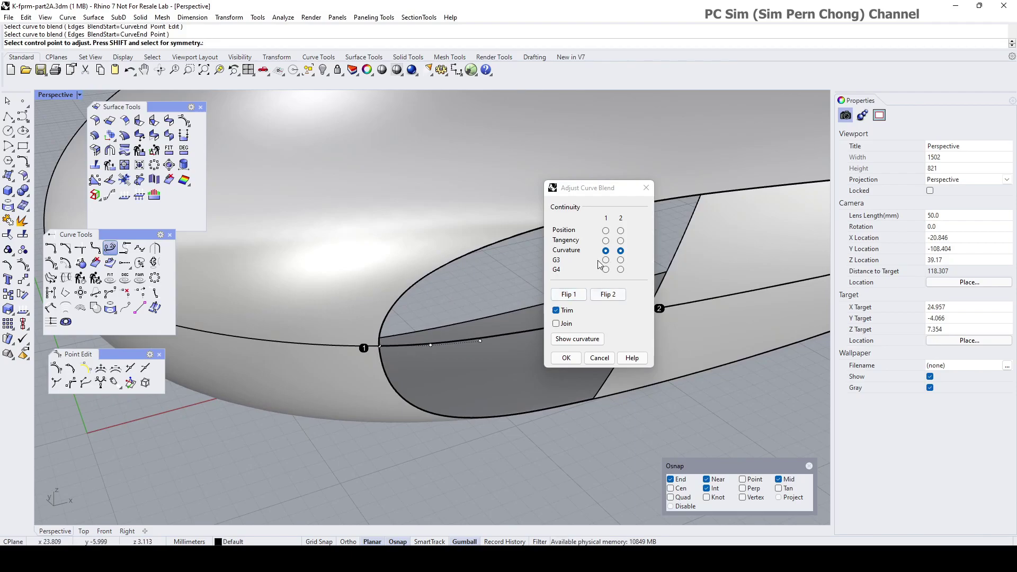
{"action": "left_click", "coordinate": [607, 233]}
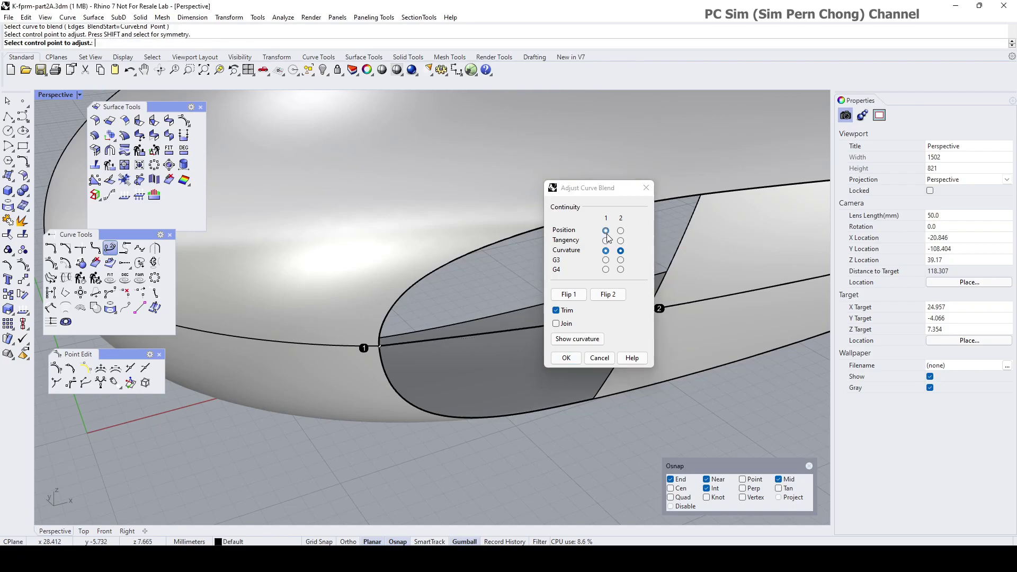
{"action": "right_click_drag", "start_coordinate": [439, 305], "coordinate": [398, 344]}
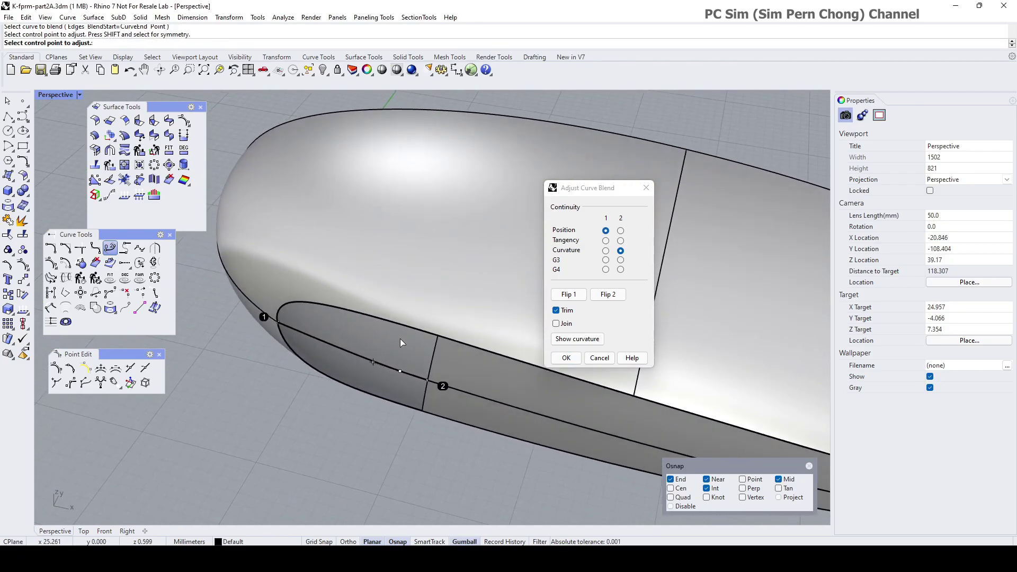
{"action": "left_click", "coordinate": [373, 362]}
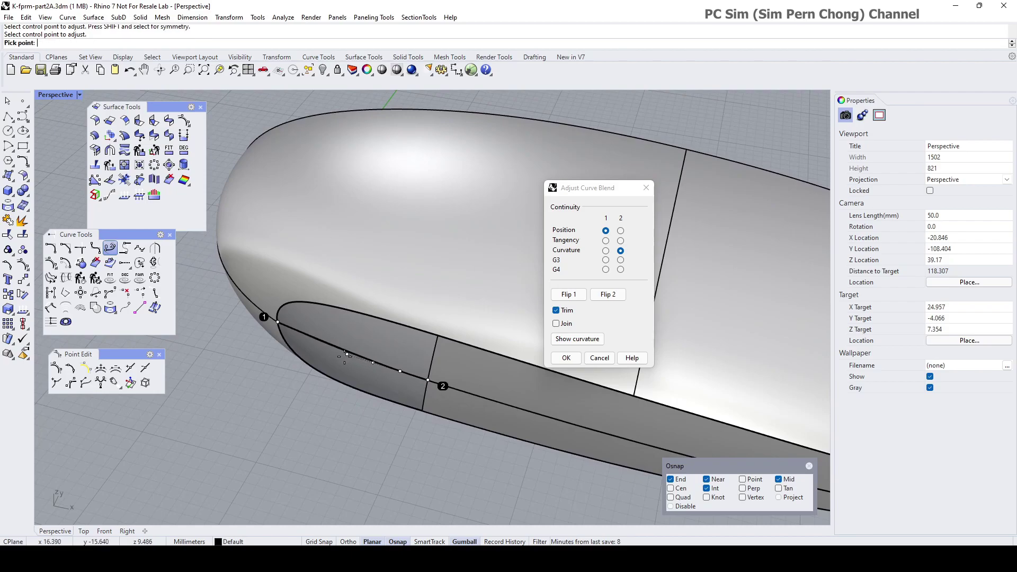
{"action": "left_click", "coordinate": [318, 346]}
{"action": "right_click_drag", "start_coordinate": [379, 347], "coordinate": [356, 377]}
{"action": "left_click", "coordinate": [567, 356]}
{"action": "right_click_drag", "start_coordinate": [565, 356], "coordinate": [578, 265]}
{"action": "mouse_move", "coordinate": [518, 295]}
{"action": "right_mouse_down"}
{"action": "mouse_move", "coordinate": [558, 291]}
{"action": "mouse_move", "coordinate": [526, 279]}
{"action": "mouse_move", "coordinate": [507, 295]}
{"action": "mouse_move", "coordinate": [525, 279]}
{"action": "mouse_move", "coordinate": [506, 285]}
{"action": "right_mouse_up"}
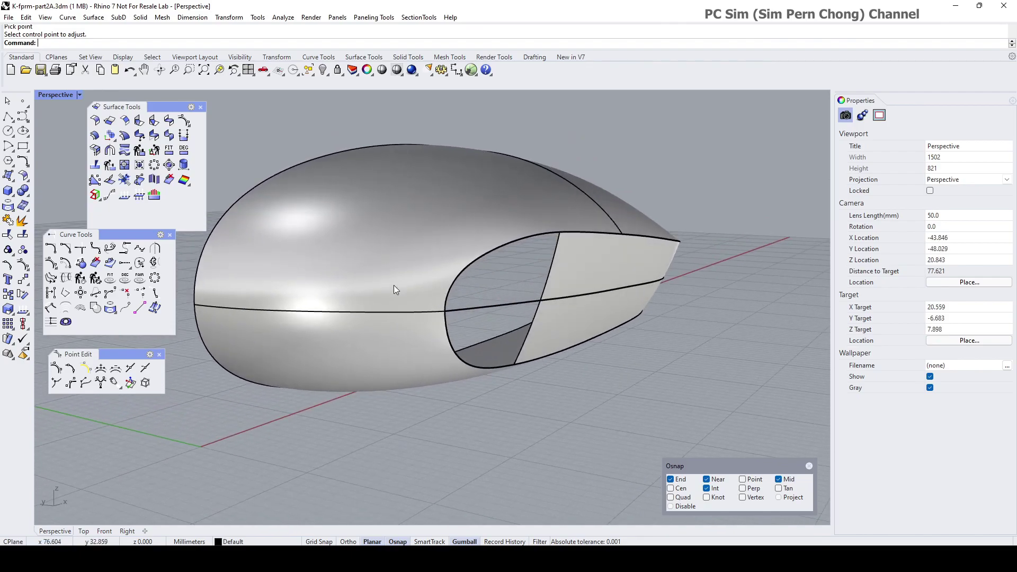
Patch the front opening through the upper, lower and blend curves and the side surface's edge, with 10 U and V spans and adjusted tangency.
{"action": "left_click", "coordinate": [8, 176]}
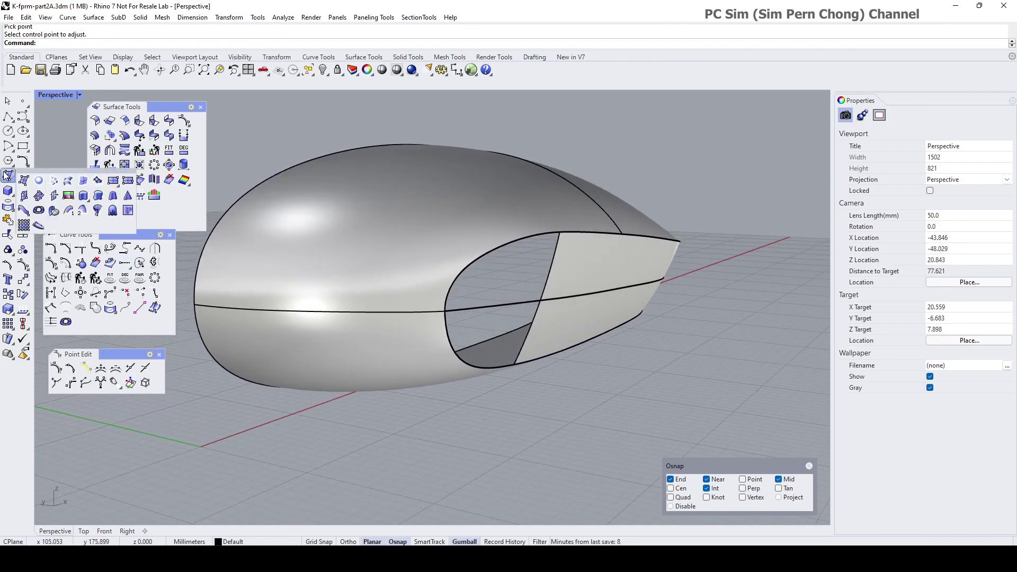
{"action": "left_click", "coordinate": [96, 181]}
{"action": "left_click", "coordinate": [483, 259]}
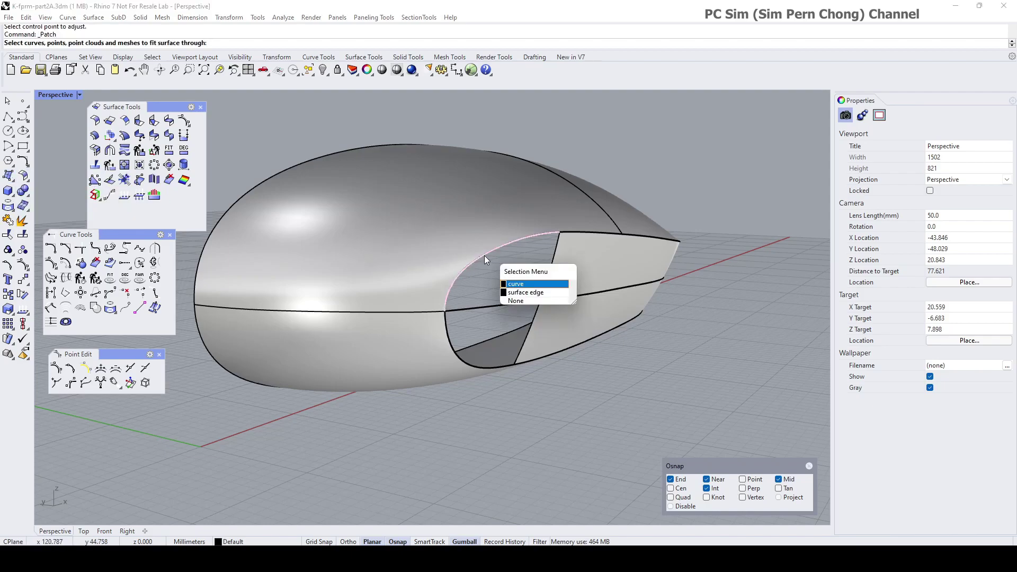
{"action": "left_click", "coordinate": [517, 286]}
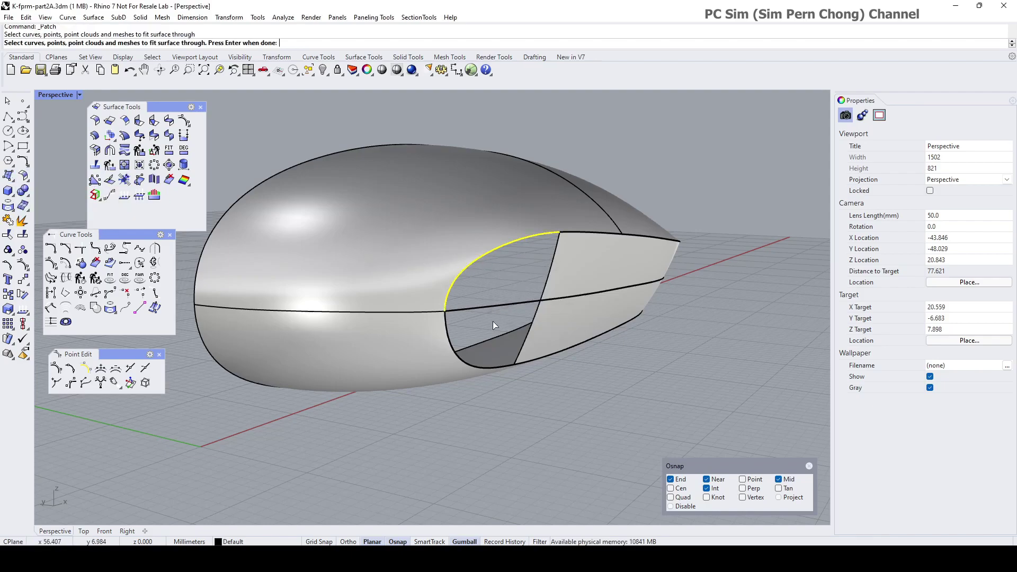
{"action": "left_click", "coordinate": [451, 337]}
{"action": "left_click", "coordinate": [482, 366]}
{"action": "left_click", "coordinate": [548, 268]}
{"action": "key", "text": "Return"}
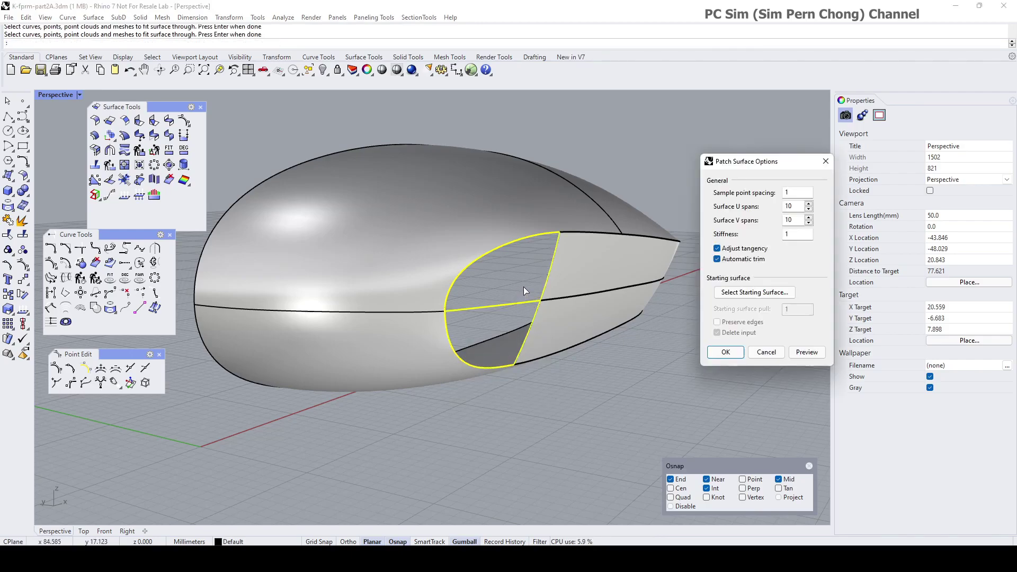
{"action": "left_click", "coordinate": [790, 352]}
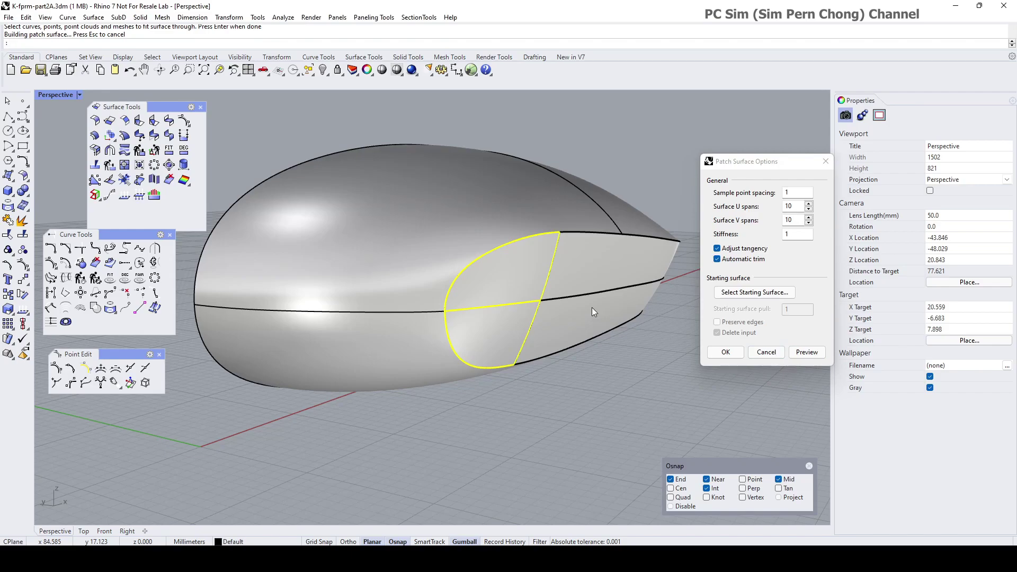
{"action": "left_click", "coordinate": [723, 352]}
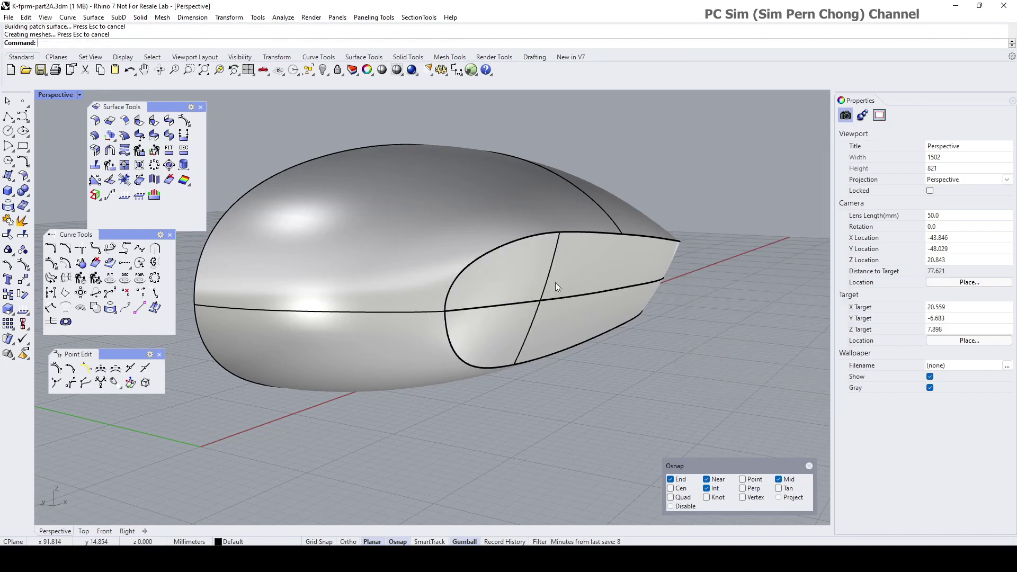
Apply an environment map to the new patch and all surrounding body surfaces and examine the reflections across their joins.
{"action": "left_click", "coordinate": [555, 282]}
{"action": "right_click_drag", "start_coordinate": [555, 282], "coordinate": [454, 268]}
{"action": "left_click", "coordinate": [454, 268]}
{"action": "left_click", "coordinate": [518, 266], "text": "shift"}
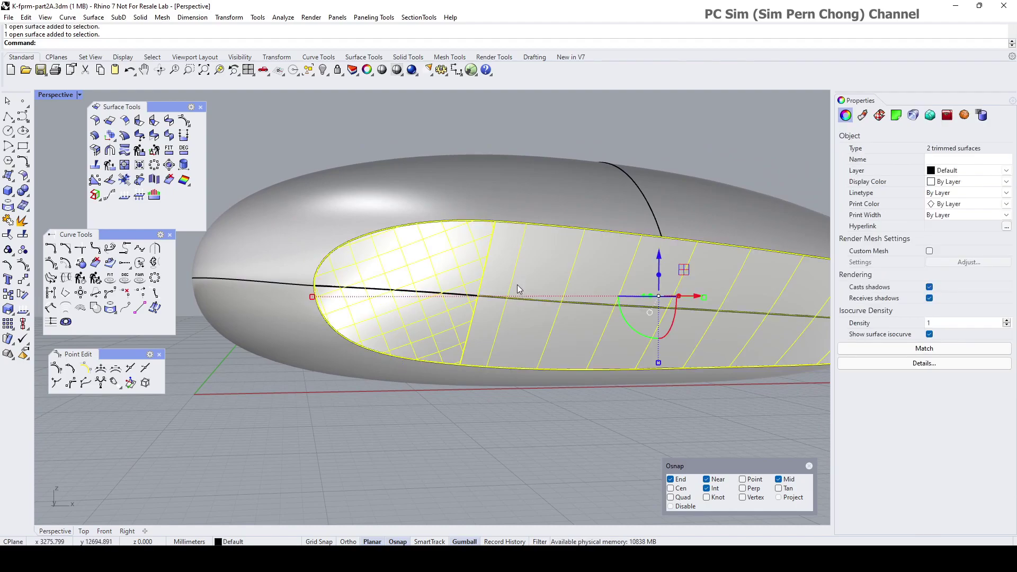
{"action": "scroll", "coordinate": [517, 284], "scroll_direction": "down", "scroll_amount": 4}
{"action": "left_click", "coordinate": [478, 239], "text": "shift"}
{"action": "left_click", "coordinate": [422, 342], "text": "shift"}
{"action": "left_click", "coordinate": [653, 237], "text": "shift"}
{"action": "right_click_drag", "start_coordinate": [653, 236], "coordinate": [609, 349]}
{"action": "left_click", "coordinate": [283, 17]}
{"action": "mouse_move", "coordinate": [299, 53]}
{"action": "left_click", "coordinate": [406, 76]}
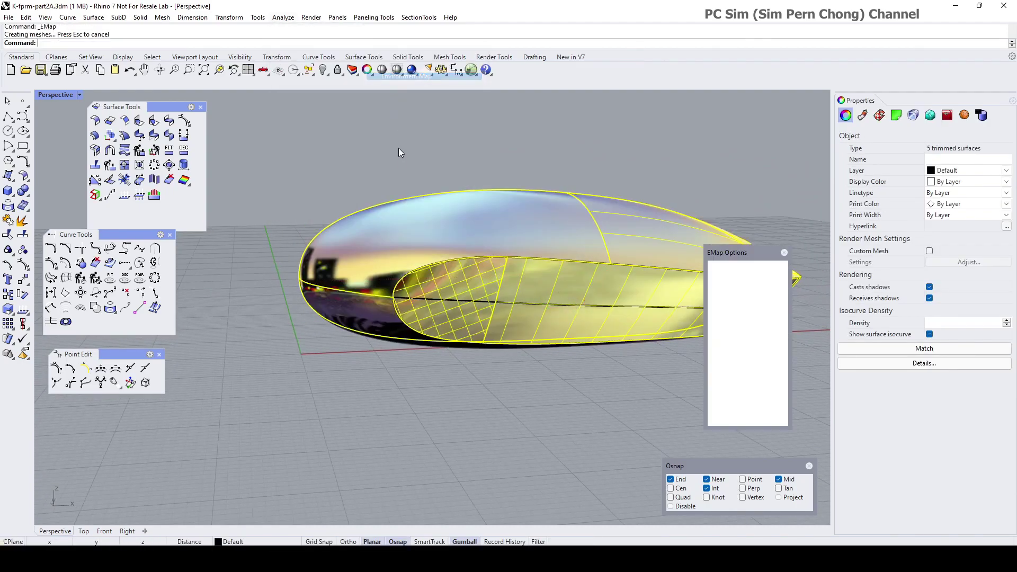
{"action": "right_click_drag", "start_coordinate": [404, 143], "coordinate": [454, 261]}
{"action": "scroll", "coordinate": [418, 225], "scroll_direction": "down", "scroll_amount": 8}
{"action": "scroll", "coordinate": [466, 257], "scroll_direction": "up", "scroll_amount": 8}
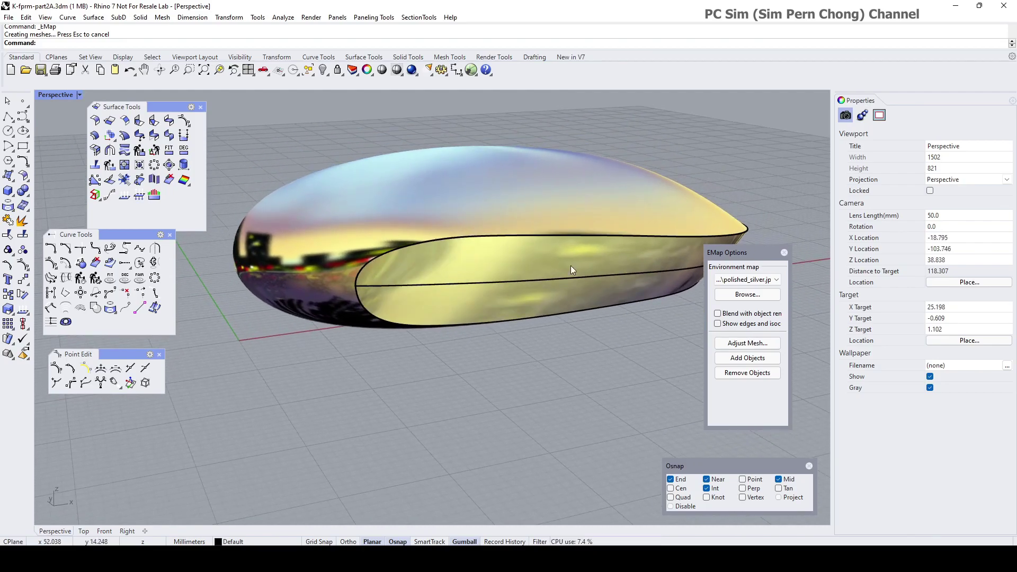
Turn off the environment map and apply a Zebra analysis to the front patch and the adjoining side surface.
{"action": "left_click", "coordinate": [785, 252]}
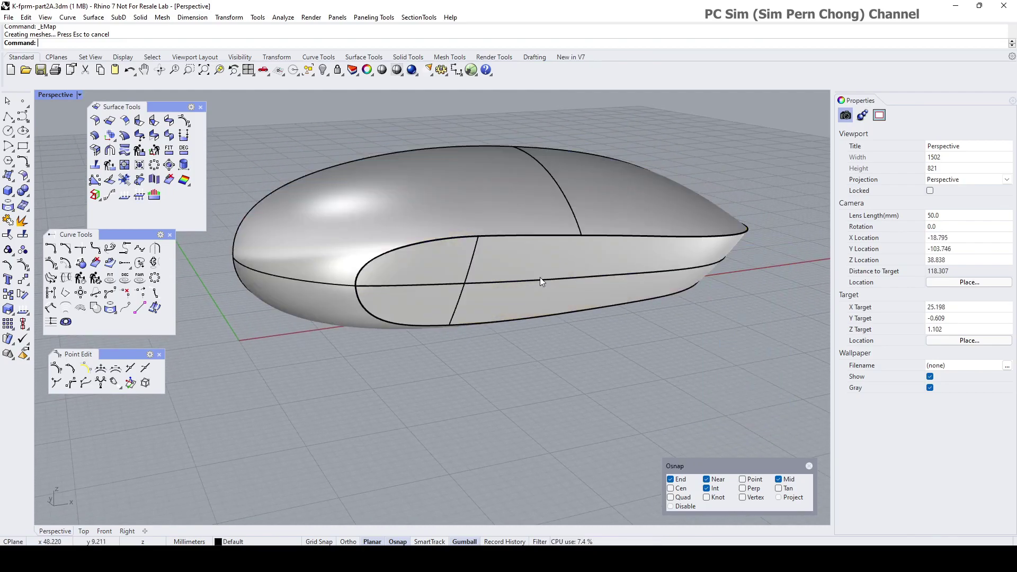
{"action": "left_click", "coordinate": [508, 269]}
{"action": "left_click", "coordinate": [433, 260], "text": "shift"}
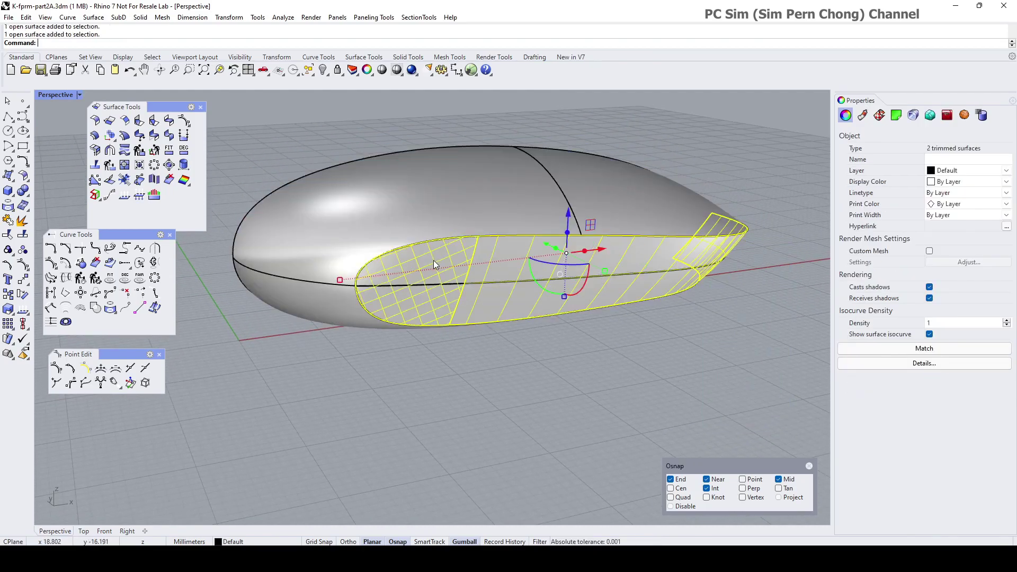
{"action": "left_click", "coordinate": [284, 17]}
{"action": "mouse_move", "coordinate": [318, 53]}
{"action": "left_click", "coordinate": [397, 88]}
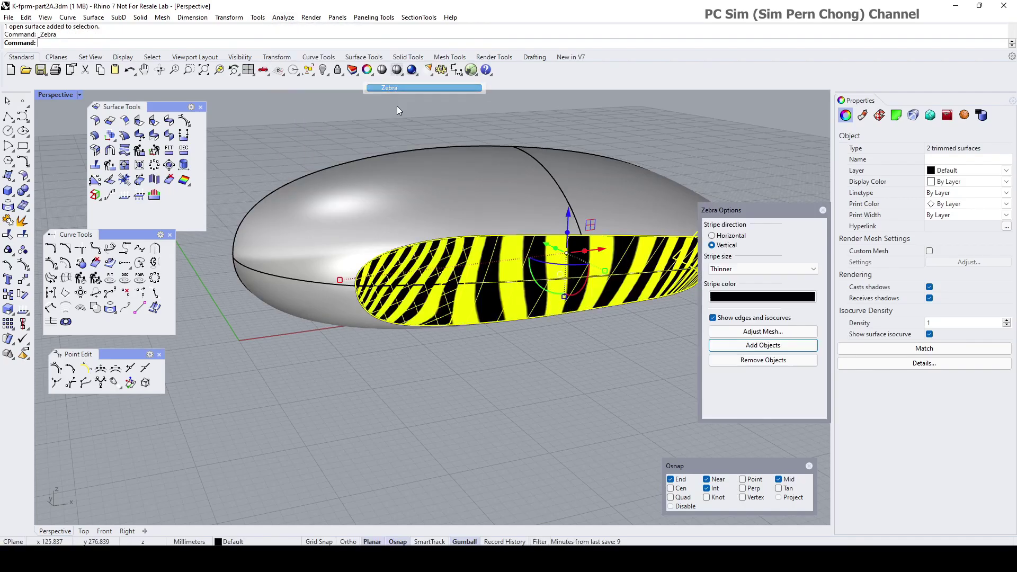
{"action": "scroll", "coordinate": [457, 284], "scroll_direction": "up", "scroll_amount": 6}
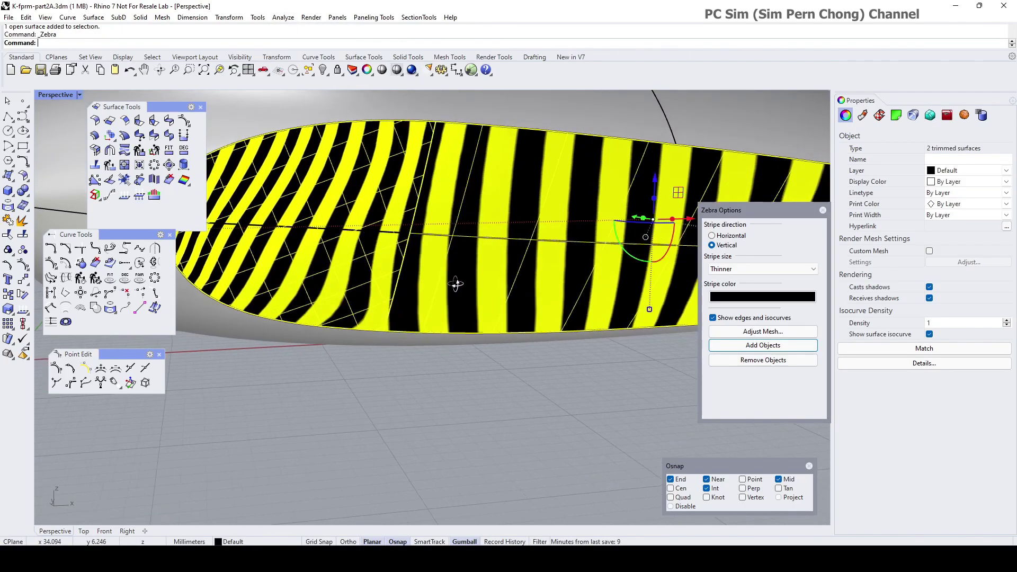
Turn off the surface isocurve display for the front patch and the side surface.
{"action": "key", "text": "Escape"}
{"action": "right_click_drag", "start_coordinate": [415, 210], "coordinate": [434, 211]}
{"action": "left_click", "coordinate": [434, 211]}
{"action": "left_click", "coordinate": [498, 219], "text": "shift"}
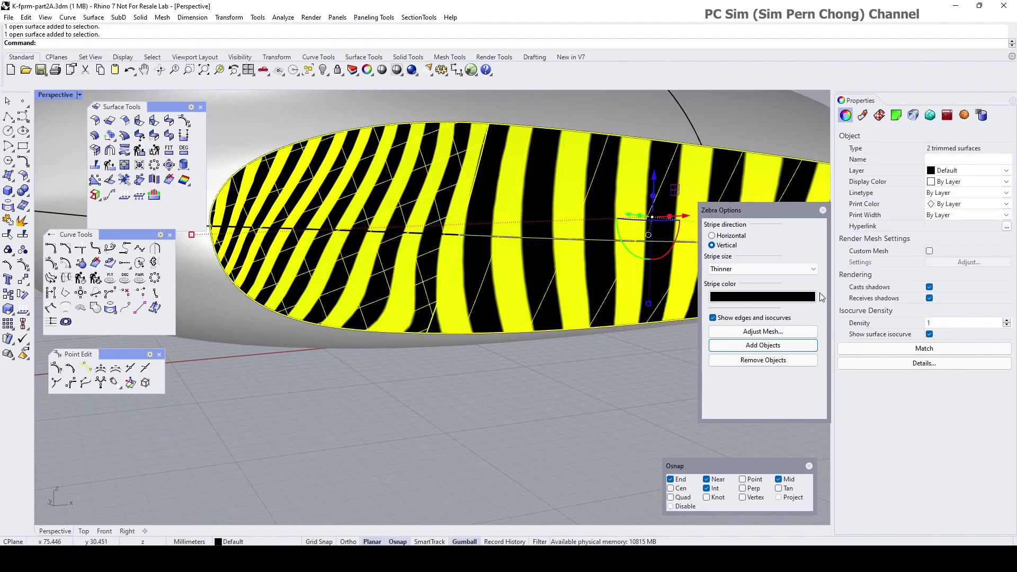
{"action": "left_click", "coordinate": [930, 333]}
Examine the zebra stripes across the join between the front patch and the side surface, and close the analysis.
{"action": "right_click_drag", "start_coordinate": [541, 336], "coordinate": [466, 300]}
{"action": "scroll", "coordinate": [466, 301], "scroll_direction": "down", "scroll_amount": 3}
{"action": "scroll", "coordinate": [466, 301], "scroll_direction": "up", "scroll_amount": 5}
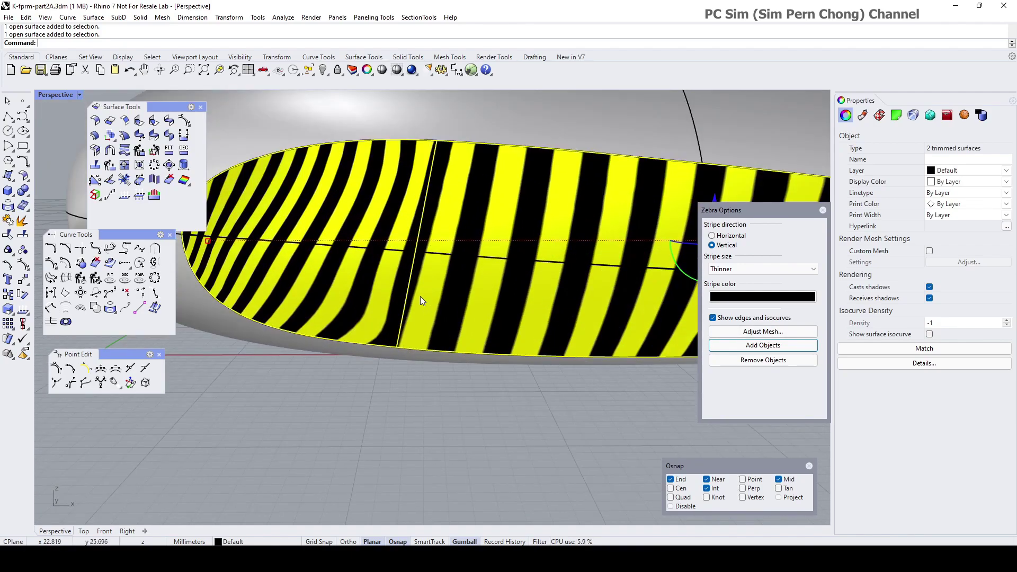
{"action": "right_click_drag", "start_coordinate": [435, 300], "coordinate": [454, 300]}
{"action": "right_click_drag", "start_coordinate": [491, 252], "coordinate": [529, 260]}
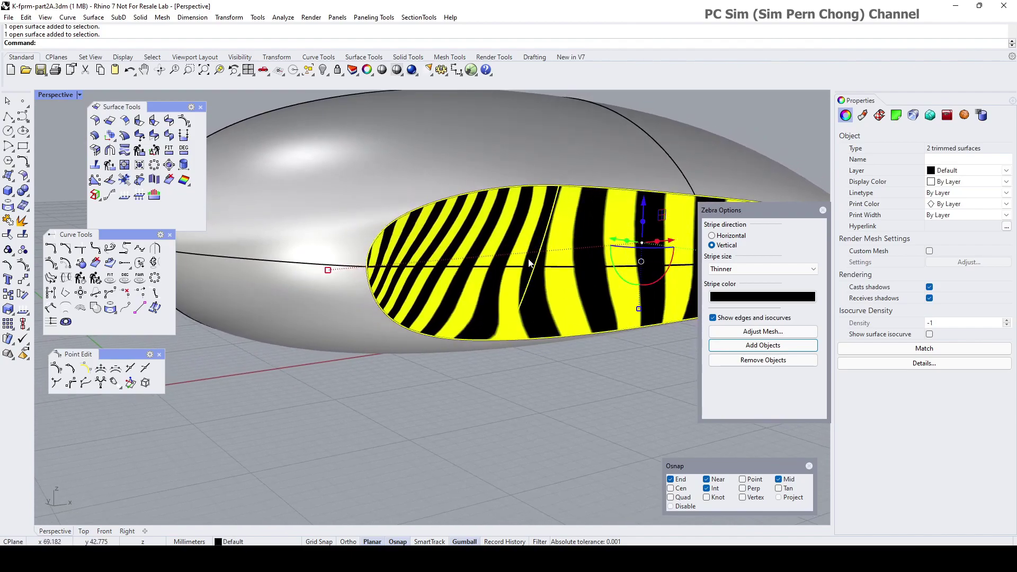
{"action": "left_click", "coordinate": [822, 211]}
{"action": "key", "text": "Escape"}
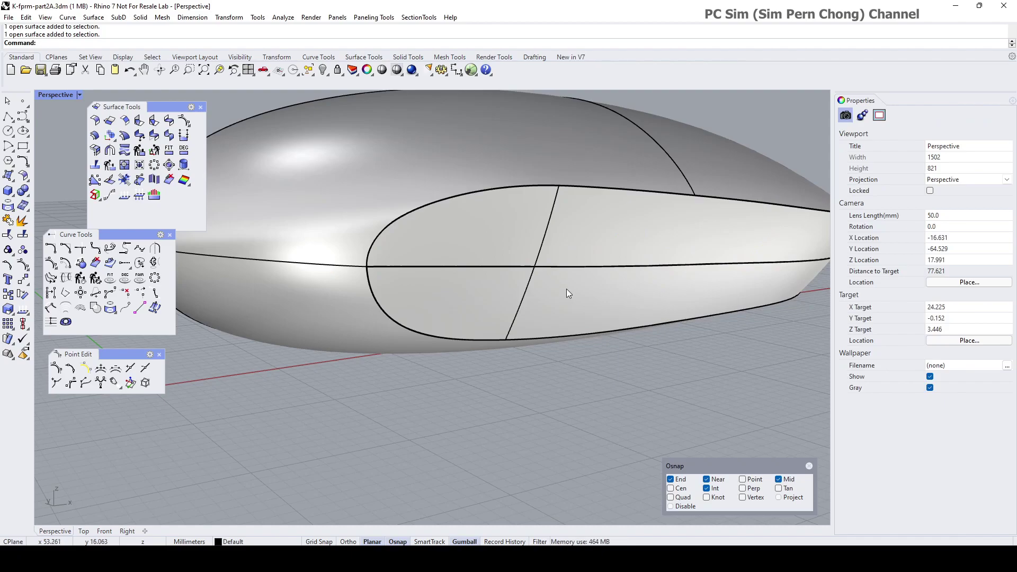
Display the control points of the trimmed side surface to inspect their layout.
{"action": "scroll", "coordinate": [567, 290], "scroll_direction": "down", "scroll_amount": 3}
{"action": "right_click_drag", "start_coordinate": [567, 288], "coordinate": [522, 288]}
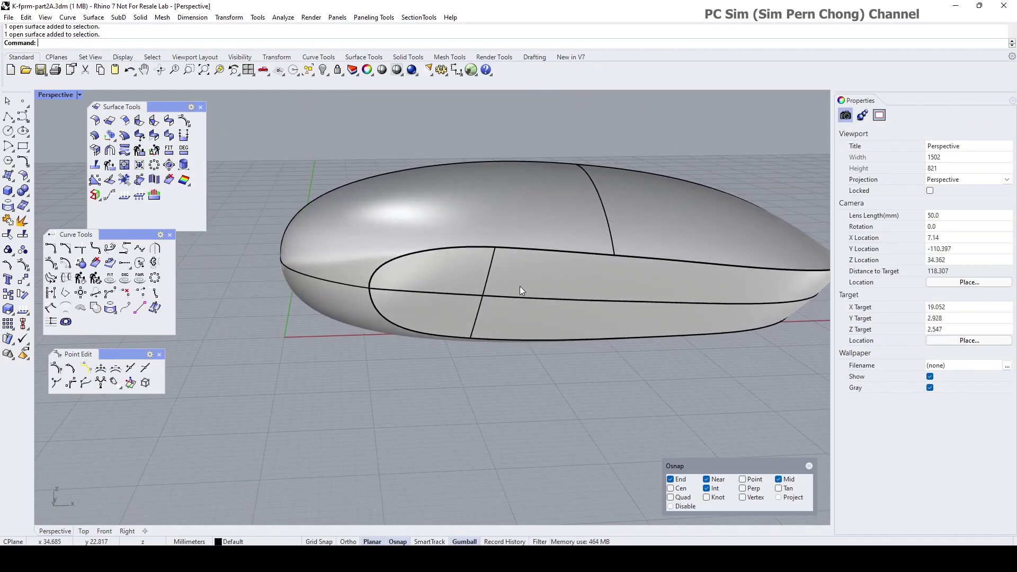
{"action": "scroll", "coordinate": [520, 290], "scroll_direction": "up", "scroll_amount": 2}
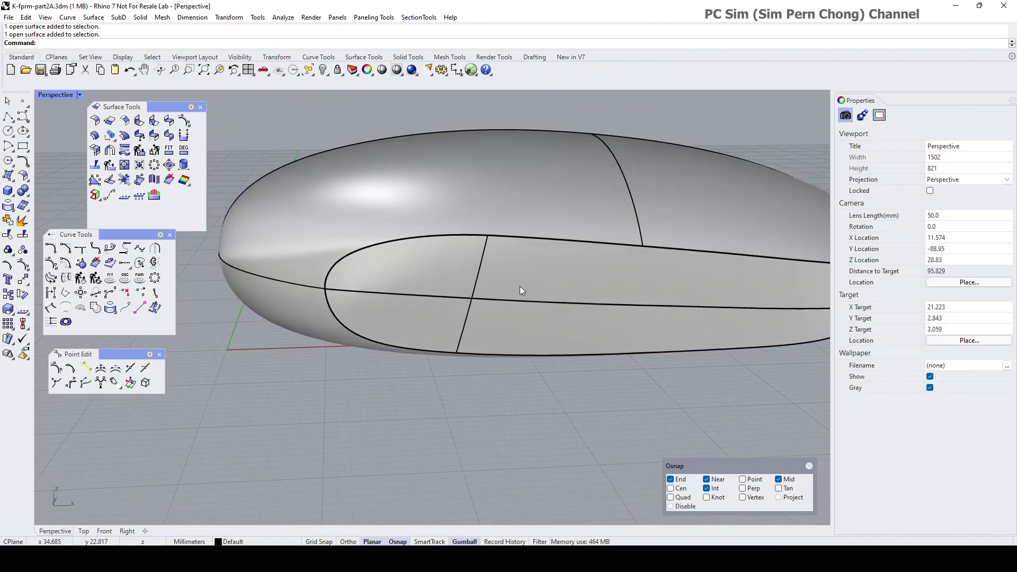
{"action": "left_click", "coordinate": [482, 256]}
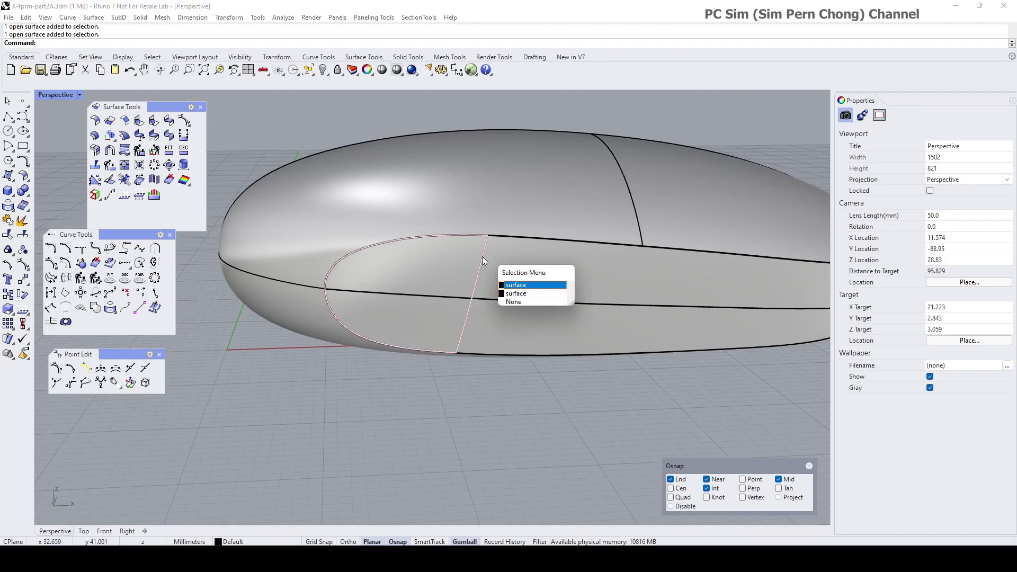
{"action": "left_click", "coordinate": [529, 291]}
{"action": "left_click", "coordinate": [526, 287]}
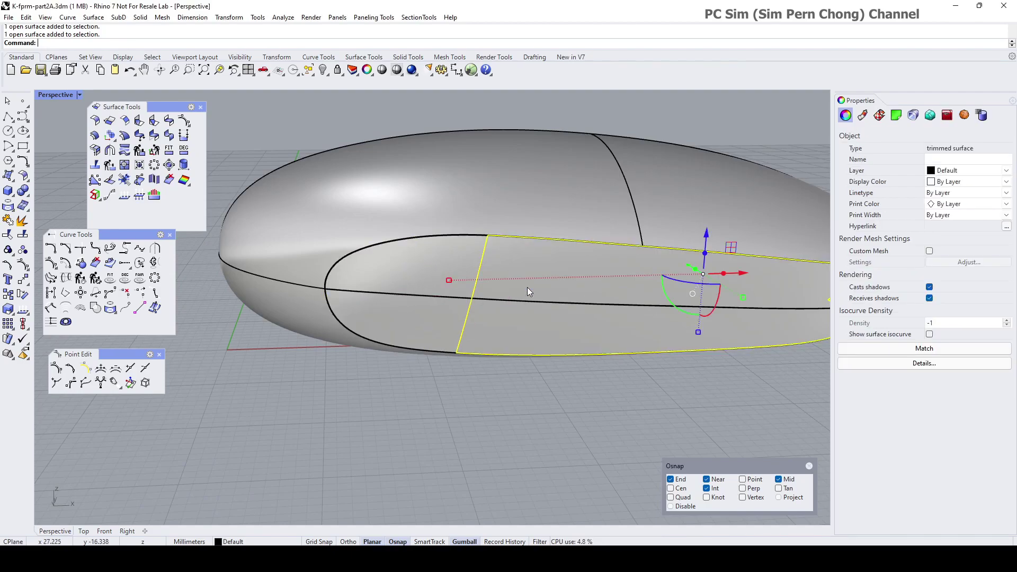
{"action": "left_click", "coordinate": [23, 249]}
{"action": "key", "text": "Escape"}
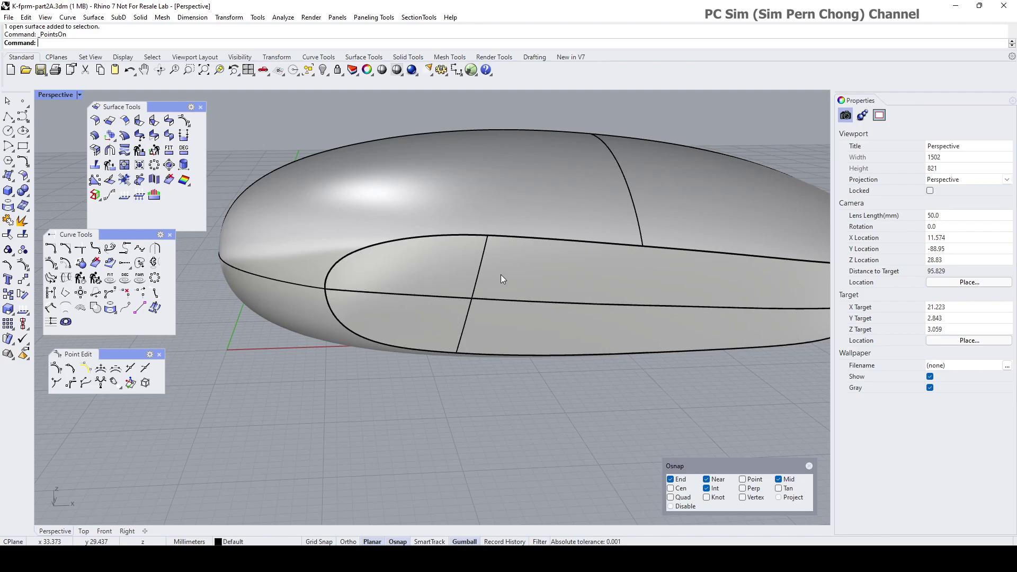
{"action": "left_click", "coordinate": [501, 275]}
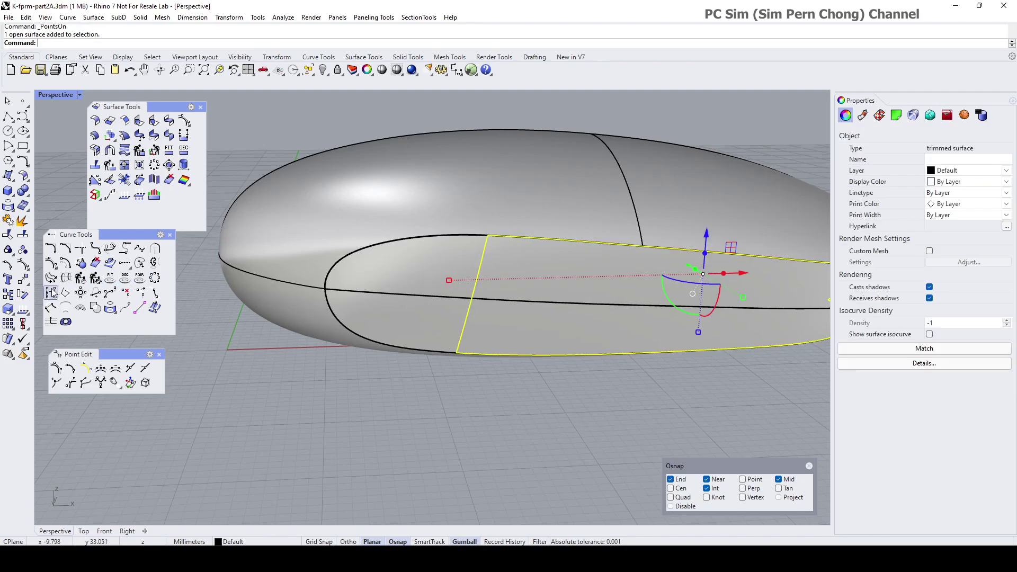
{"action": "left_click", "coordinate": [25, 266]}
{"action": "key", "text": "Escape"}
Shrink the trimmed side surface to its boundary and show its control points.
{"action": "left_click", "coordinate": [506, 253]}
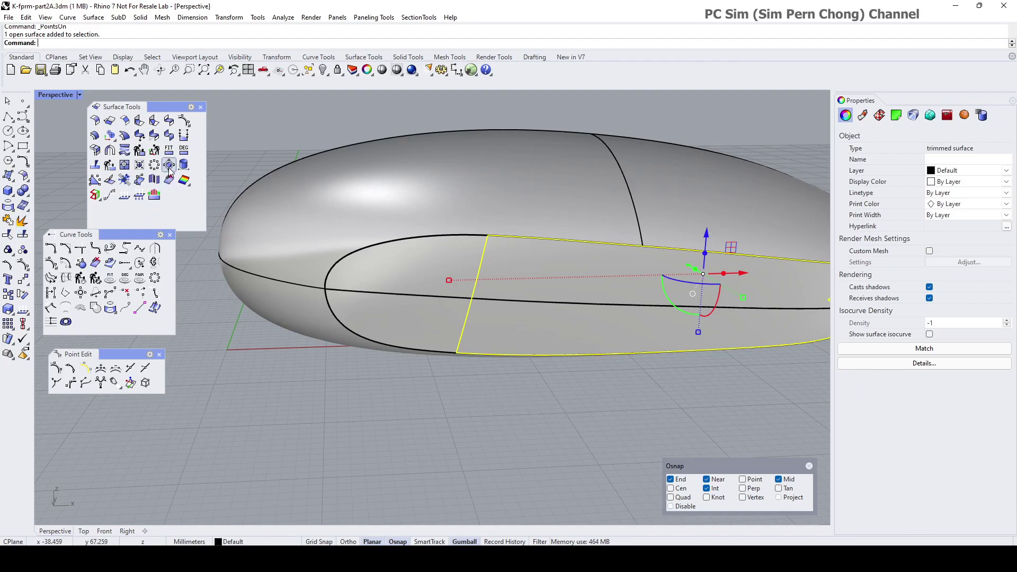
{"action": "left_click", "coordinate": [141, 166]}
{"action": "left_click", "coordinate": [59, 261]}
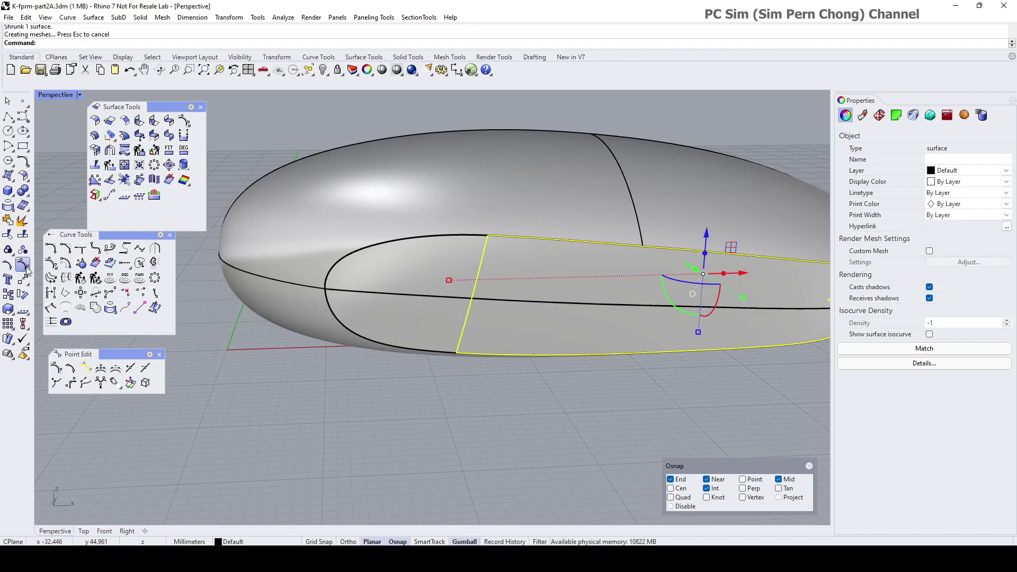
{"action": "scroll", "coordinate": [494, 229], "scroll_direction": "up", "scroll_amount": 3}
{"action": "scroll", "coordinate": [501, 244], "scroll_direction": "down", "scroll_amount": 3}
{"action": "right_click_drag", "start_coordinate": [500, 244], "coordinate": [524, 268]}
{"action": "scroll", "coordinate": [538, 261], "scroll_direction": "up", "scroll_amount": 2}
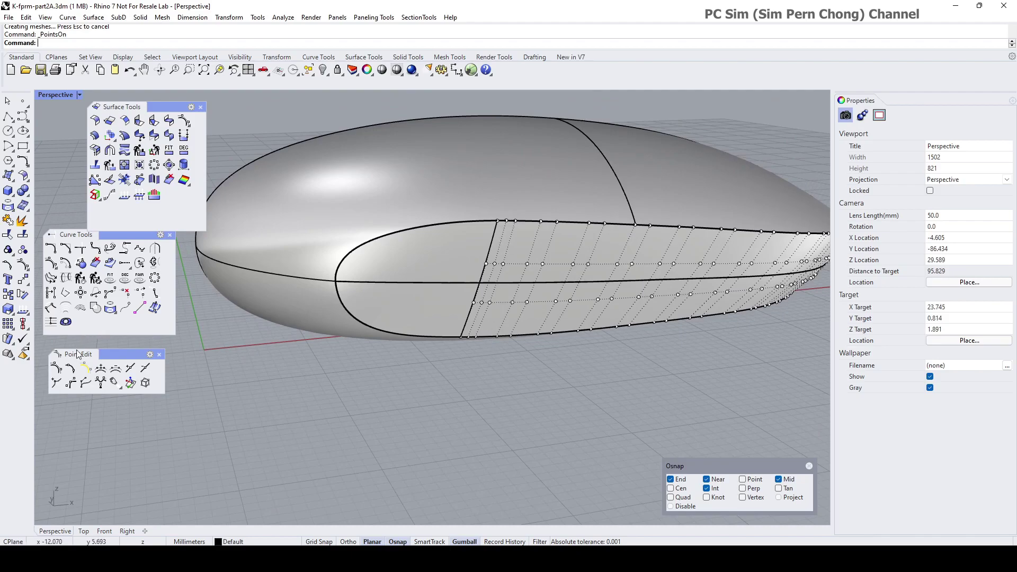
Remove several V-direction knot lines from the side surface near its front edge.
{"action": "left_click", "coordinate": [145, 368]}
{"action": "left_click", "coordinate": [502, 268]}
{"action": "left_click", "coordinate": [503, 267]}
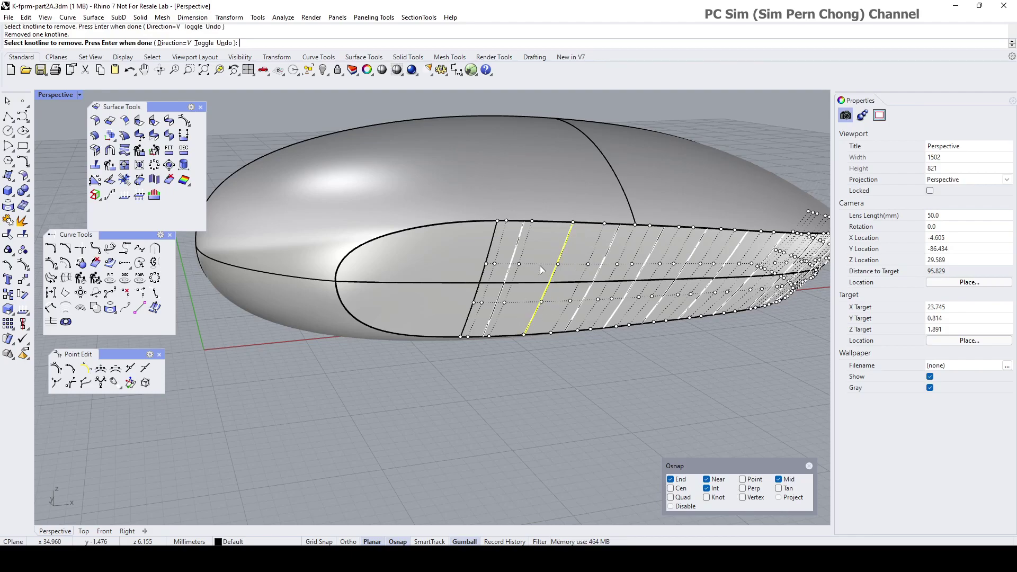
{"action": "left_click", "coordinate": [503, 263]}
{"action": "left_click", "coordinate": [502, 263]}
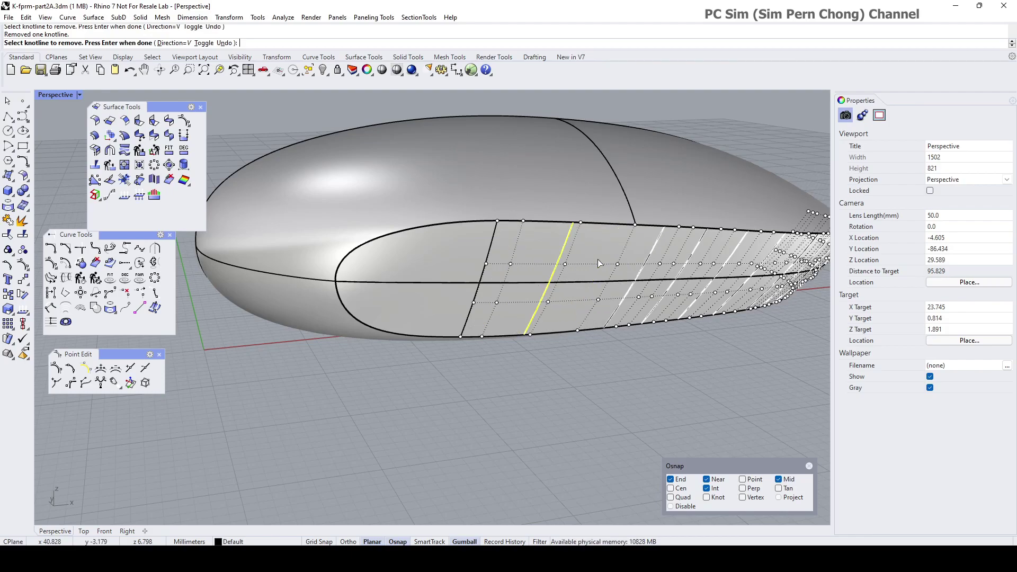
{"action": "key", "text": "Return"}
{"action": "key", "text": "Escape"}
Apply the Zebra analysis to the side surface and front patch and examine the stripes across their join.
{"action": "left_click", "coordinate": [504, 257]}
{"action": "left_click", "coordinate": [454, 259], "text": "shift"}
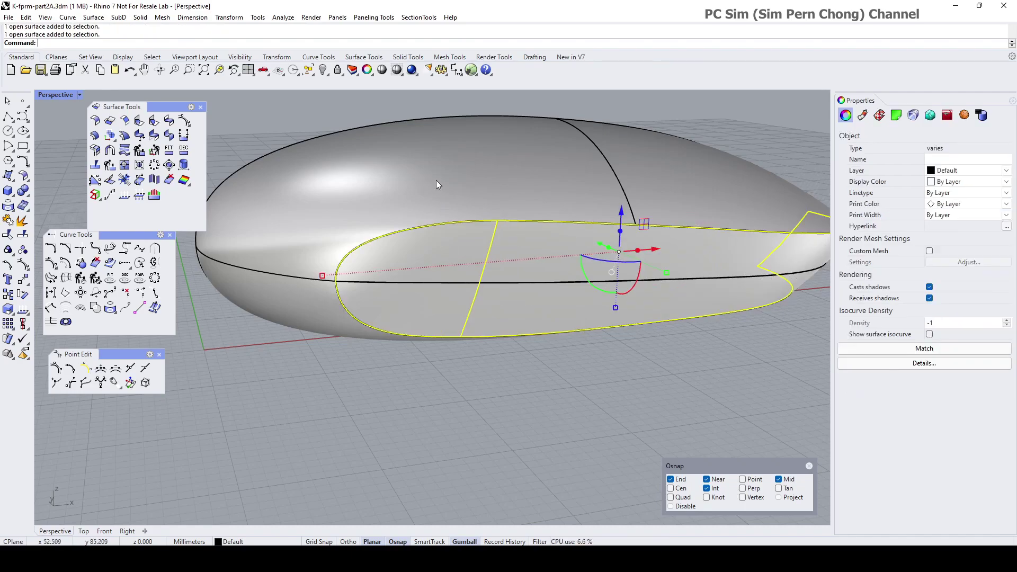
{"action": "left_click", "coordinate": [283, 17]}
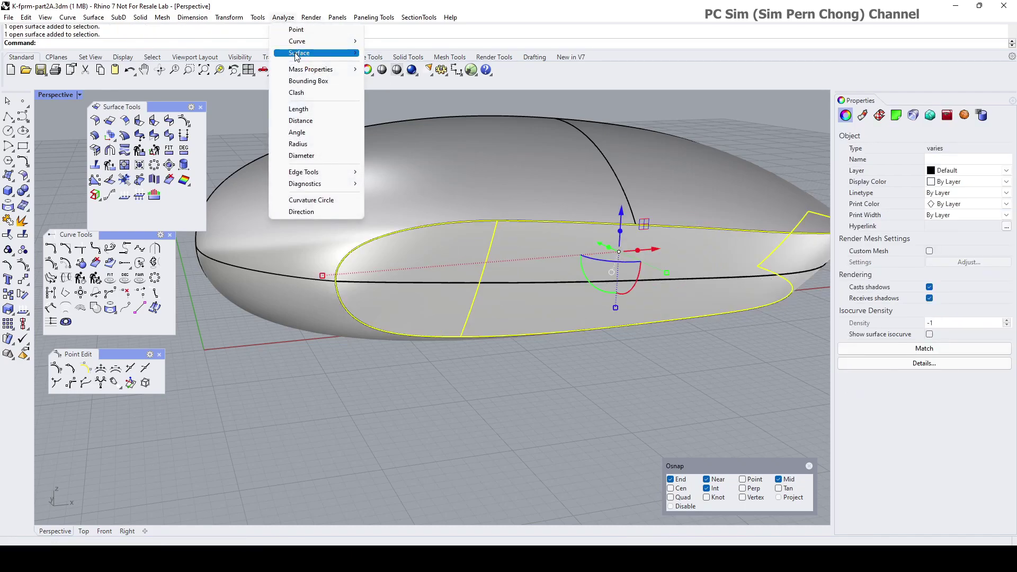
{"action": "mouse_move", "coordinate": [318, 53]}
{"action": "left_click", "coordinate": [389, 88]}
{"action": "scroll", "coordinate": [509, 318], "scroll_direction": "up", "scroll_amount": 5}
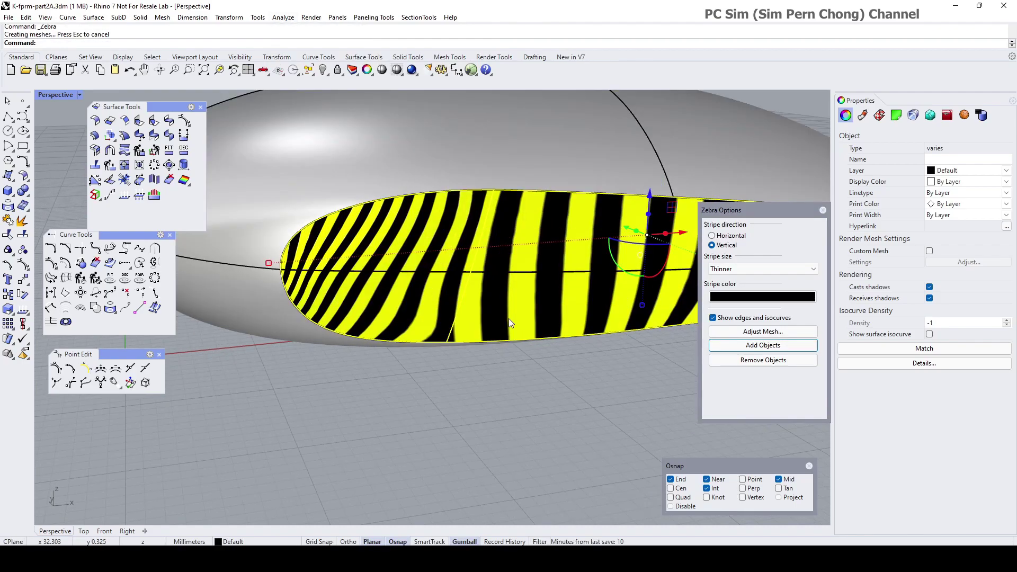
{"action": "key", "text": "Escape"}
{"action": "scroll", "coordinate": [509, 318], "scroll_direction": "down", "scroll_amount": 3}
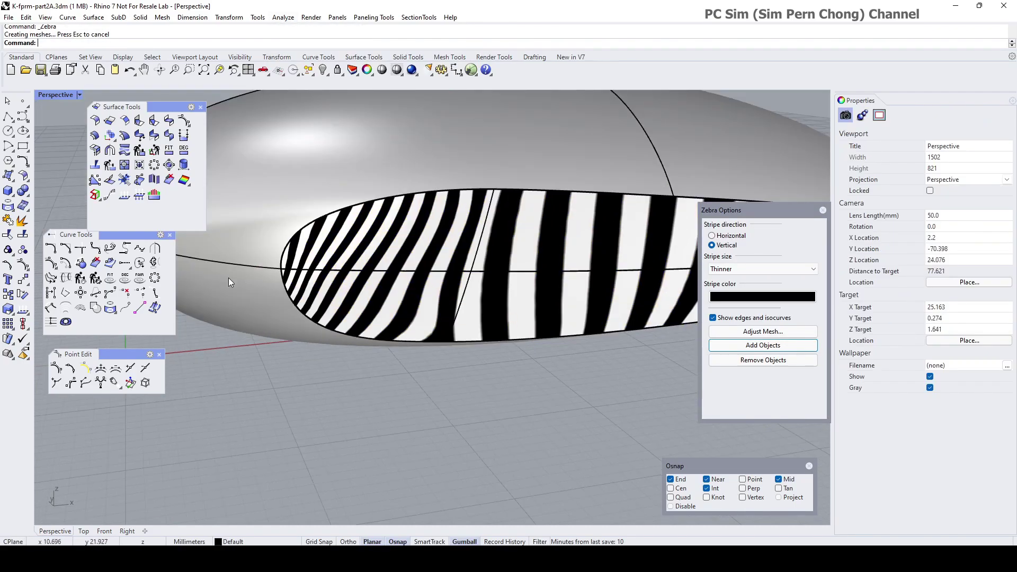
Match the side surface's front edge to the adjoining edge of the front patch.
{"action": "left_click", "coordinate": [153, 135]}
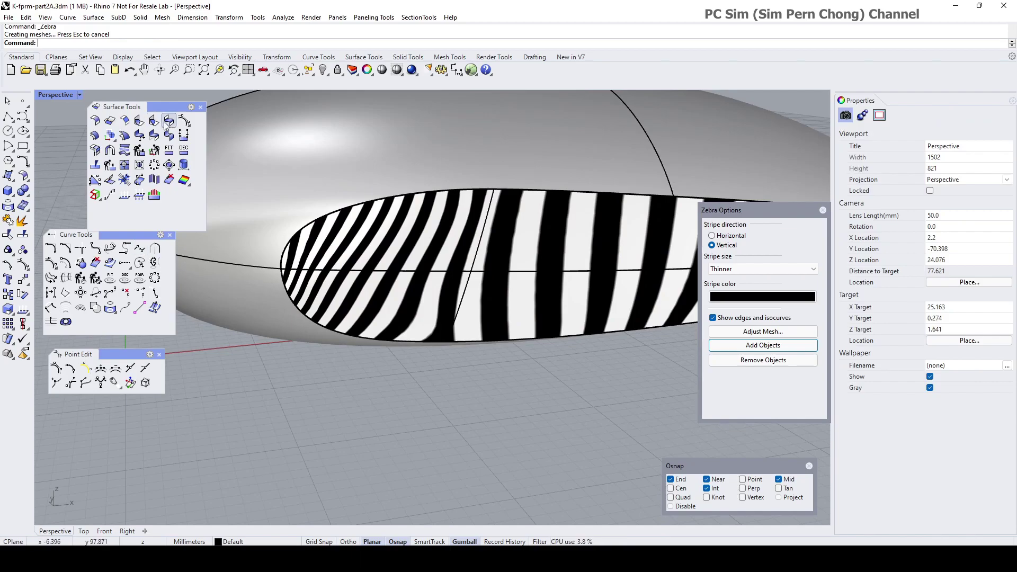
{"action": "left_click", "coordinate": [486, 233]}
{"action": "left_click", "coordinate": [486, 233]}
{"action": "left_click", "coordinate": [661, 257]}
{"action": "left_click", "coordinate": [662, 266]}
{"action": "left_click", "coordinate": [656, 463]}
{"action": "right_click_drag", "start_coordinate": [537, 391], "coordinate": [399, 228]}
{"action": "left_click", "coordinate": [715, 501]}
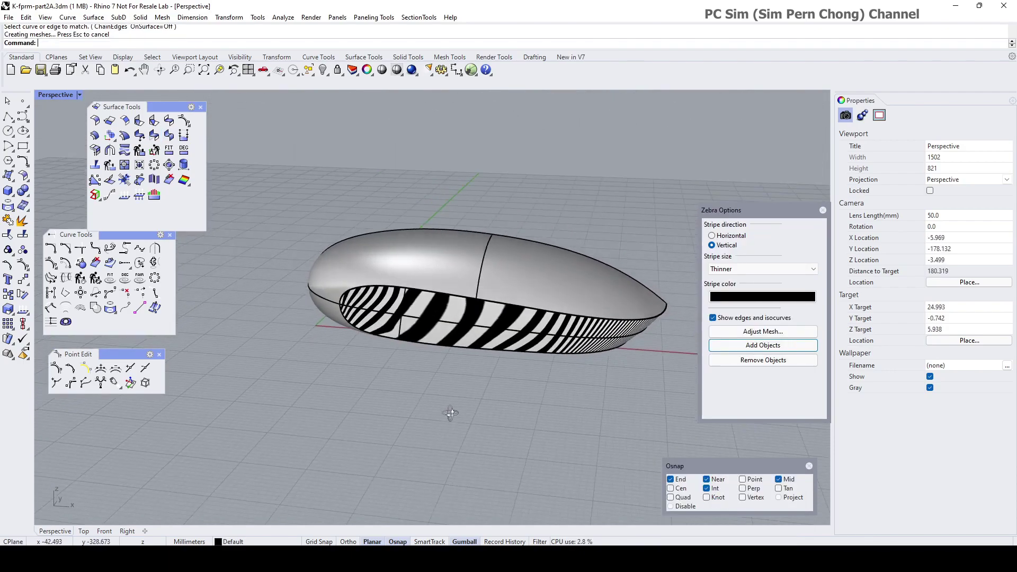
Show the front patch's control points and remove V-direction knot lines from the patch.
{"action": "left_click", "coordinate": [394, 319]}
{"action": "scroll", "coordinate": [394, 319], "scroll_direction": "up", "scroll_amount": 2}
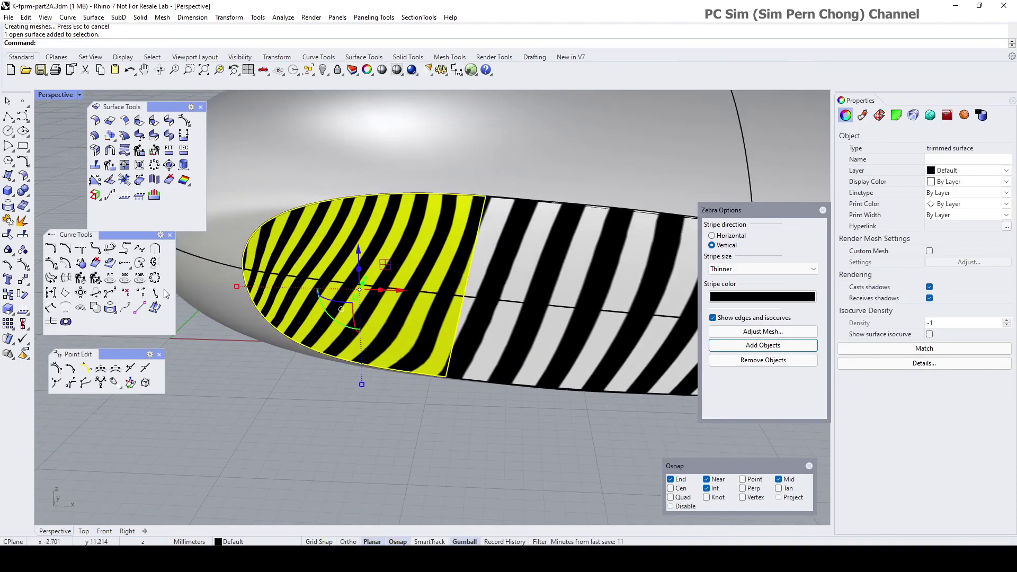
{"action": "key", "text": "F10"}
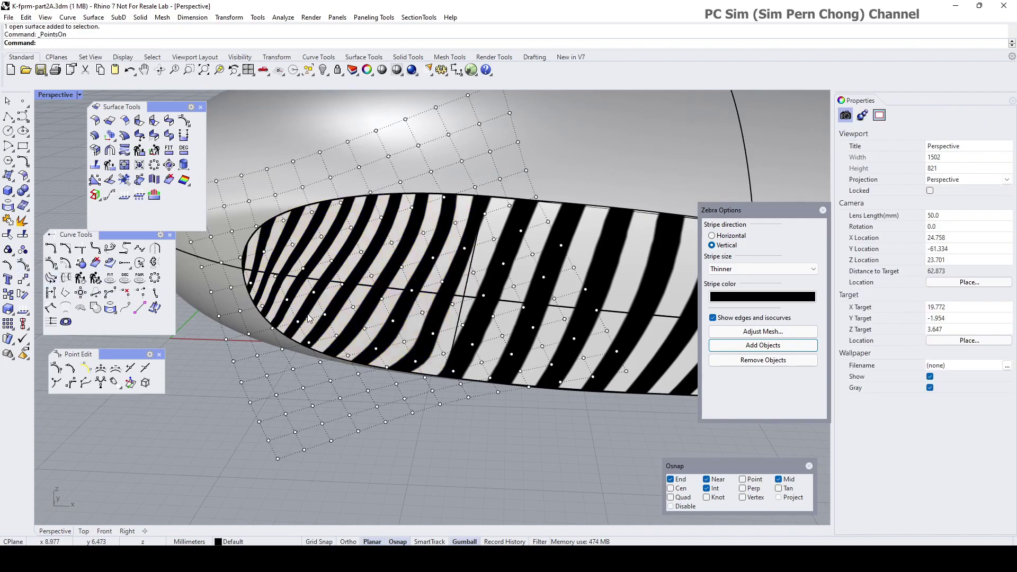
{"action": "left_click", "coordinate": [145, 367]}
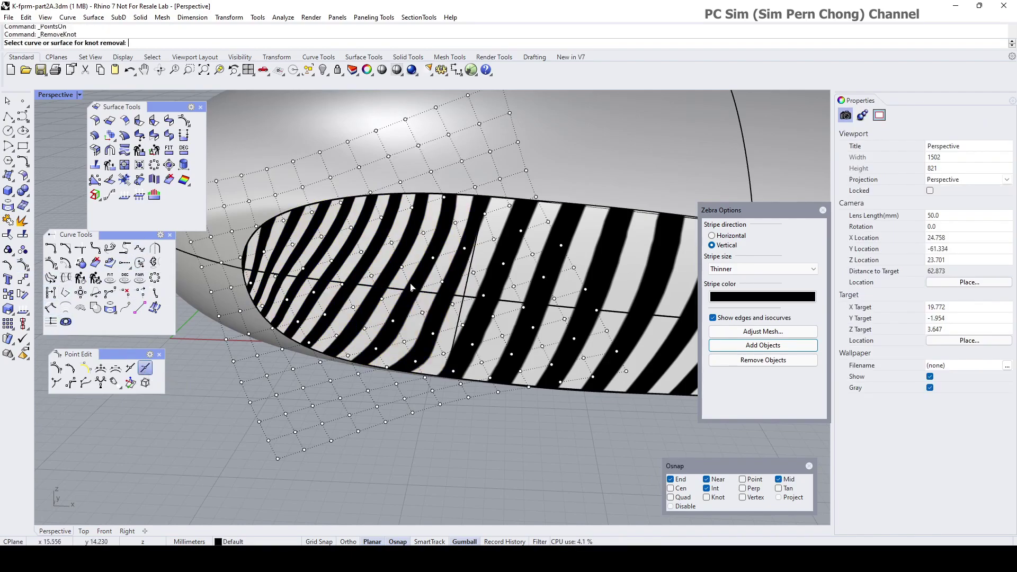
{"action": "left_click", "coordinate": [445, 273]}
{"action": "left_click", "coordinate": [389, 270]}
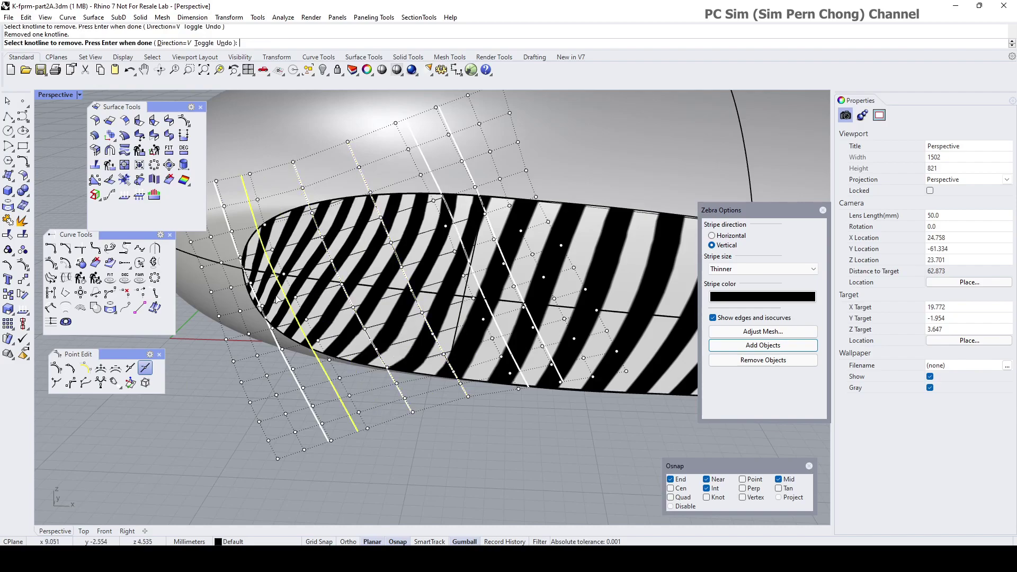
{"action": "key", "text": "Return"}
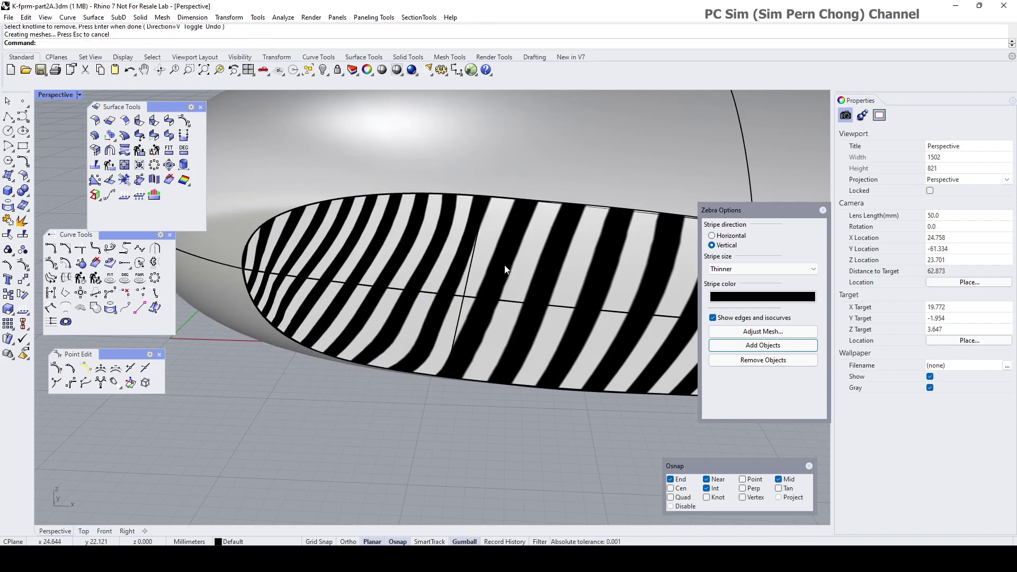
Examine the zebra stripes across the simplified front patch and the matched side surface from several angles.
{"action": "scroll", "coordinate": [504, 265], "scroll_direction": "down", "scroll_amount": 3}
{"action": "right_click_drag", "start_coordinate": [504, 265], "coordinate": [520, 272]}
{"action": "scroll", "coordinate": [514, 283], "scroll_direction": "up", "scroll_amount": 4}
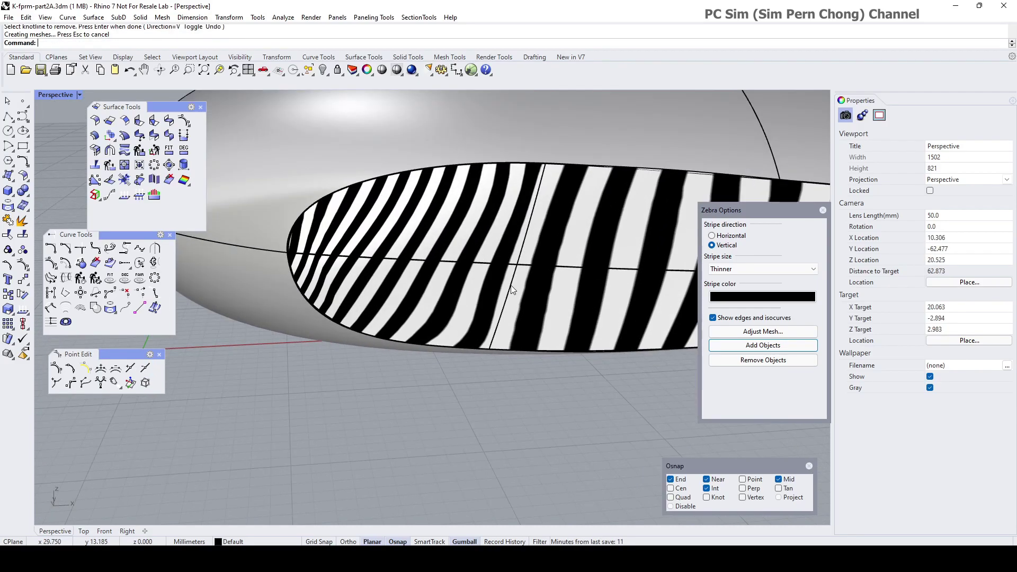
{"action": "right_click_drag", "start_coordinate": [512, 289], "coordinate": [526, 316]}
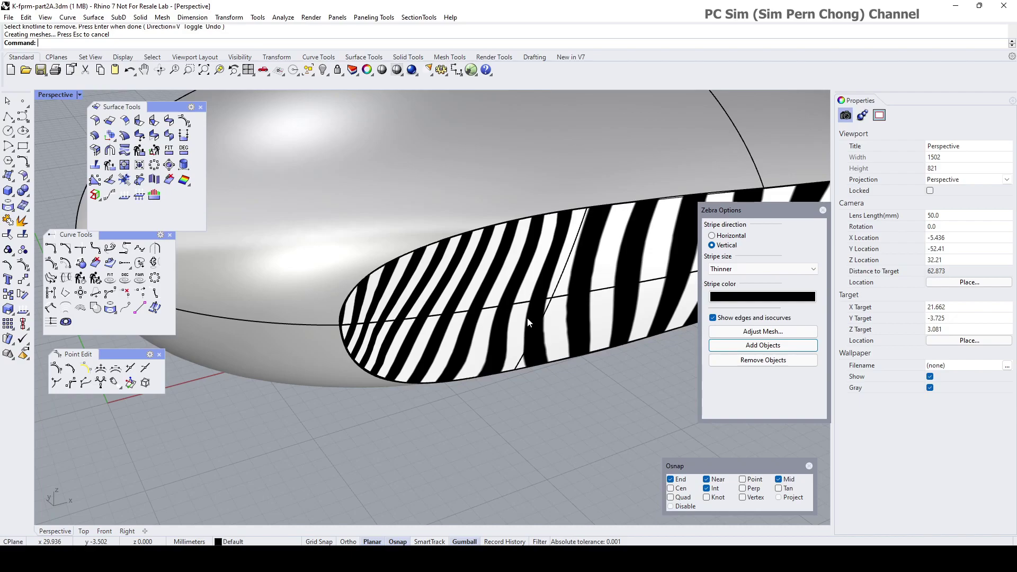
{"action": "right_click_drag", "start_coordinate": [526, 316], "coordinate": [521, 265]}
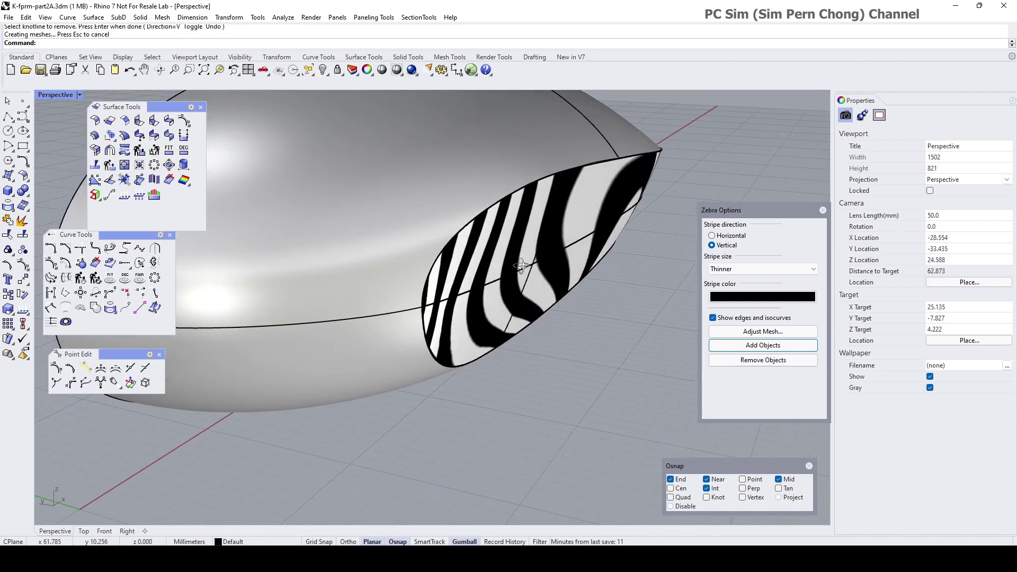
{"action": "left_click", "coordinate": [8, 175]}
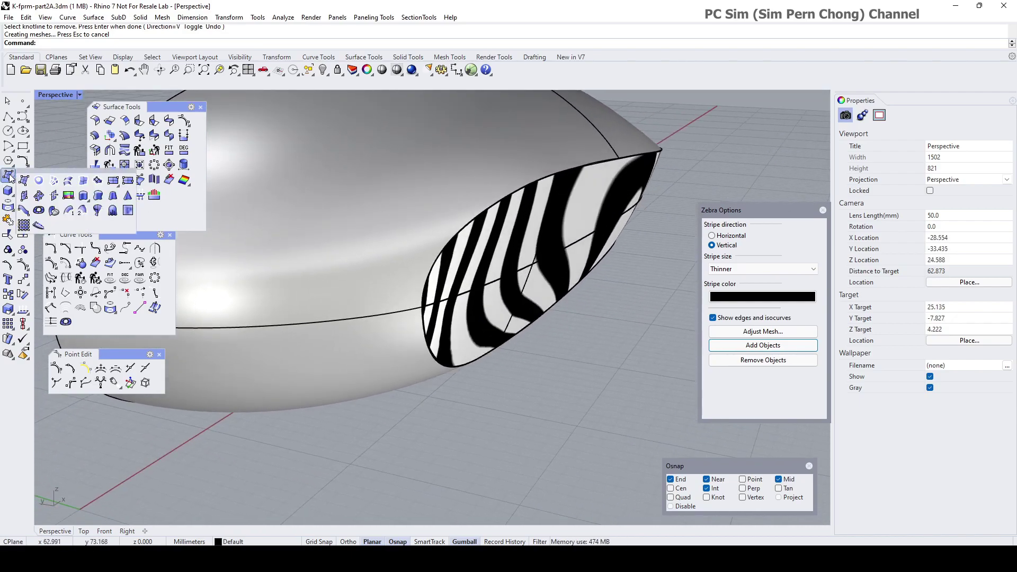
{"action": "left_click", "coordinate": [72, 215]}
{"action": "left_click", "coordinate": [538, 242]}
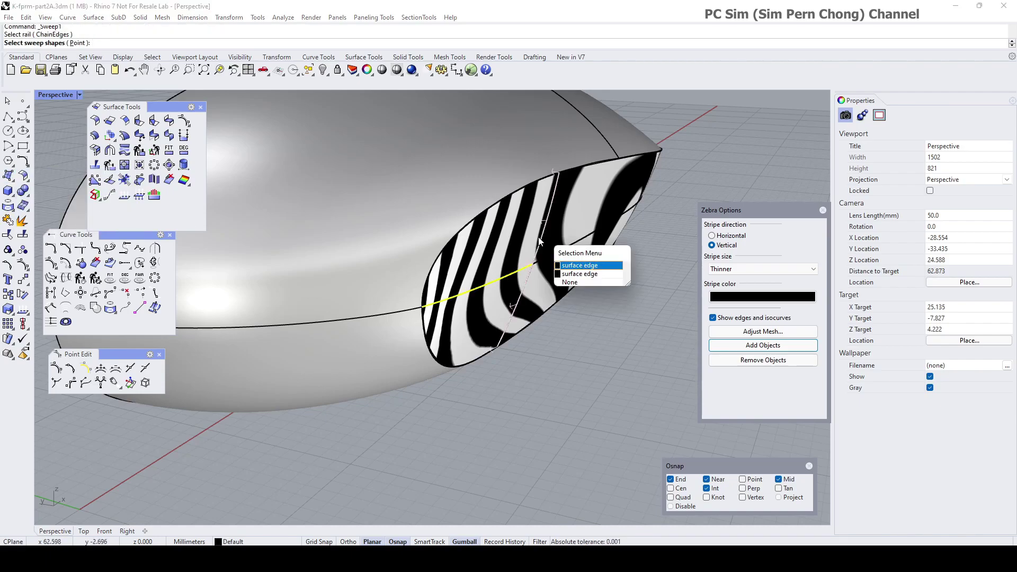
{"action": "left_click", "coordinate": [576, 276]}
{"action": "right_click", "coordinate": [576, 275]}
{"action": "right_click_drag", "start_coordinate": [576, 275], "coordinate": [545, 297]}
{"action": "left_click", "coordinate": [793, 373]}
Display the front patch's control points, examine their layout against the opening, and hide them again.
{"action": "scroll", "coordinate": [479, 270], "scroll_direction": "down", "scroll_amount": 5}
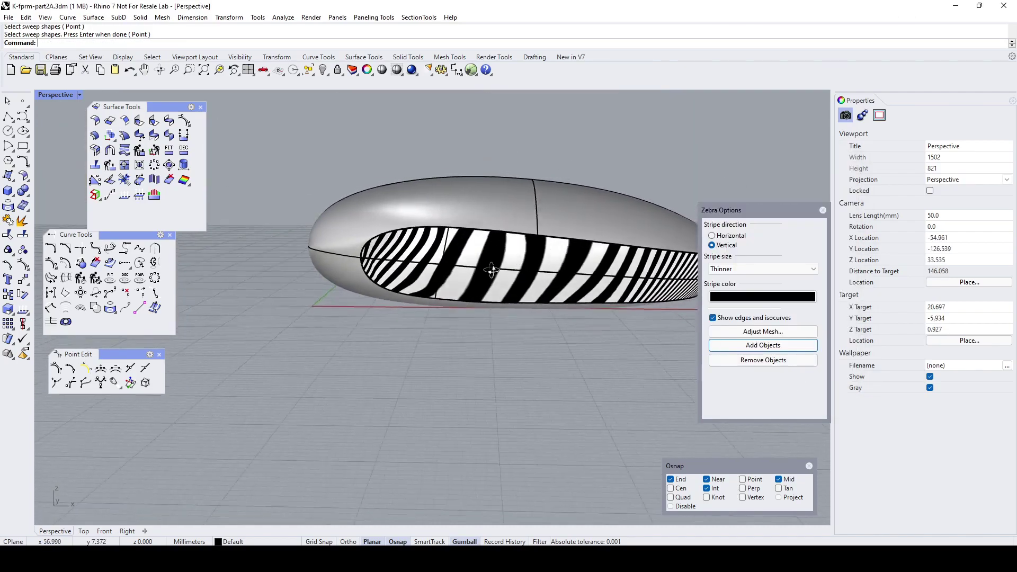
{"action": "scroll", "coordinate": [476, 269], "scroll_direction": "up", "scroll_amount": 4}
{"action": "left_click", "coordinate": [456, 272]}
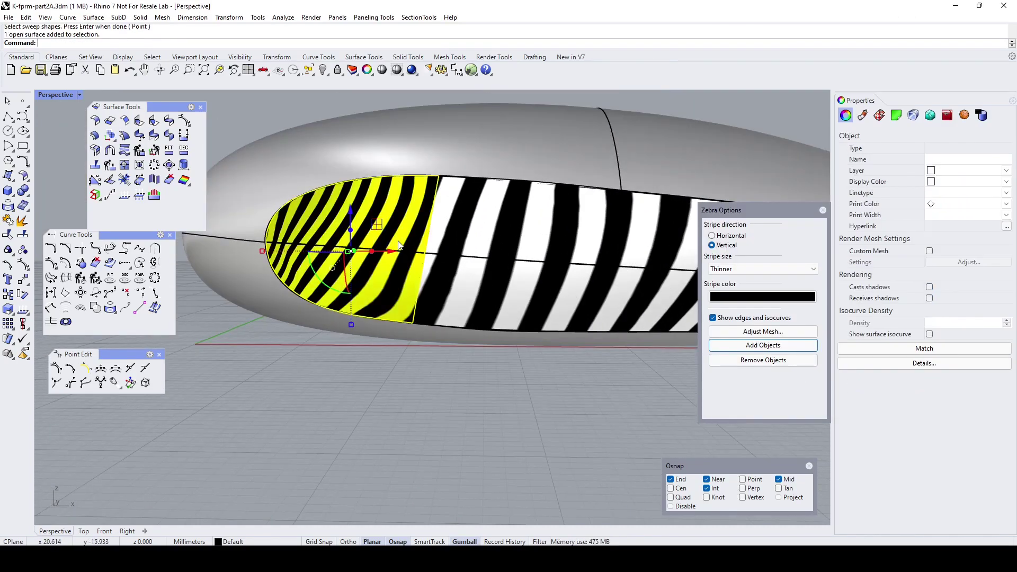
{"action": "left_click", "coordinate": [24, 265]}
{"action": "left_click_drag", "start_coordinate": [306, 347], "coordinate": [310, 352]}
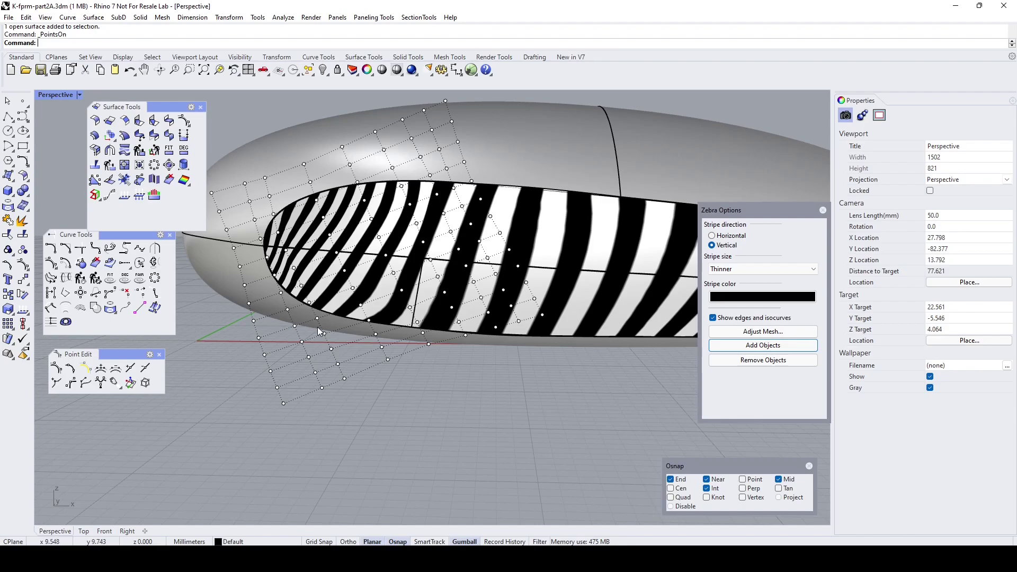
{"action": "key", "text": "Escape"}
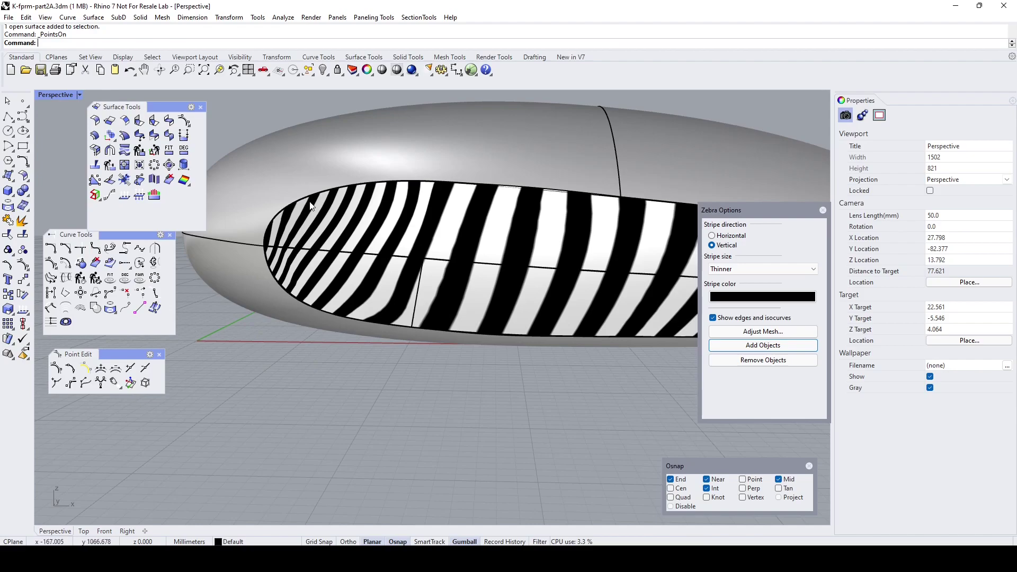
Untrim the front patch along the upper edge of the opening, without keeping the trim objects.
{"action": "left_click", "coordinate": [23, 236]}
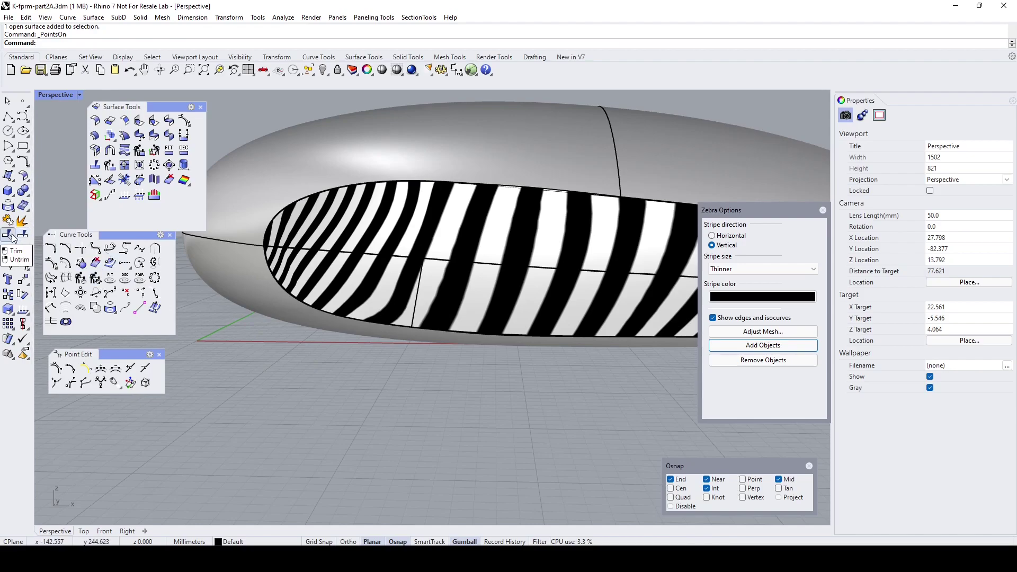
{"action": "left_click", "coordinate": [364, 187]}
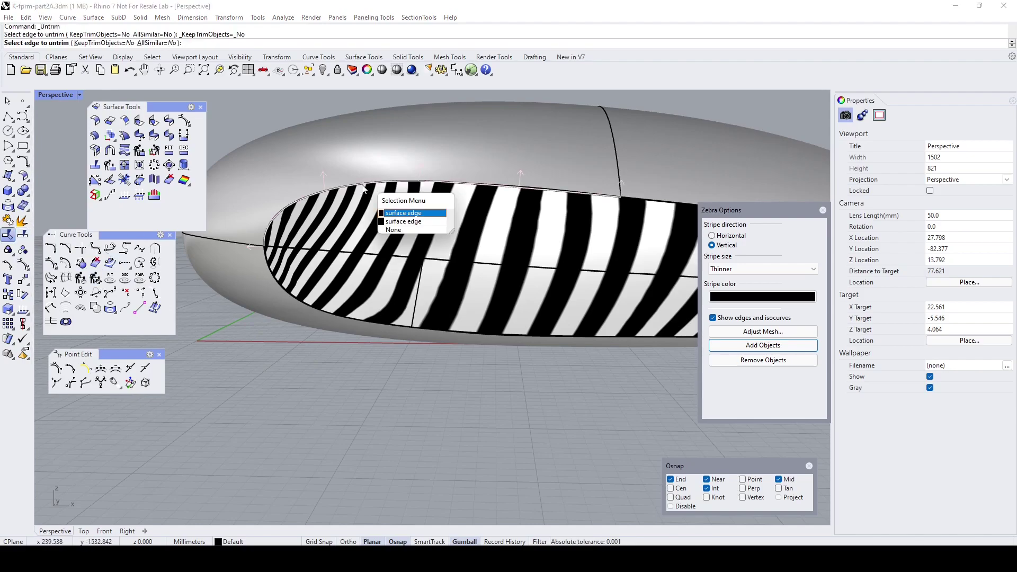
{"action": "left_click", "coordinate": [388, 213]}
{"action": "right_click_drag", "start_coordinate": [388, 231], "coordinate": [418, 242]}
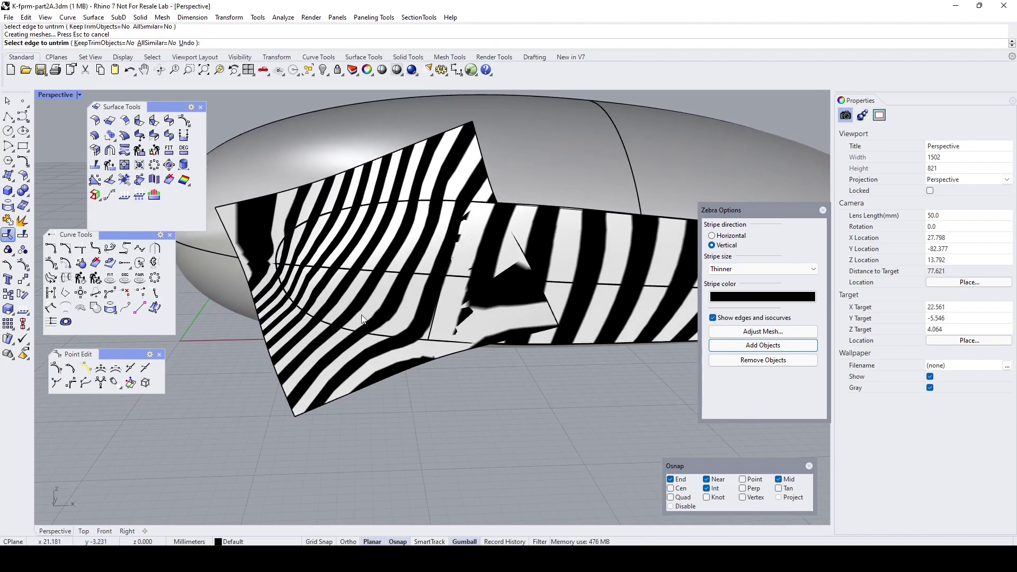
Inspect the untrimmed front patch in the enlarged Front view and turn off the Zebra analysis.
{"action": "double_click", "coordinate": [53, 96]}
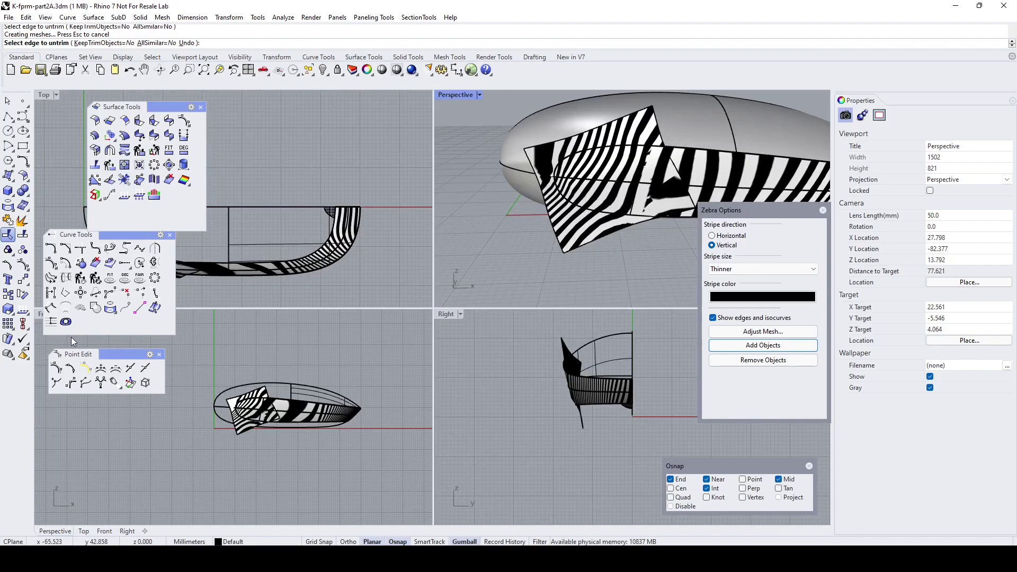
{"action": "double_click", "coordinate": [38, 314]}
{"action": "scroll", "coordinate": [482, 280], "scroll_direction": "up", "scroll_amount": 5}
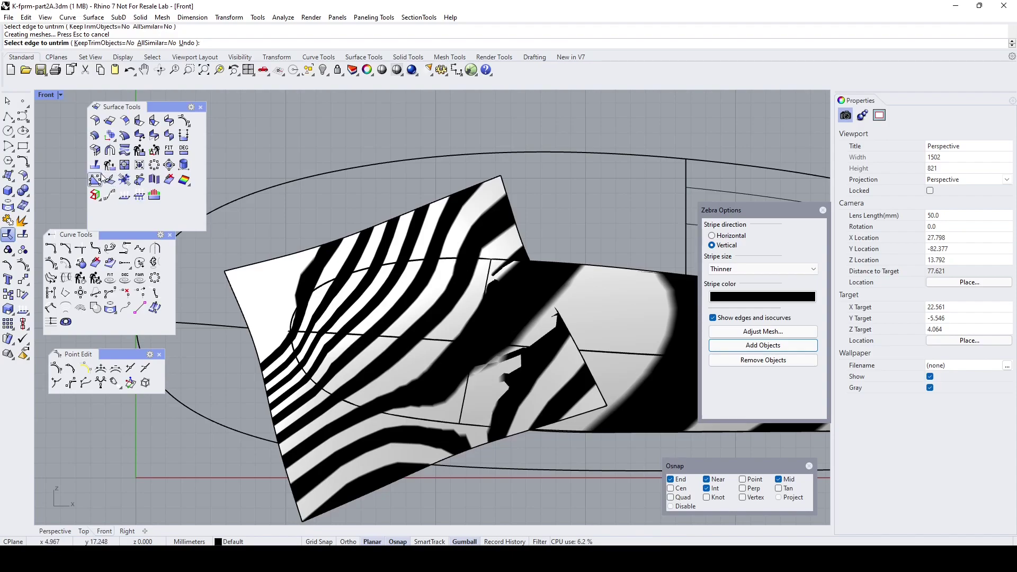
{"action": "left_click", "coordinate": [823, 211]}
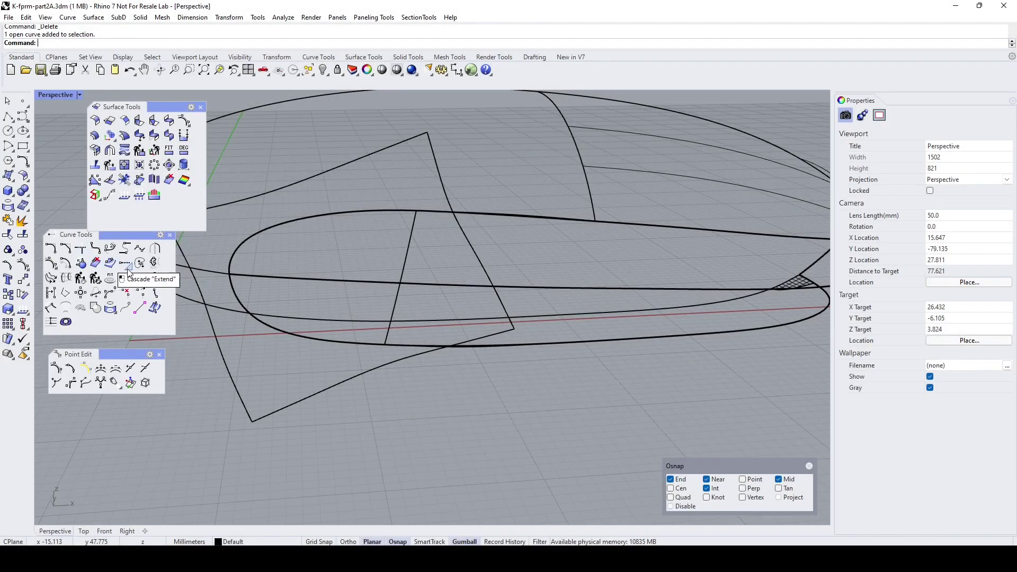
{"action": "left_click", "coordinate": [125, 262]}
{"action": "left_click", "coordinate": [424, 216]}
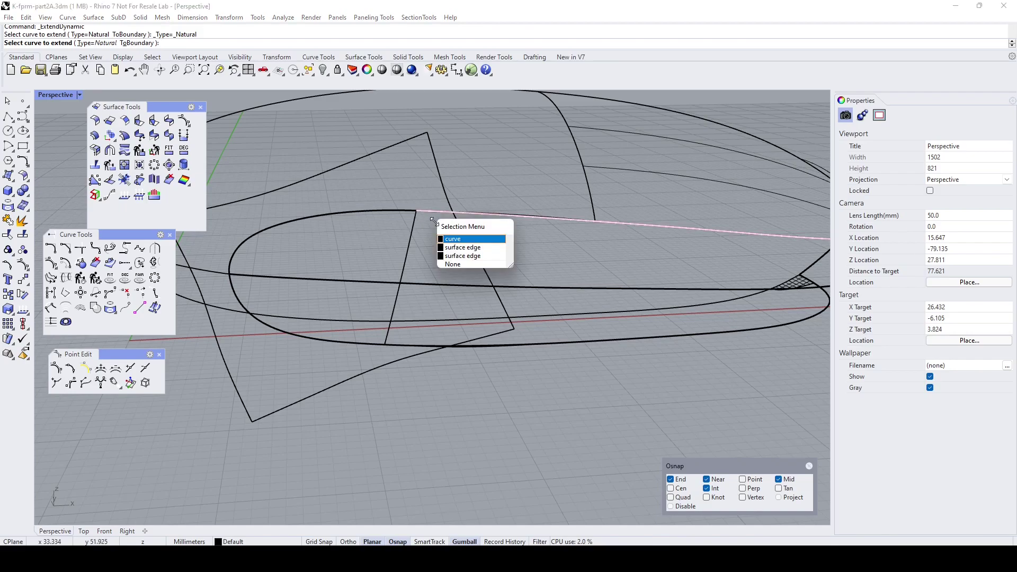
{"action": "left_click", "coordinate": [453, 240]}
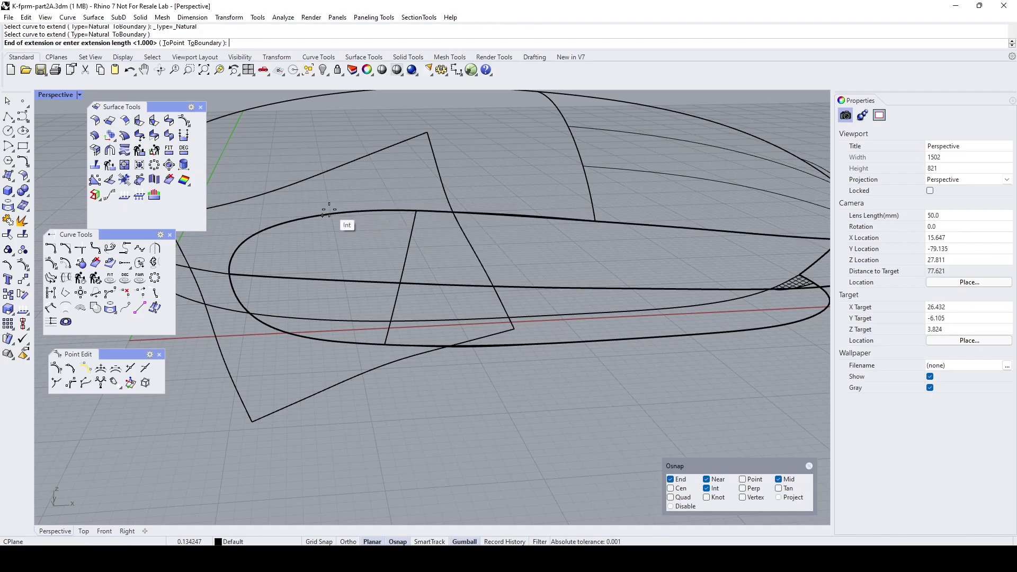
{"action": "scroll", "coordinate": [292, 204], "scroll_direction": "down", "scroll_amount": 2}
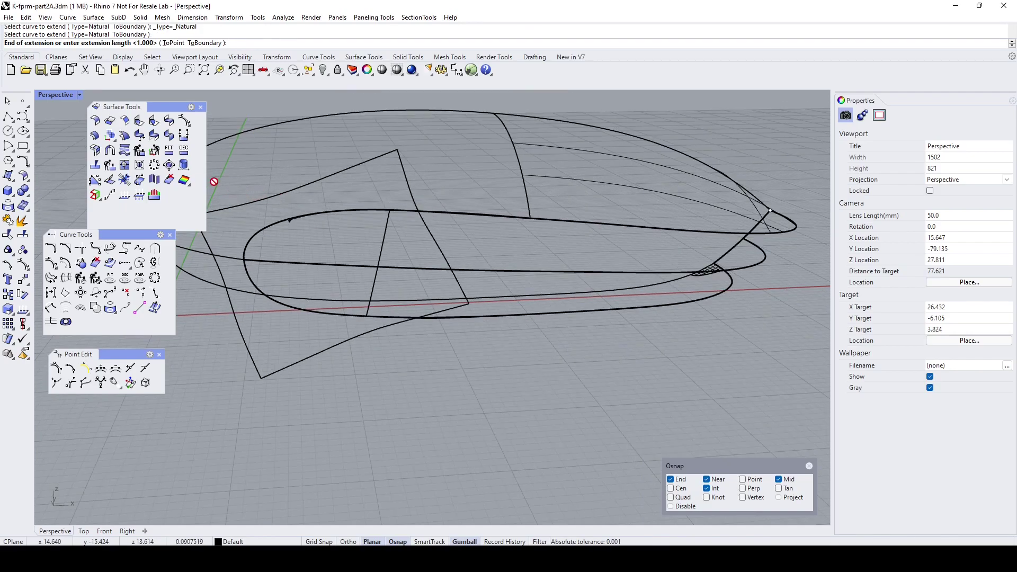
{"action": "double_click", "coordinate": [46, 93]}
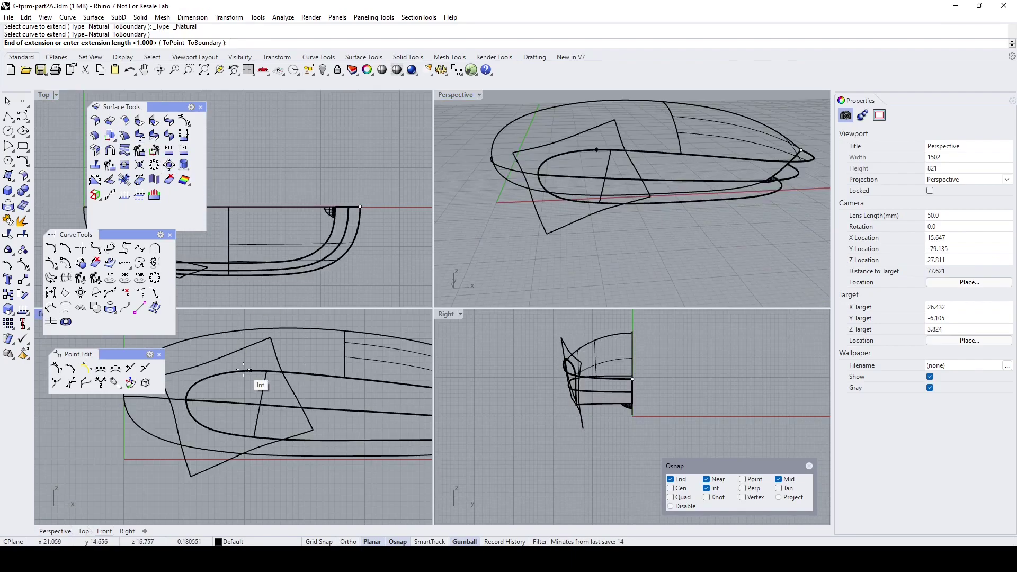
{"action": "right_click_drag", "start_coordinate": [243, 366], "coordinate": [299, 370]}
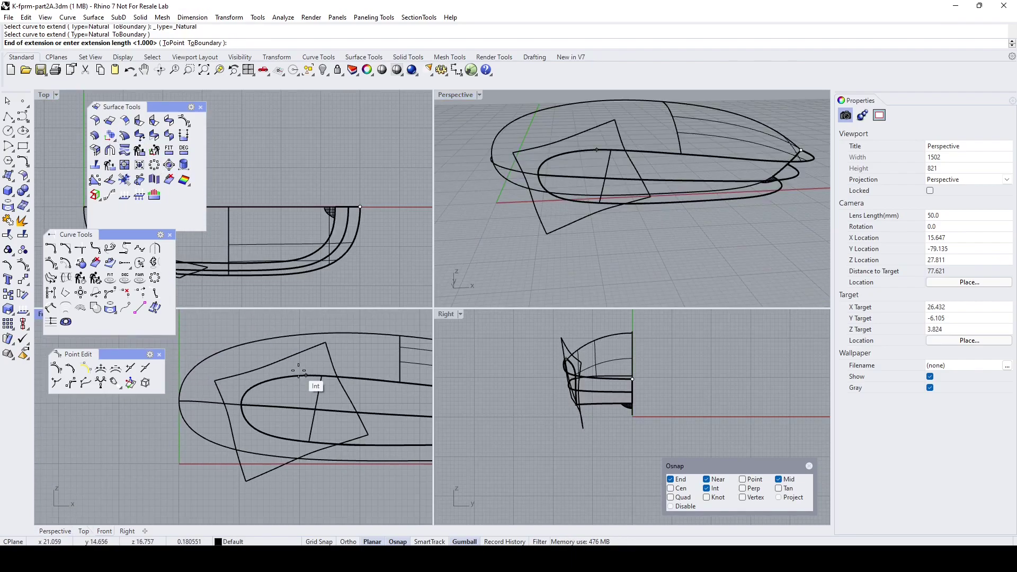
{"action": "scroll", "coordinate": [300, 374], "scroll_direction": "up", "scroll_amount": 2}
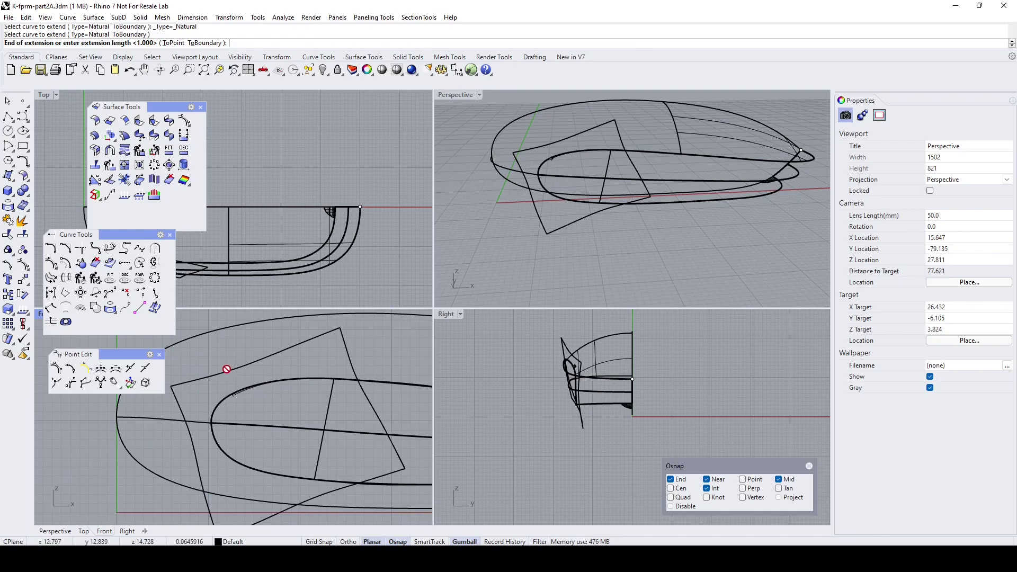
{"action": "key", "text": "Escape"}
Extend the upper side curve forward past the rounded front of the opening in the Front view, using the Line extension type.
{"action": "right_click", "coordinate": [308, 351]}
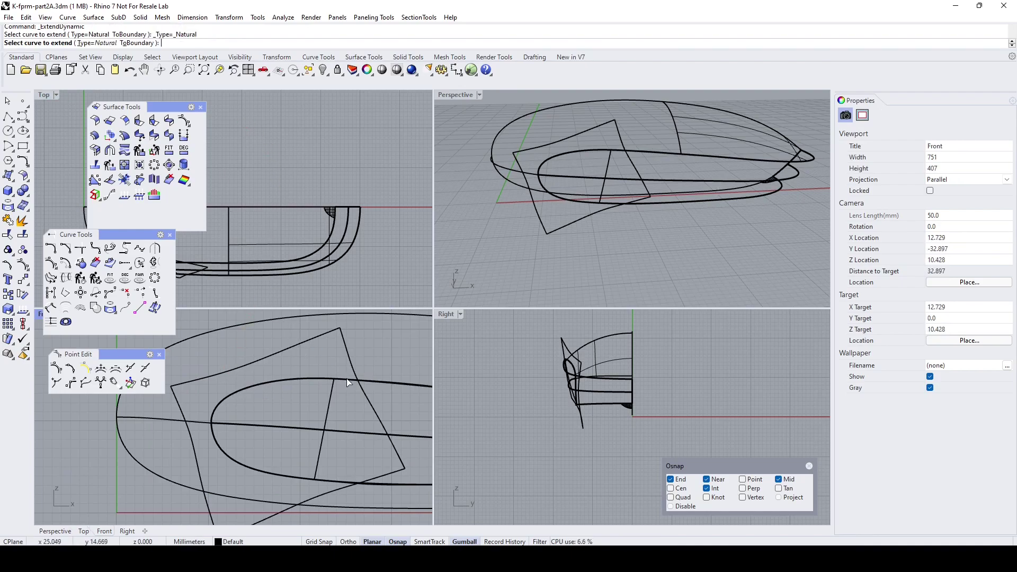
{"action": "left_click", "coordinate": [98, 46]}
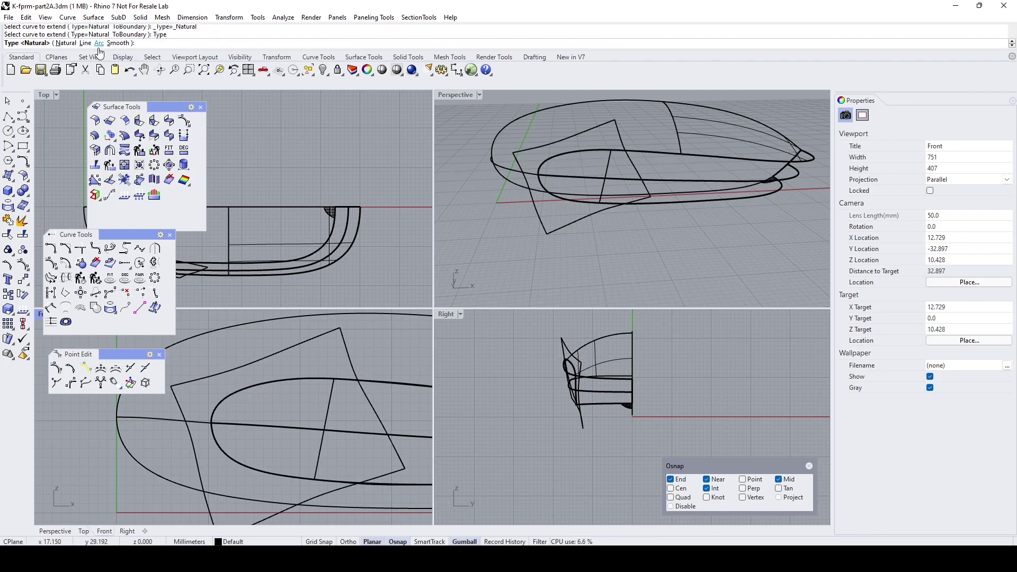
{"action": "left_click", "coordinate": [85, 42]}
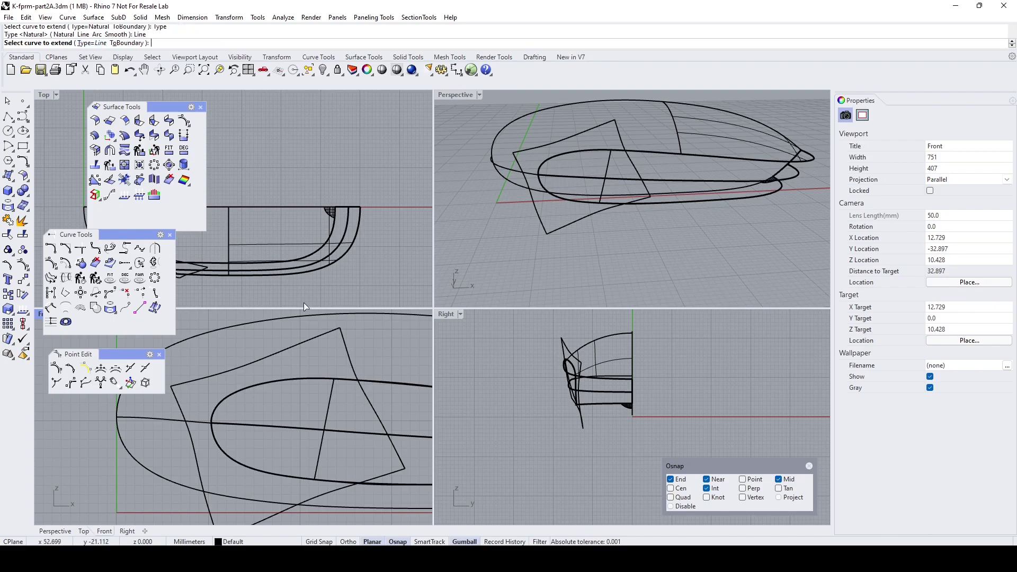
{"action": "left_click", "coordinate": [344, 375]}
{"action": "left_click", "coordinate": [371, 401]}
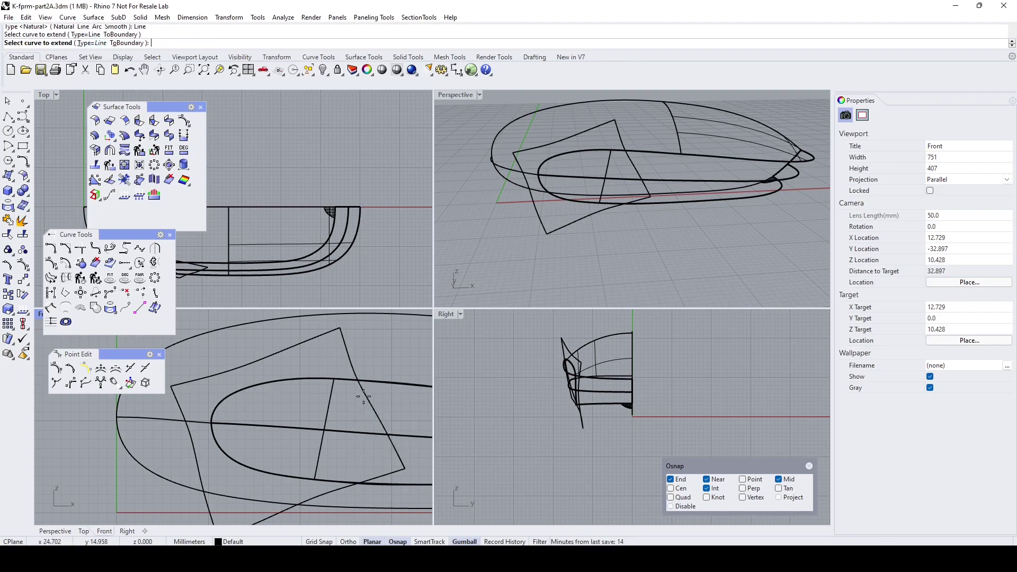
{"action": "key", "text": "Left"}
{"action": "key", "text": "Left"}
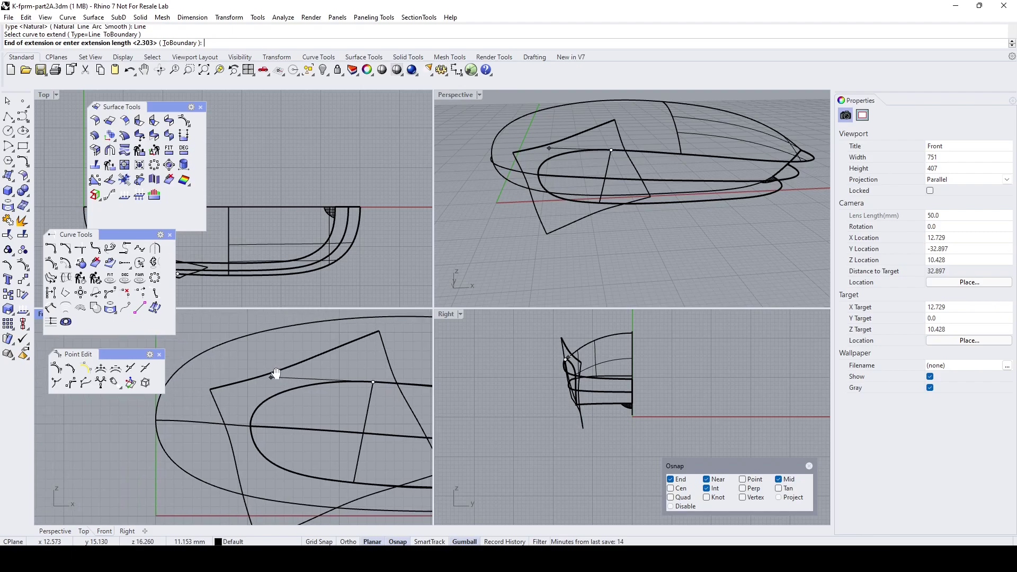
{"action": "left_click", "coordinate": [247, 367]}
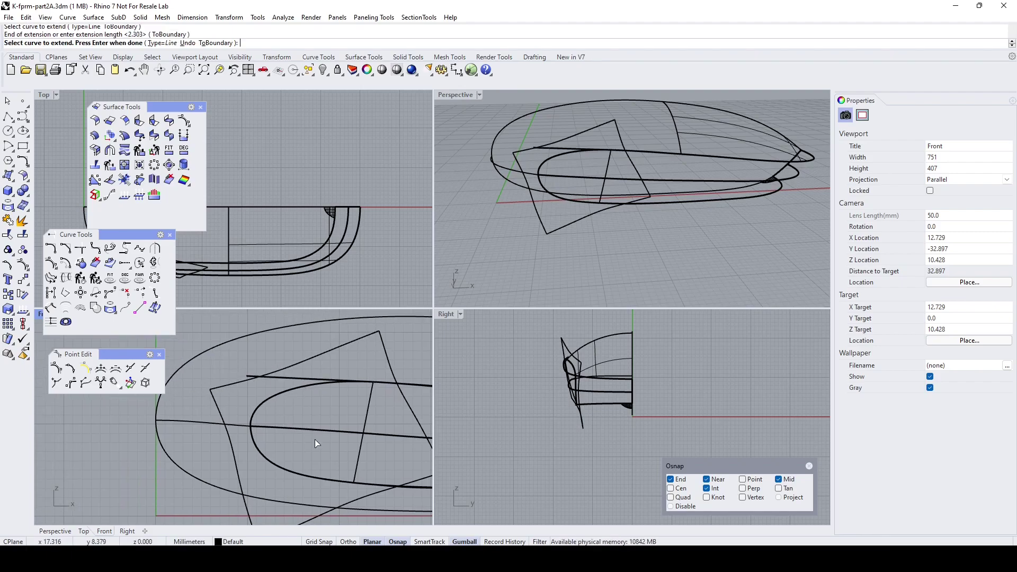
{"action": "key", "text": "Left"}
{"action": "key", "text": "Down"}
{"action": "key", "text": "Down"}
{"action": "key", "text": "Down"}
{"action": "key", "text": "Return"}
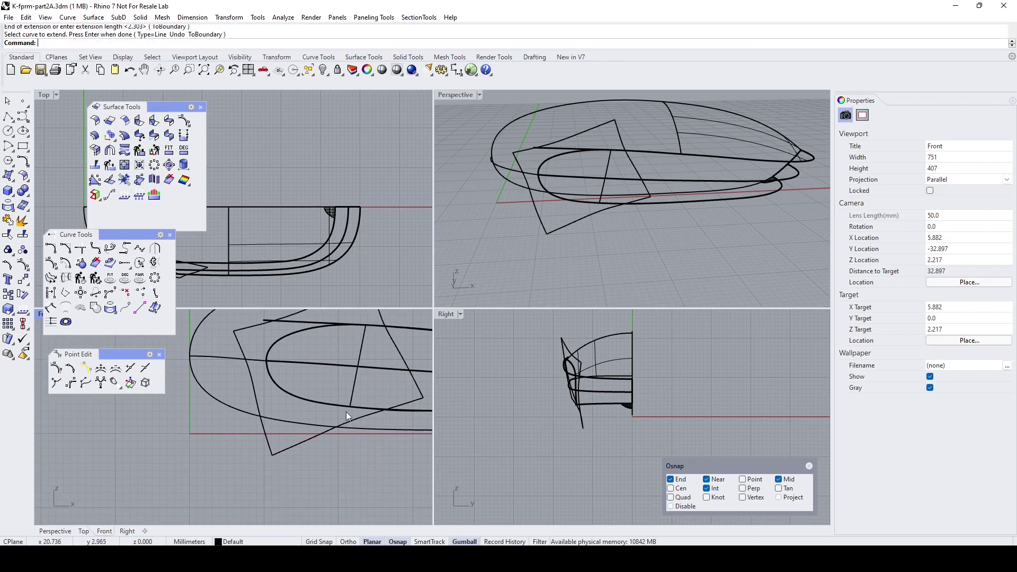
Extend the lower side curve forward past the rounded front of the opening, using the Natural extension type.
{"action": "left_click", "coordinate": [363, 411]}
{"action": "left_click", "coordinate": [390, 441]}
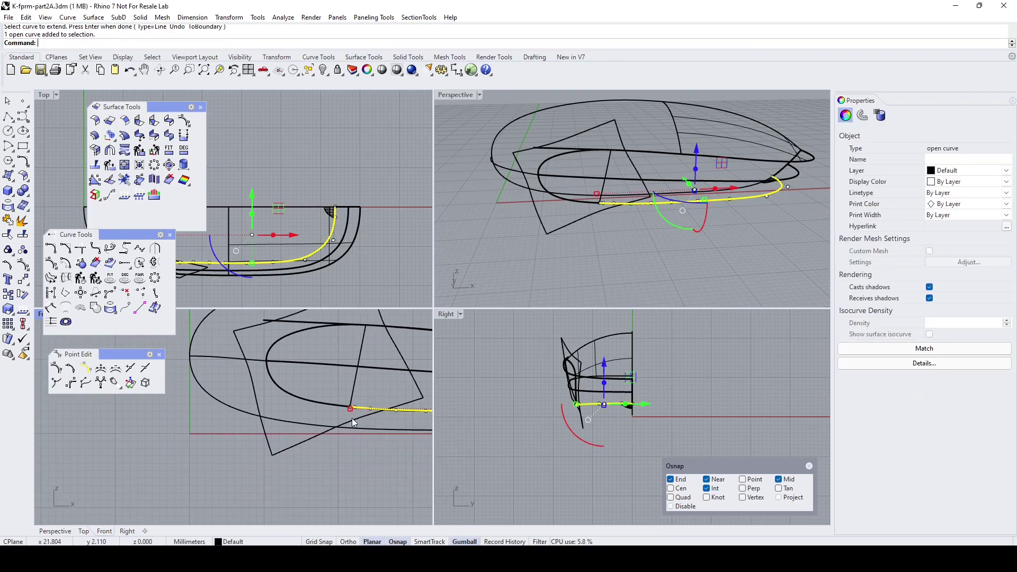
{"action": "left_click", "coordinate": [344, 414]}
{"action": "right_click", "coordinate": [344, 412]}
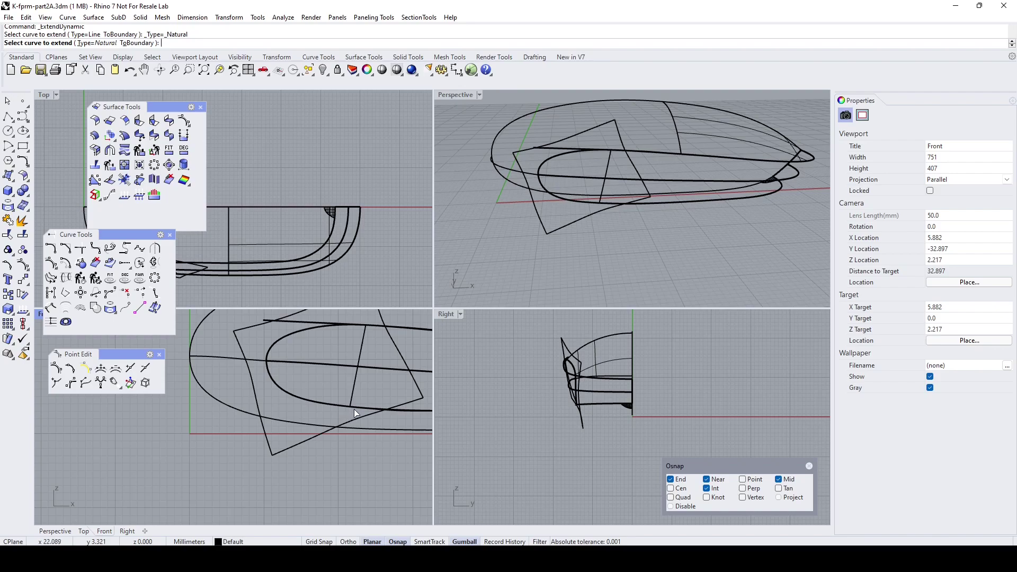
{"action": "left_click", "coordinate": [355, 411]}
{"action": "left_click", "coordinate": [377, 438]}
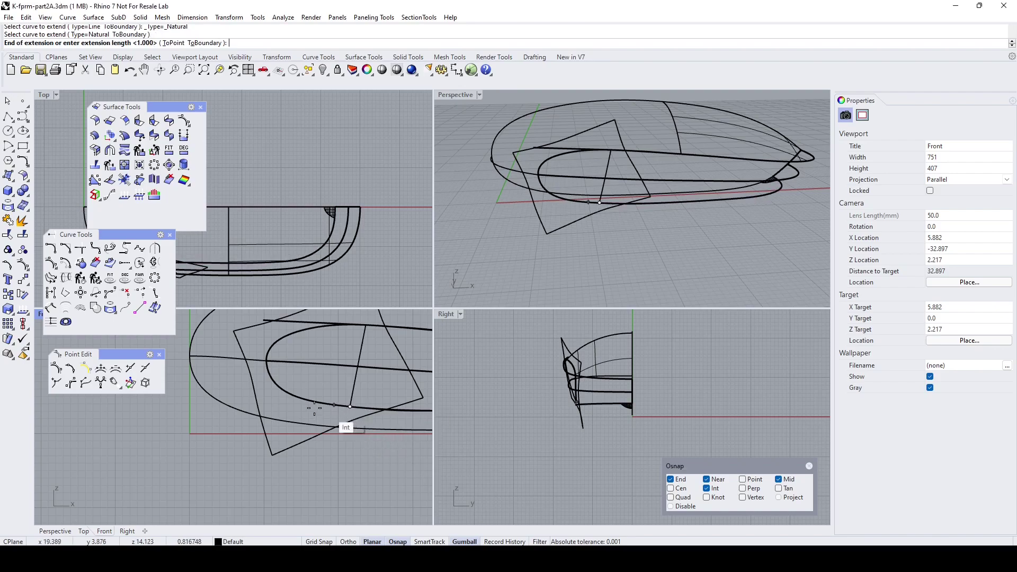
{"action": "left_click", "coordinate": [241, 394]}
{"action": "key", "text": "Return"}
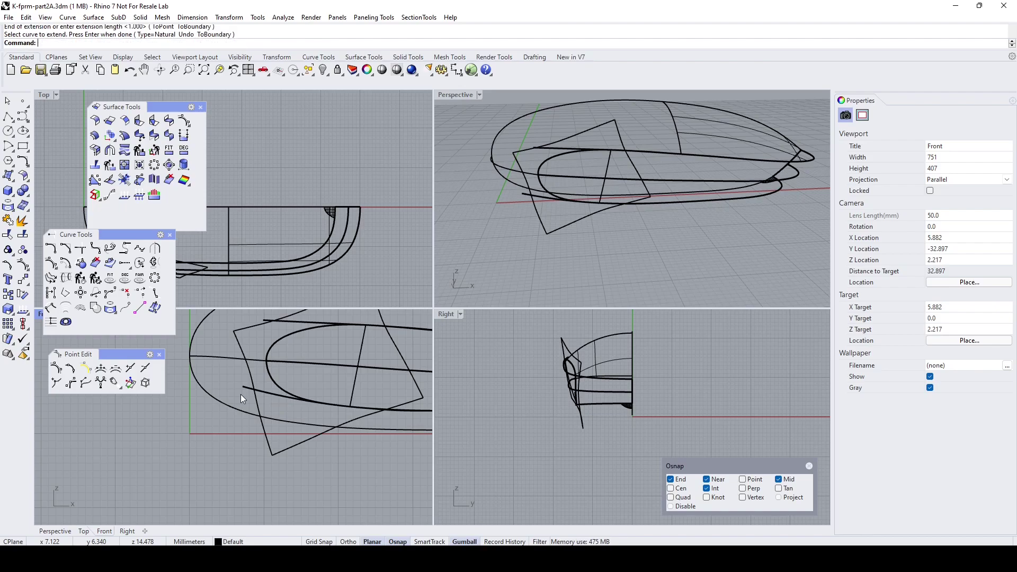
Extend the untrimmed front patch past its upper and front edges, using the Smooth type with Merge set to Yes.
{"action": "right_click_drag", "start_coordinate": [253, 391], "coordinate": [251, 423]}
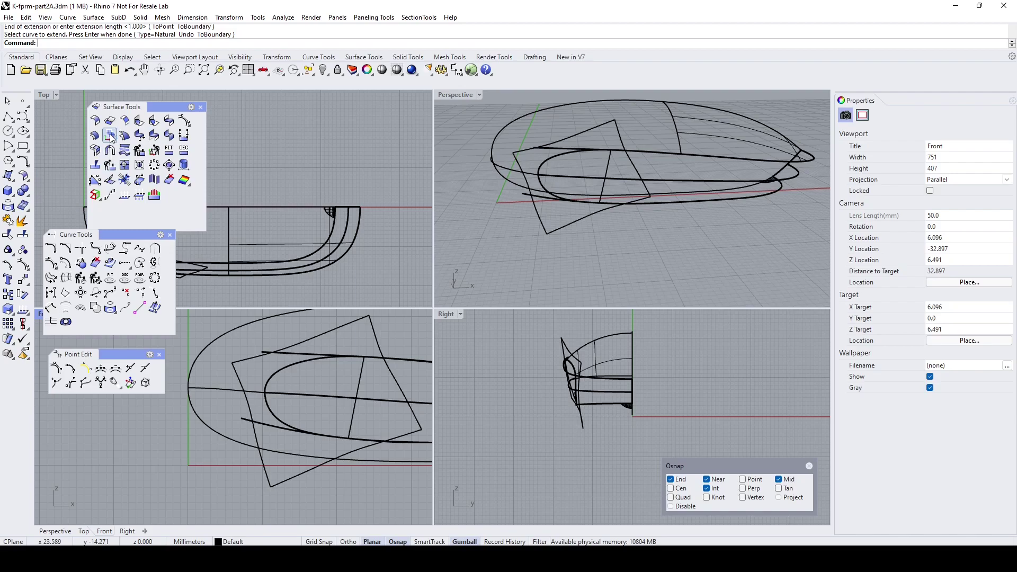
{"action": "left_click", "coordinate": [244, 359]}
{"action": "left_click", "coordinate": [110, 135]}
{"action": "left_click", "coordinate": [256, 355]}
{"action": "left_click", "coordinate": [254, 358]}
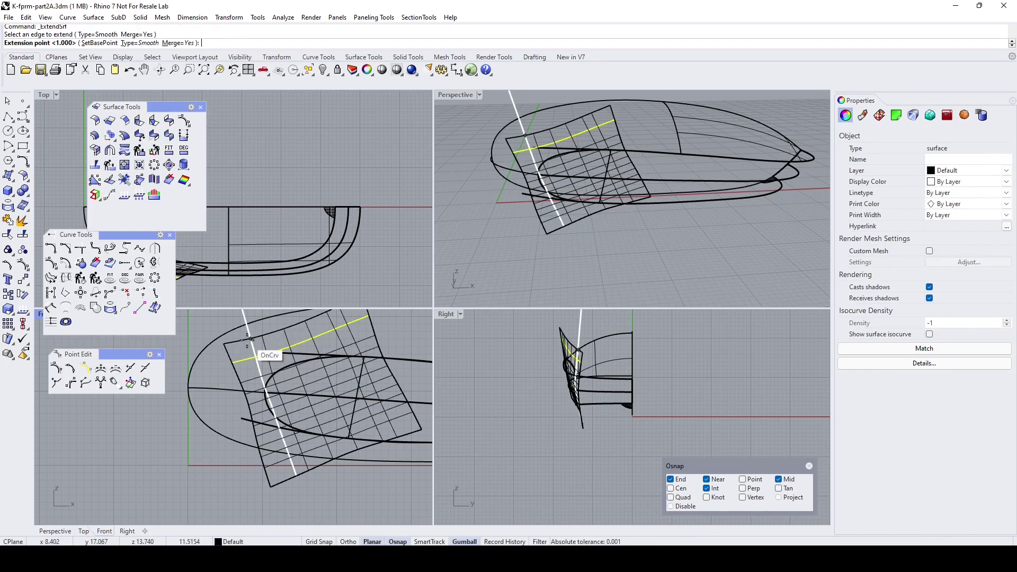
{"action": "left_click", "coordinate": [246, 402]}
{"action": "key", "text": "Return"}
{"action": "left_click", "coordinate": [243, 402]}
{"action": "left_click", "coordinate": [233, 406]}
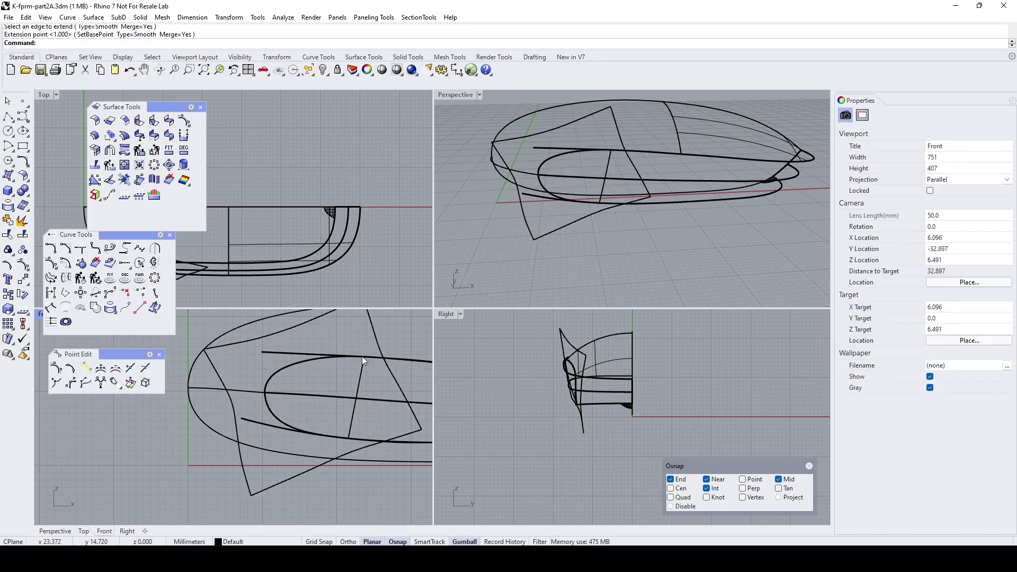
Draw an interpolated curve in the Front view from the upper side curve's front end to a near point on the lower side curve.
{"action": "right_click_drag", "start_coordinate": [360, 369], "coordinate": [358, 371]}
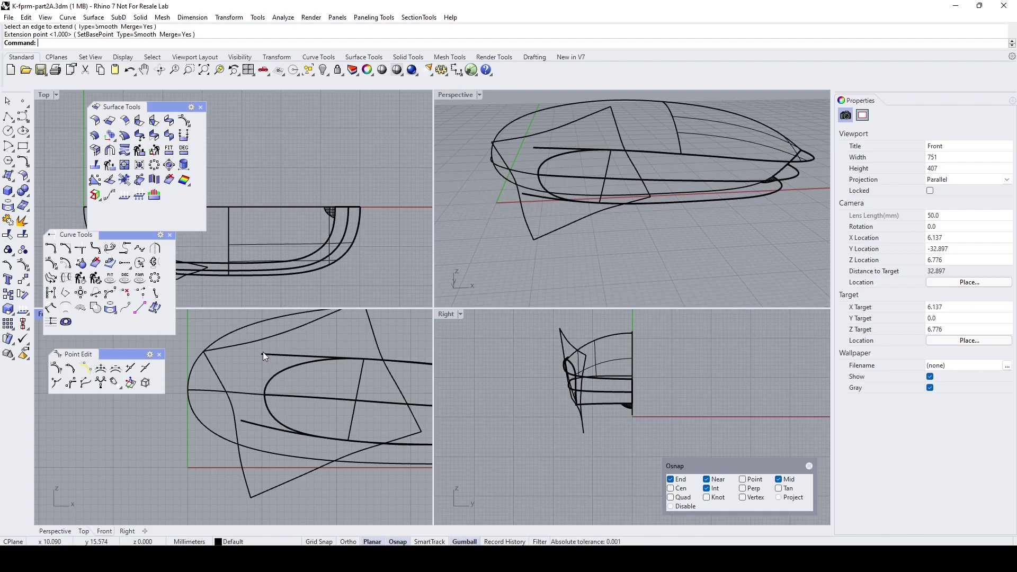
{"action": "right_click", "coordinate": [23, 118]}
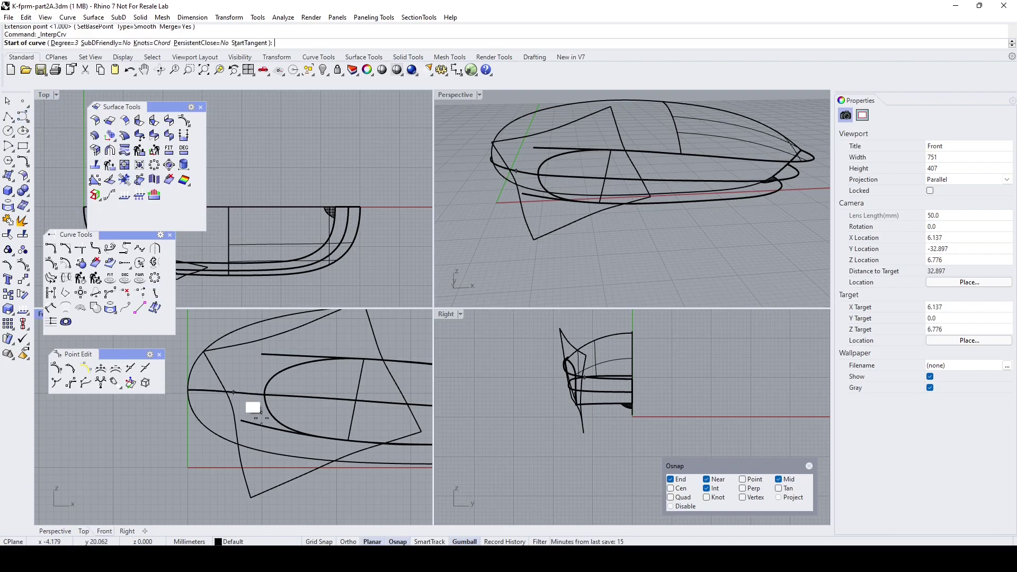
{"action": "left_click", "coordinate": [261, 353]}
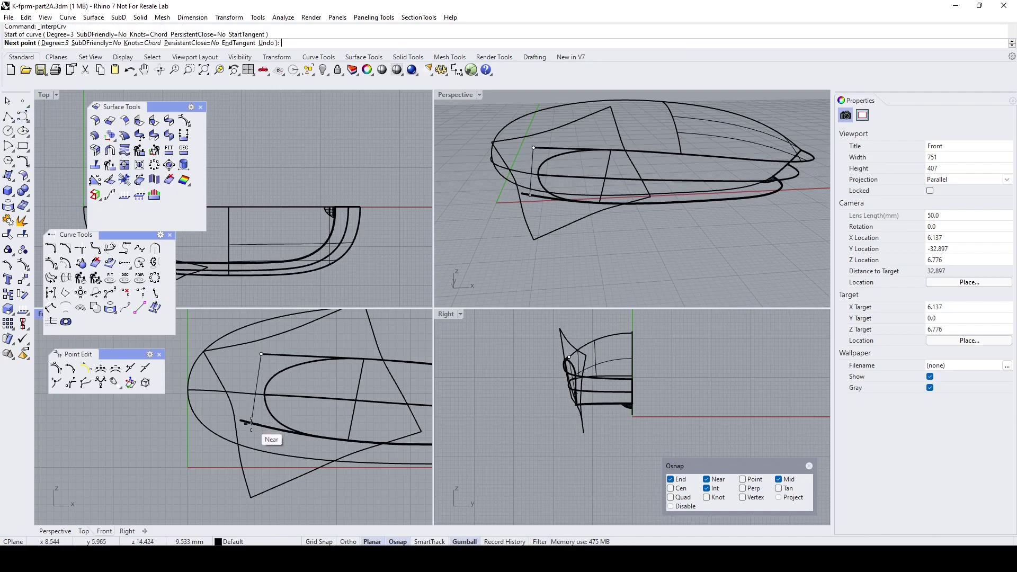
{"action": "left_click", "coordinate": [251, 422]}
{"action": "key", "text": "Return"}
Trim off the front end of the lower side curve where it extends past the new connecting curve.
{"action": "scroll", "coordinate": [253, 422], "scroll_direction": "up", "scroll_amount": 3}
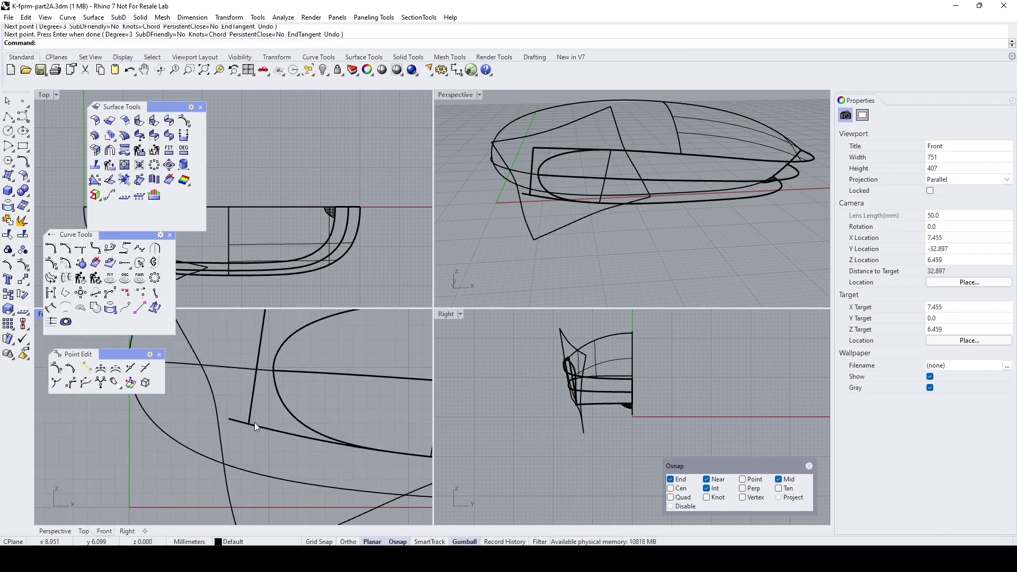
{"action": "left_click", "coordinate": [23, 234]}
{"action": "left_click", "coordinate": [247, 421]}
{"action": "key", "text": "Return"}
{"action": "key", "text": "Return"}
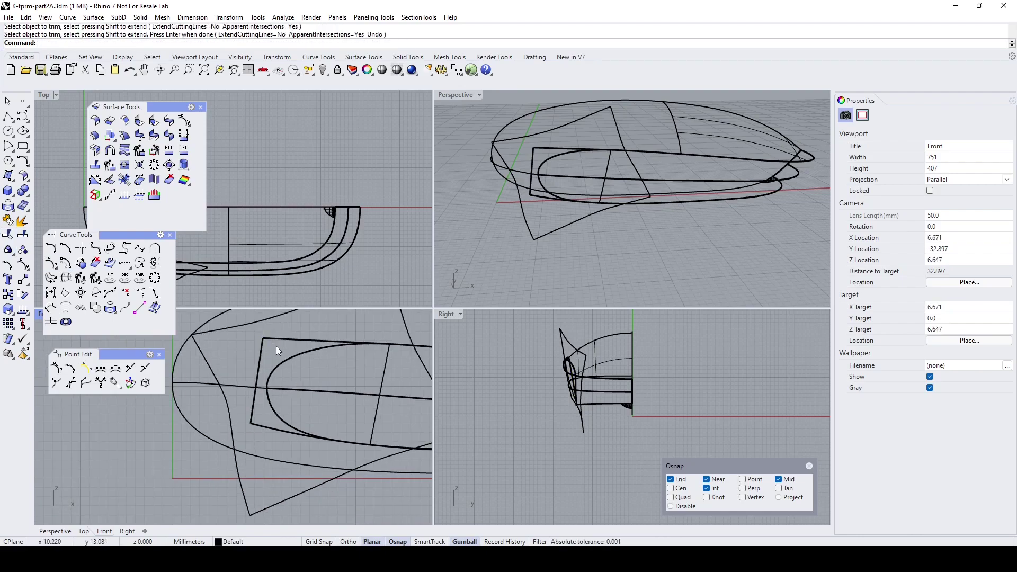
Join the upper side curve, the connecting curve and the lower side curve into one open curve.
{"action": "left_click", "coordinate": [23, 220]}
{"action": "left_click", "coordinate": [259, 352]}
{"action": "left_click", "coordinate": [269, 426]}
{"action": "key", "text": "Return"}
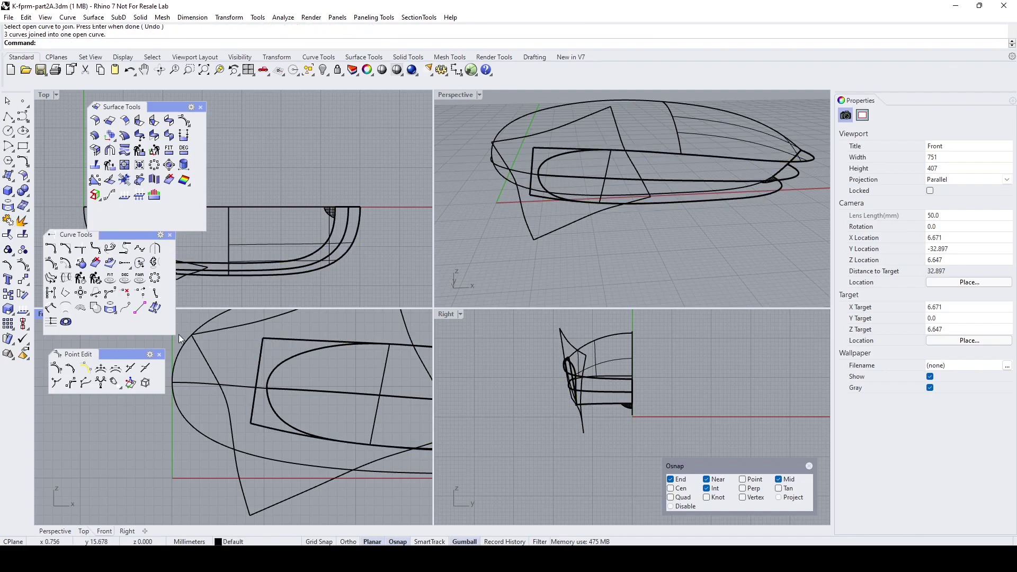
Project the joined outline curve from the Front view onto the extended front patch with DeleteInput=No, and enlarge the Perspective view.
{"action": "left_click", "coordinate": [8, 220]}
{"action": "left_click", "coordinate": [259, 365]}
{"action": "key", "text": "Return"}
{"action": "left_click", "coordinate": [221, 332]}
{"action": "key", "text": "Return"}
{"action": "double_click", "coordinate": [463, 93]}
{"action": "right_click_drag", "start_coordinate": [460, 204], "coordinate": [488, 237]}
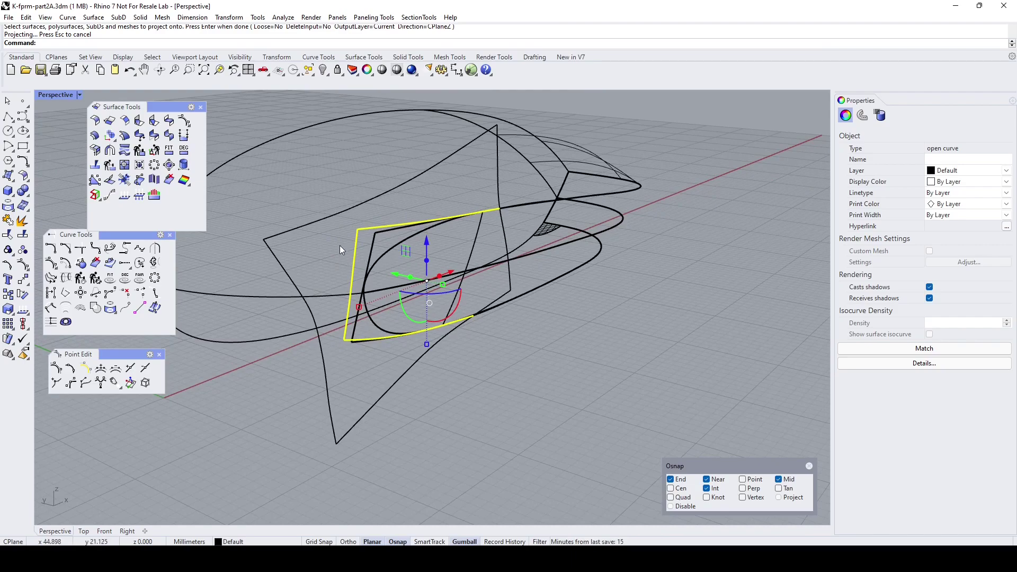
Examine from several angles how the projected curve on the front patch compares with the original joined outline.
{"action": "left_click", "coordinate": [484, 296]}
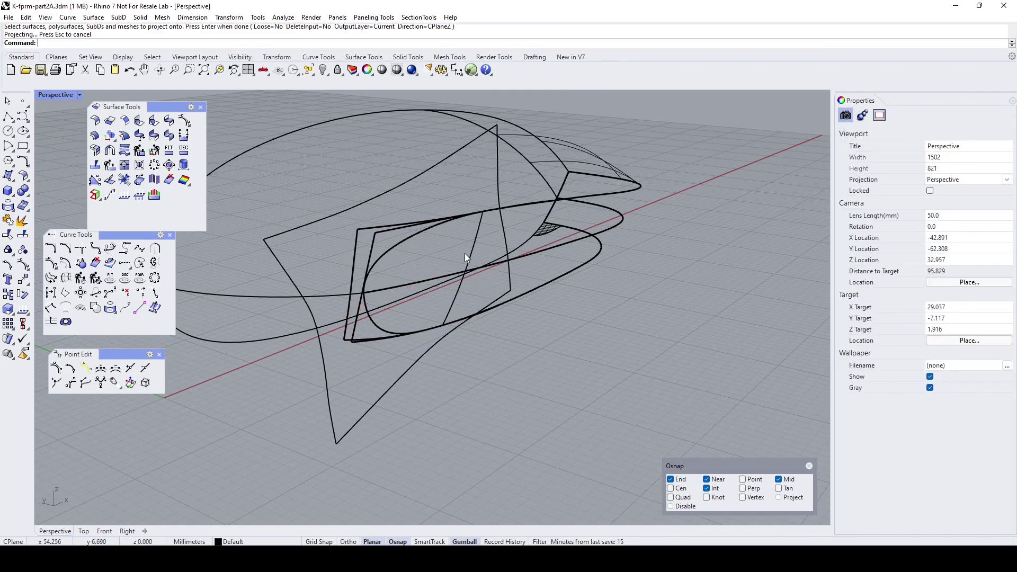
{"action": "right_click_drag", "start_coordinate": [398, 248], "coordinate": [374, 304]}
{"action": "left_click", "coordinate": [340, 315]}
{"action": "right_click_drag", "start_coordinate": [421, 358], "coordinate": [479, 322]}
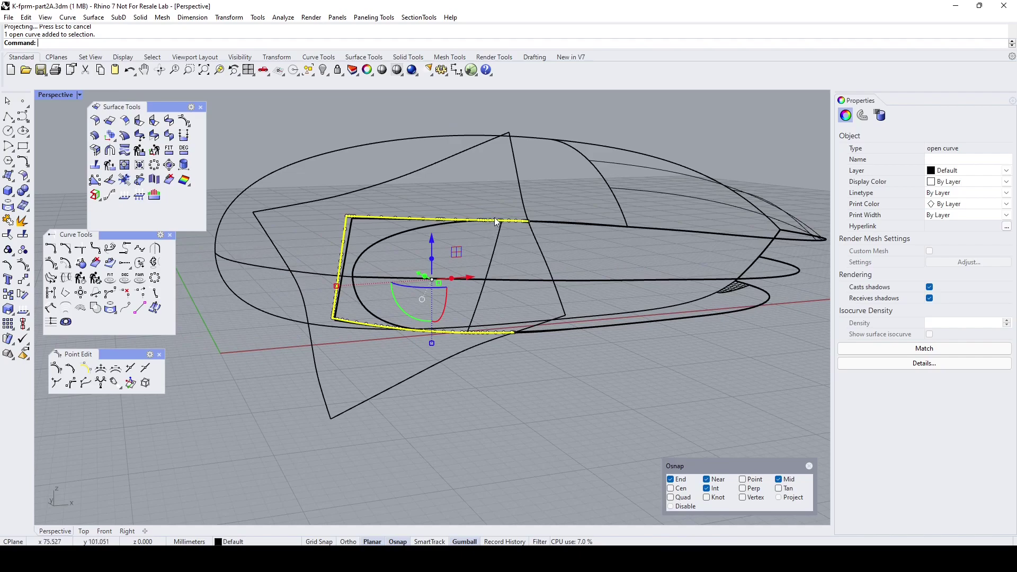
{"action": "mouse_move", "coordinate": [358, 224]}
{"action": "right_mouse_down"}
{"action": "mouse_move", "coordinate": [527, 234]}
{"action": "mouse_move", "coordinate": [364, 226]}
{"action": "right_mouse_up"}
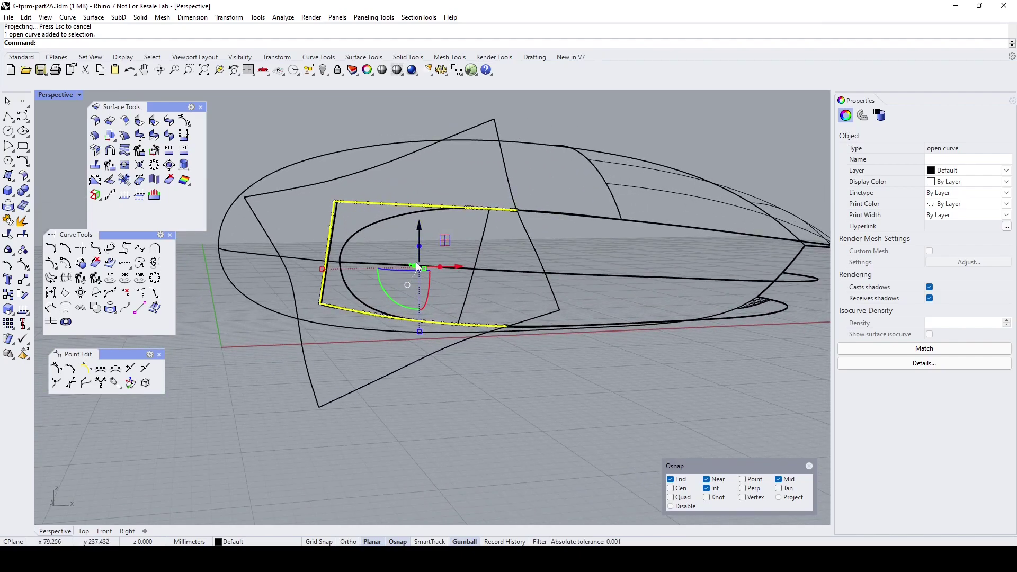
{"action": "right_click_drag", "start_coordinate": [402, 321], "coordinate": [465, 338]}
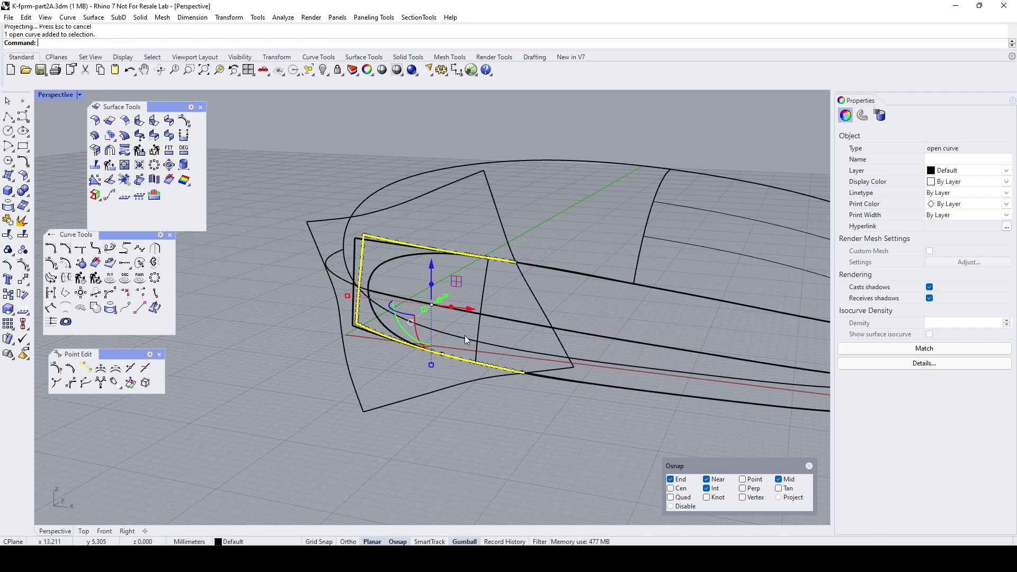
{"action": "key", "text": "Escape"}
{"action": "right_click_drag", "start_coordinate": [444, 305], "coordinate": [429, 317]}
{"action": "scroll", "coordinate": [415, 263], "scroll_direction": "up", "scroll_amount": 5}
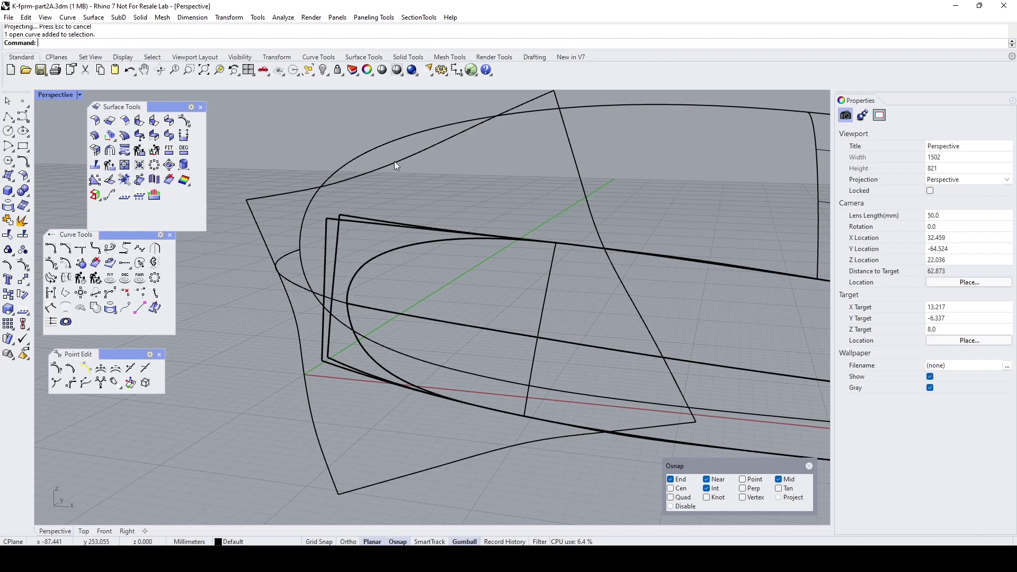
Set the Perspective view to Shaded display and hide the extended front patch.
{"action": "left_click", "coordinate": [79, 94]}
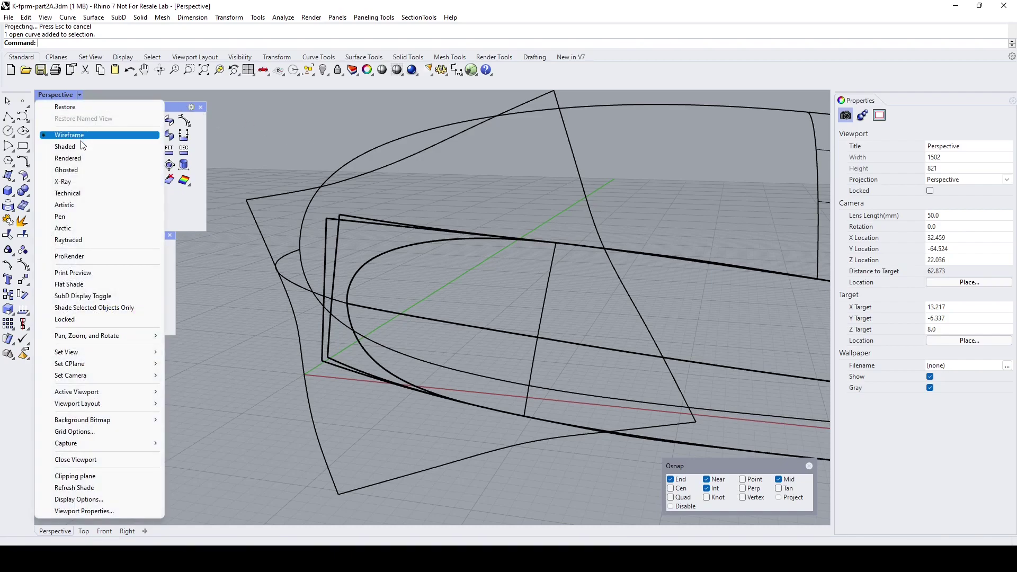
{"action": "left_click", "coordinate": [82, 146]}
{"action": "mouse_move", "coordinate": [336, 206]}
{"action": "right_mouse_down"}
{"action": "mouse_move", "coordinate": [323, 213]}
{"action": "mouse_move", "coordinate": [408, 186]}
{"action": "mouse_move", "coordinate": [342, 208]}
{"action": "mouse_move", "coordinate": [338, 243]}
{"action": "right_mouse_up"}
{"action": "left_click", "coordinate": [382, 319]}
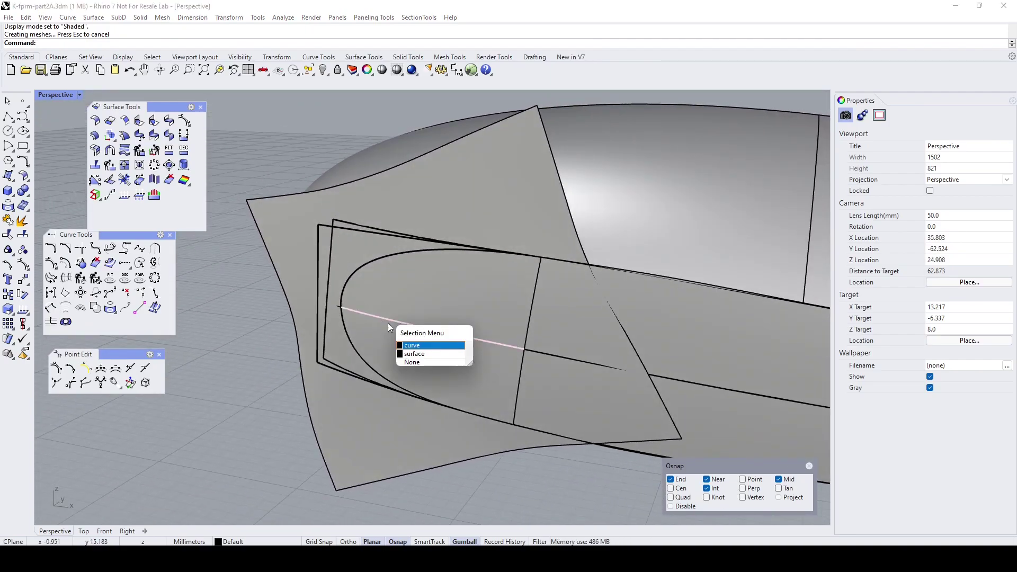
{"action": "left_click", "coordinate": [418, 346]}
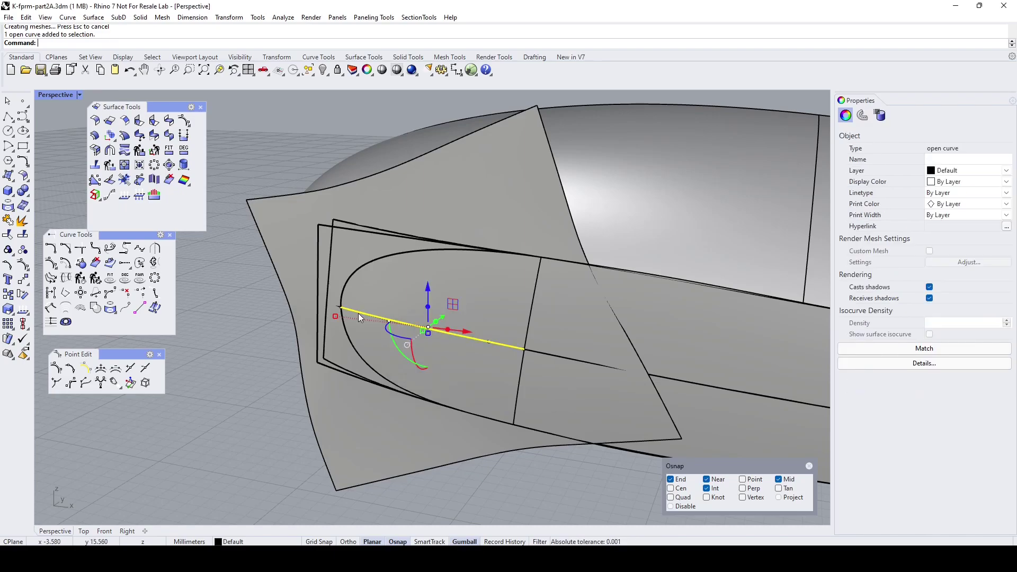
{"action": "key", "text": "Escape"}
{"action": "left_click", "coordinate": [430, 171]}
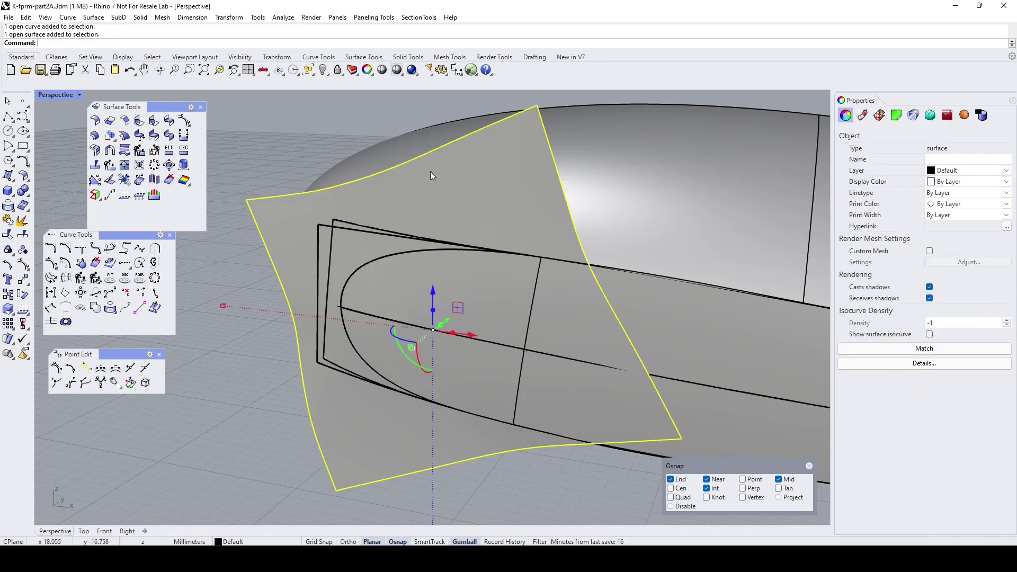
{"action": "left_click", "coordinate": [323, 70]}
Hide the original joined outline curve and check the projected curve at the front opening.
{"action": "right_click_drag", "start_coordinate": [348, 144], "coordinate": [319, 253]}
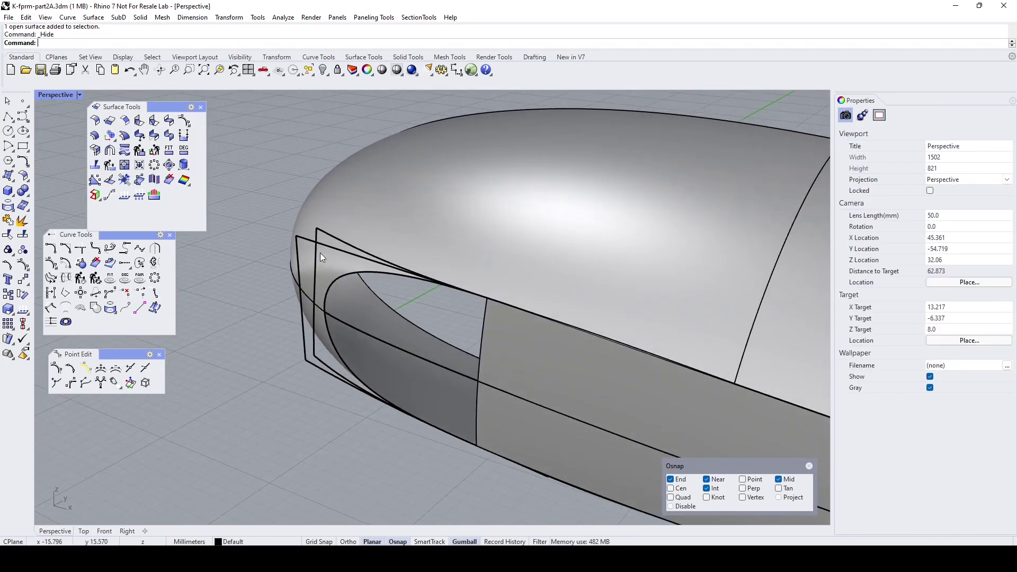
{"action": "left_click", "coordinate": [299, 286]}
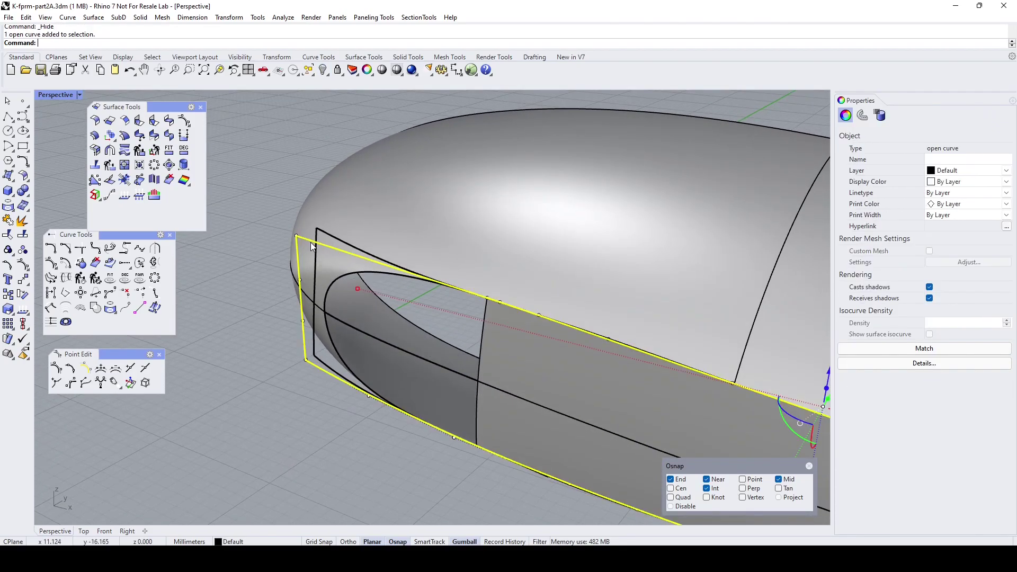
{"action": "left_click", "coordinate": [323, 71]}
{"action": "right_click_drag", "start_coordinate": [339, 133], "coordinate": [350, 218]}
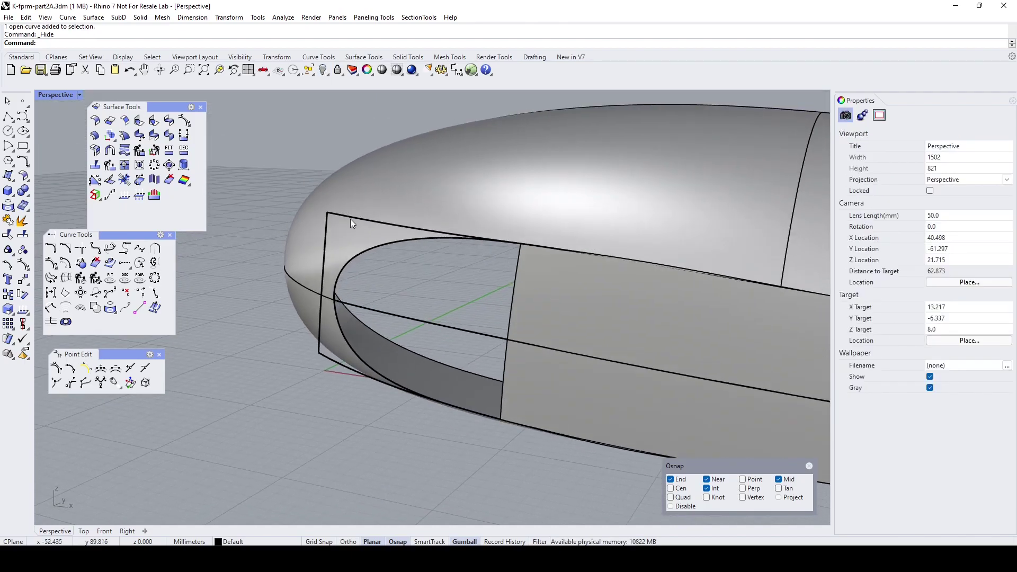
{"action": "left_click", "coordinate": [350, 219]}
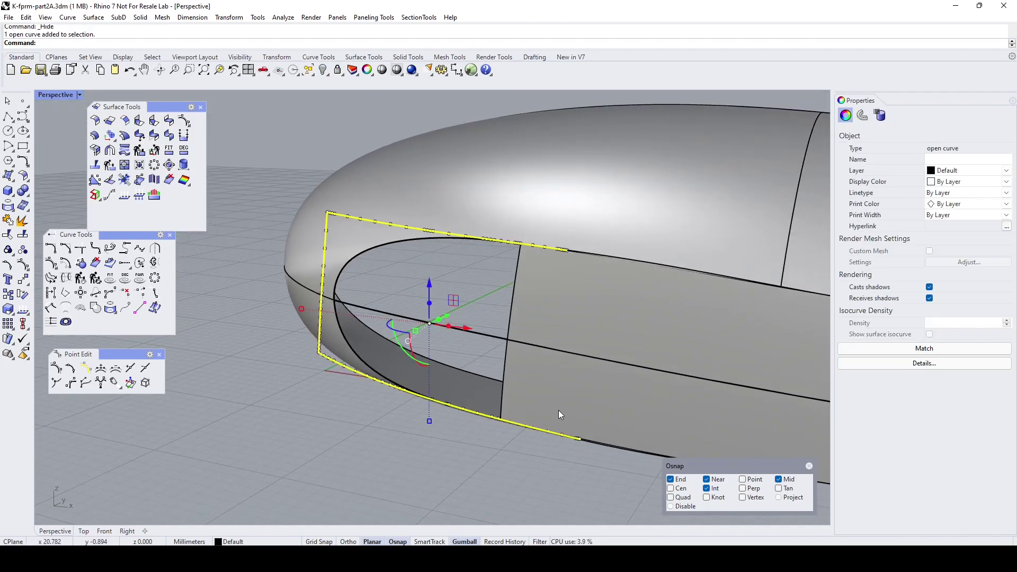
{"action": "key", "text": "Escape"}
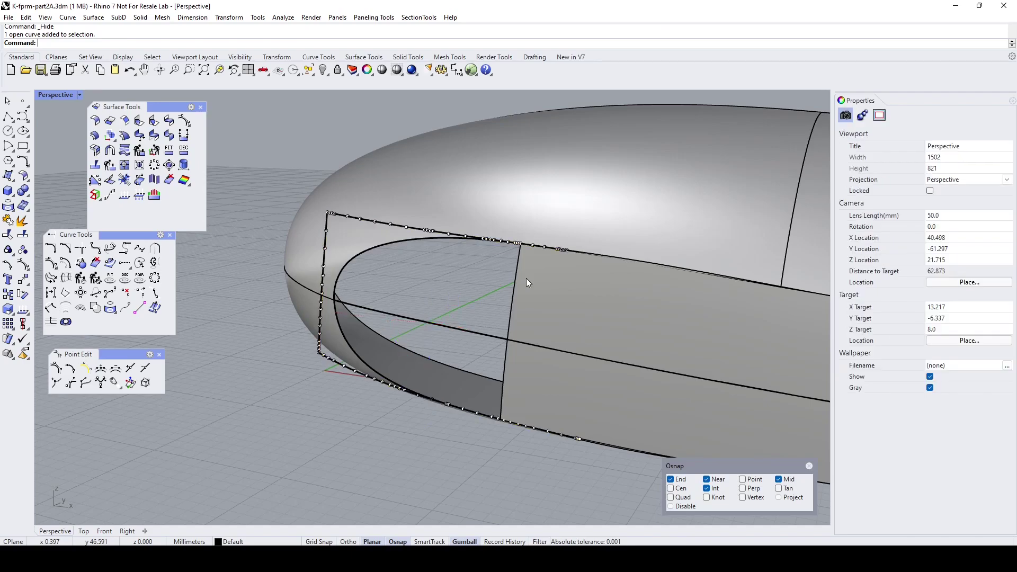
{"action": "right_click", "coordinate": [11, 236]}
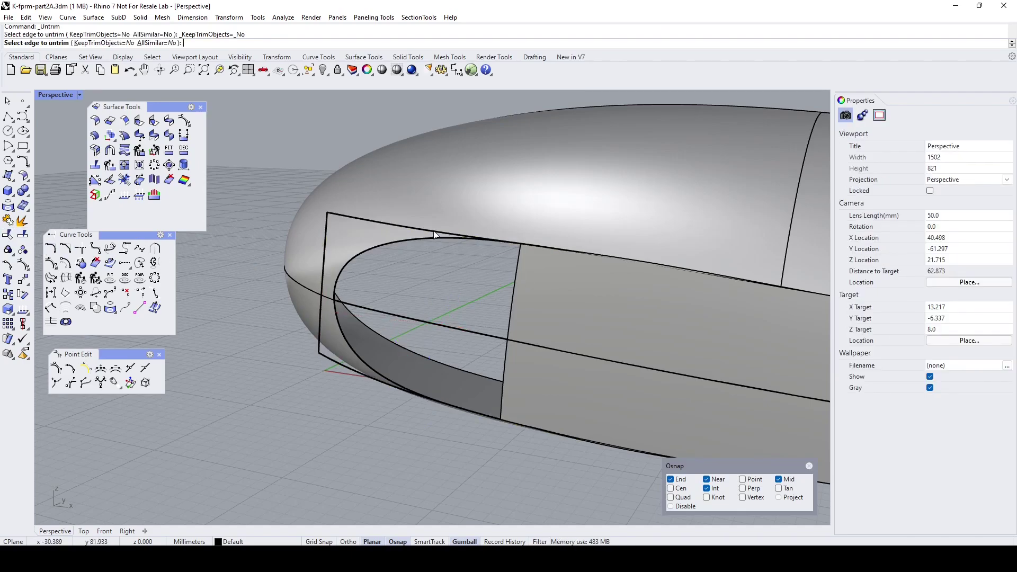
{"action": "key", "text": "Escape"}
{"action": "left_click", "coordinate": [3, 227]}
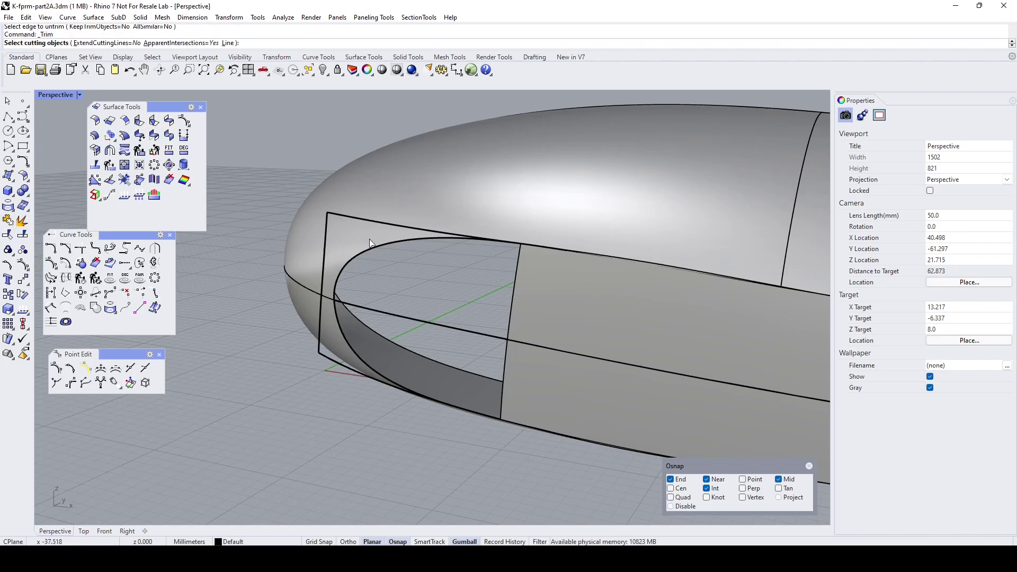
{"action": "left_click", "coordinate": [519, 272]}
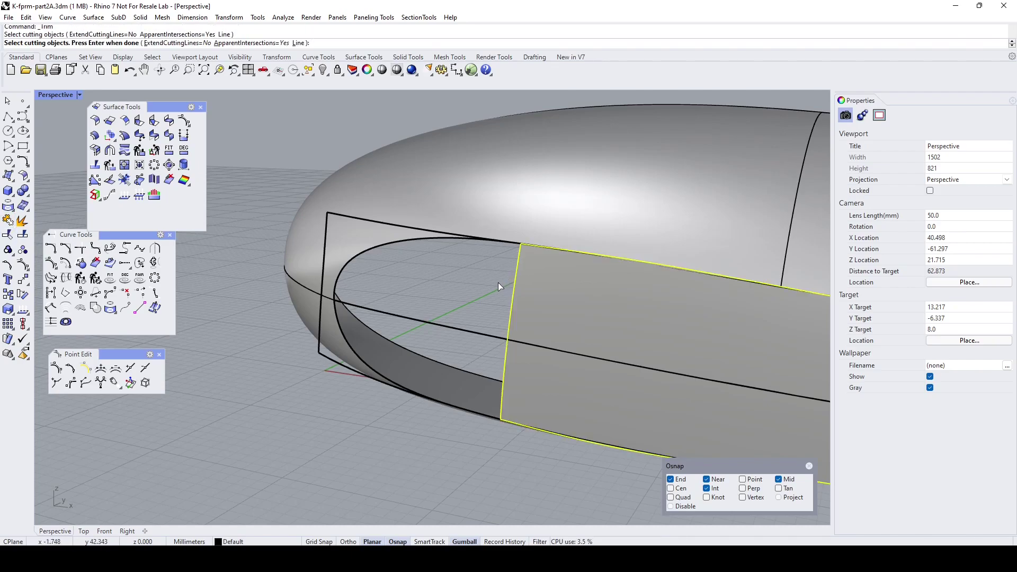
{"action": "key", "text": "Escape"}
Split the projected curve using the side surface behind the front opening as the cutting object.
{"action": "left_click", "coordinate": [22, 235]}
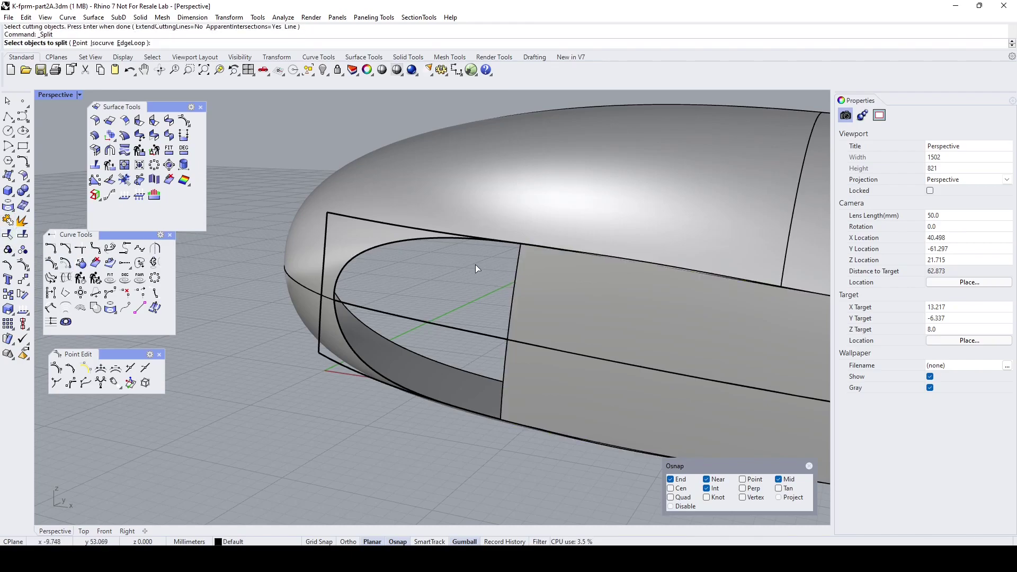
{"action": "left_click", "coordinate": [469, 240]}
{"action": "key", "text": "Return"}
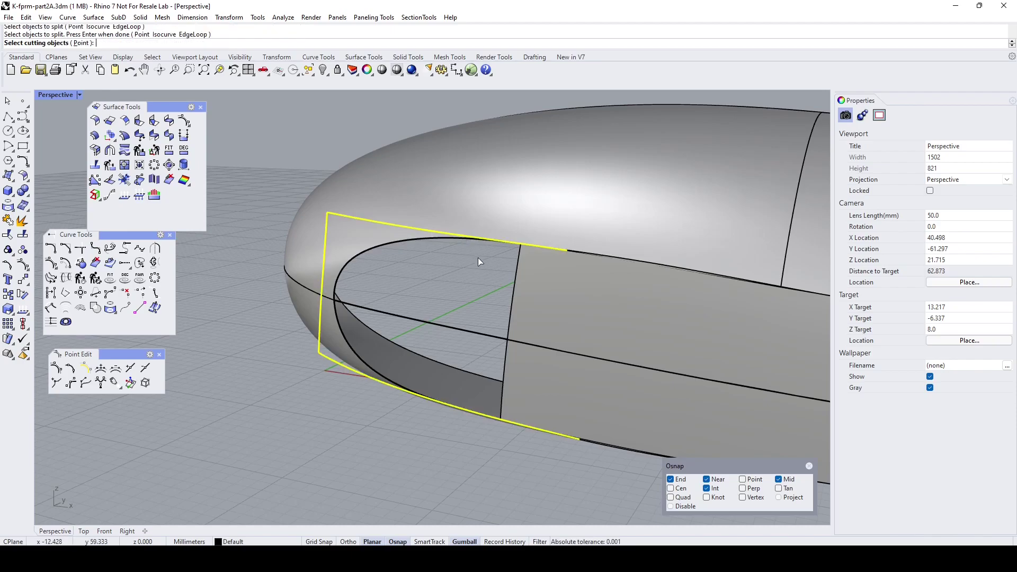
{"action": "left_click", "coordinate": [519, 264]}
{"action": "key", "text": "Return"}
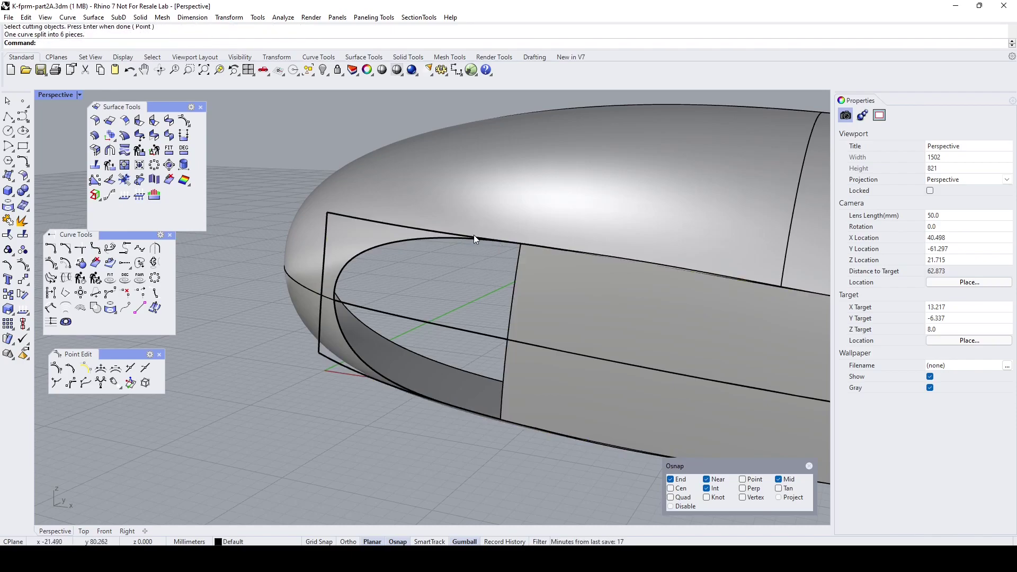
Explode the front piece of the split projected curve into separate segments.
{"action": "left_click", "coordinate": [468, 234]}
{"action": "left_click", "coordinate": [500, 264]}
{"action": "right_click_drag", "start_coordinate": [500, 266], "coordinate": [535, 293]}
{"action": "key", "text": "Escape"}
{"action": "left_click", "coordinate": [449, 229]}
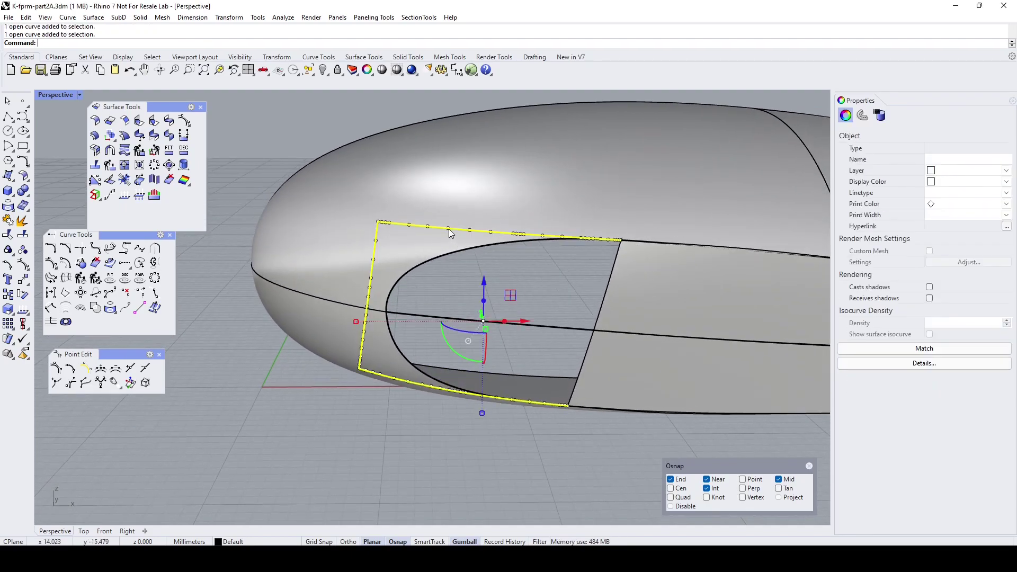
{"action": "left_click", "coordinate": [22, 221]}
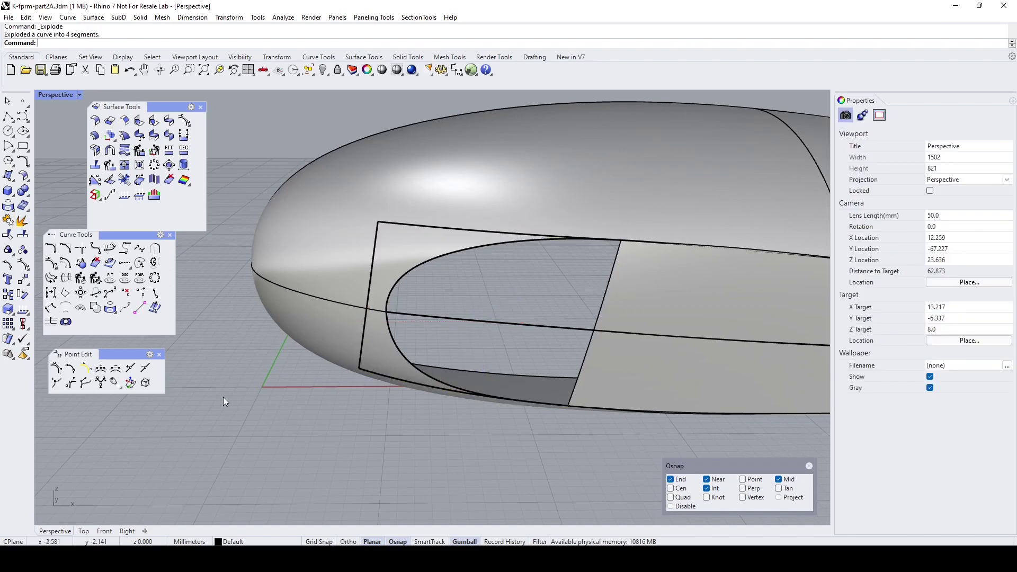
Rebuild the upper segment of the projected curve non-uniformly with a requested tolerance of 0.01 and a maximum point count of 30.
{"action": "left_click", "coordinate": [96, 278]}
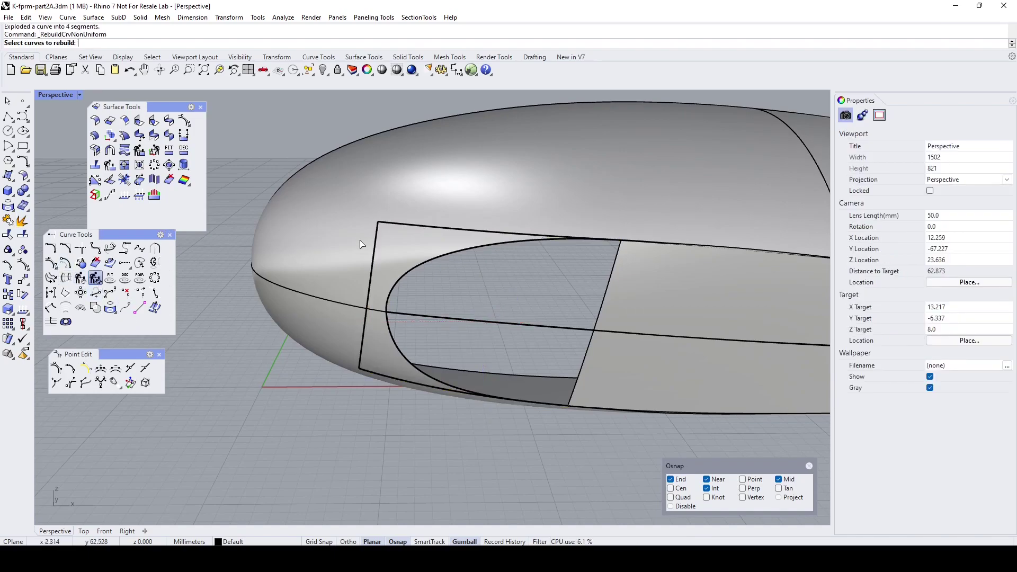
{"action": "left_click", "coordinate": [404, 229]}
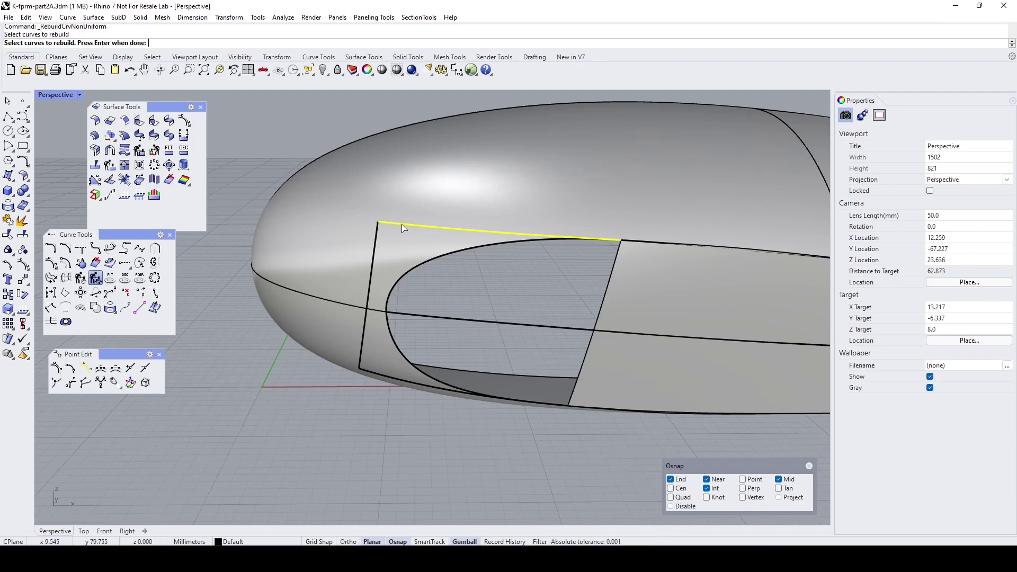
{"action": "key", "text": "Return"}
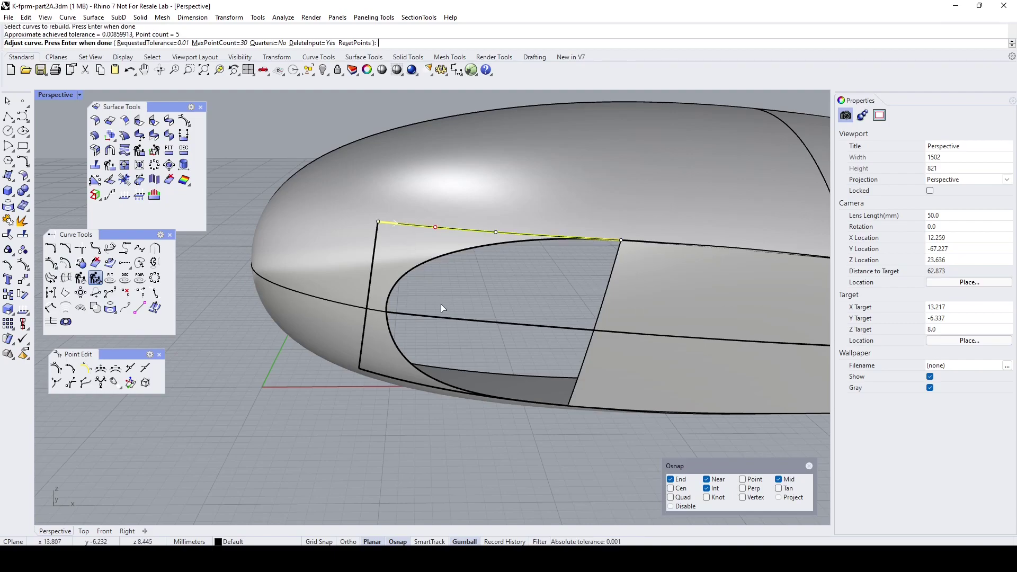
Finish the non-uniform rebuild of the upper boundary curve and rebuild the lower boundary curve of the front opening likewise.
{"action": "key", "text": "Return"}
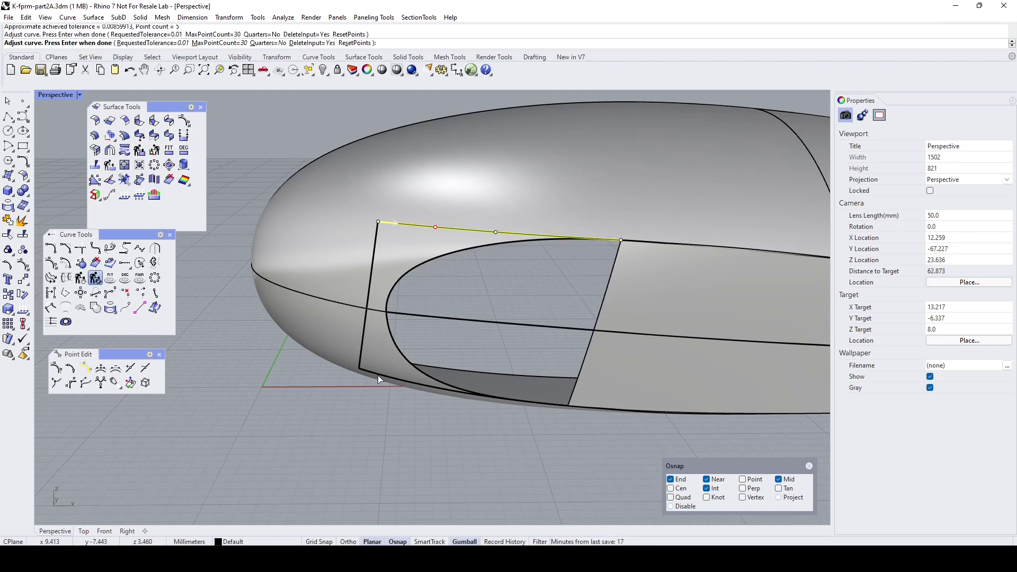
{"action": "left_click", "coordinate": [378, 378]}
{"action": "key", "text": "Return"}
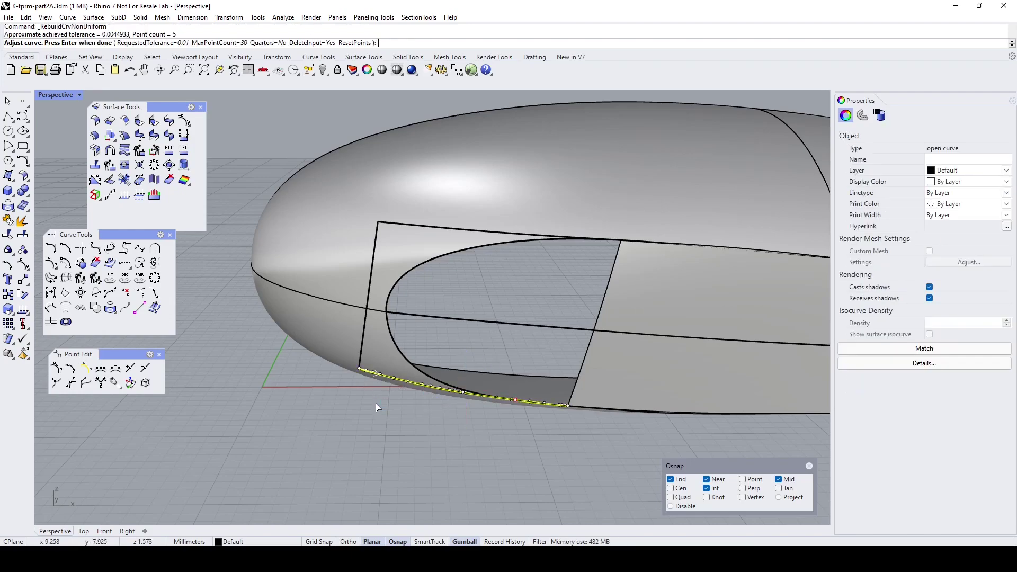
{"action": "key", "text": "Return"}
Join the two segments of the near-vertical boundary curve ahead of the opening into one open curve.
{"action": "left_click", "coordinate": [372, 267]}
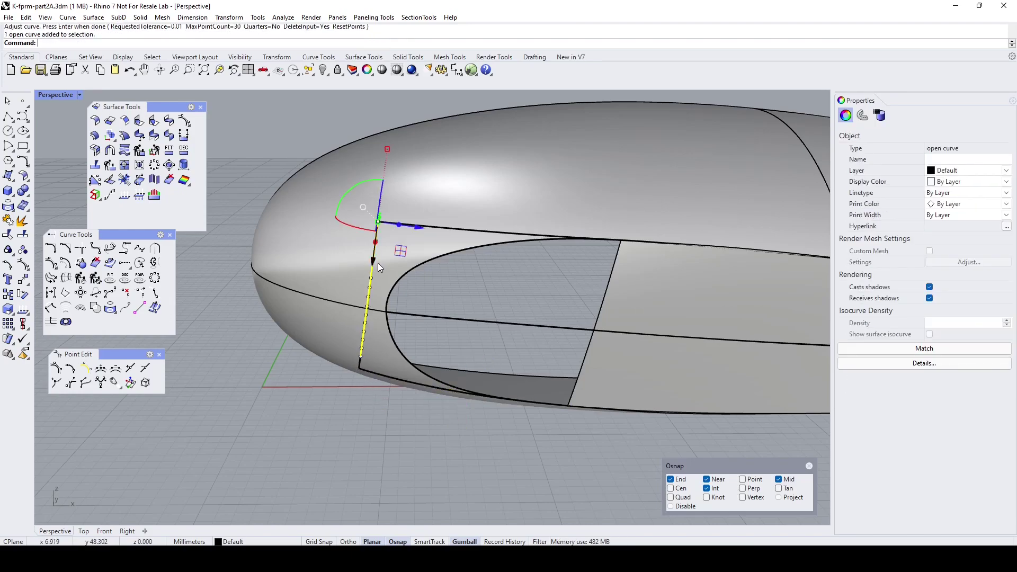
{"action": "right_click_drag", "start_coordinate": [381, 276], "coordinate": [405, 315]}
{"action": "key", "text": "Escape"}
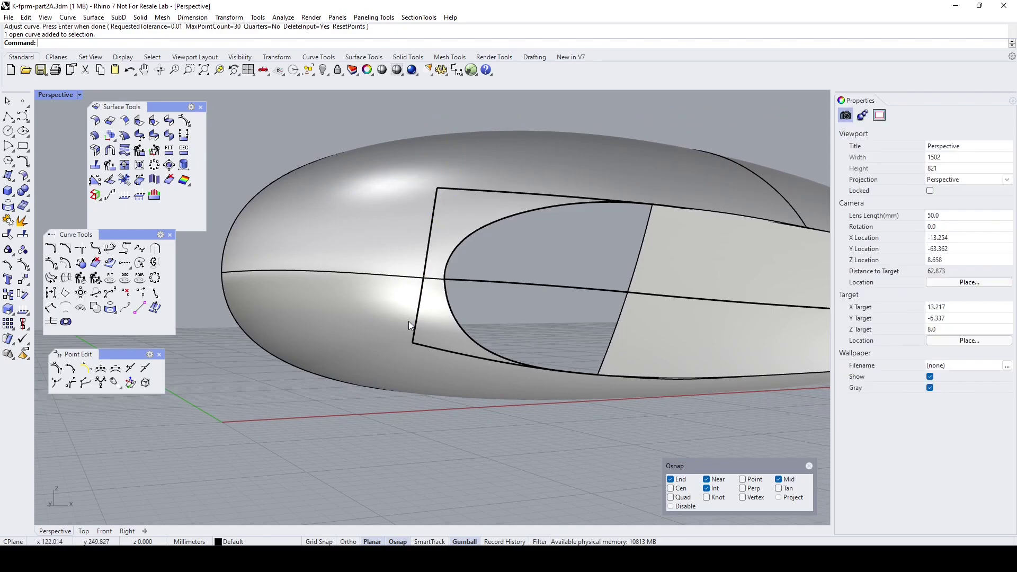
{"action": "left_click", "coordinate": [8, 220]}
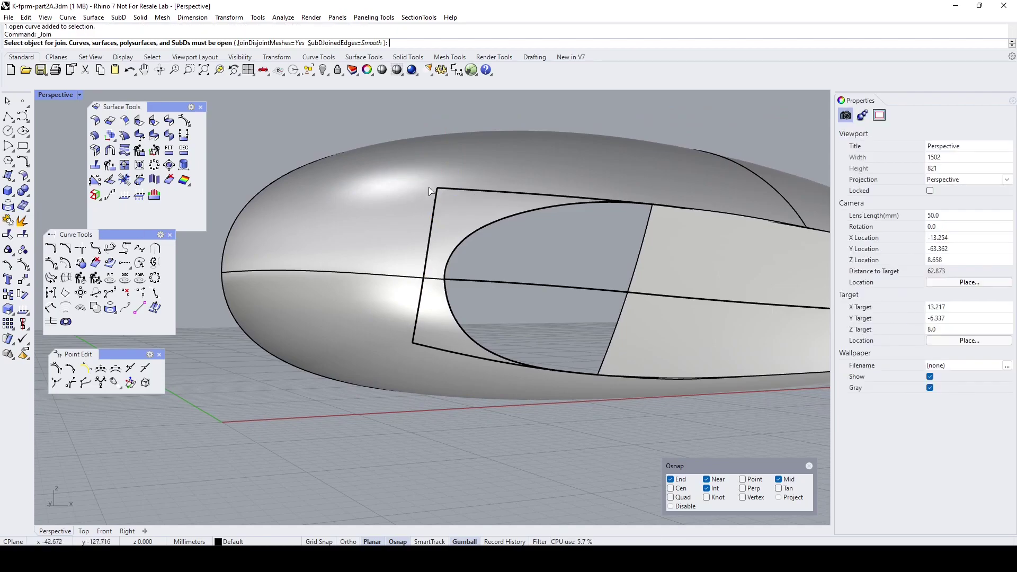
{"action": "left_click", "coordinate": [435, 208]}
{"action": "left_click", "coordinate": [416, 340]}
{"action": "key", "text": "Return"}
Rebuild the joined near-vertical boundary curve with the non-uniform curve rebuild.
{"action": "left_click", "coordinate": [428, 266]}
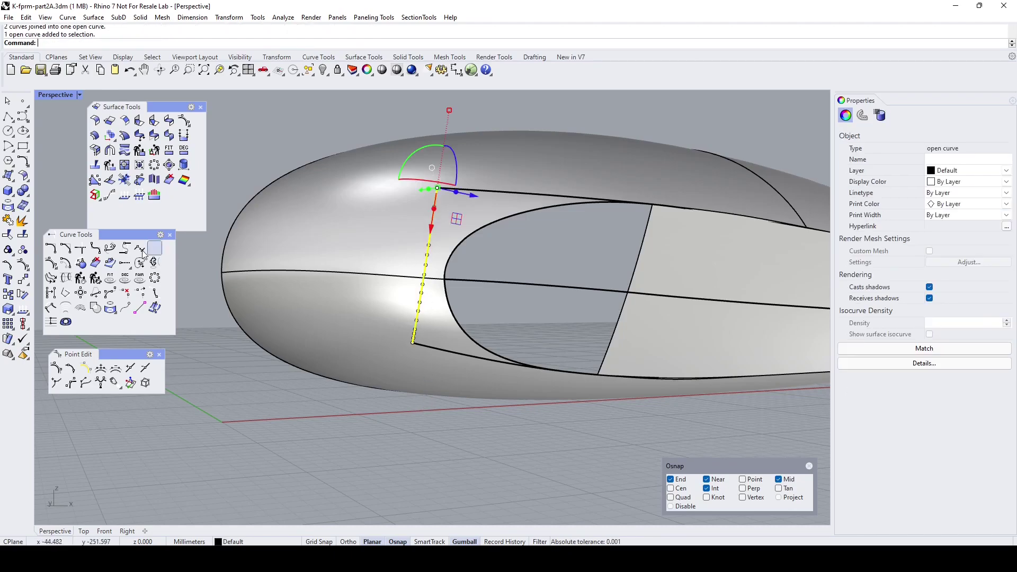
{"action": "left_click", "coordinate": [95, 278]}
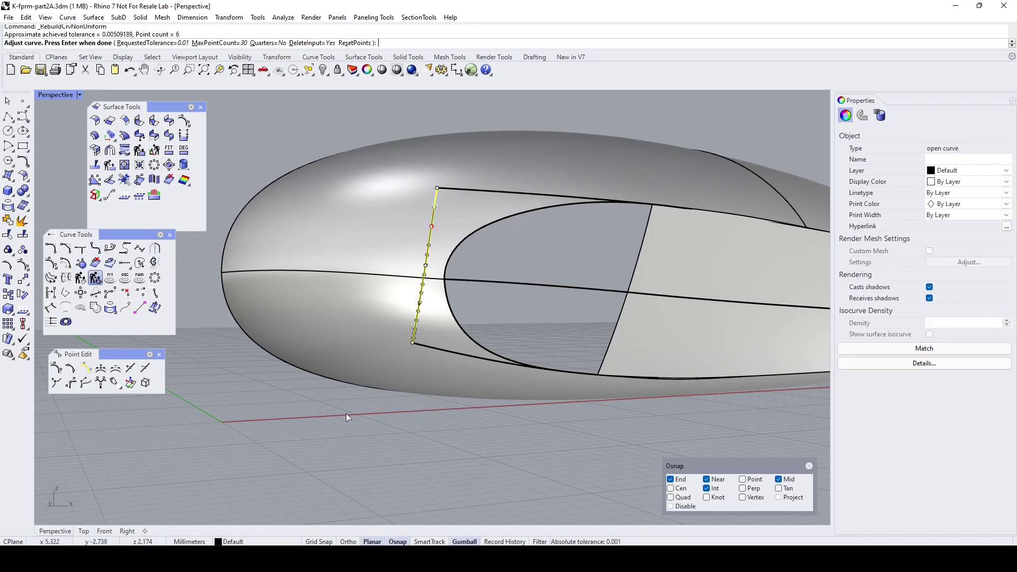
{"action": "right_click", "coordinate": [402, 442]}
{"action": "right_click_drag", "start_coordinate": [403, 442], "coordinate": [370, 469]}
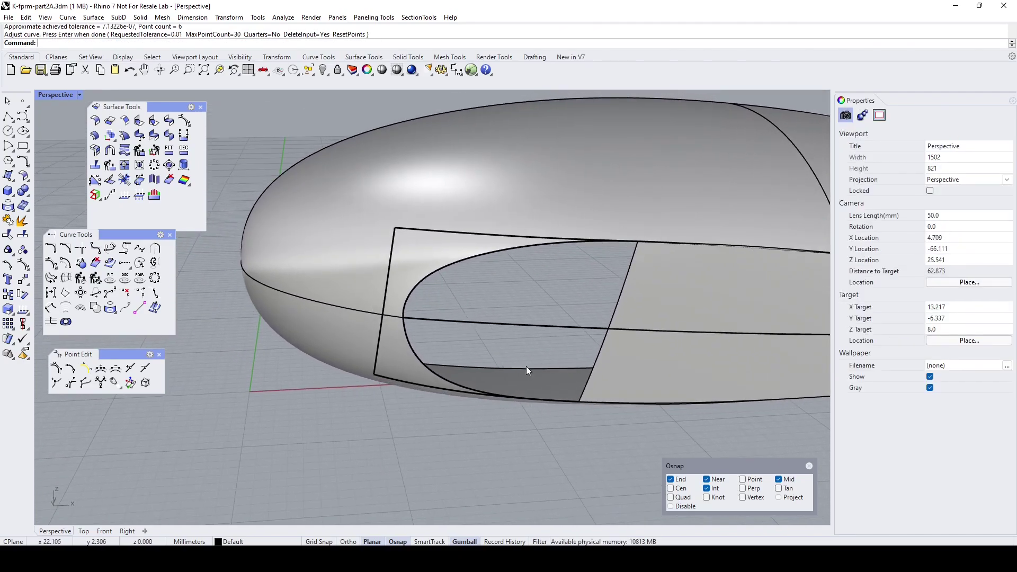
Duplicate the slanted front edge of the side surface as a curve on the current layer.
{"action": "left_click", "coordinate": [624, 285]}
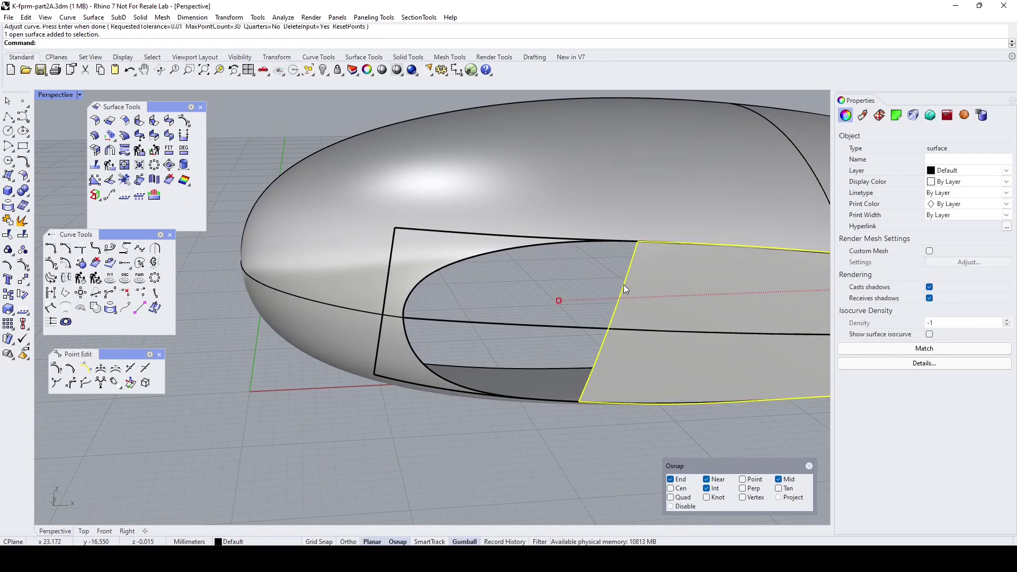
{"action": "key", "text": "Escape"}
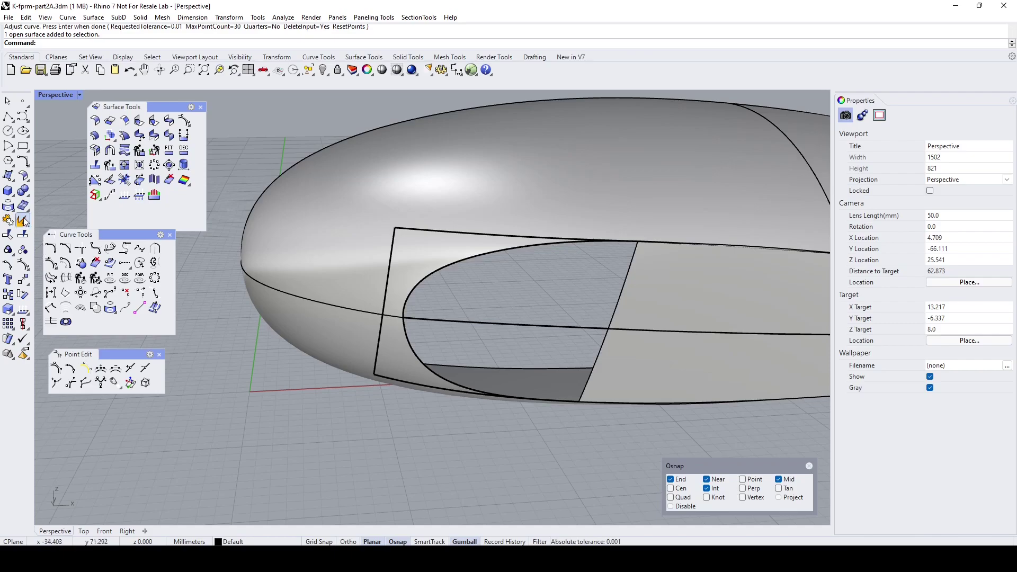
{"action": "left_click", "coordinate": [8, 206]}
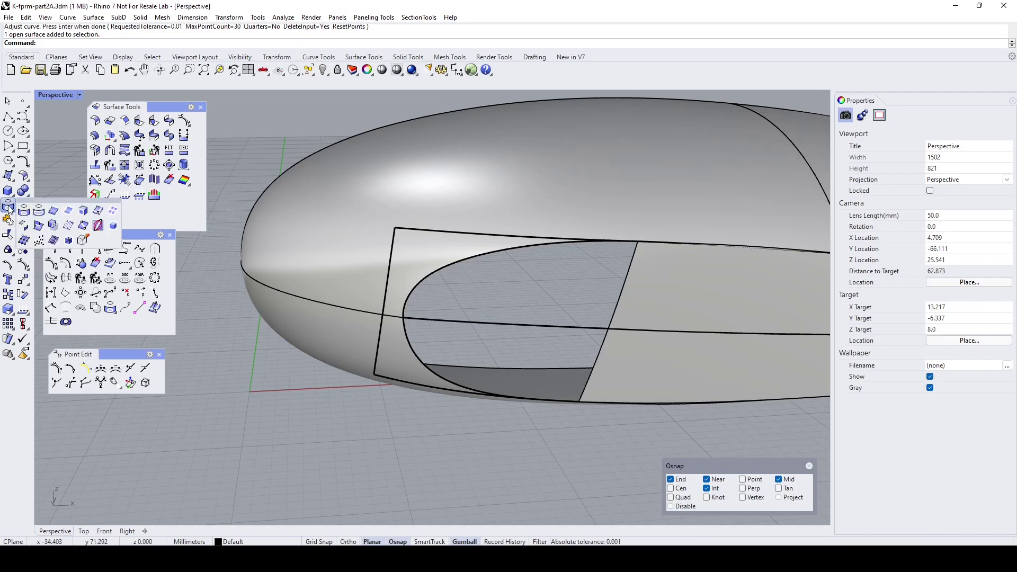
{"action": "left_click", "coordinate": [54, 211]}
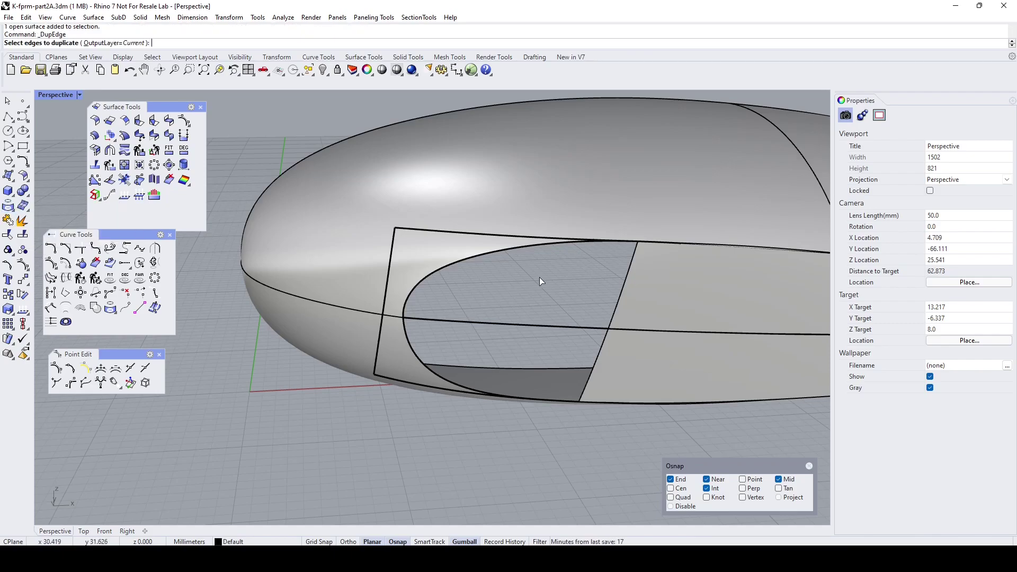
{"action": "left_click", "coordinate": [619, 295]}
{"action": "key", "text": "Return"}
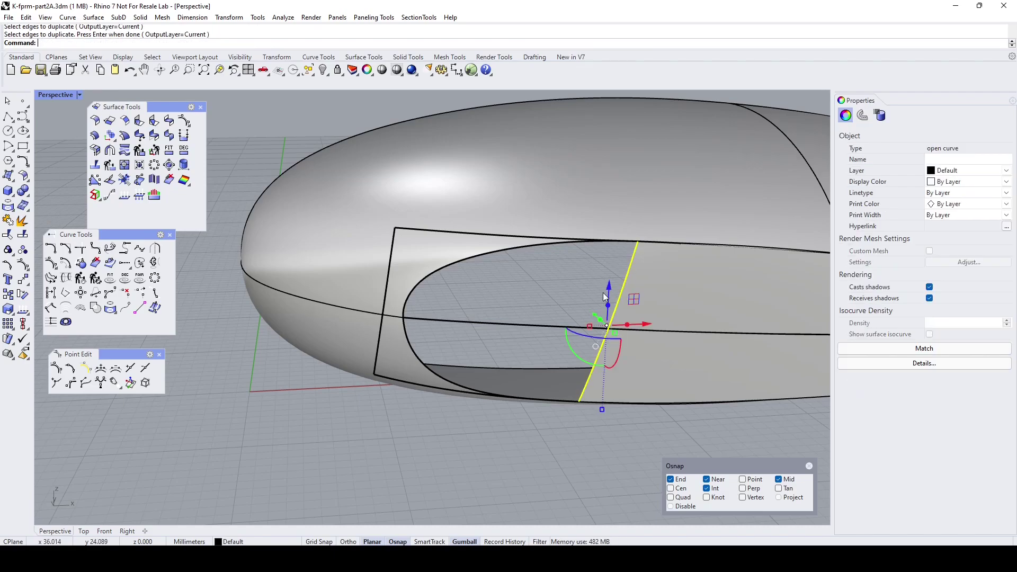
Rebuild the duplicated slanted edge curve with the non-uniform curve rebuild.
{"action": "left_click", "coordinate": [96, 279]}
{"action": "right_click", "coordinate": [412, 477]}
{"action": "left_click", "coordinate": [412, 478]}
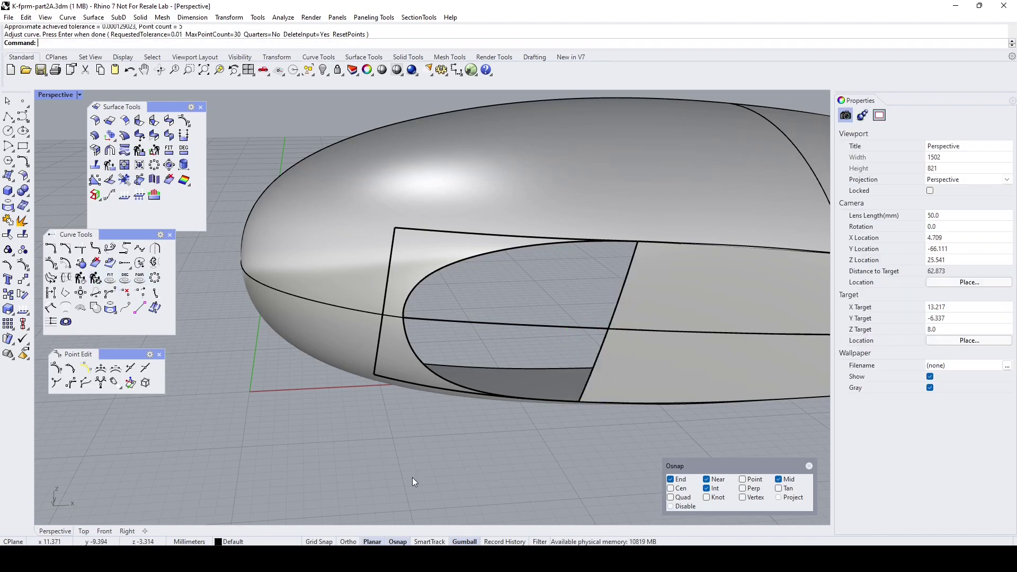
{"action": "left_click", "coordinate": [442, 233]}
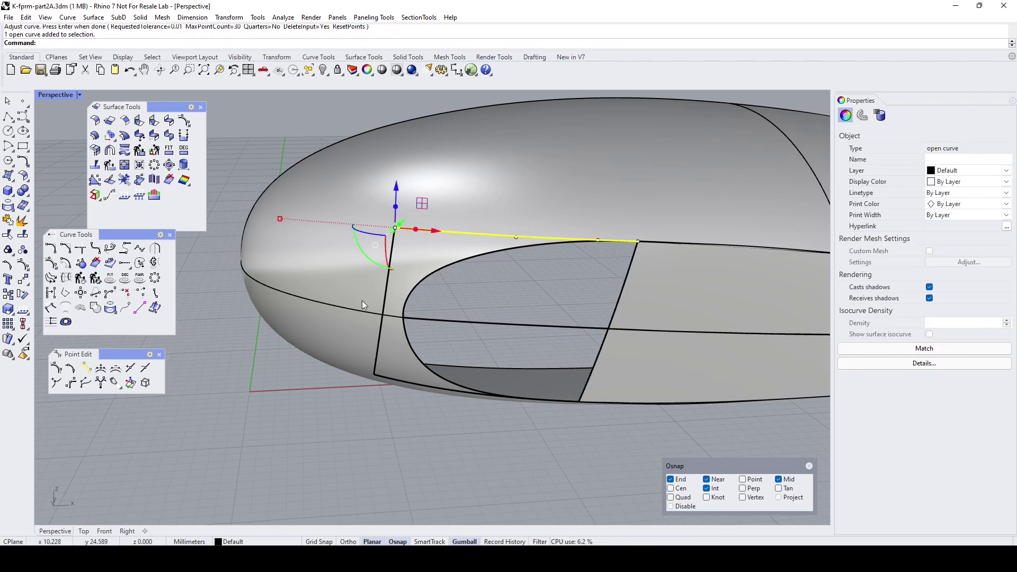
{"action": "key", "text": "Escape"}
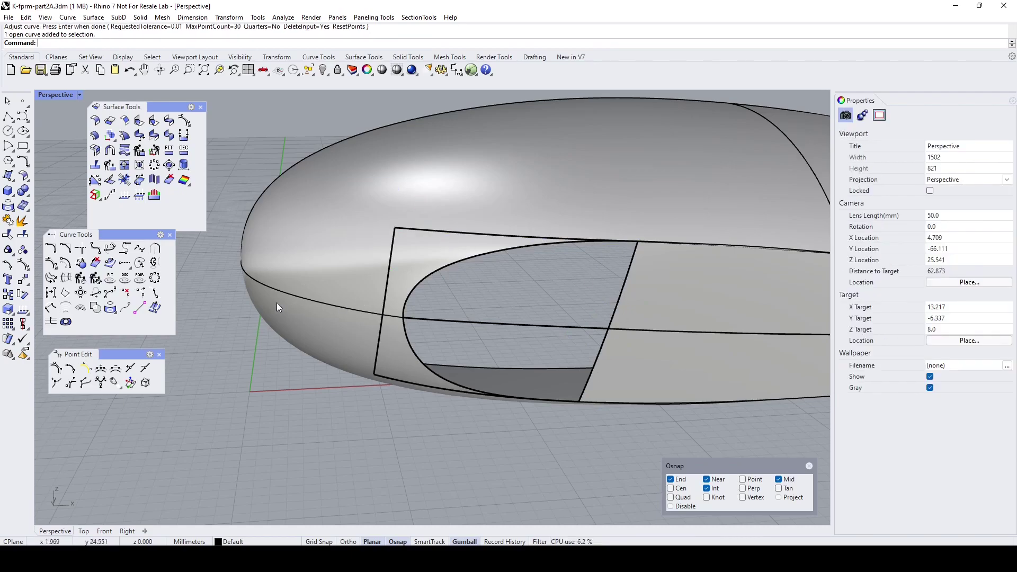
Create an edge surface from the upper, front and lower boundary curves plus the duplicated slanted curve.
{"action": "left_click", "coordinate": [9, 175]}
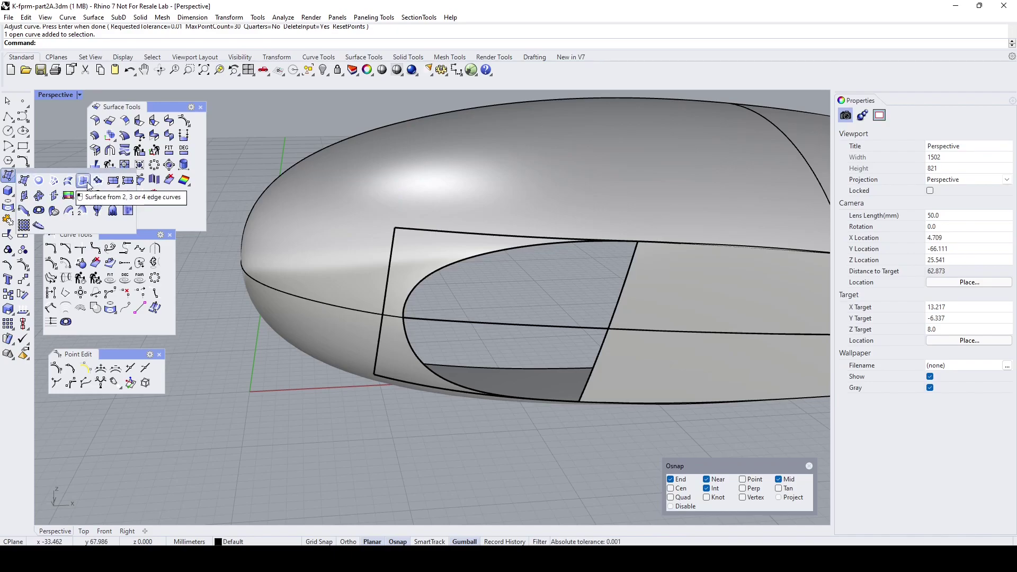
{"action": "left_click", "coordinate": [83, 180]}
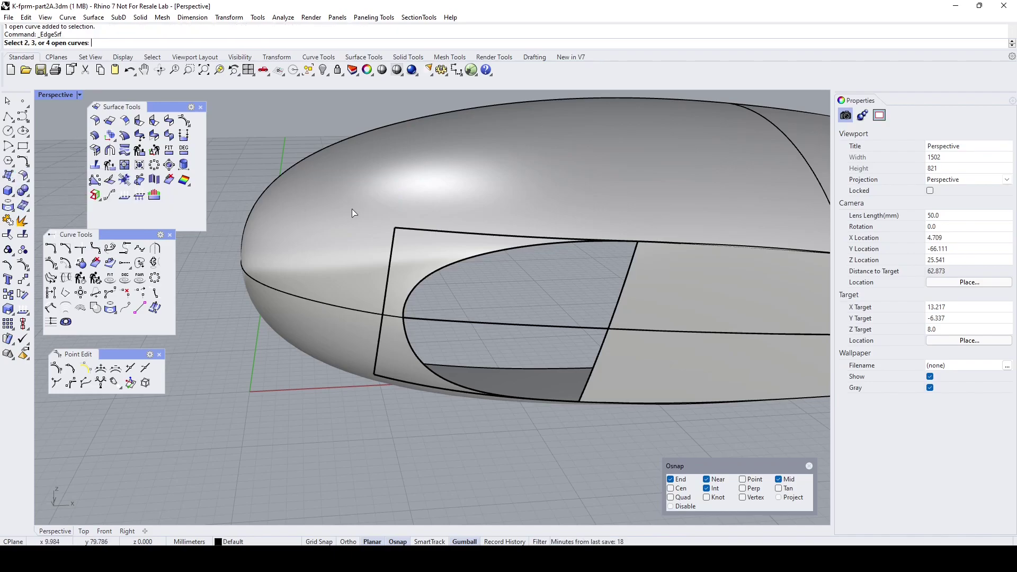
{"action": "left_click", "coordinate": [411, 230]}
{"action": "left_click", "coordinate": [394, 241]}
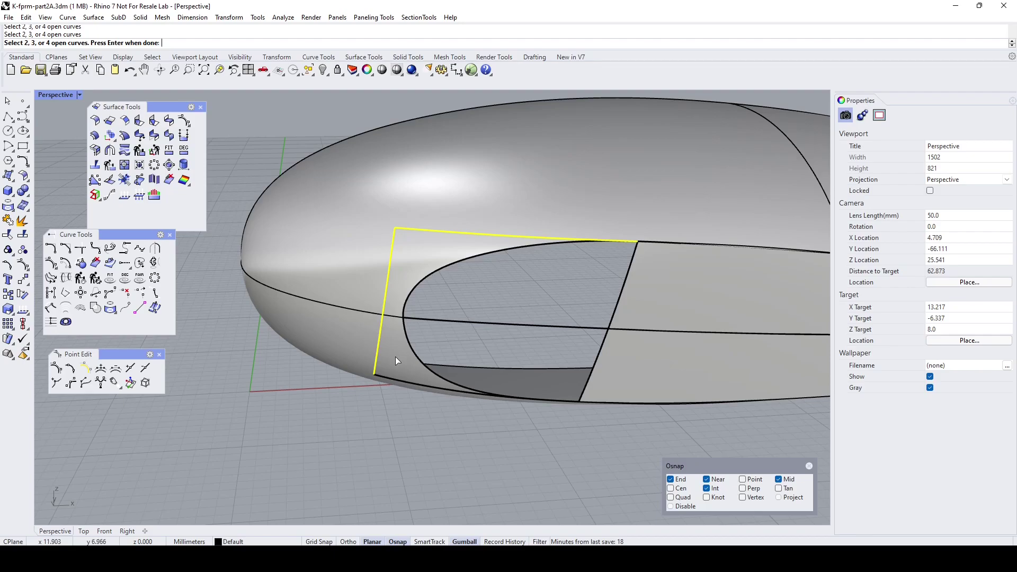
{"action": "left_click", "coordinate": [395, 380]}
{"action": "left_click", "coordinate": [602, 345]}
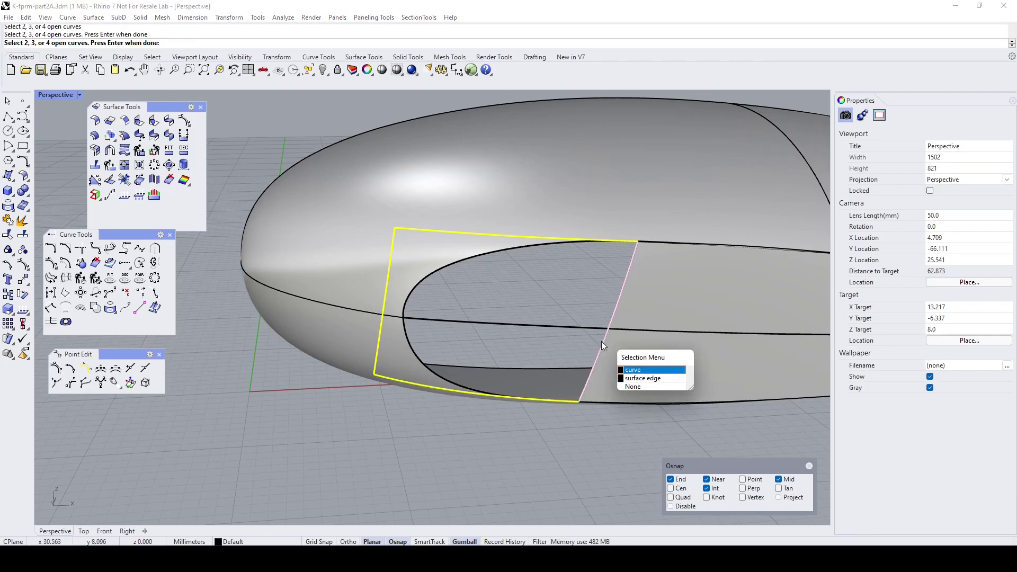
{"action": "left_click", "coordinate": [630, 370]}
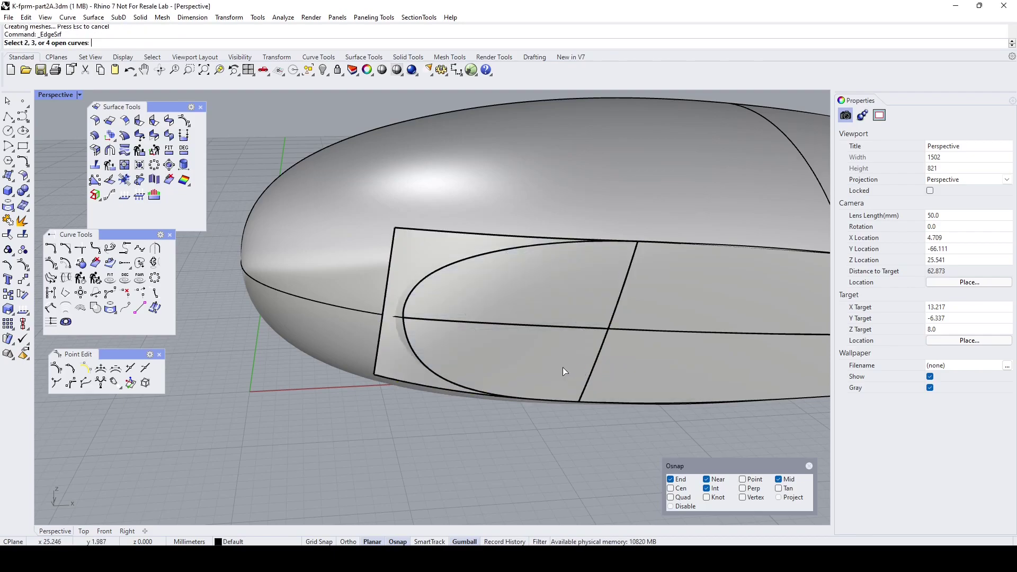
Run Zebra analysis on the new front patch together with the adjoining side surface.
{"action": "mouse_move", "coordinate": [535, 350]}
{"action": "right_mouse_down"}
{"action": "mouse_move", "coordinate": [520, 220]}
{"action": "mouse_move", "coordinate": [503, 318]}
{"action": "mouse_move", "coordinate": [576, 335]}
{"action": "mouse_move", "coordinate": [649, 336]}
{"action": "mouse_move", "coordinate": [647, 347]}
{"action": "mouse_move", "coordinate": [556, 347]}
{"action": "mouse_move", "coordinate": [548, 359]}
{"action": "right_mouse_up"}
{"action": "scroll", "coordinate": [414, 350], "scroll_direction": "up", "scroll_amount": 7}
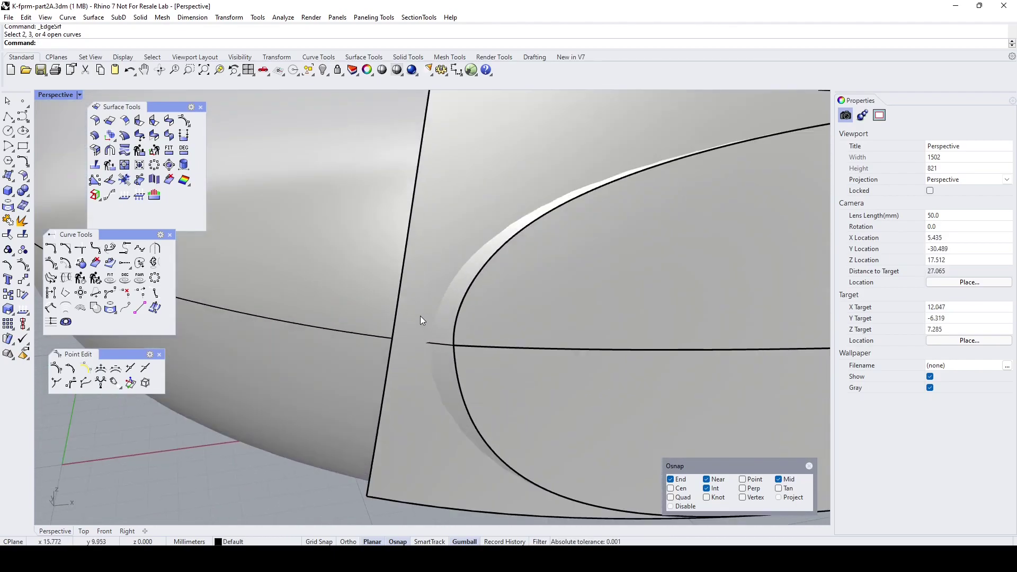
{"action": "scroll", "coordinate": [438, 332], "scroll_direction": "down", "scroll_amount": 3}
{"action": "right_click_drag", "start_coordinate": [490, 365], "coordinate": [466, 335]}
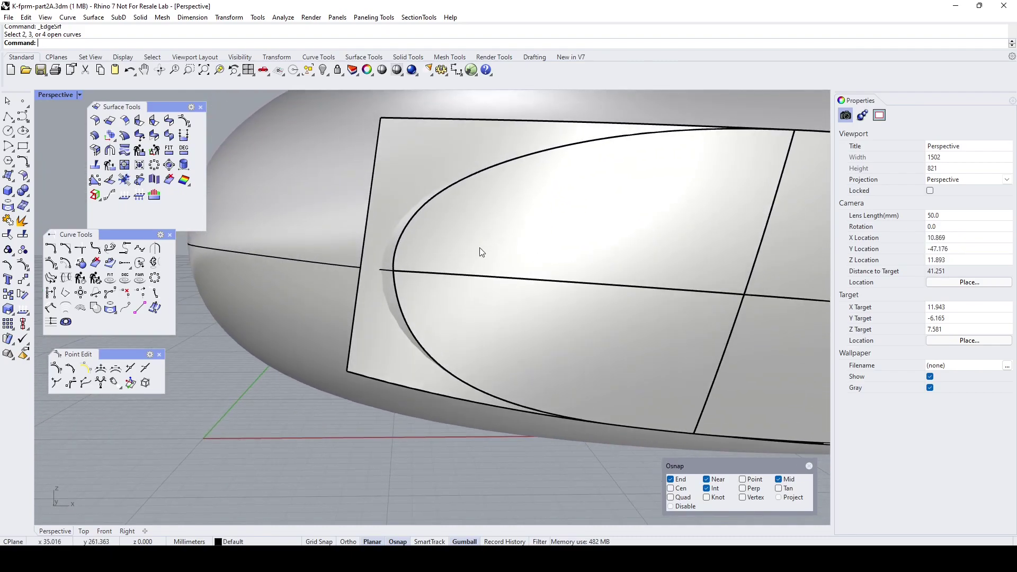
{"action": "scroll", "coordinate": [479, 254], "scroll_direction": "down", "scroll_amount": 4}
{"action": "right_click_drag", "start_coordinate": [480, 255], "coordinate": [475, 311]}
{"action": "left_click", "coordinate": [503, 265]}
{"action": "left_click", "coordinate": [456, 346]}
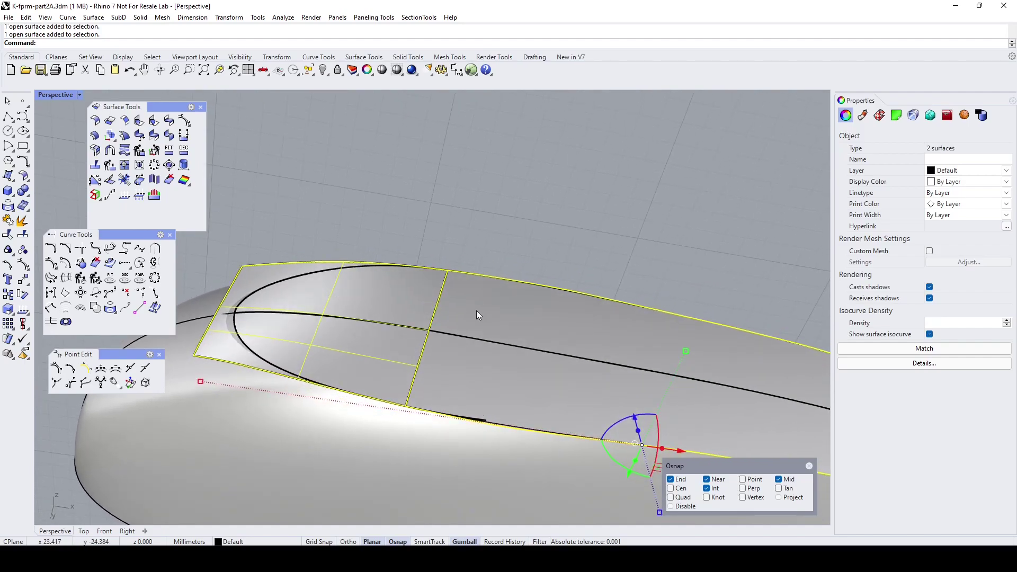
{"action": "left_click", "coordinate": [286, 18]}
{"action": "mouse_move", "coordinate": [301, 53]}
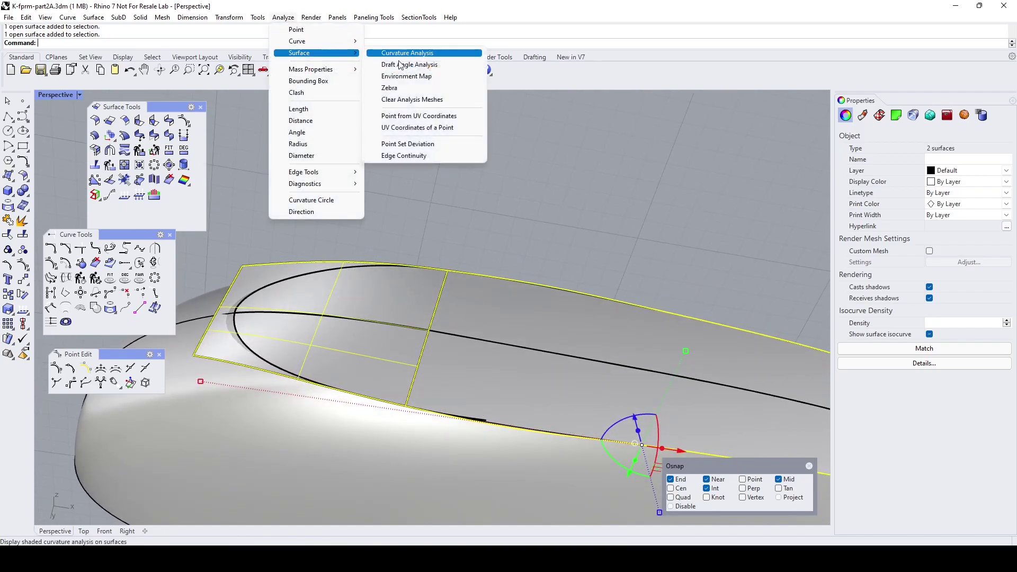
{"action": "left_click", "coordinate": [408, 88]}
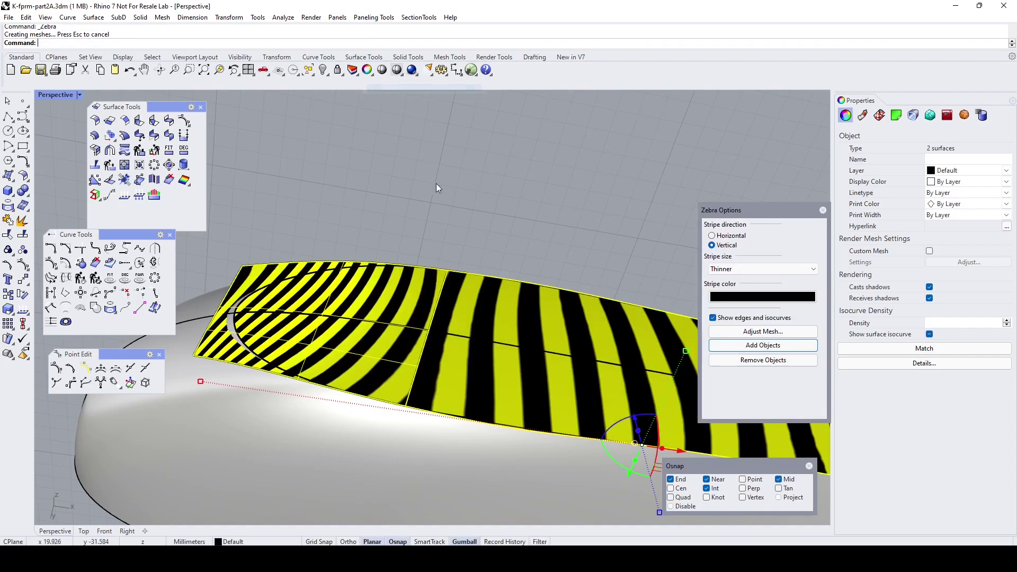
Set the zebra stripes to horizontal and examine their flow across the seam between the two surfaces.
{"action": "left_click", "coordinate": [712, 236]}
{"action": "scroll", "coordinate": [448, 289], "scroll_direction": "up", "scroll_amount": 5}
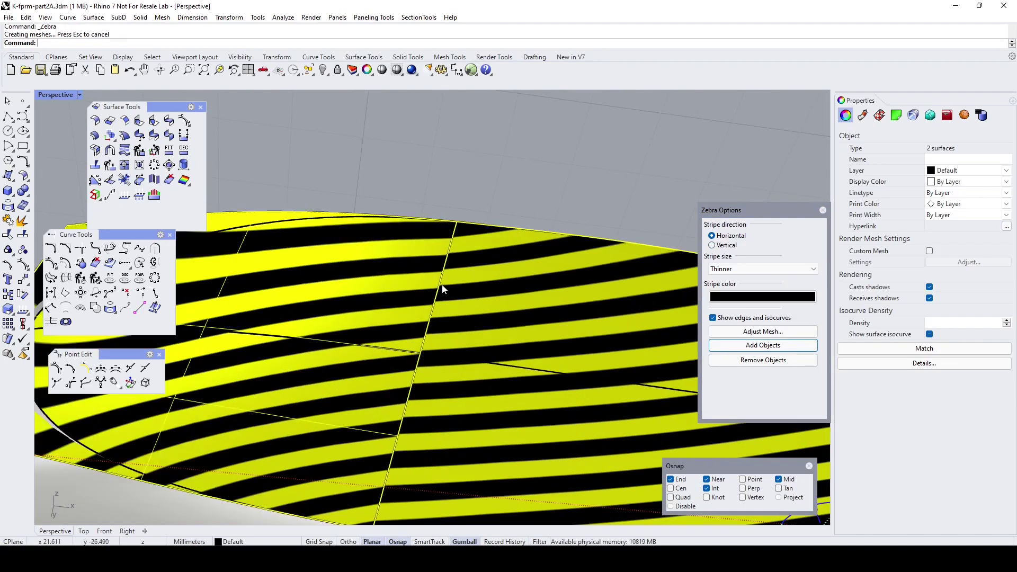
{"action": "scroll", "coordinate": [448, 290], "scroll_direction": "down", "scroll_amount": 5}
{"action": "right_click_drag", "start_coordinate": [448, 289], "coordinate": [404, 290]}
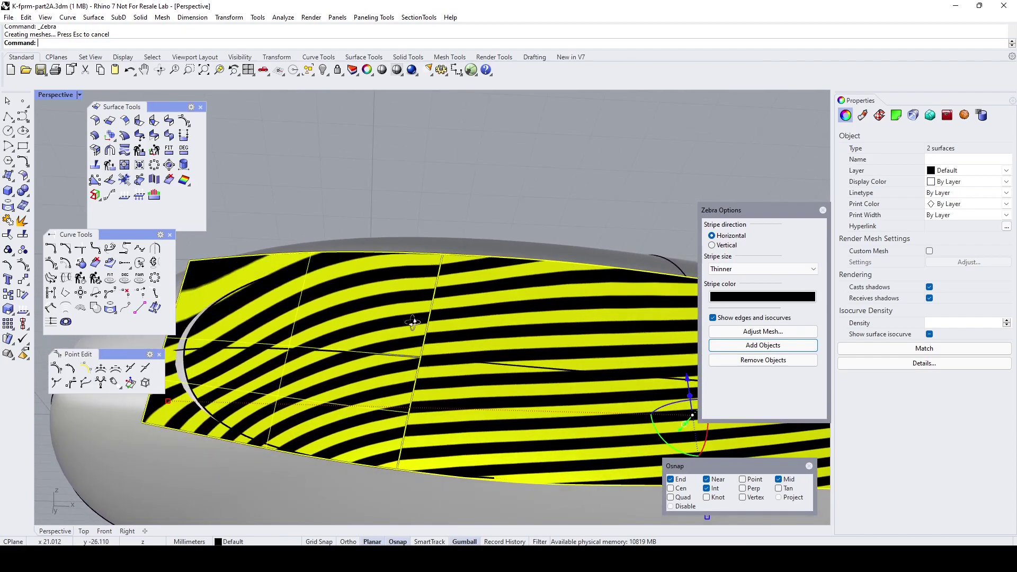
Start Match Surface on the front patch's seam edge, with the side surface's edge as the target.
{"action": "left_click", "coordinate": [22, 176]}
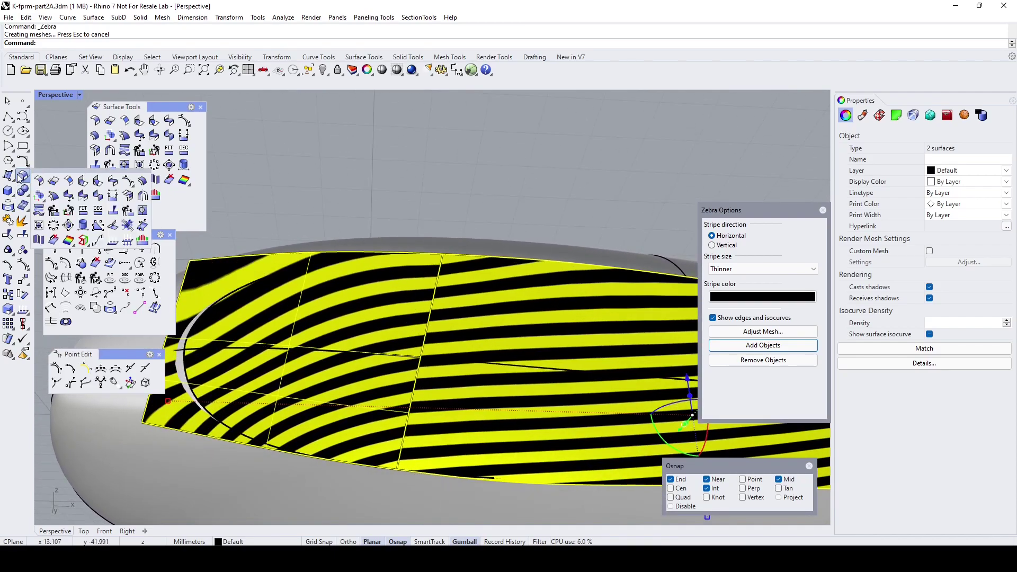
{"action": "left_click", "coordinate": [83, 196]}
{"action": "left_click", "coordinate": [448, 307]}
{"action": "left_click", "coordinate": [467, 325]}
{"action": "left_click", "coordinate": [441, 281]}
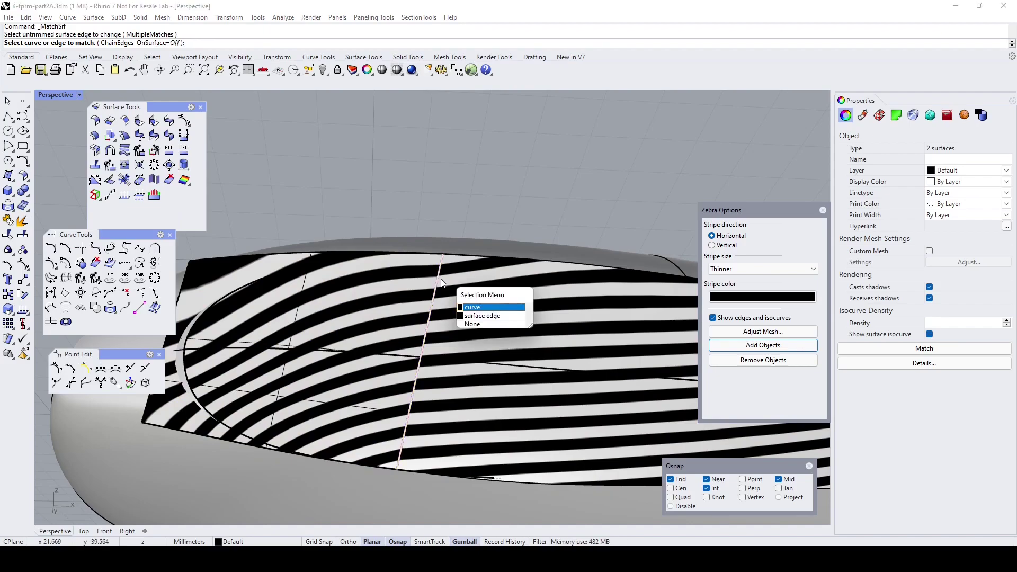
{"action": "left_click", "coordinate": [475, 316]}
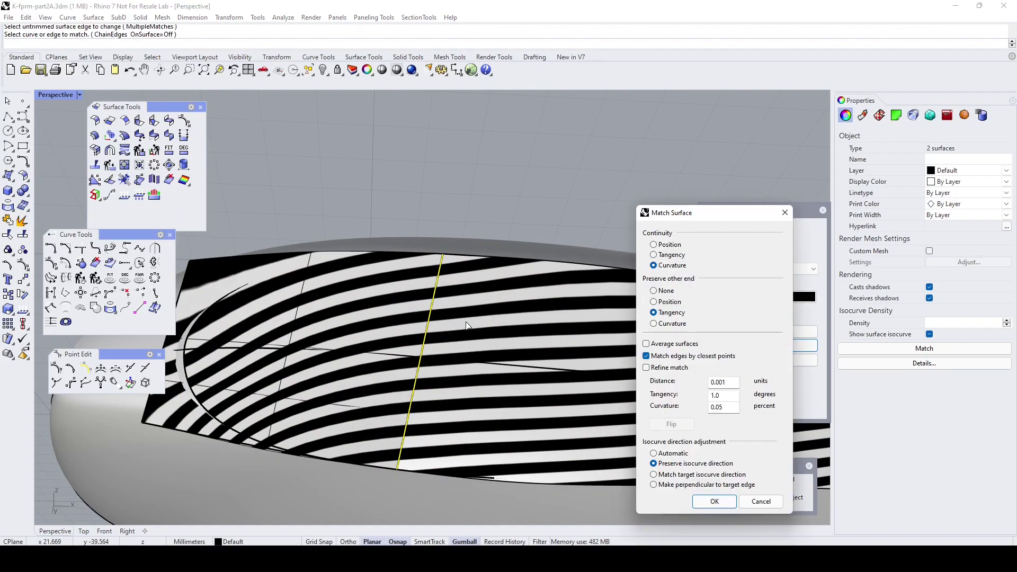
Preview tangency continuity, then apply the match with Curvature continuity, preserving tangency at the other end and the isocurve direction.
{"action": "right_click_drag", "start_coordinate": [416, 371], "coordinate": [435, 346]}
{"action": "right_click_drag", "start_coordinate": [492, 289], "coordinate": [636, 267]}
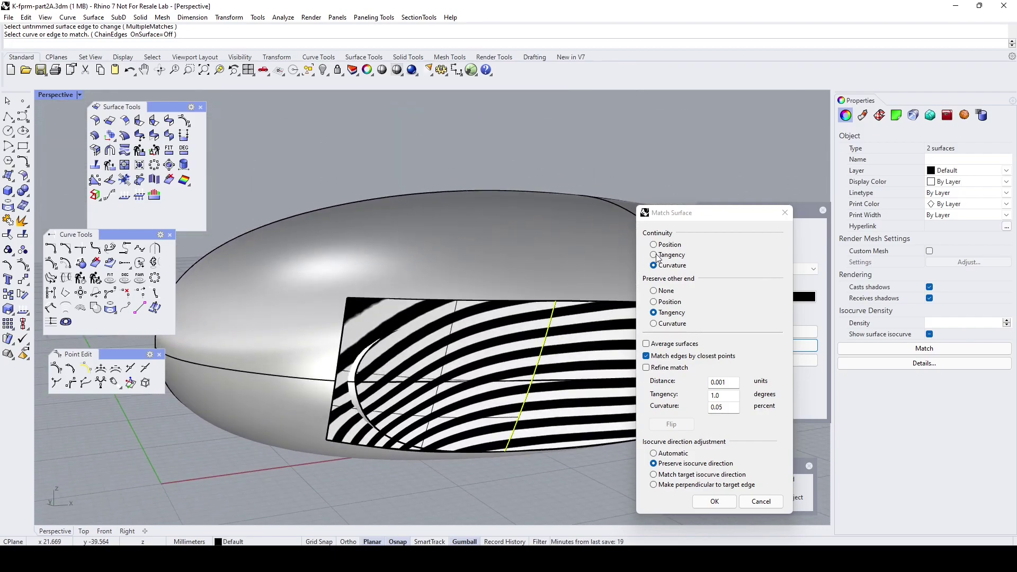
{"action": "left_click", "coordinate": [655, 255]}
{"action": "right_click_drag", "start_coordinate": [572, 296], "coordinate": [493, 300]}
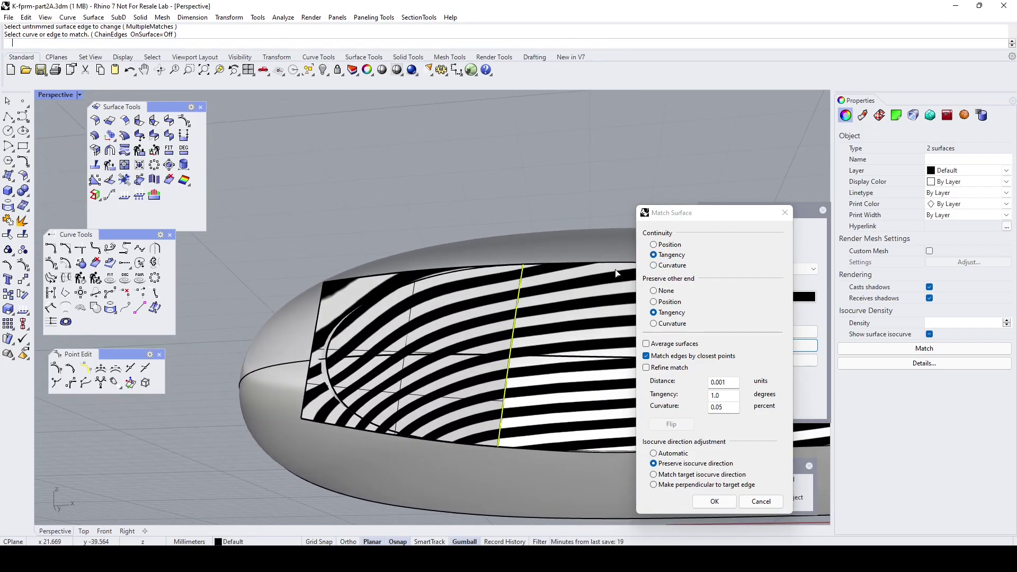
{"action": "left_click", "coordinate": [655, 266]}
{"action": "right_click_drag", "start_coordinate": [533, 331], "coordinate": [542, 380]}
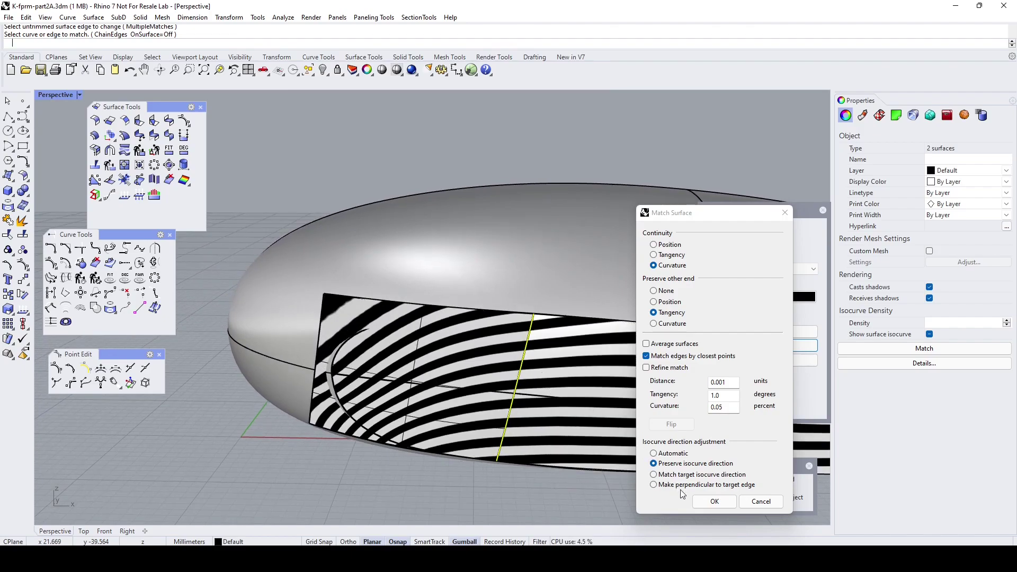
{"action": "left_click", "coordinate": [711, 502]}
{"action": "right_click_drag", "start_coordinate": [554, 360], "coordinate": [334, 347]}
{"action": "scroll", "coordinate": [459, 386], "scroll_direction": "up", "scroll_amount": 3}
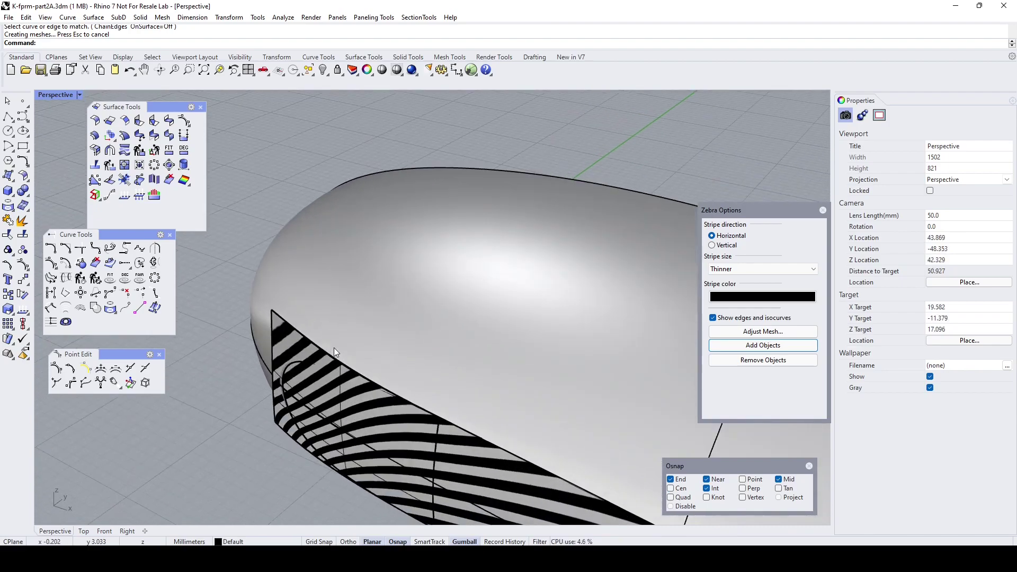
Show the front patch's control points and move the one midway along its upper edge slightly inward.
{"action": "left_click", "coordinate": [339, 363]}
{"action": "scroll", "coordinate": [339, 363], "scroll_direction": "up", "scroll_amount": 3}
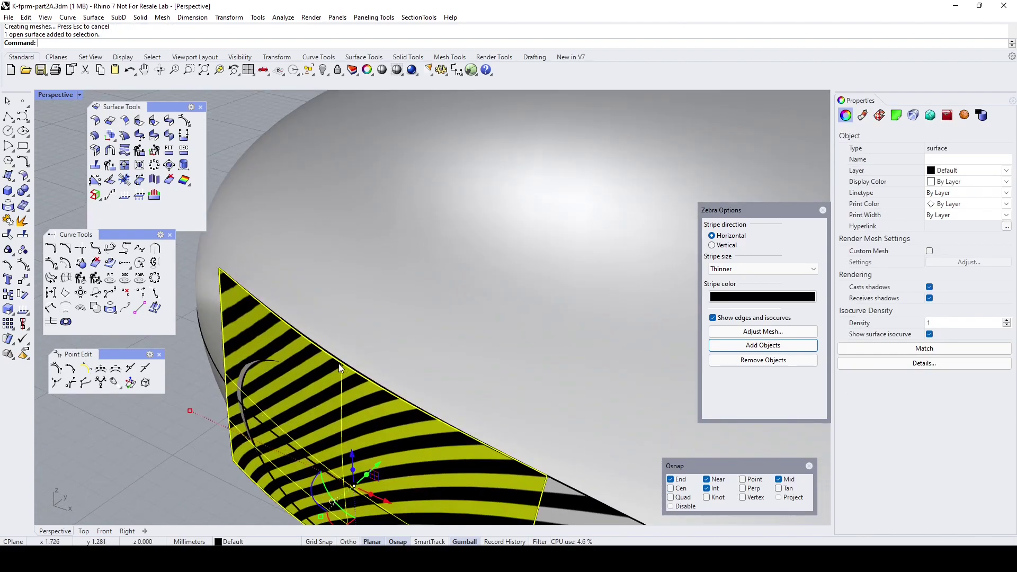
{"action": "left_click", "coordinate": [22, 266]}
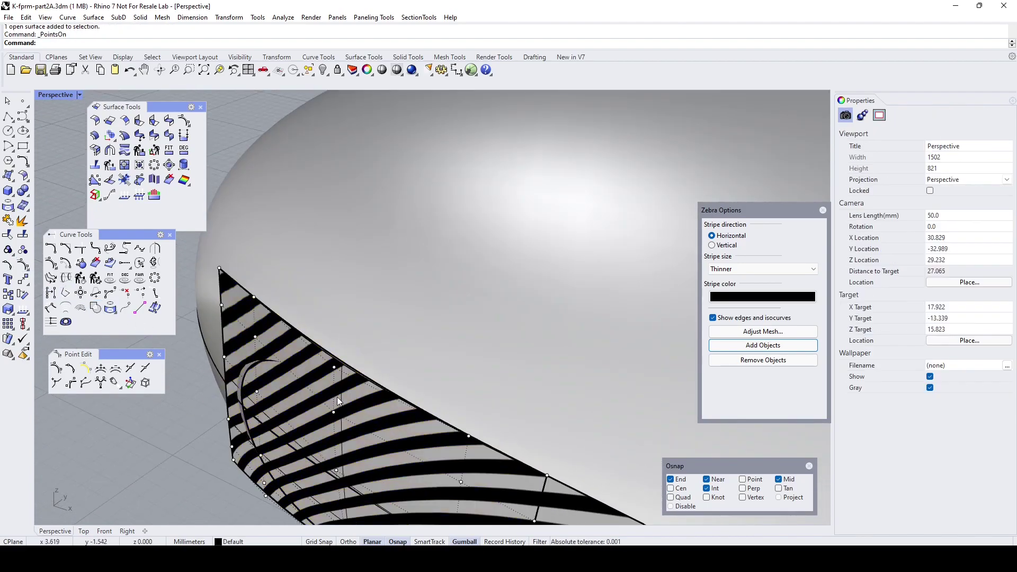
{"action": "scroll", "coordinate": [362, 399], "scroll_direction": "up", "scroll_amount": 3}
{"action": "left_click", "coordinate": [340, 373]}
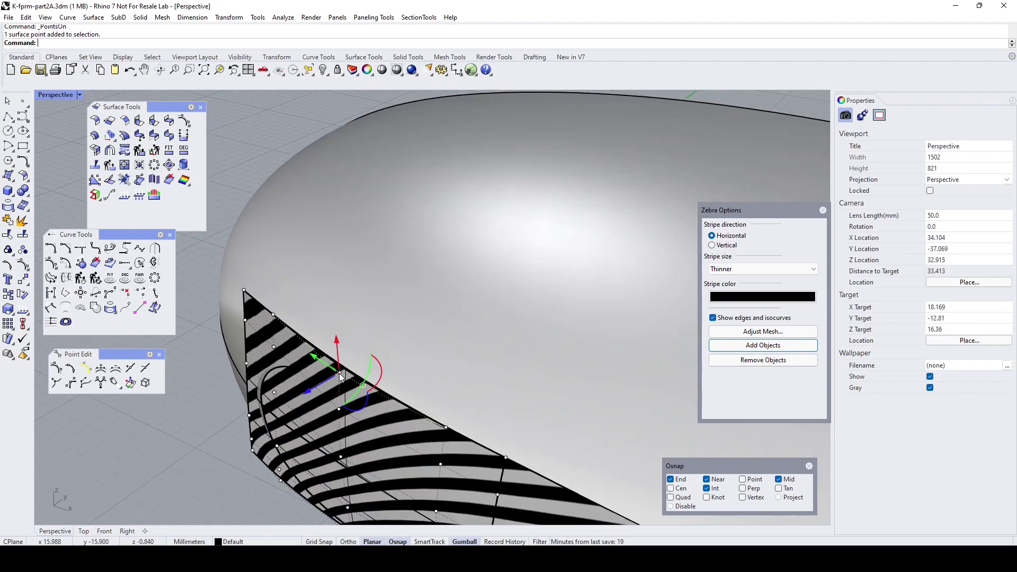
{"action": "left_click_drag", "start_coordinate": [310, 392], "coordinate": [313, 393]}
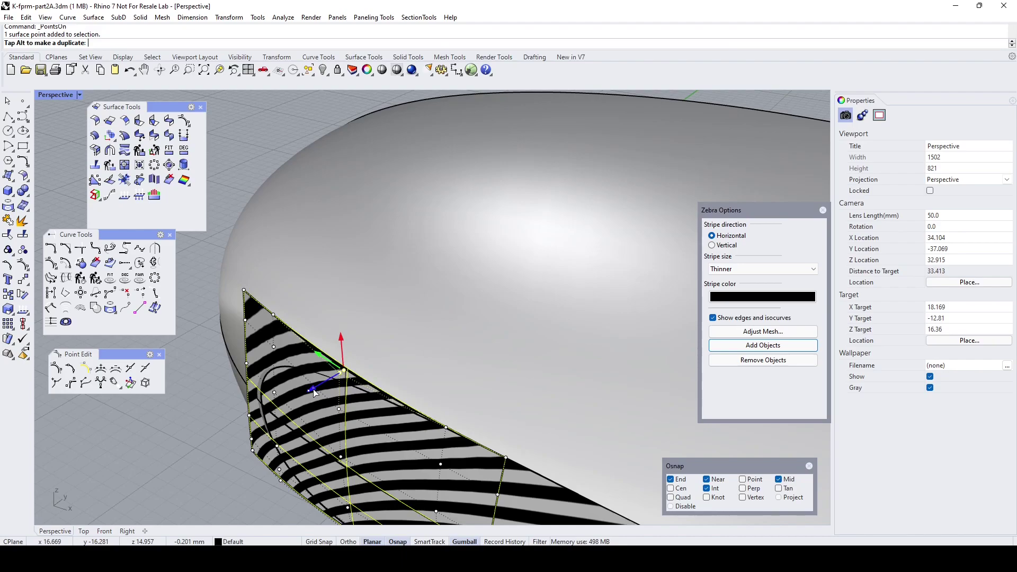
{"action": "left_click_drag", "start_coordinate": [313, 392], "coordinate": [318, 386]}
Move the upper two control points in the column just behind the patch's front edge slightly inward.
{"action": "right_click_drag", "start_coordinate": [295, 320], "coordinate": [300, 343]}
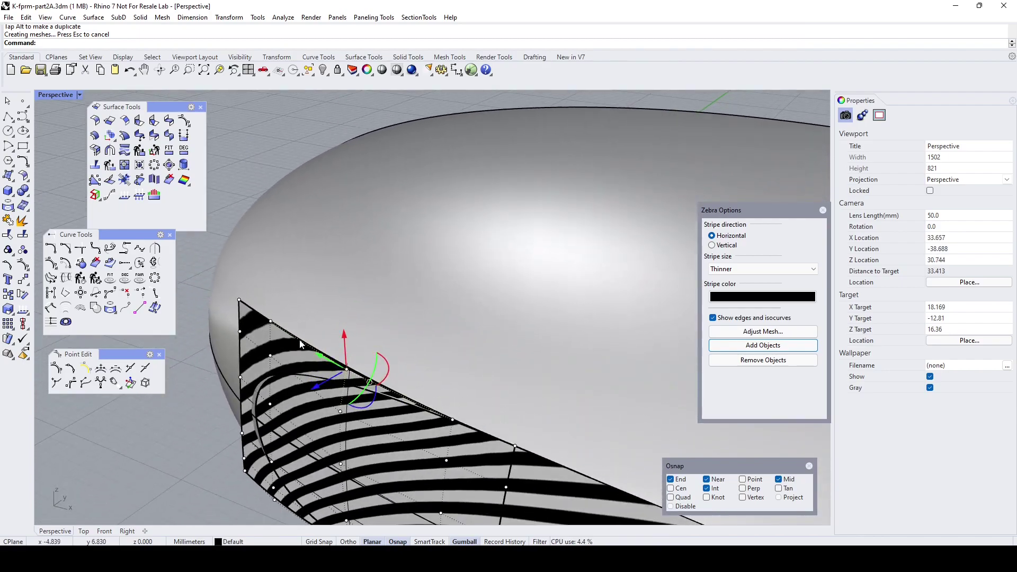
{"action": "left_click", "coordinate": [272, 320]}
{"action": "left_click", "coordinate": [270, 353], "text": "shift"}
{"action": "left_click_drag", "start_coordinate": [236, 352], "coordinate": [250, 365]}
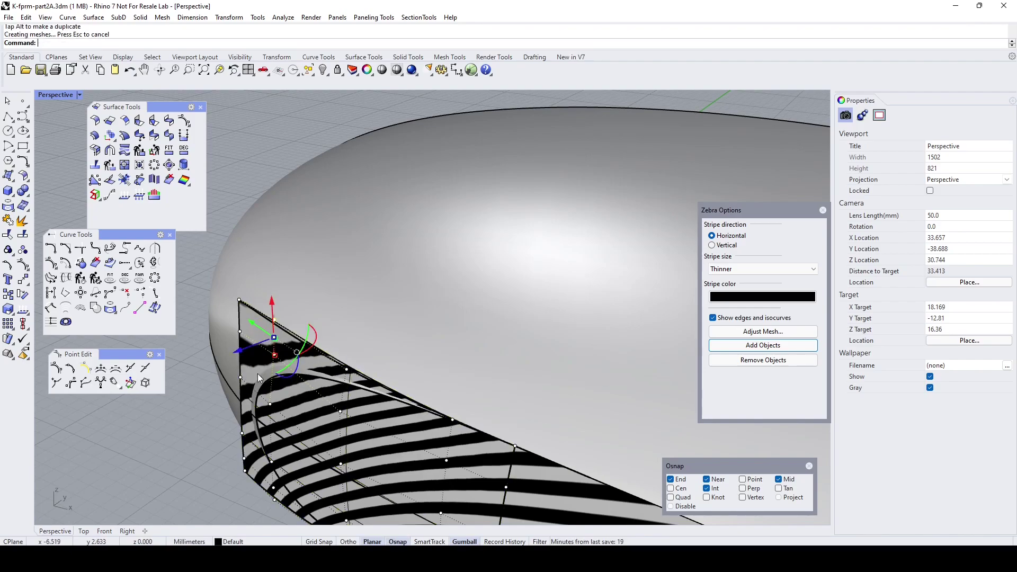
{"action": "right_click_drag", "start_coordinate": [310, 403], "coordinate": [432, 363]}
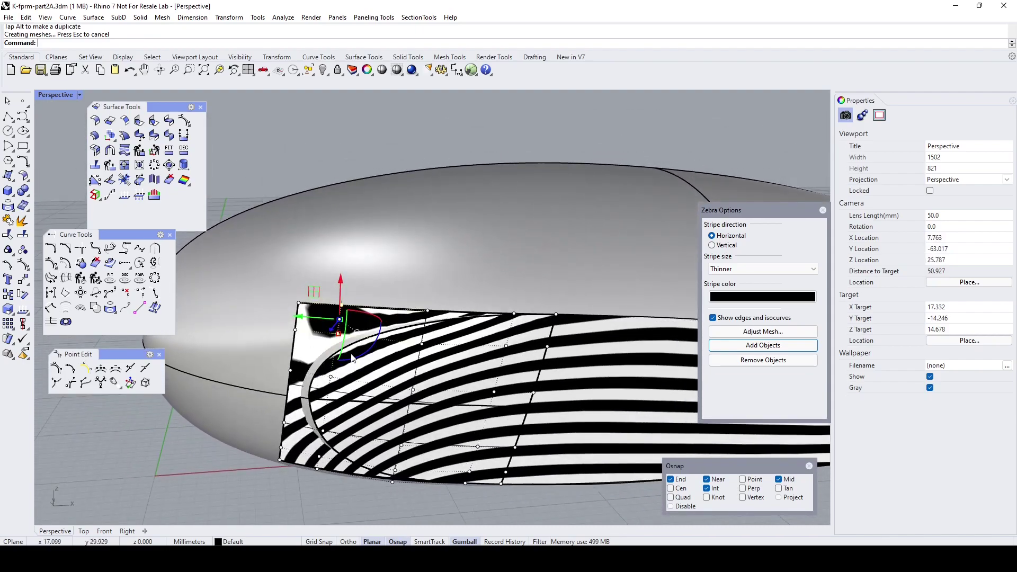
{"action": "right_click_drag", "start_coordinate": [363, 370], "coordinate": [319, 394]}
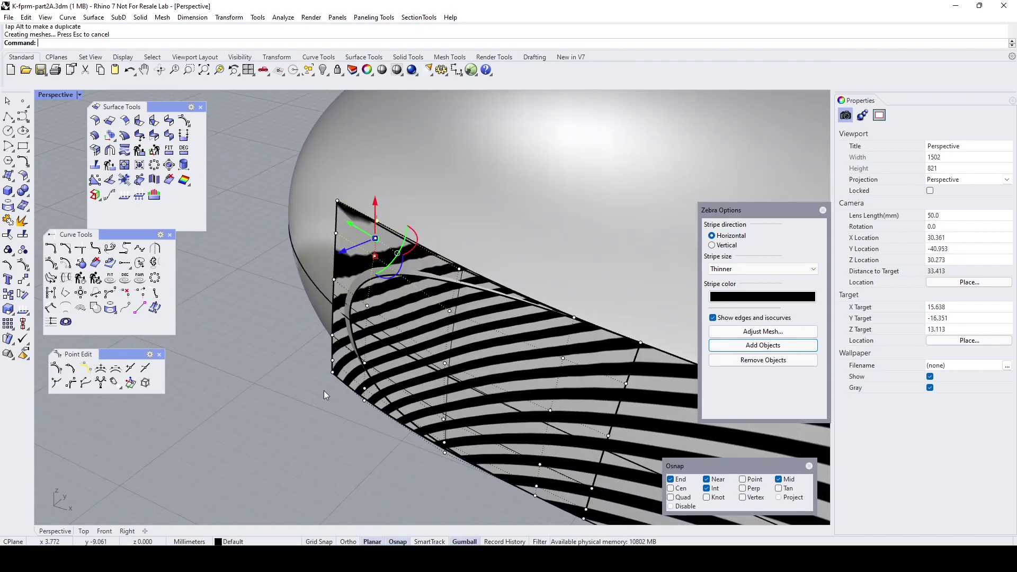
Select the entire row of control points along the patch's front edge and move it slightly inward.
{"action": "left_click", "coordinate": [331, 372]}
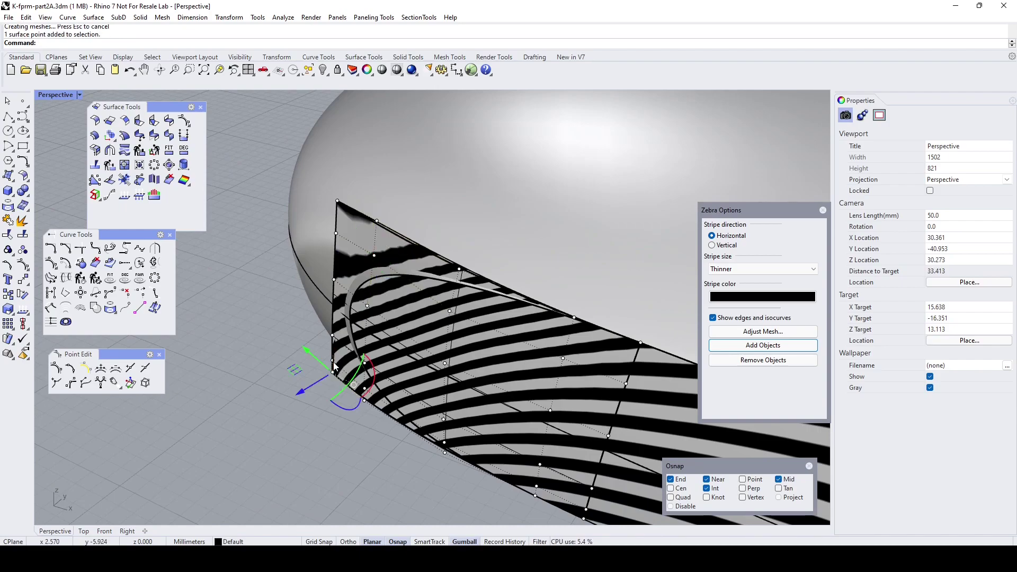
{"action": "scroll", "coordinate": [318, 373], "scroll_direction": "up", "scroll_amount": 8}
{"action": "key", "text": "Escape"}
{"action": "key", "text": "Escape"}
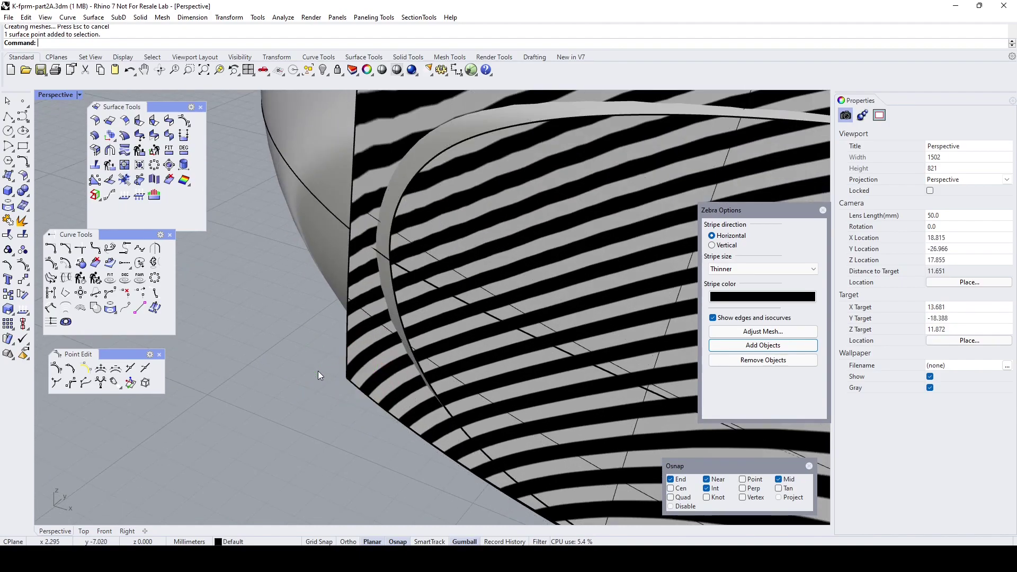
{"action": "left_click", "coordinate": [347, 379]}
{"action": "key", "text": "F10"}
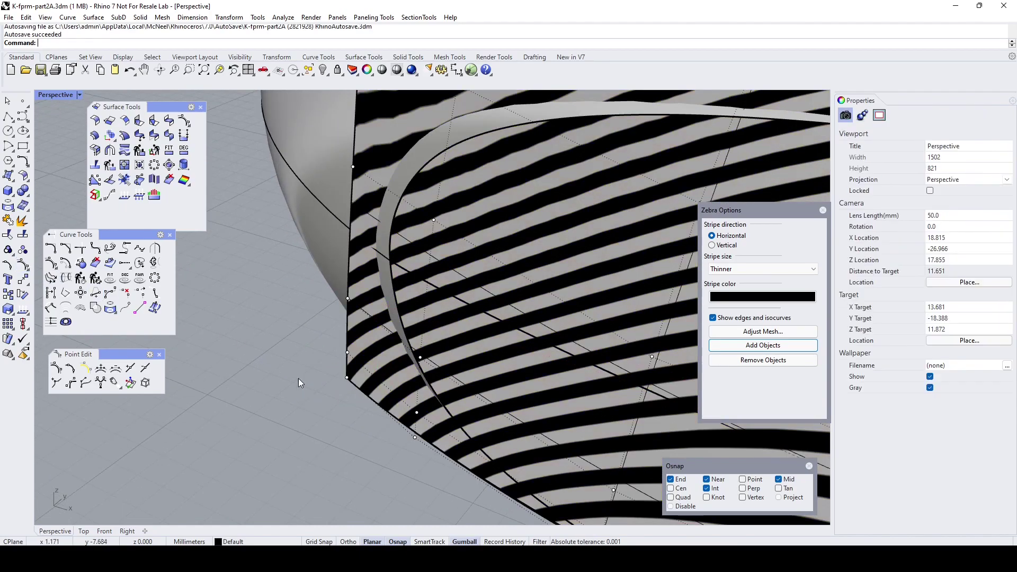
{"action": "left_click", "coordinate": [347, 379]}
{"action": "left_click", "coordinate": [347, 354], "text": "shift"}
{"action": "left_click", "coordinate": [348, 298], "text": "shift"}
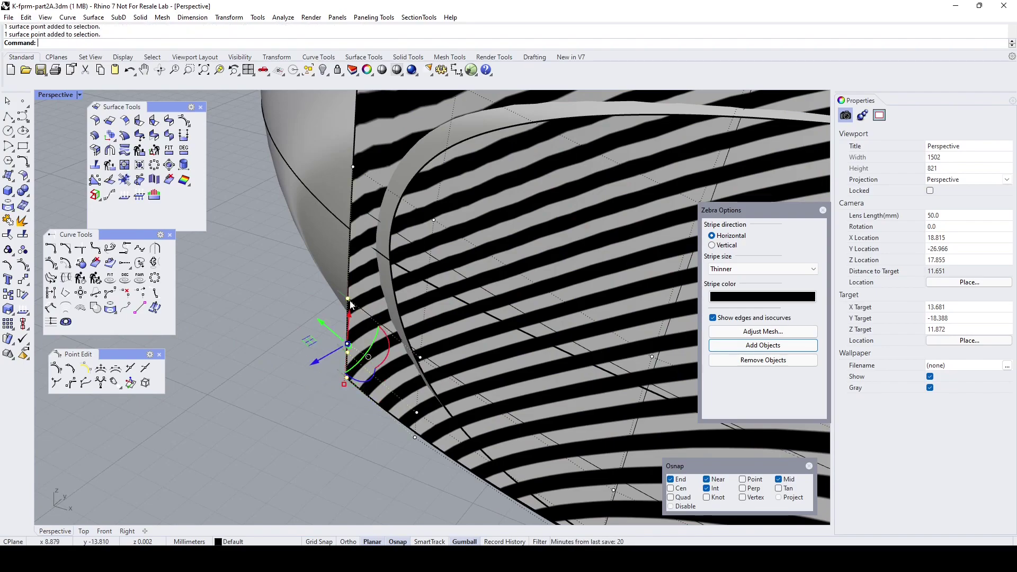
{"action": "scroll", "coordinate": [353, 238], "scroll_direction": "down", "scroll_amount": 4}
{"action": "left_click", "coordinate": [352, 181], "text": "shift"}
{"action": "left_click", "coordinate": [350, 121], "text": "shift"}
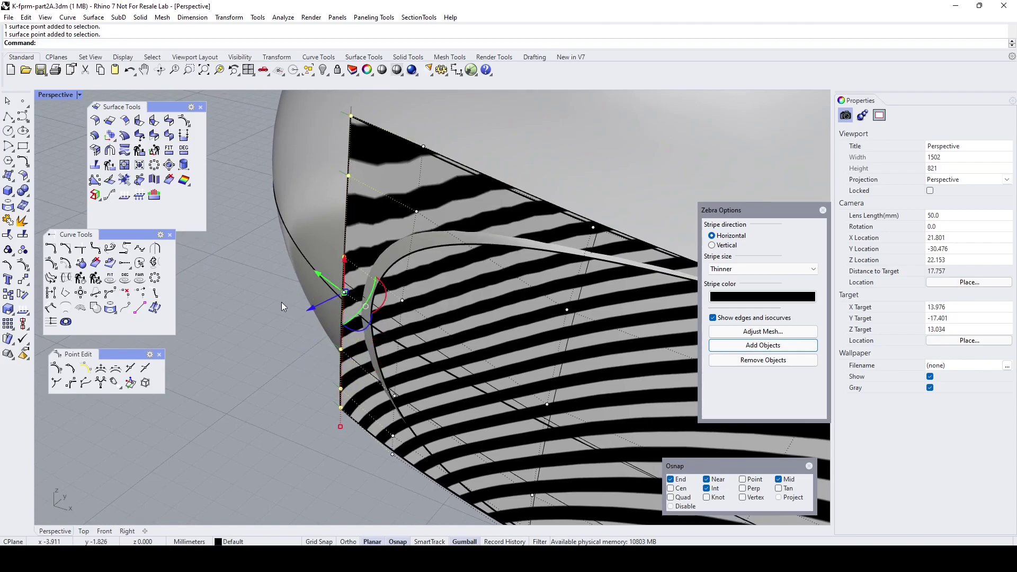
{"action": "left_click_drag", "start_coordinate": [307, 311], "coordinate": [313, 313]}
Examine the zebra stripe flow across the reshaped patch and the seam from several angles, and end the analysis.
{"action": "right_click_drag", "start_coordinate": [403, 381], "coordinate": [507, 333]}
{"action": "scroll", "coordinate": [508, 339], "scroll_direction": "down", "scroll_amount": 5}
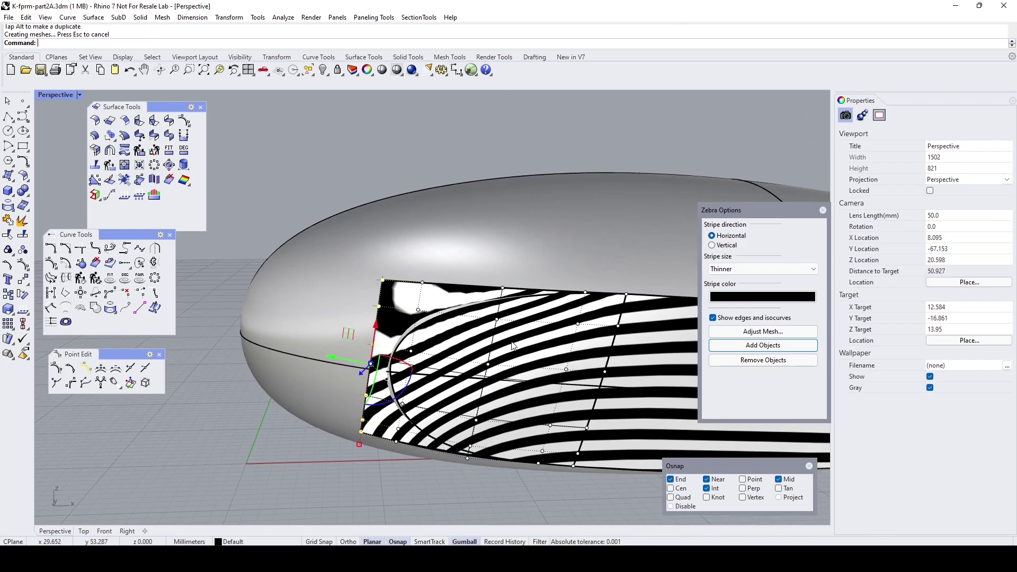
{"action": "right_click_drag", "start_coordinate": [511, 345], "coordinate": [503, 319]}
{"action": "scroll", "coordinate": [504, 319], "scroll_direction": "up", "scroll_amount": 5}
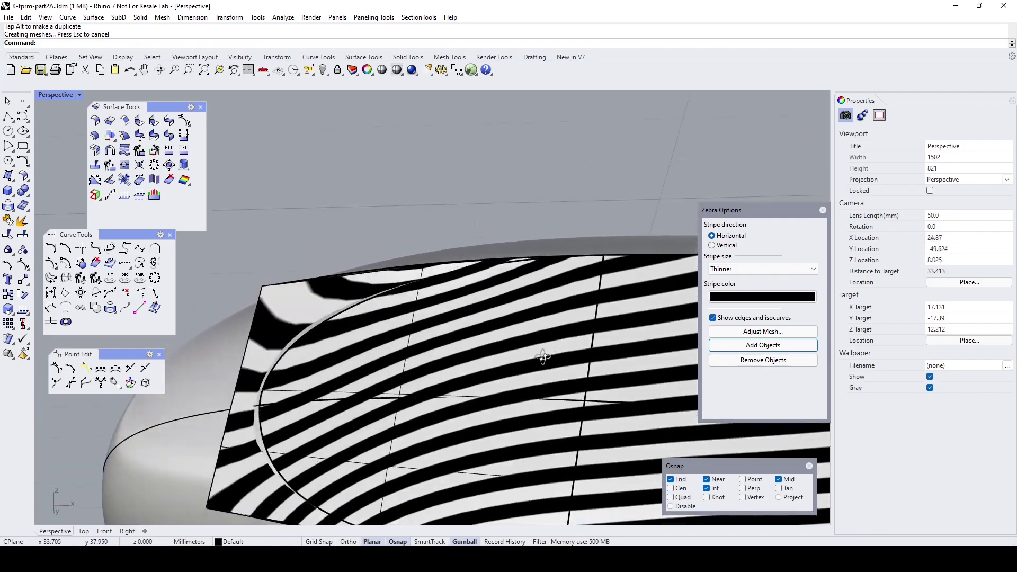
{"action": "right_click_drag", "start_coordinate": [542, 357], "coordinate": [544, 446]}
{"action": "scroll", "coordinate": [542, 355], "scroll_direction": "down", "scroll_amount": 6}
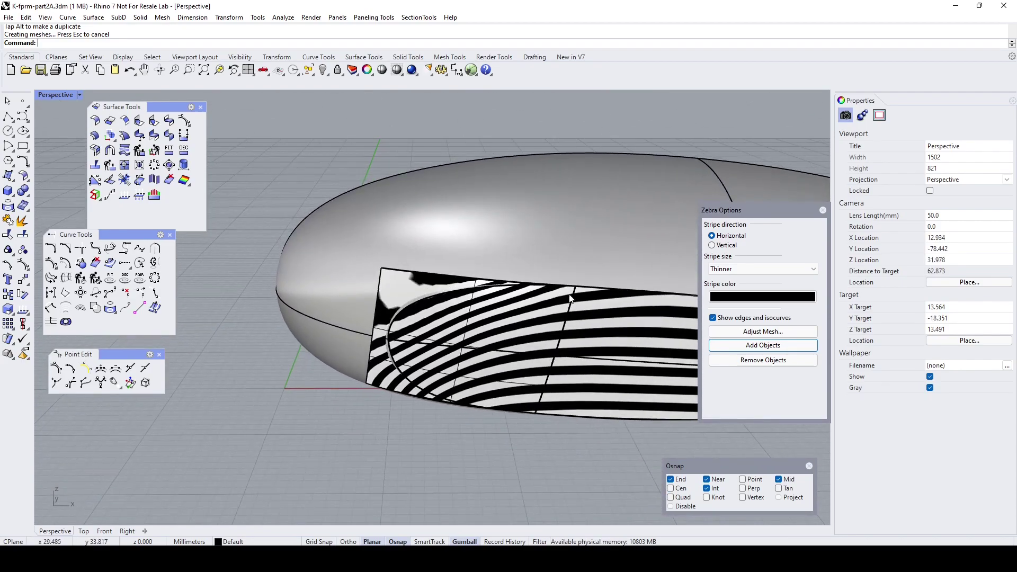
{"action": "right_click_drag", "start_coordinate": [576, 369], "coordinate": [601, 396]}
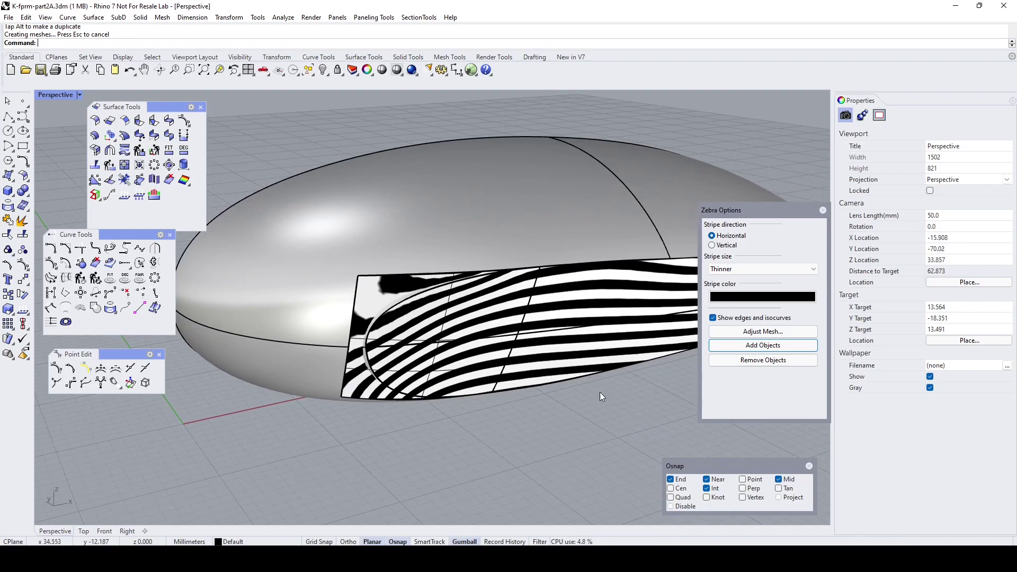
{"action": "left_click", "coordinate": [822, 211]}
Rerun Zebra analysis on the front patch and side surface, check stripe continuity at their seam, and close it.
{"action": "right_click_drag", "start_coordinate": [535, 445], "coordinate": [531, 373]}
{"action": "scroll", "coordinate": [466, 371], "scroll_direction": "up", "scroll_amount": 3}
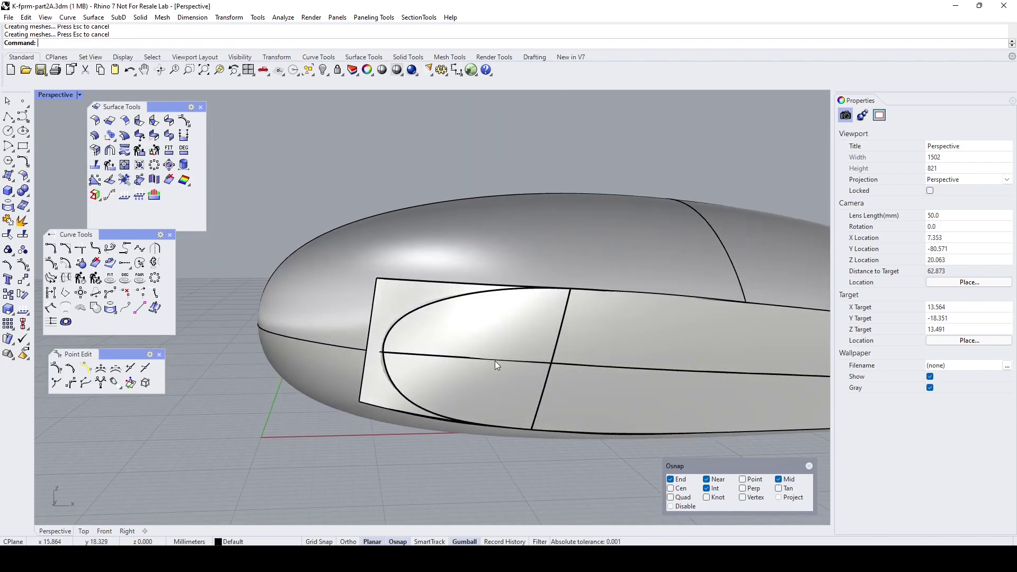
{"action": "left_click", "coordinate": [466, 371]}
{"action": "left_click", "coordinate": [530, 371], "text": "shift"}
{"action": "scroll", "coordinate": [596, 353], "scroll_direction": "up", "scroll_amount": 2}
{"action": "left_click", "coordinate": [283, 16]}
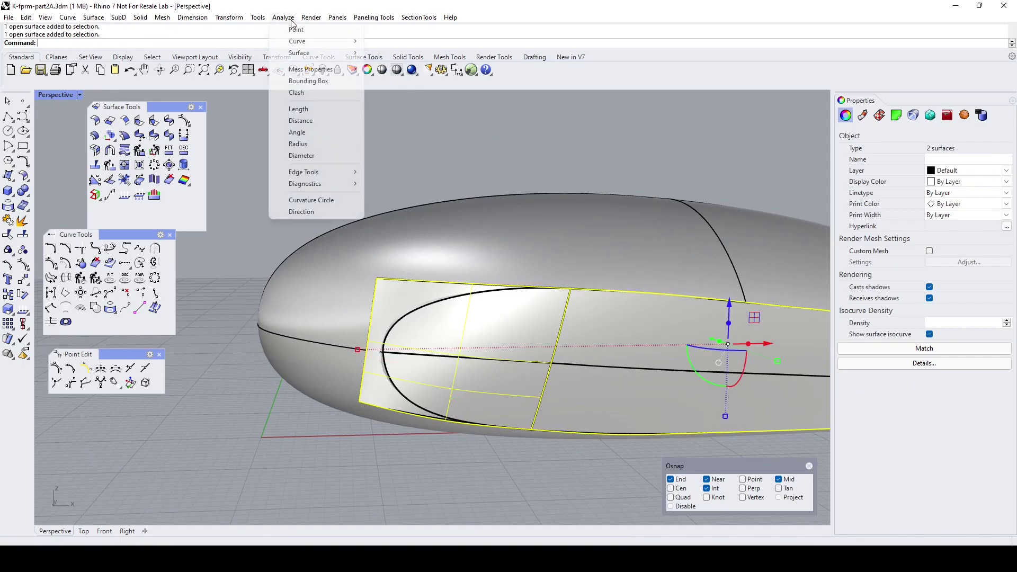
{"action": "mouse_move", "coordinate": [318, 50]}
{"action": "left_click", "coordinate": [402, 85]}
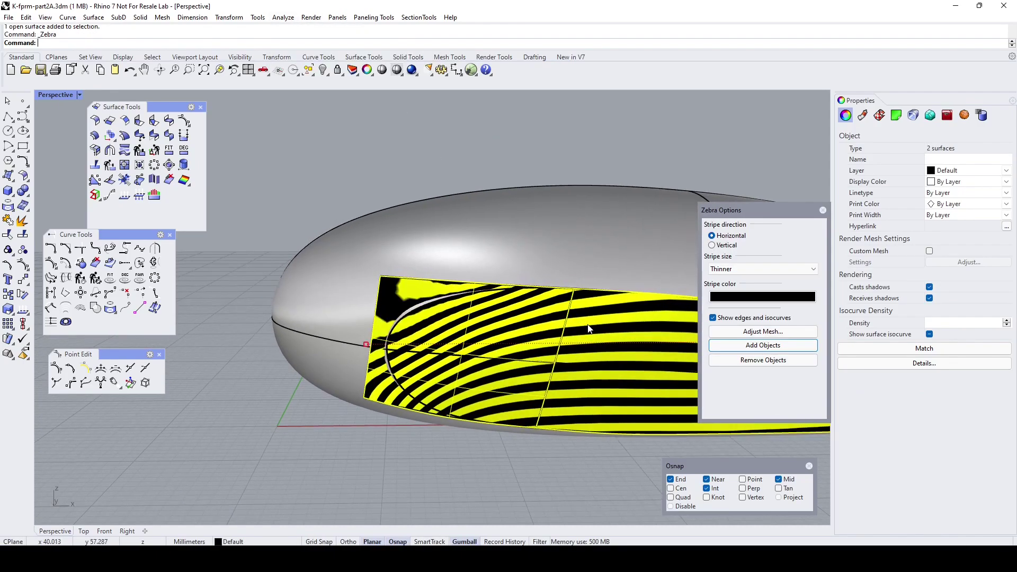
{"action": "key", "text": "Escape"}
{"action": "scroll", "coordinate": [561, 353], "scroll_direction": "up", "scroll_amount": 5}
{"action": "right_click_drag", "start_coordinate": [561, 348], "coordinate": [589, 374]}
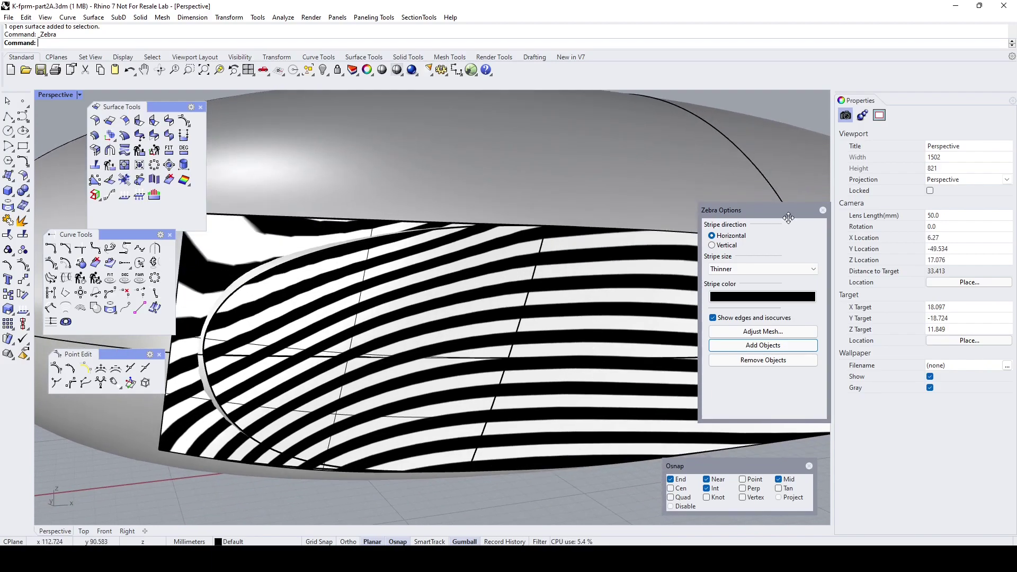
{"action": "left_click", "coordinate": [822, 211]}
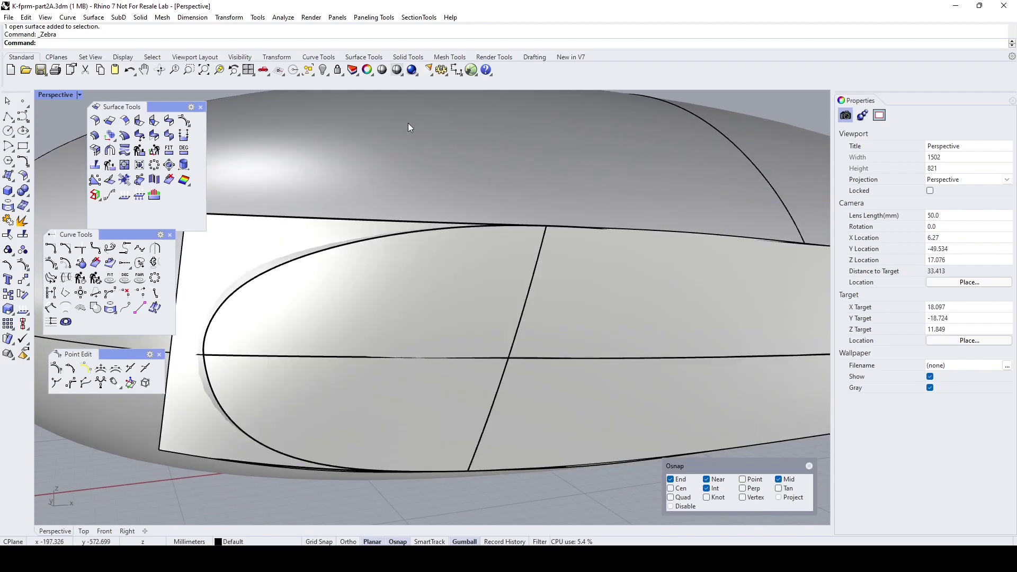
Rematch the front patch's seam edge to the adjoining side surface's edge with Match Surface.
{"action": "left_click", "coordinate": [154, 140]}
{"action": "left_click", "coordinate": [536, 254]}
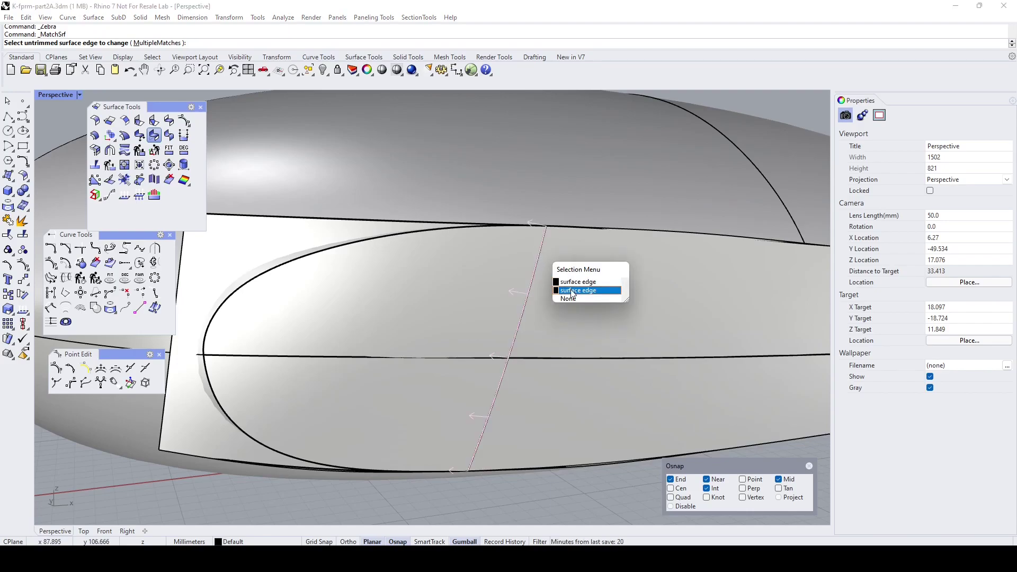
{"action": "left_click", "coordinate": [573, 288]}
{"action": "left_click", "coordinate": [546, 265]}
{"action": "left_click", "coordinate": [587, 290]}
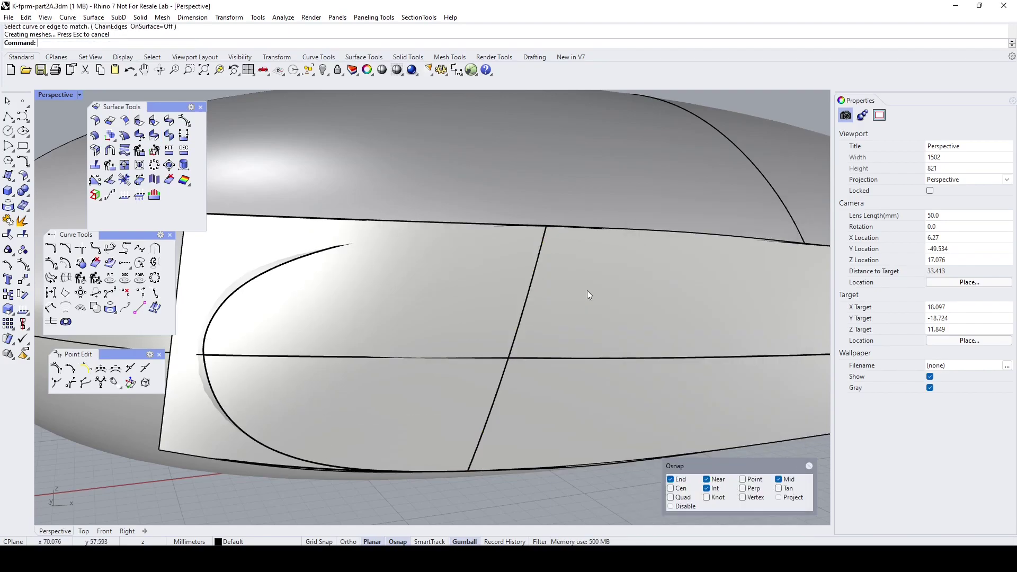
Verify the rematched seam with Zebra analysis on both surfaces, viewing the stripes along the body, and close the analysis.
{"action": "left_click", "coordinate": [580, 307], "text": "shift"}
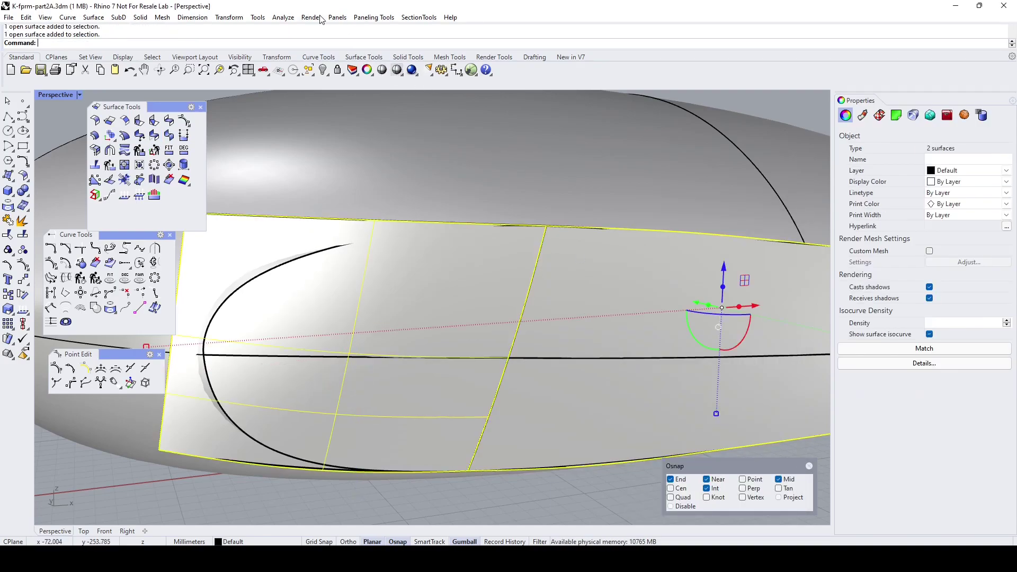
{"action": "left_click", "coordinate": [283, 17]}
{"action": "mouse_move", "coordinate": [307, 53]}
{"action": "left_click", "coordinate": [408, 91]}
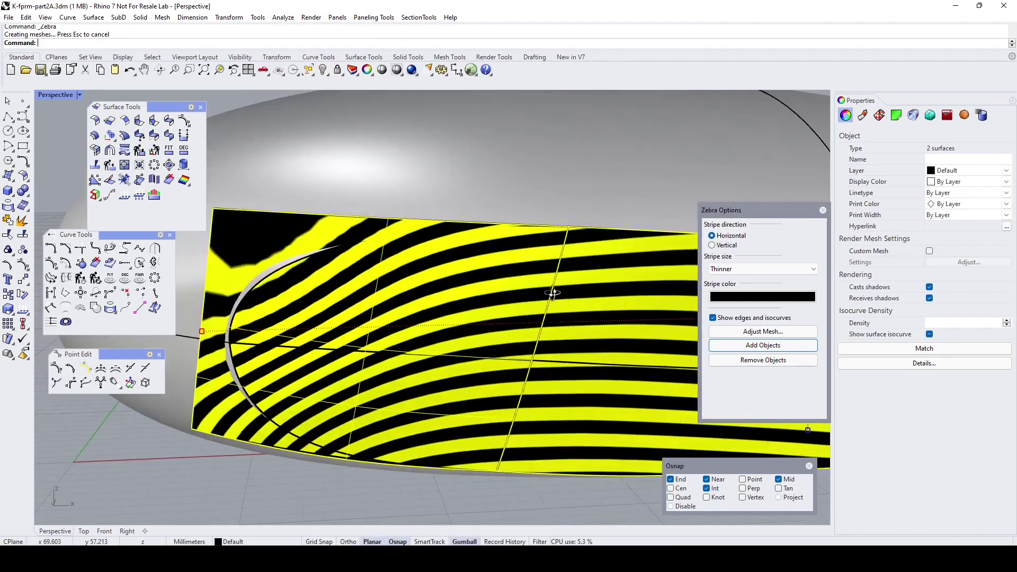
{"action": "right_click_drag", "start_coordinate": [558, 289], "coordinate": [561, 249]}
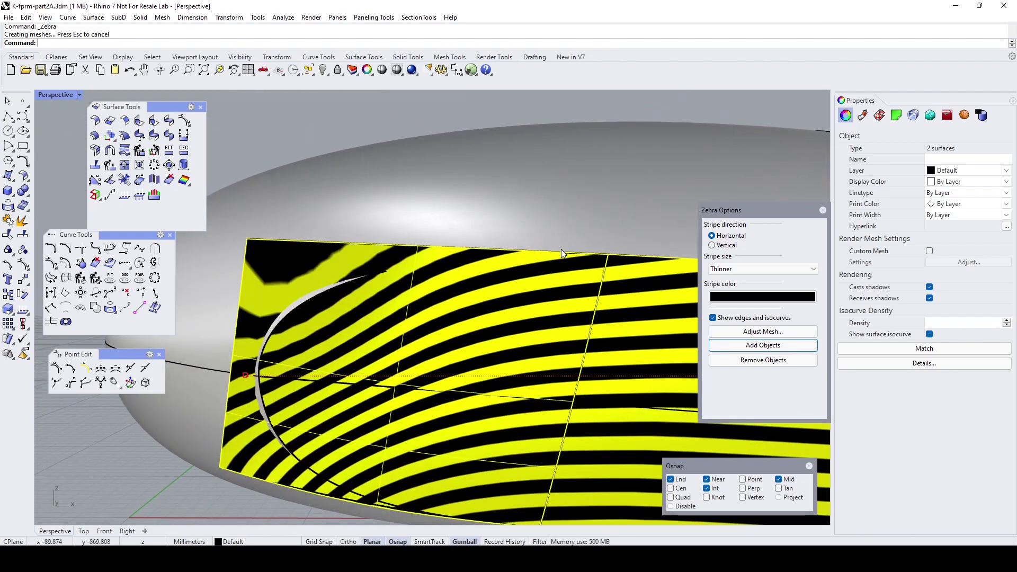
{"action": "scroll", "coordinate": [607, 295], "scroll_direction": "down", "scroll_amount": 3}
{"action": "right_click_drag", "start_coordinate": [607, 295], "coordinate": [497, 295]}
{"action": "key", "text": "Escape"}
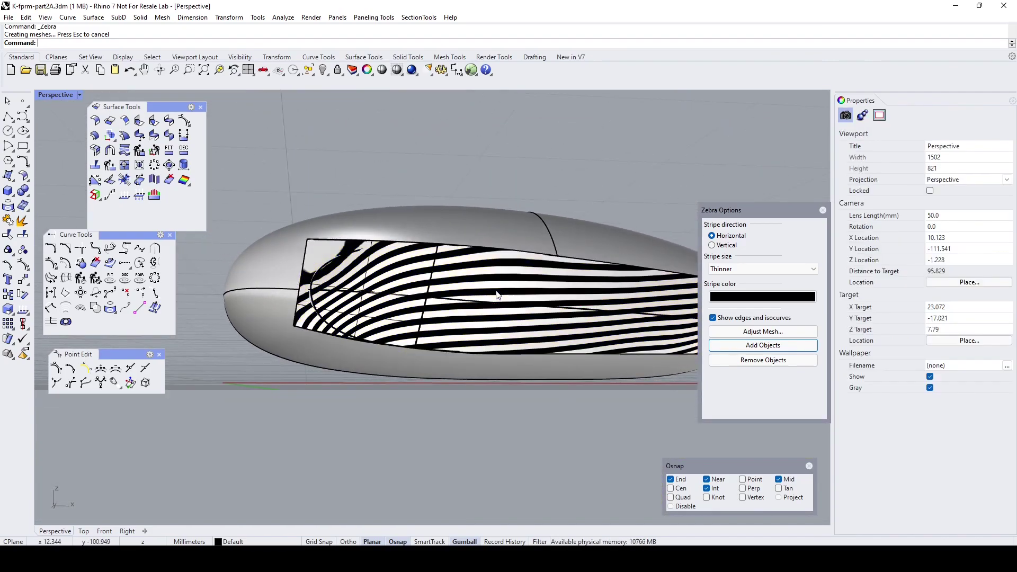
{"action": "left_click", "coordinate": [822, 210]}
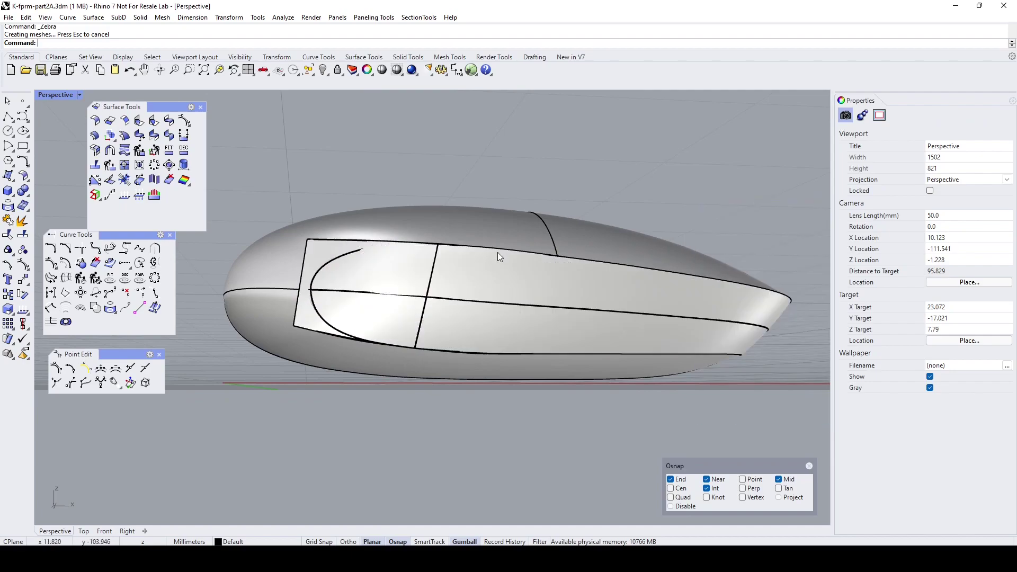
Inspect the shaded front patch and its seam with the side surface, both up close and from a distance.
{"action": "right_click_drag", "start_coordinate": [473, 259], "coordinate": [668, 326]}
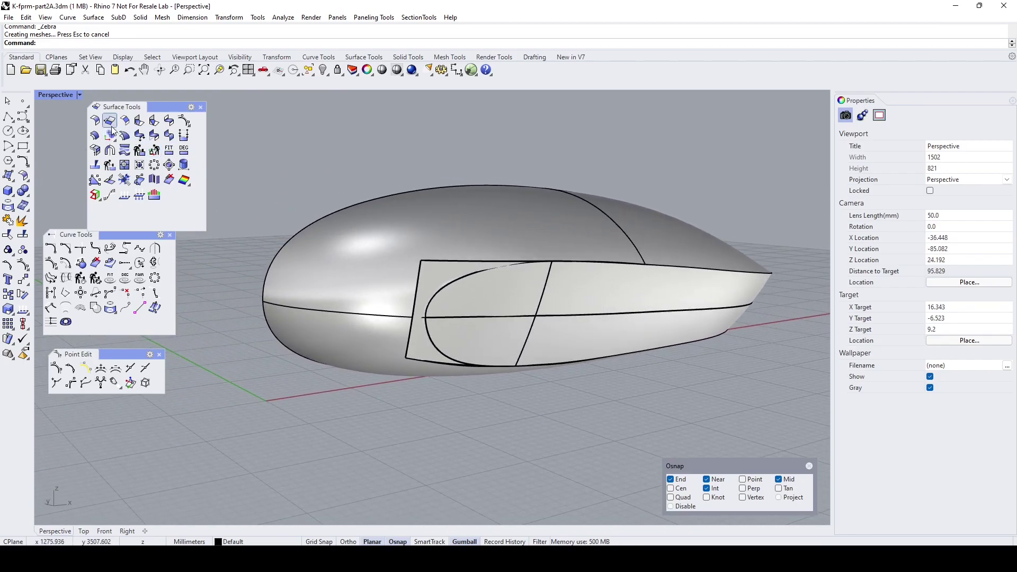
{"action": "left_click", "coordinate": [490, 300]}
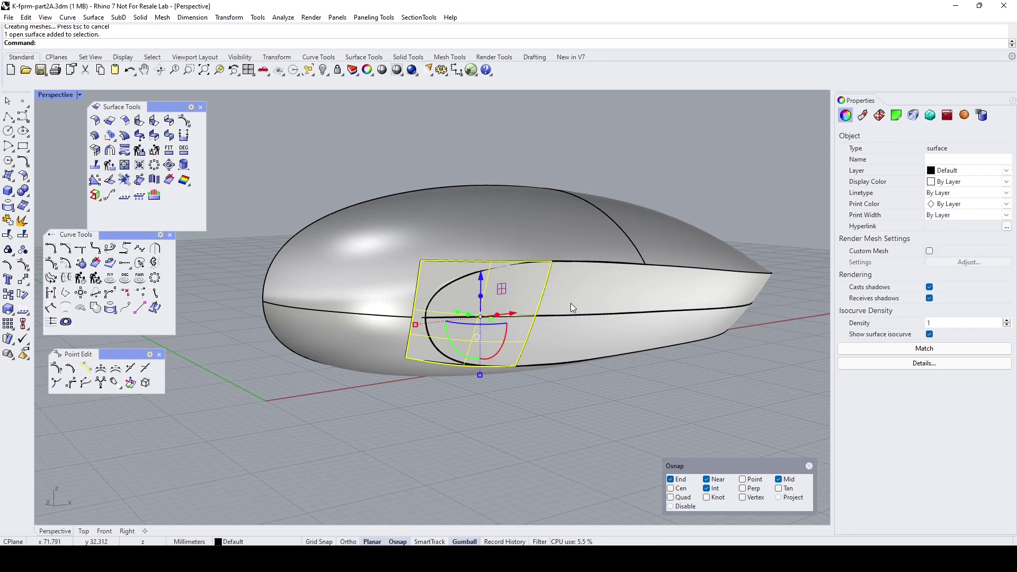
{"action": "scroll", "coordinate": [591, 295], "scroll_direction": "up", "scroll_amount": 5}
{"action": "scroll", "coordinate": [607, 292], "scroll_direction": "up", "scroll_amount": 2}
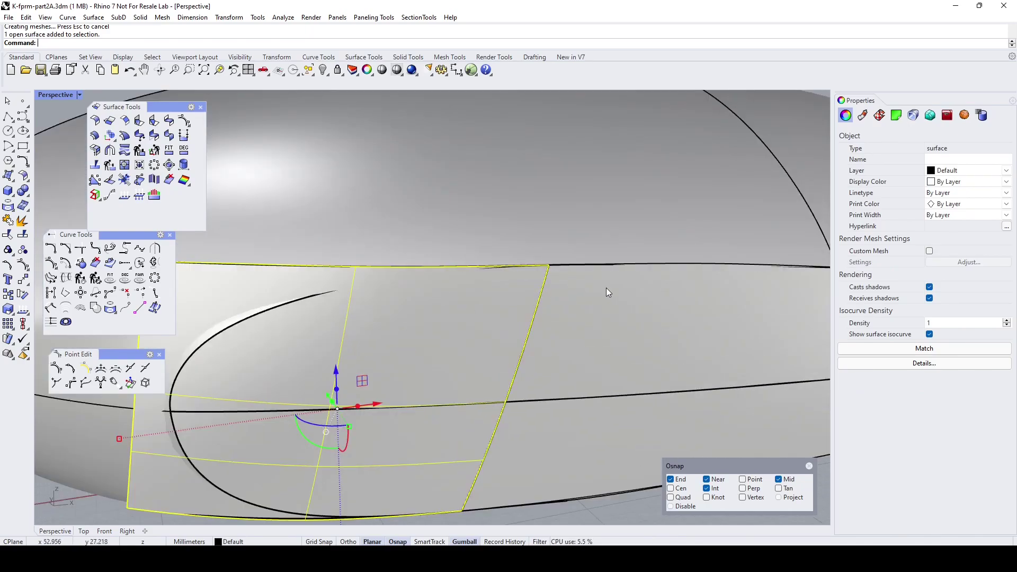
{"action": "scroll", "coordinate": [607, 292], "scroll_direction": "down", "scroll_amount": 4}
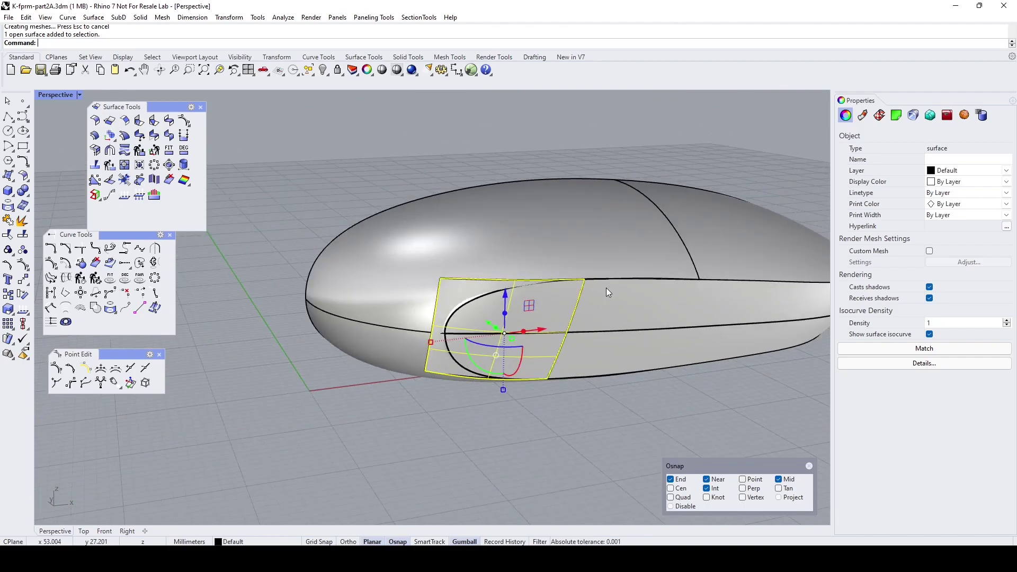
{"action": "key", "text": "Escape"}
{"action": "scroll", "coordinate": [651, 286], "scroll_direction": "up", "scroll_amount": 6}
{"action": "scroll", "coordinate": [646, 276], "scroll_direction": "up", "scroll_amount": 8}
{"action": "scroll", "coordinate": [646, 276], "scroll_direction": "down", "scroll_amount": 16}
{"action": "right_click_drag", "start_coordinate": [652, 300], "coordinate": [534, 289], "text": "shift"}
{"action": "left_click", "coordinate": [376, 305]}
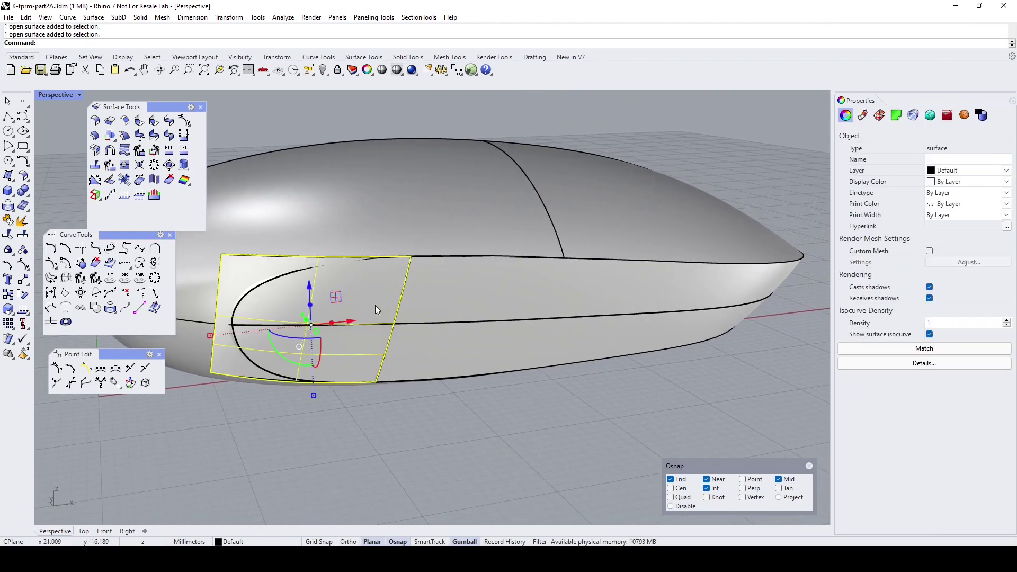
{"action": "left_click", "coordinate": [430, 299], "text": "shift"}
{"action": "key", "text": "Escape"}
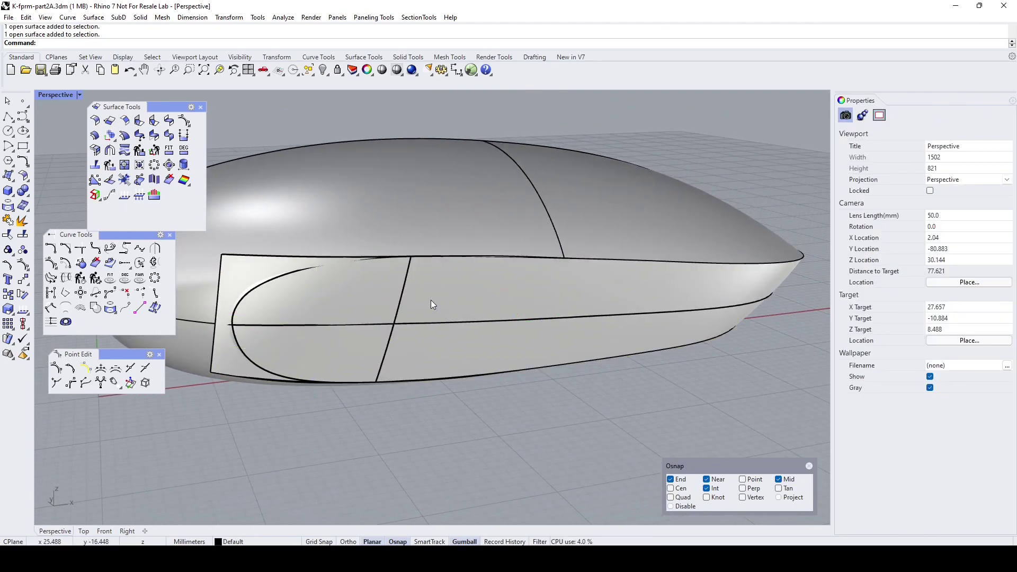
Smoothly extend the front upper body surface's curved lower edge inward, past the front patch.
{"action": "right_click", "coordinate": [431, 299]}
{"action": "left_click", "coordinate": [306, 269]}
{"action": "left_click", "coordinate": [329, 288]}
Try to extend the rear upper body surface from the edge it shares with the side surface.
{"action": "left_click", "coordinate": [599, 284]}
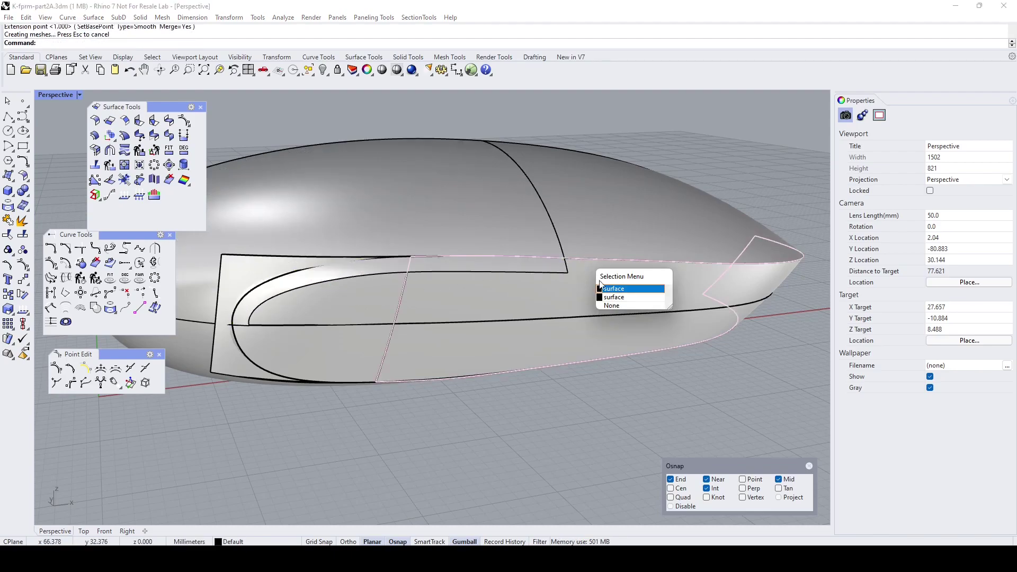
{"action": "left_click", "coordinate": [615, 297]}
{"action": "right_click", "coordinate": [592, 269]}
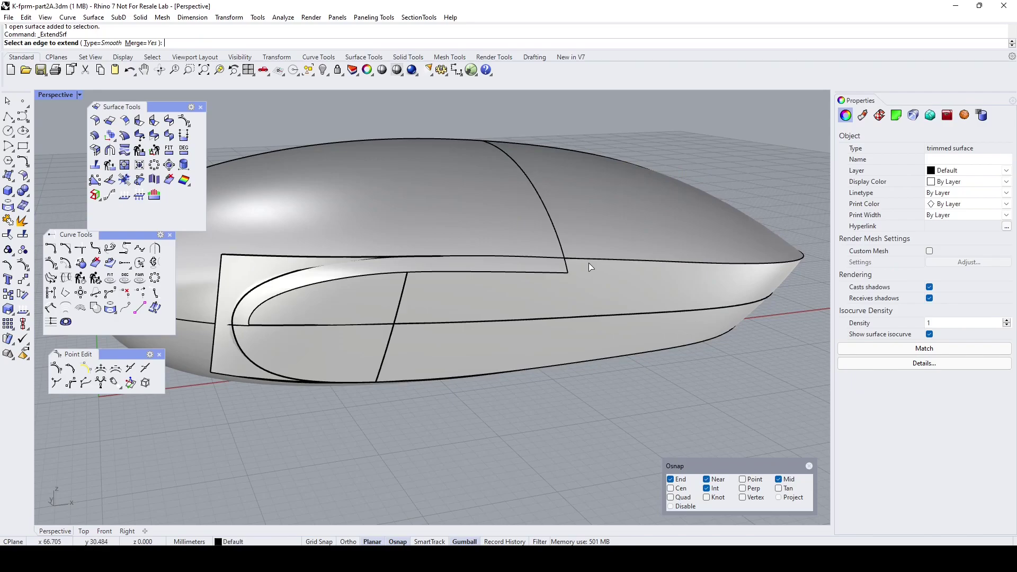
{"action": "left_click", "coordinate": [589, 264]}
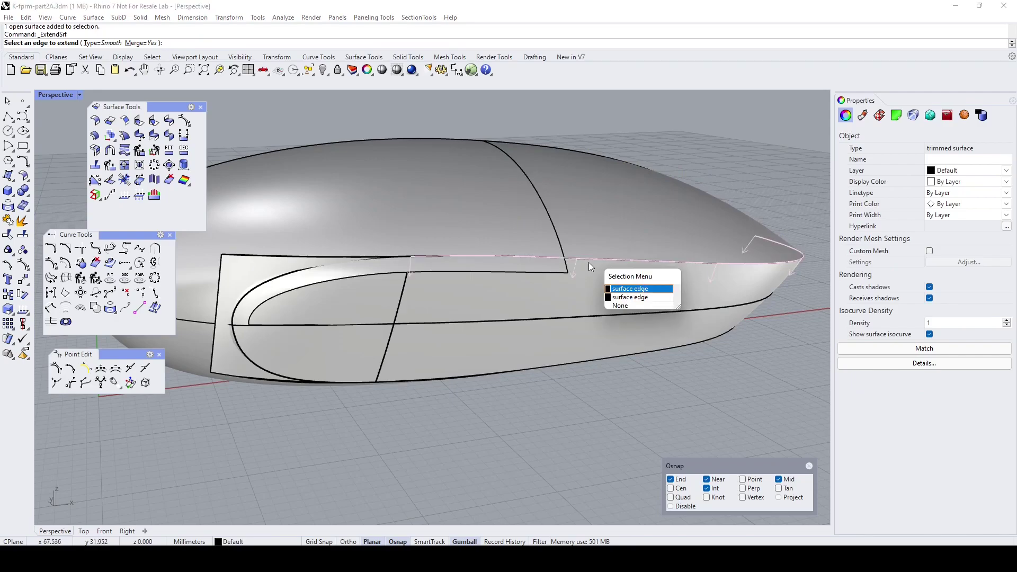
{"action": "left_click", "coordinate": [629, 300]}
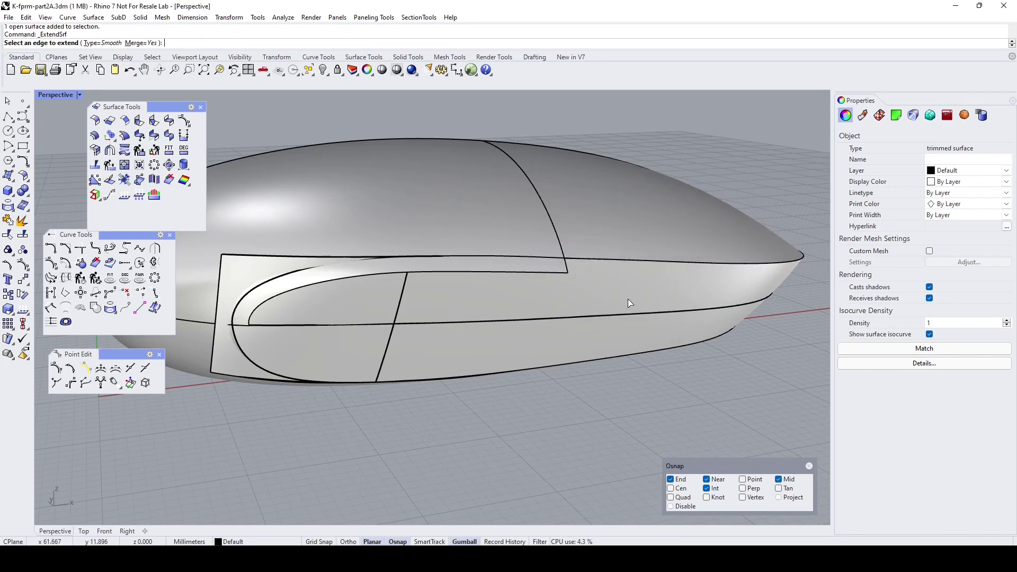
Run Merge Edge on the surface edge at the seam between the rear upper body and the side surface.
{"action": "left_click", "coordinate": [284, 17]}
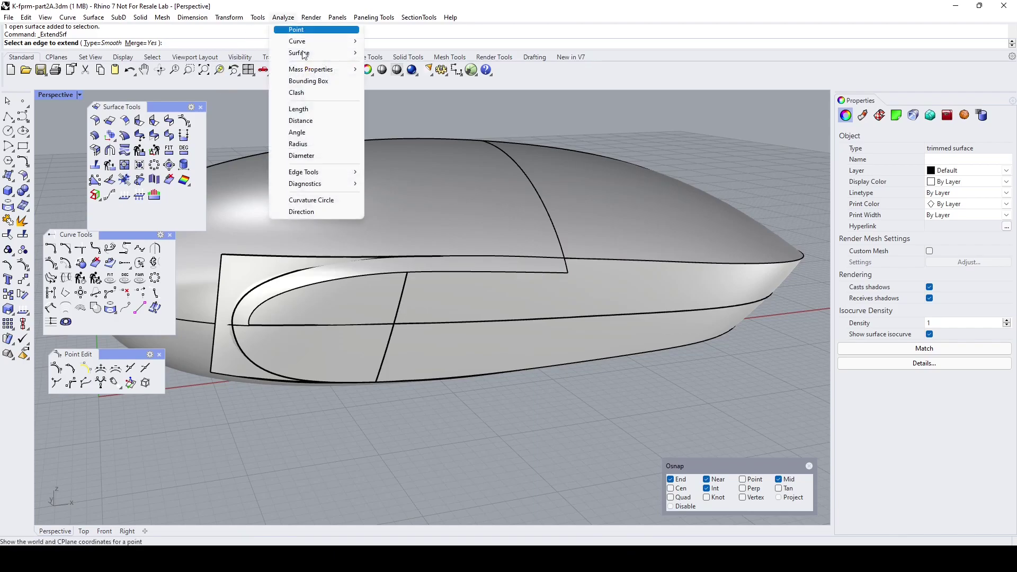
{"action": "mouse_move", "coordinate": [317, 175]}
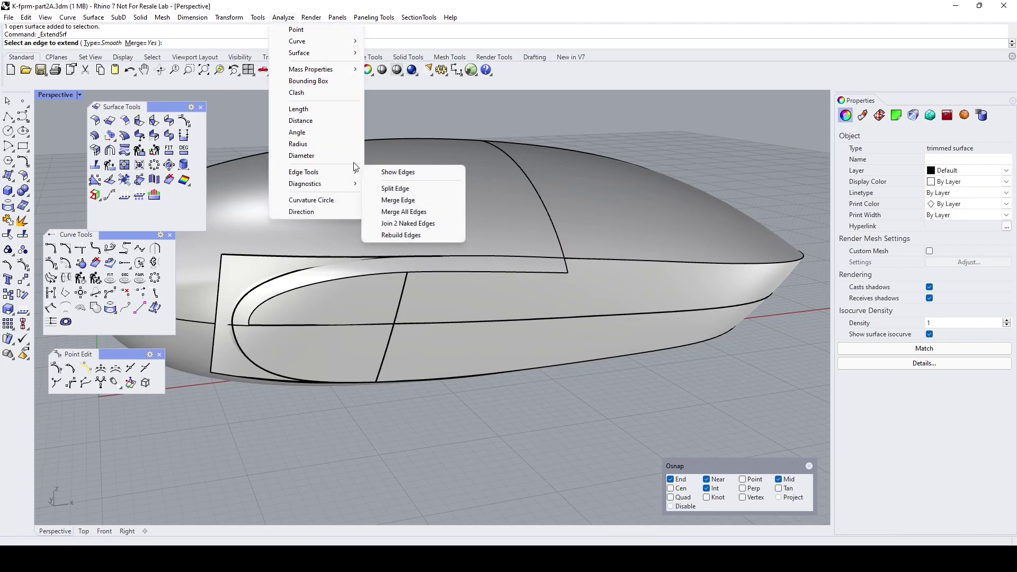
{"action": "left_click", "coordinate": [419, 197]}
{"action": "left_click", "coordinate": [577, 257]}
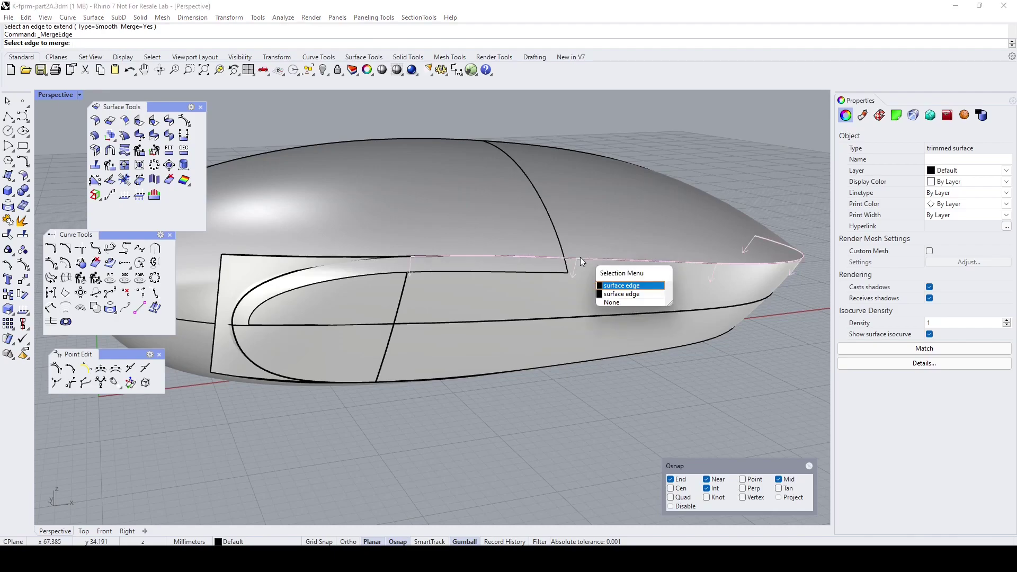
{"action": "left_click", "coordinate": [620, 295]}
{"action": "left_click", "coordinate": [625, 272]}
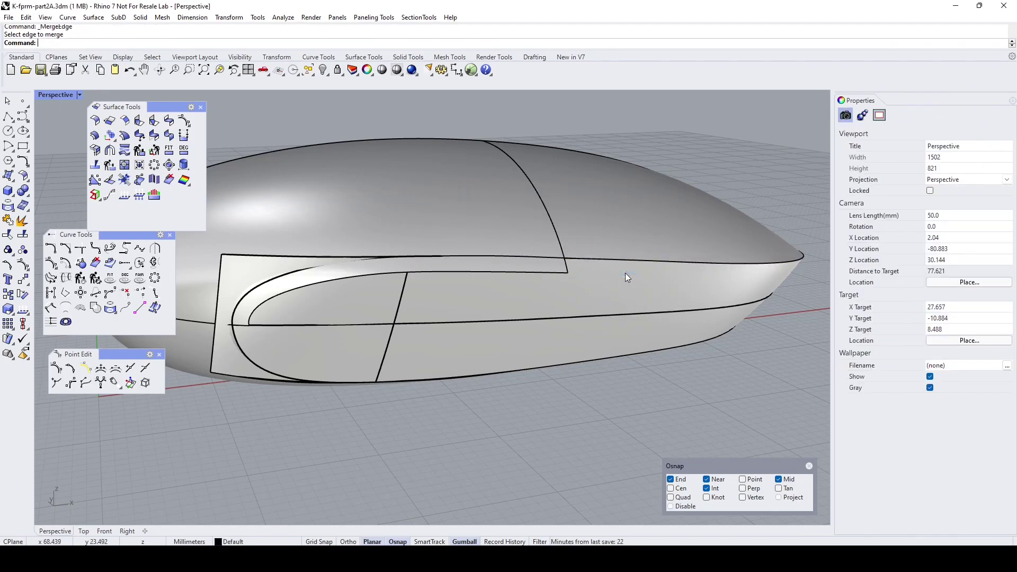
Extend the rear upper body surface's lower edge inward behind the side surface with a smooth extension.
{"action": "left_click", "coordinate": [109, 121]}
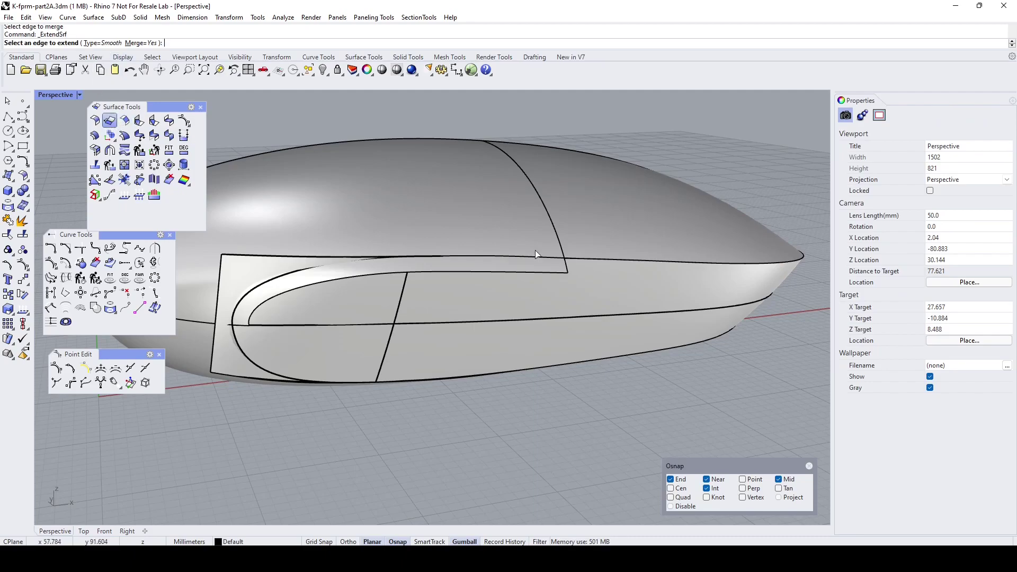
{"action": "left_click", "coordinate": [580, 260]}
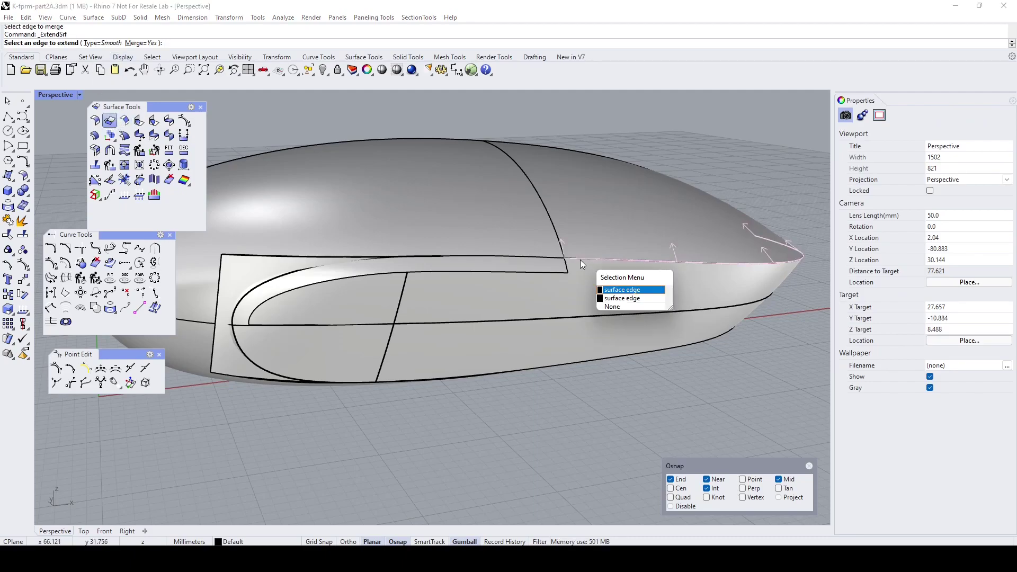
{"action": "left_click", "coordinate": [625, 292]}
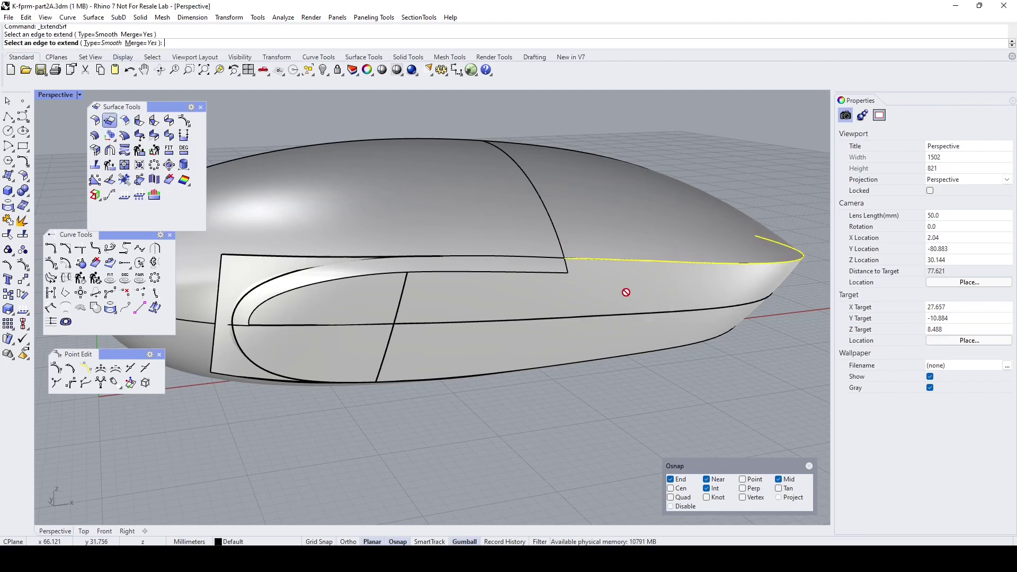
{"action": "left_click", "coordinate": [574, 268]}
Extend the upper edges of the front patch and the adjoining side surface slightly beyond the body.
{"action": "right_click_drag", "start_coordinate": [574, 268], "coordinate": [293, 351]}
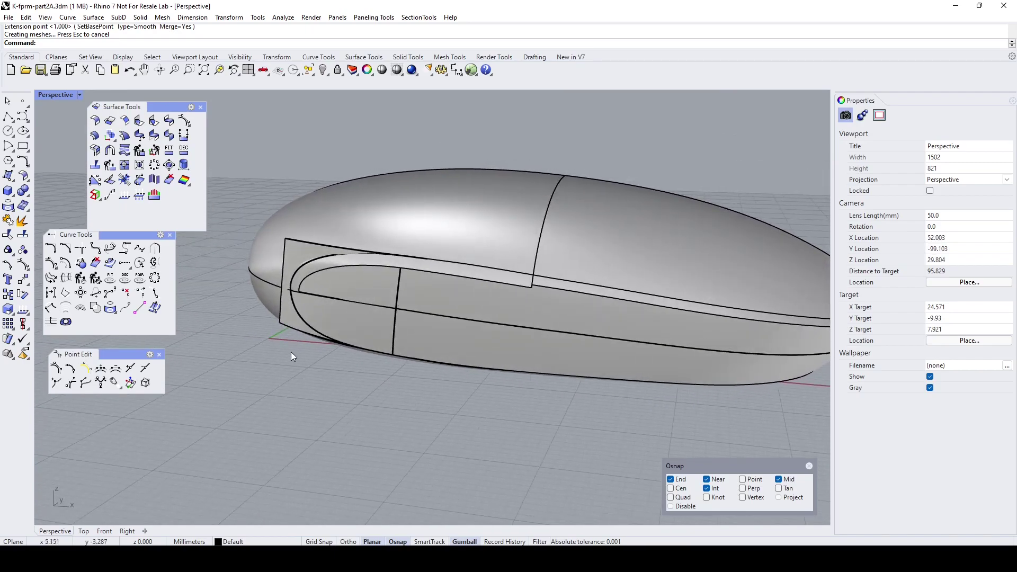
{"action": "key", "text": "Return"}
{"action": "left_click", "coordinate": [306, 243]}
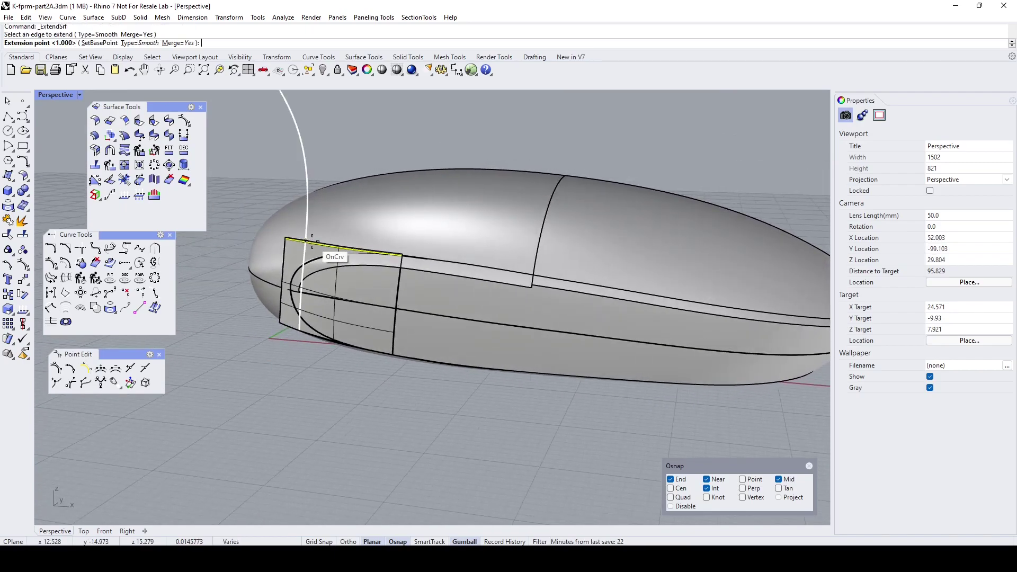
{"action": "left_click", "coordinate": [432, 258]}
{"action": "key", "text": "Return"}
{"action": "left_click", "coordinate": [441, 264]}
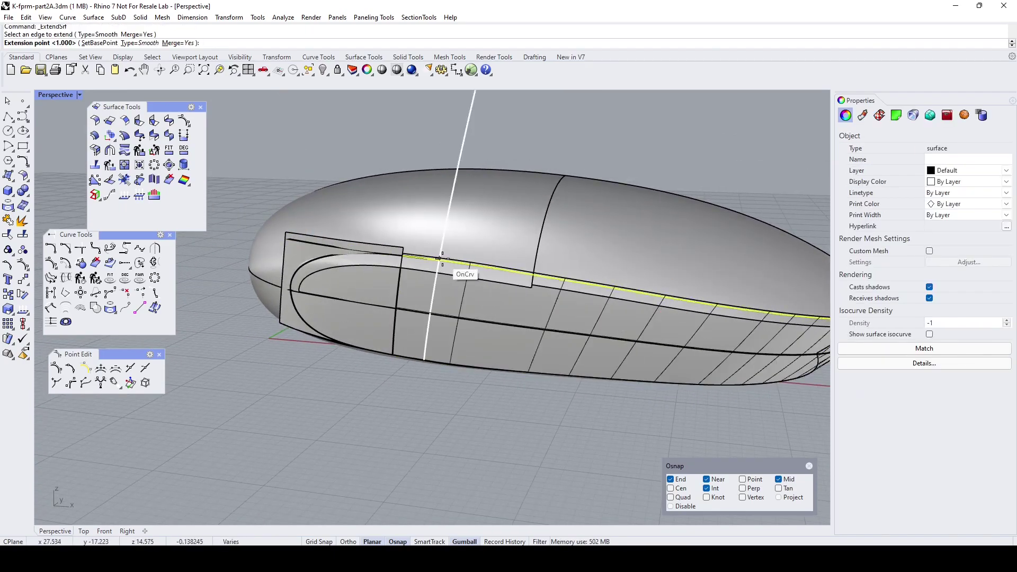
{"action": "key", "text": "Escape"}
Extend the front patch's lower edge slightly past the body's underside with a smooth extension.
{"action": "mouse_move", "coordinate": [454, 281]}
{"action": "right_mouse_down"}
{"action": "mouse_move", "coordinate": [443, 252]}
{"action": "mouse_move", "coordinate": [462, 281]}
{"action": "right_mouse_up"}
{"action": "scroll", "coordinate": [432, 303], "scroll_direction": "up", "scroll_amount": 10}
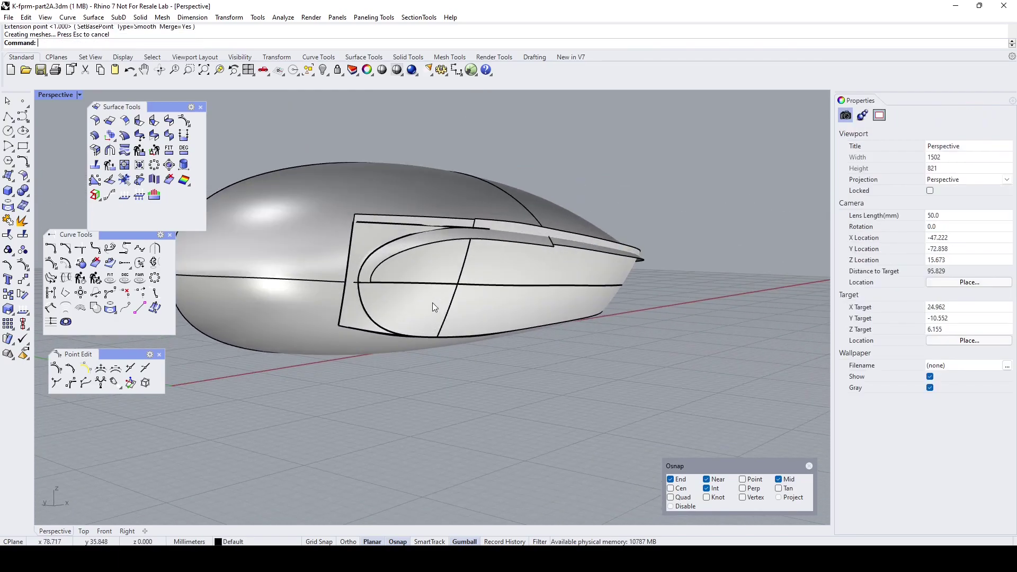
{"action": "left_click", "coordinate": [222, 332]}
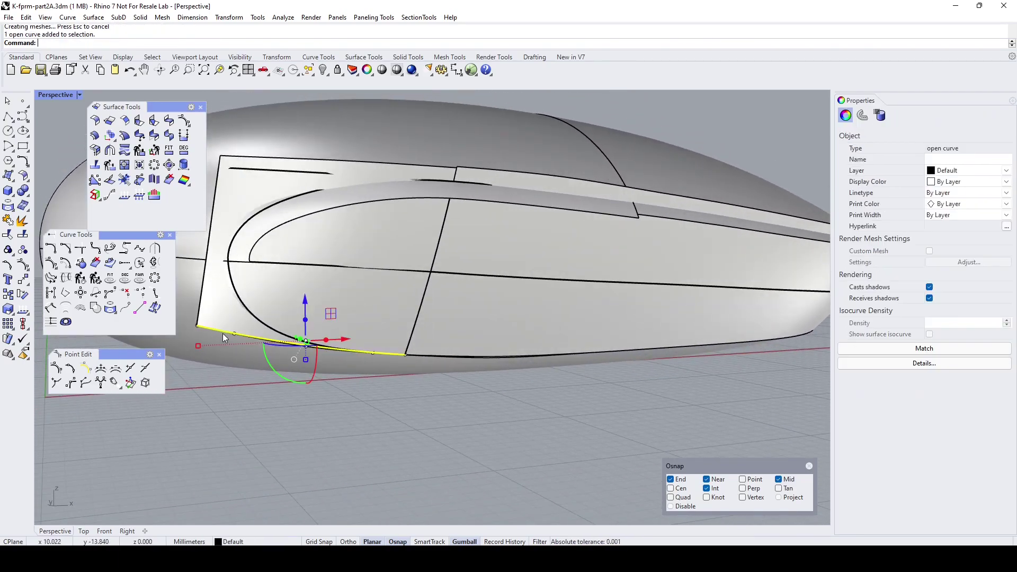
{"action": "key", "text": "Return"}
{"action": "key", "text": "Escape"}
{"action": "left_click", "coordinate": [244, 343]}
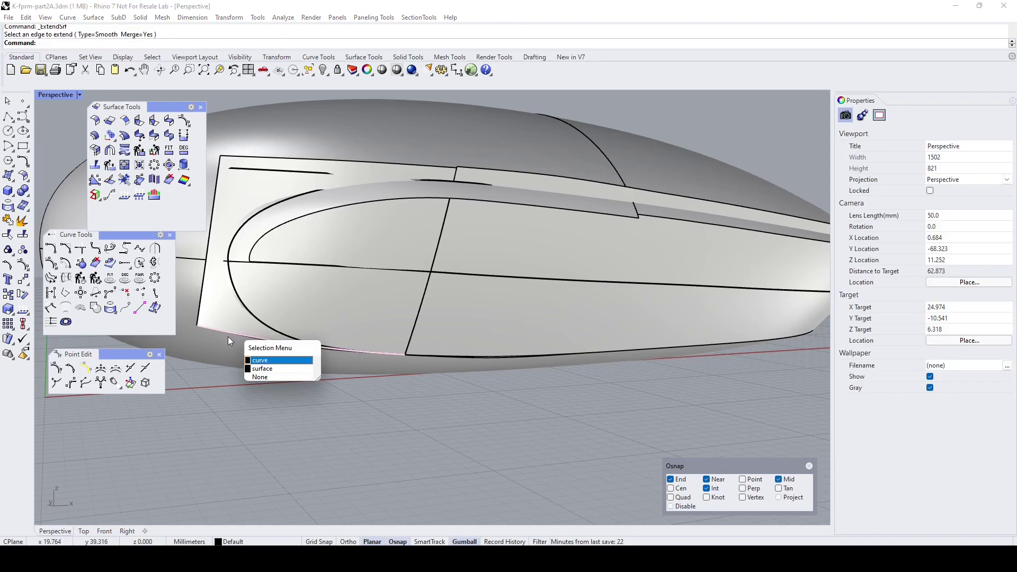
{"action": "left_click", "coordinate": [263, 364]}
{"action": "left_click", "coordinate": [241, 332]}
{"action": "left_click", "coordinate": [418, 361]}
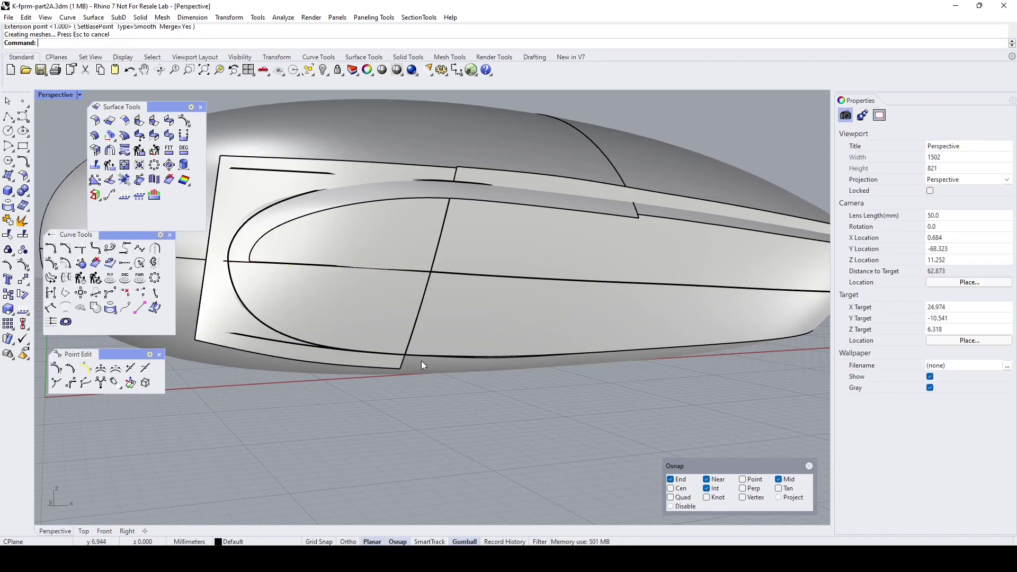
Extend the long side surface's lower edge past the body's underside with a smooth extension.
{"action": "left_click", "coordinate": [444, 368]}
{"action": "left_click", "coordinate": [464, 395]}
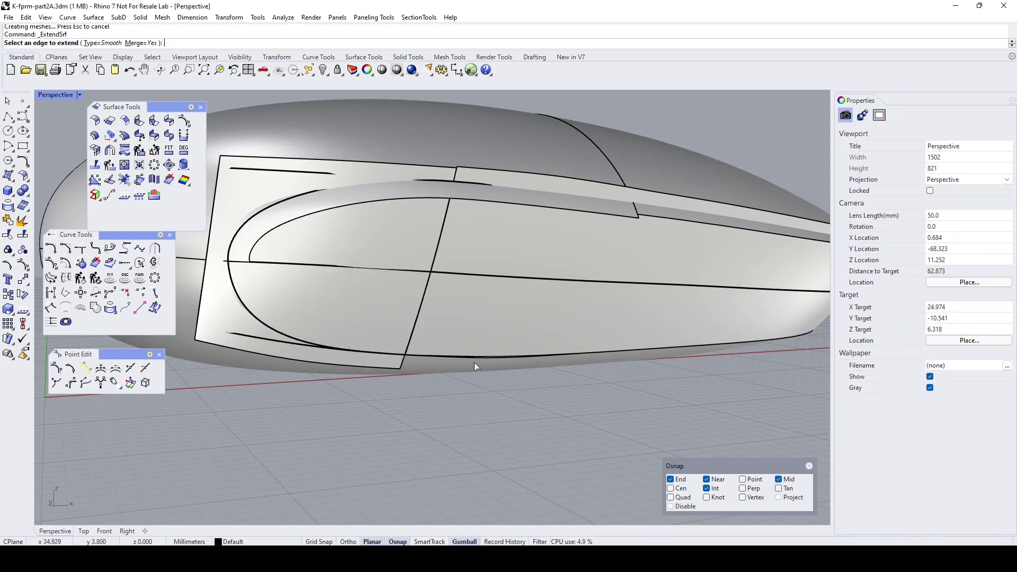
{"action": "left_click", "coordinate": [505, 387]}
{"action": "right_click_drag", "start_coordinate": [505, 390], "coordinate": [405, 375]}
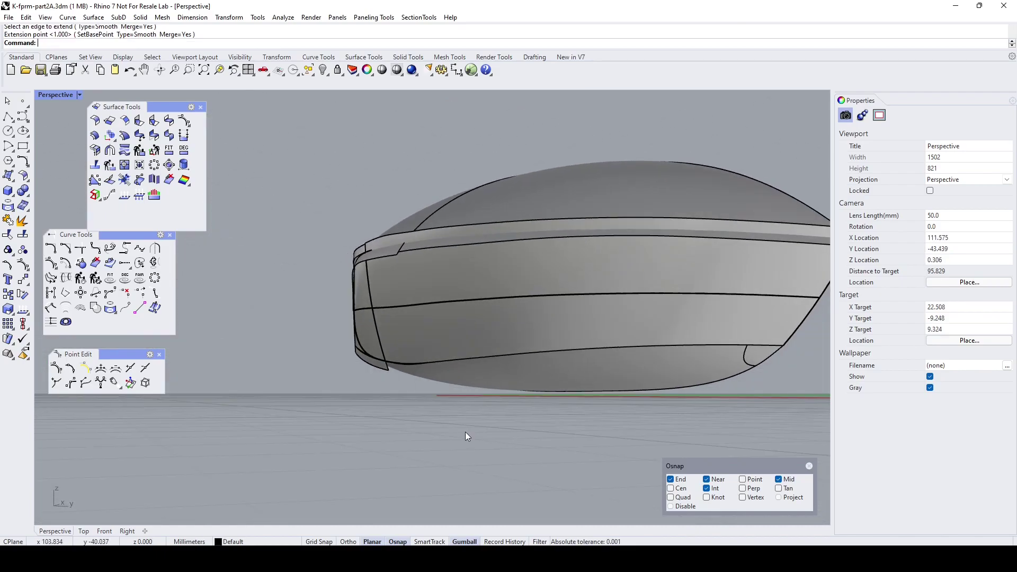
{"action": "right_click", "coordinate": [467, 428]}
{"action": "left_click", "coordinate": [523, 359]}
{"action": "left_click", "coordinate": [534, 390]}
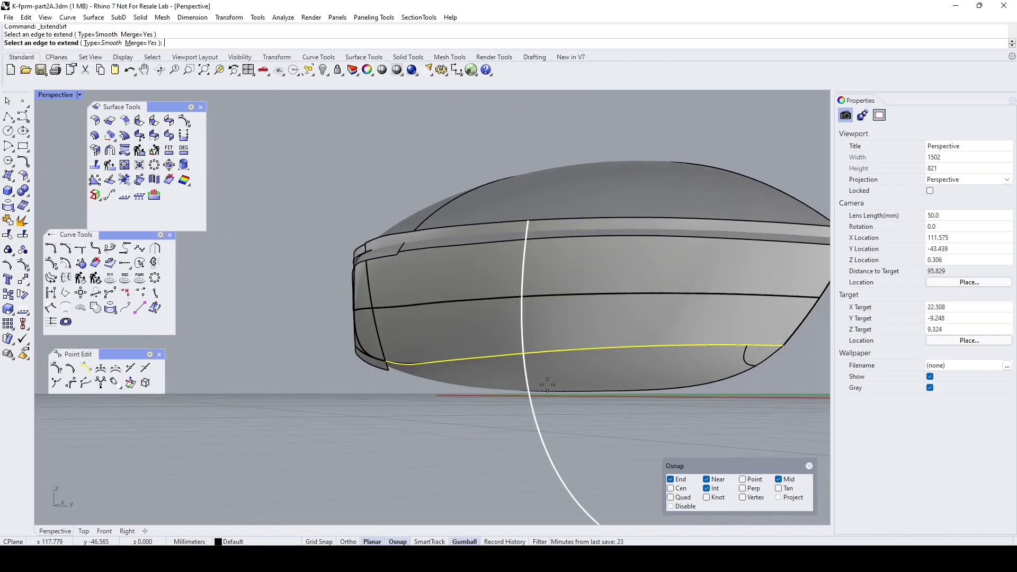
{"action": "left_click", "coordinate": [580, 374]}
Select all curves in the model and delete them, leaving only the surfaces.
{"action": "right_click_drag", "start_coordinate": [580, 375], "coordinate": [470, 349]}
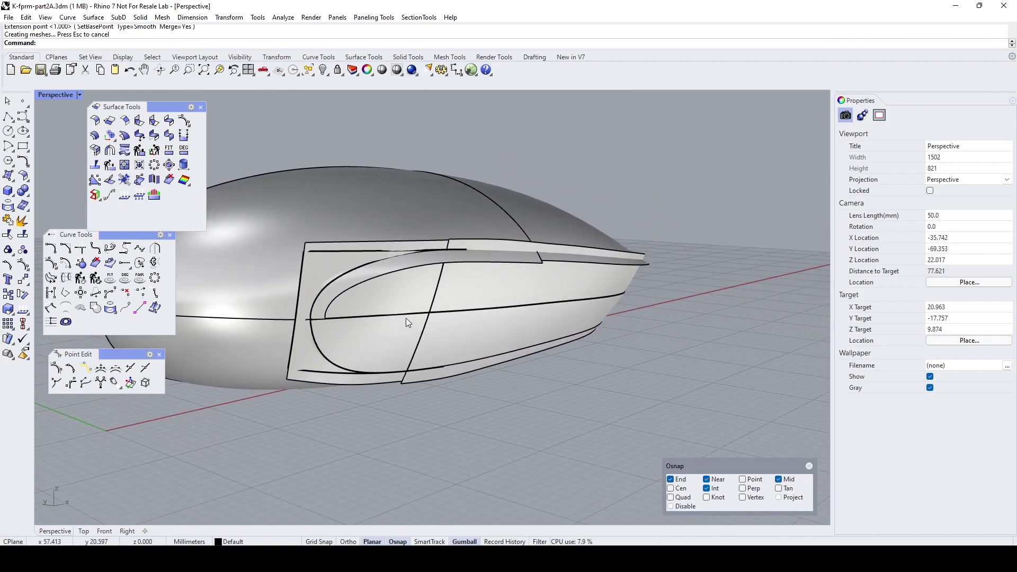
{"action": "left_click", "coordinate": [309, 69]}
{"action": "left_click", "coordinate": [324, 90]}
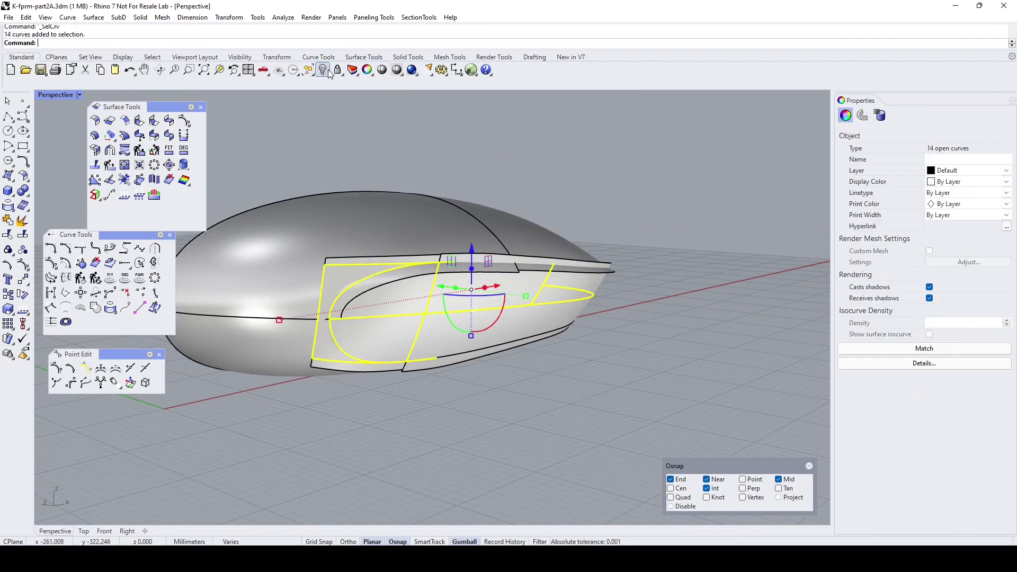
{"action": "key", "text": "Delete"}
Limit object snaps to intersections and try splitting the front patch along an isocurve where the upper and lower body surfaces meet.
{"action": "right_click_drag", "start_coordinate": [390, 163], "coordinate": [357, 287]}
{"action": "scroll", "coordinate": [482, 297], "scroll_direction": "down", "scroll_amount": 2}
{"action": "left_click", "coordinate": [295, 221]}
{"action": "scroll", "coordinate": [295, 306], "scroll_direction": "up", "scroll_amount": 3}
{"action": "scroll", "coordinate": [294, 306], "scroll_direction": "up", "scroll_amount": 2}
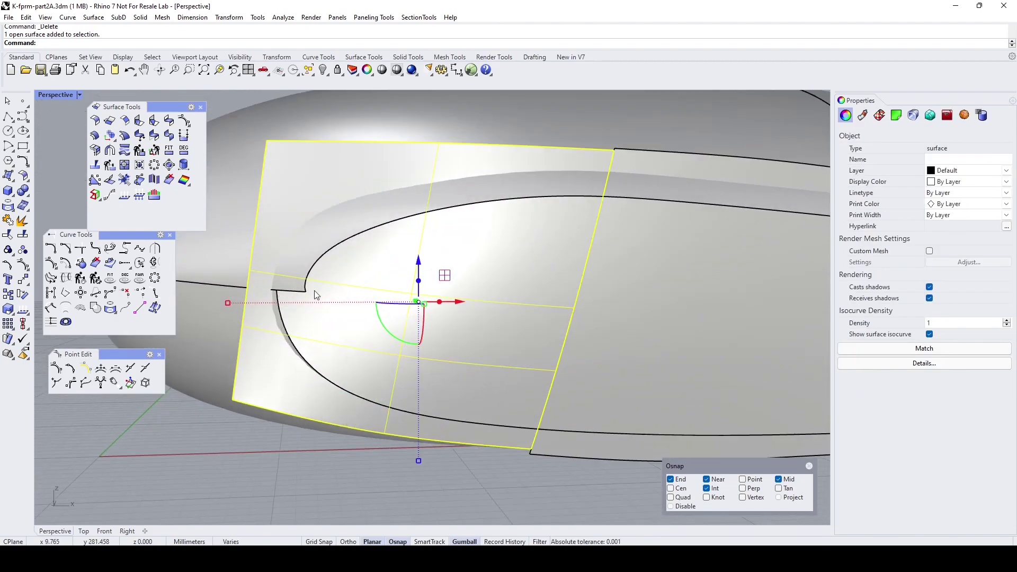
{"action": "right_click", "coordinate": [23, 234]}
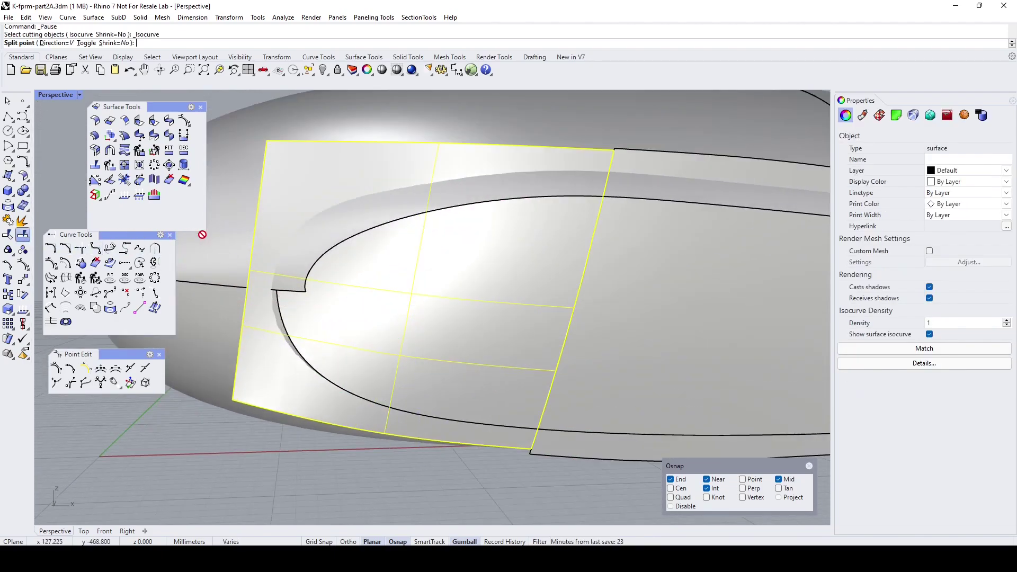
{"action": "scroll", "coordinate": [259, 290], "scroll_direction": "up", "scroll_amount": 3}
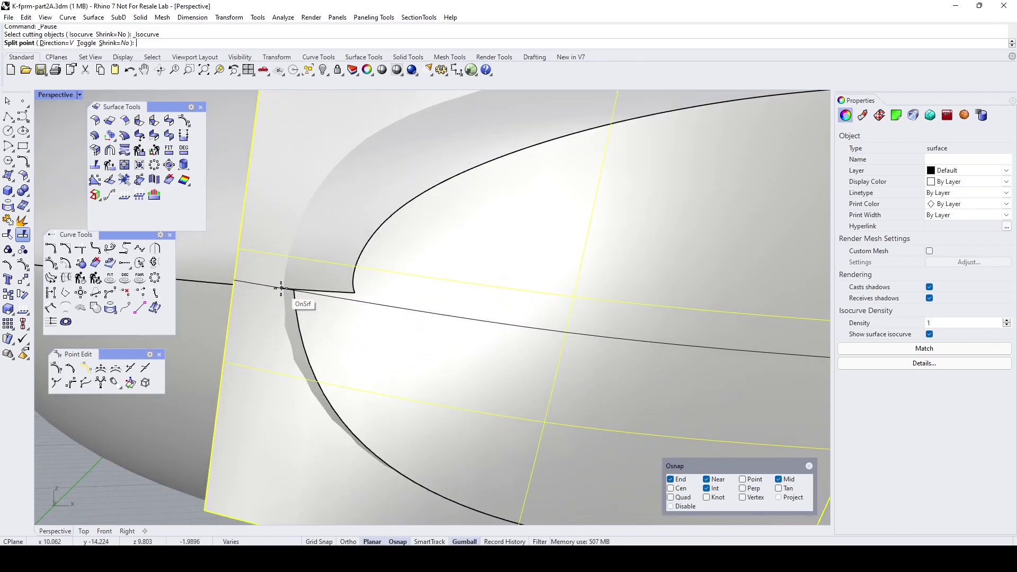
{"action": "scroll", "coordinate": [284, 292], "scroll_direction": "up", "scroll_amount": 2}
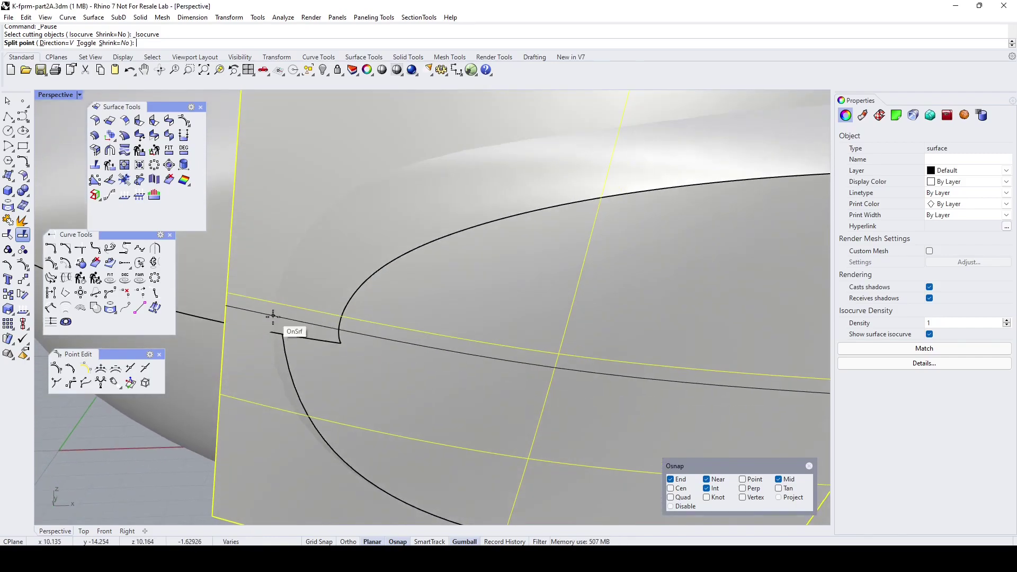
{"action": "right_click", "coordinate": [710, 490]}
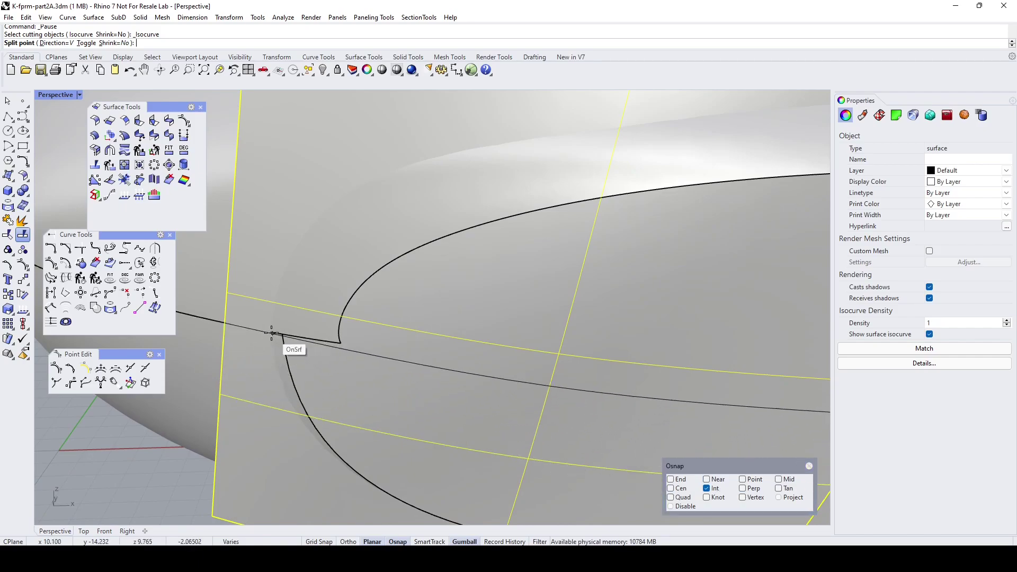
{"action": "right_click_drag", "start_coordinate": [272, 337], "coordinate": [268, 359]}
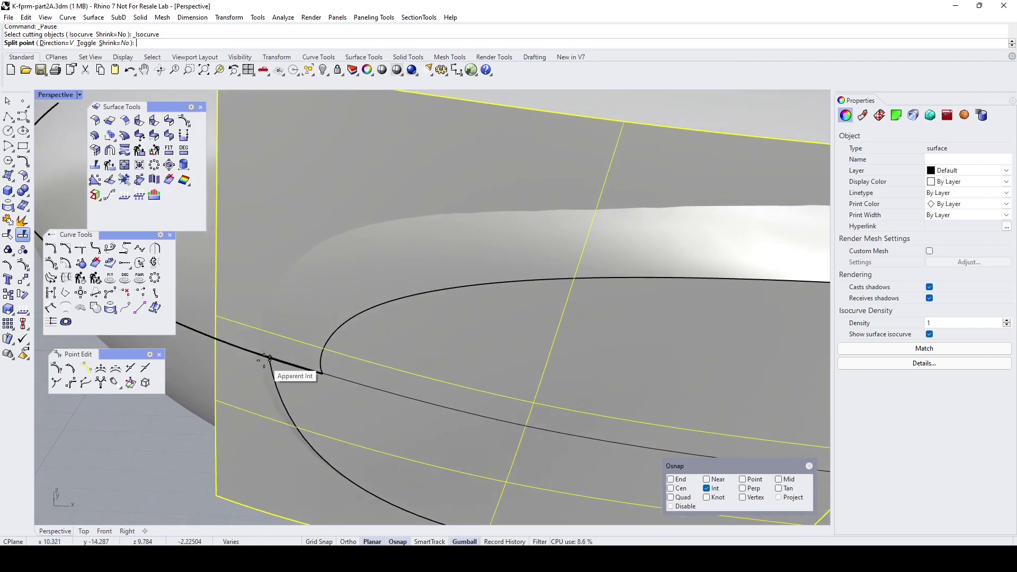
{"action": "right_click_drag", "start_coordinate": [271, 366], "coordinate": [381, 284]}
{"action": "left_click", "coordinate": [328, 300]}
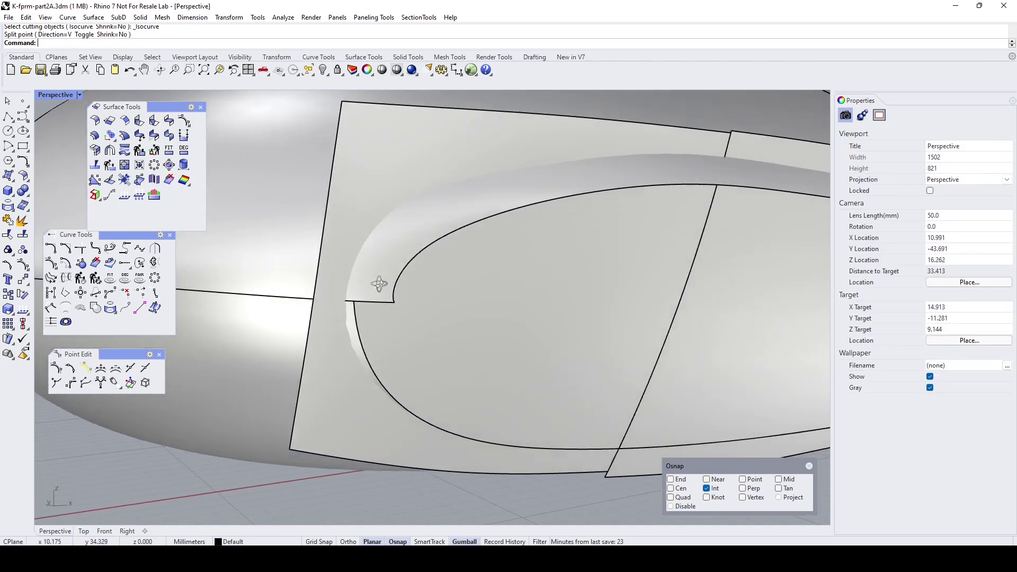
Create intersection curves between the front patch and the upper and lower body surfaces around the rounded front.
{"action": "left_click", "coordinate": [10, 209]}
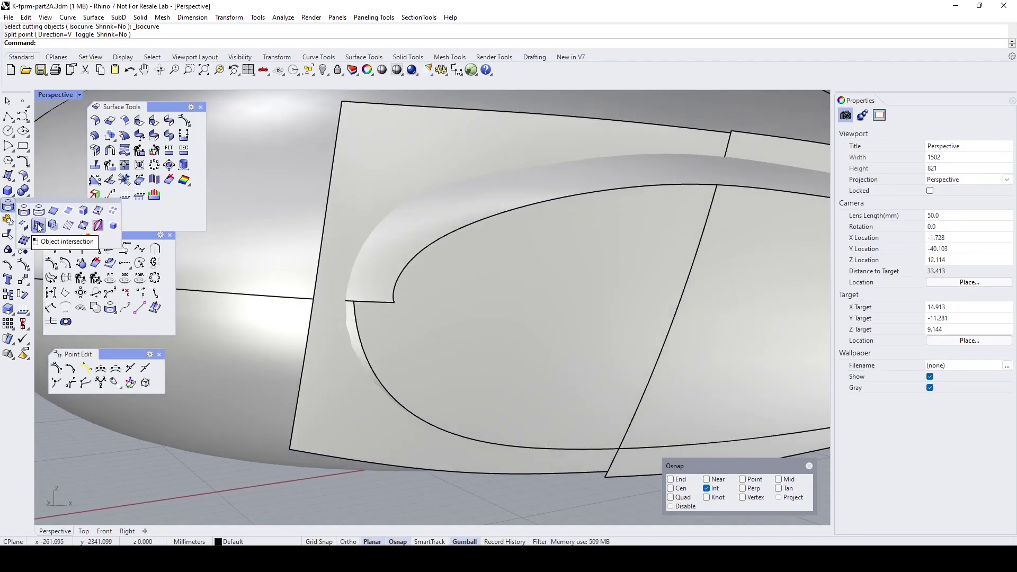
{"action": "left_click", "coordinate": [39, 227]}
{"action": "left_click", "coordinate": [359, 209]}
{"action": "left_click", "coordinate": [286, 294]}
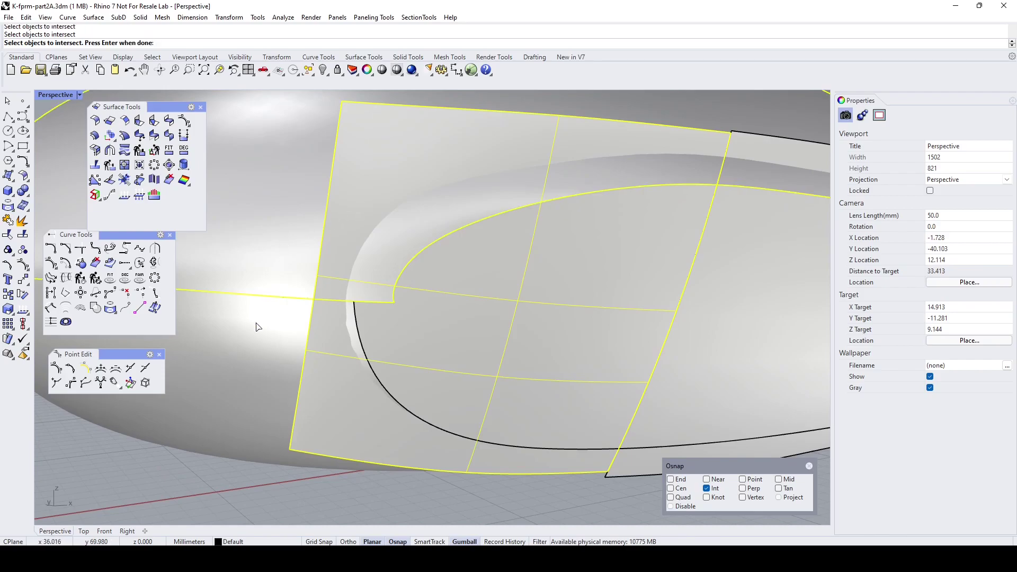
{"action": "key", "text": "Return"}
{"action": "key", "text": "Escape"}
Split the front patch along an isocurve snapped to the junction of the intersection curves and the body seam.
{"action": "right_click_drag", "start_coordinate": [335, 326], "coordinate": [344, 334]}
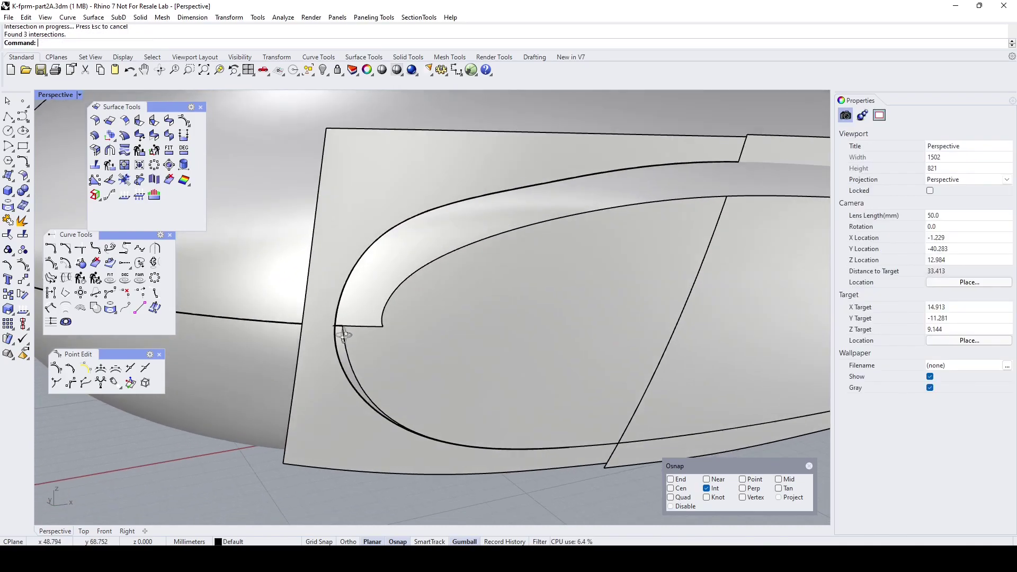
{"action": "left_click", "coordinate": [24, 238]}
{"action": "left_click", "coordinate": [491, 305]}
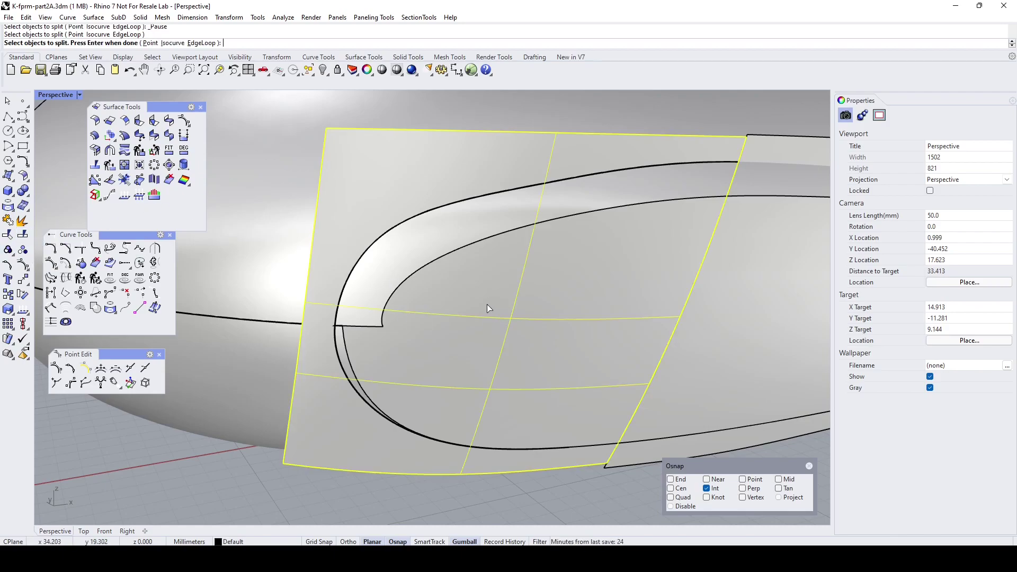
{"action": "key", "text": "Return"}
{"action": "scroll", "coordinate": [339, 360], "scroll_direction": "up", "scroll_amount": 3}
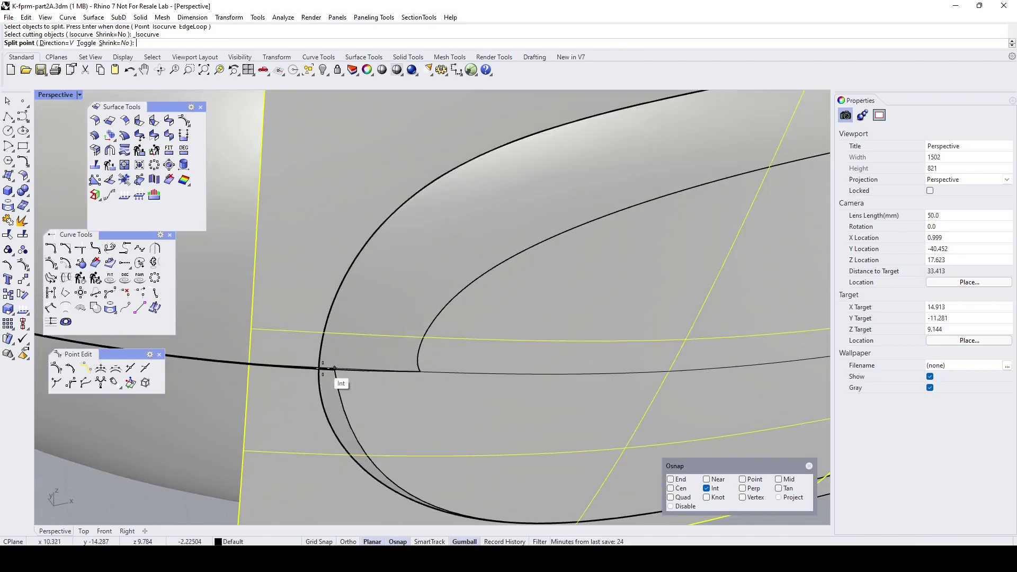
{"action": "scroll", "coordinate": [334, 368], "scroll_direction": "up", "scroll_amount": 2}
{"action": "left_click", "coordinate": [315, 369]}
{"action": "key", "text": "Return"}
Shrink the split patch to its trimmed edges and turn on the control points of its upper and lower pieces.
{"action": "right_click_drag", "start_coordinate": [313, 368], "coordinate": [534, 338]}
{"action": "left_click", "coordinate": [533, 338]}
{"action": "scroll", "coordinate": [533, 338], "scroll_direction": "down", "scroll_amount": 3}
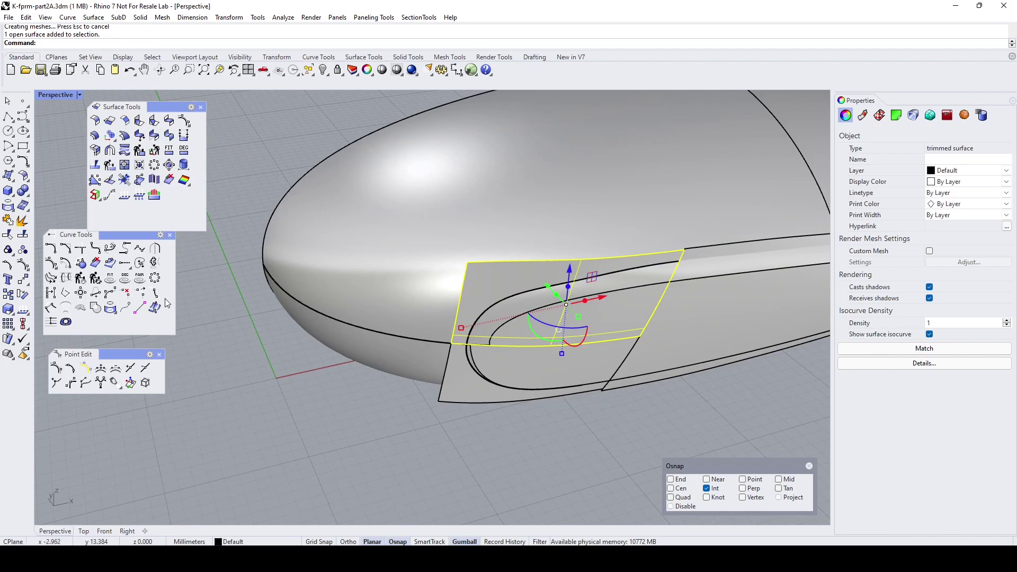
{"action": "left_click", "coordinate": [23, 264]}
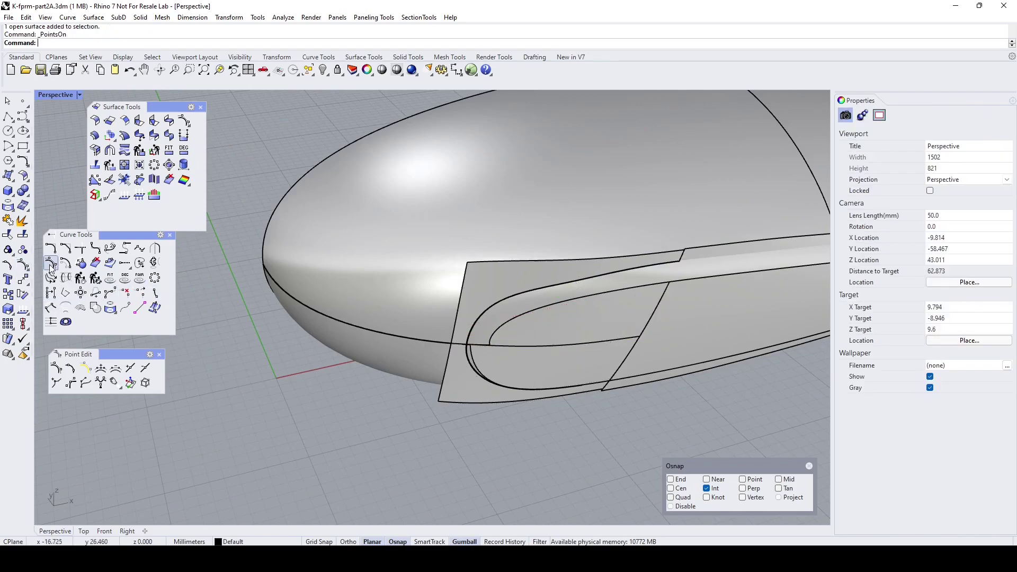
{"action": "right_click", "coordinate": [141, 166]}
{"action": "left_click", "coordinate": [472, 346]}
{"action": "key", "text": "Return"}
{"action": "left_click", "coordinate": [462, 380]}
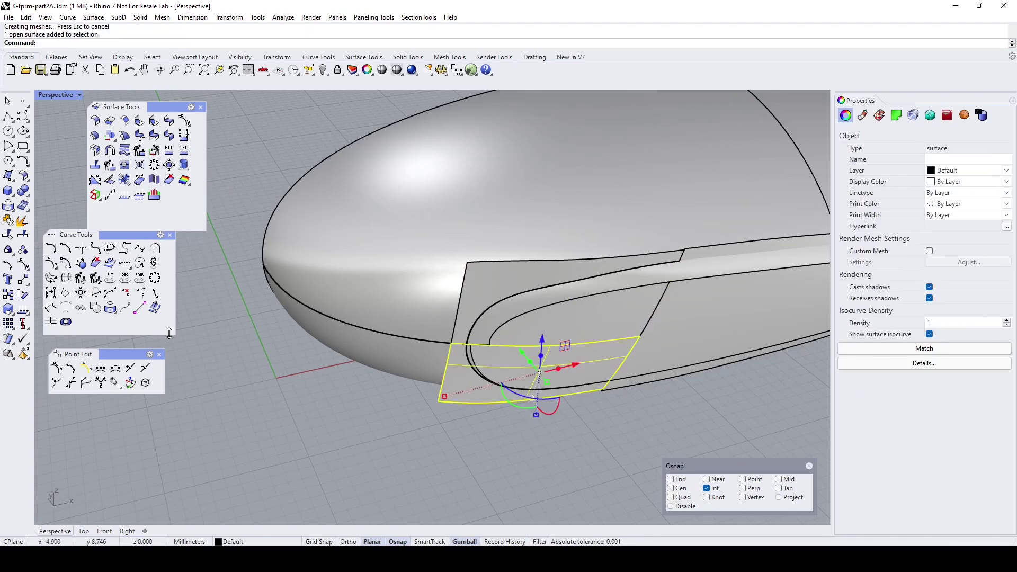
{"action": "key", "text": "F10"}
Delete the intersection curve between the front patch and the upper body surface.
{"action": "right_click_drag", "start_coordinate": [179, 340], "coordinate": [338, 350]}
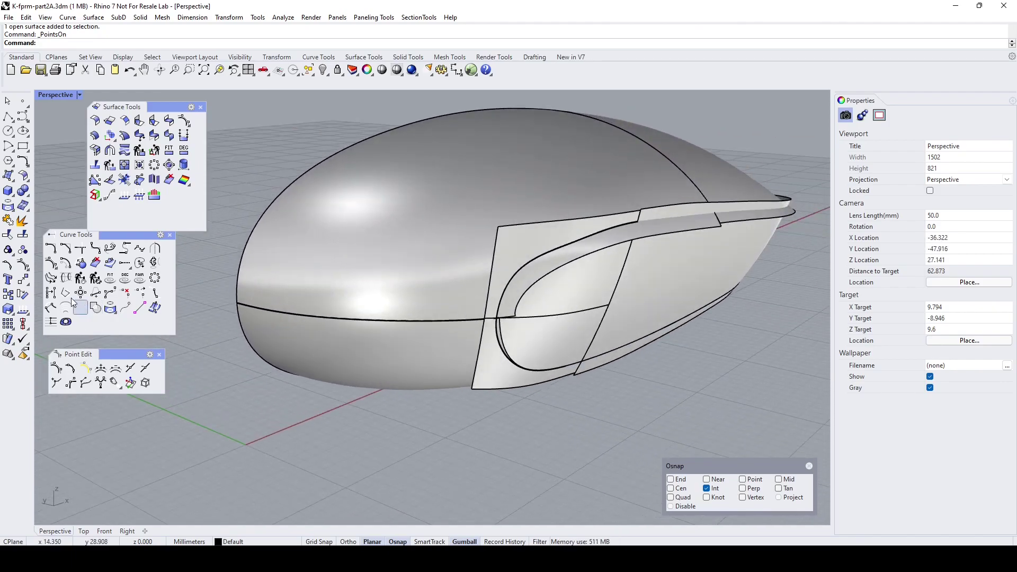
{"action": "right_click_drag", "start_coordinate": [460, 323], "coordinate": [391, 287]}
{"action": "right_click_drag", "start_coordinate": [534, 244], "coordinate": [493, 265]}
{"action": "scroll", "coordinate": [484, 241], "scroll_direction": "up", "scroll_amount": 3}
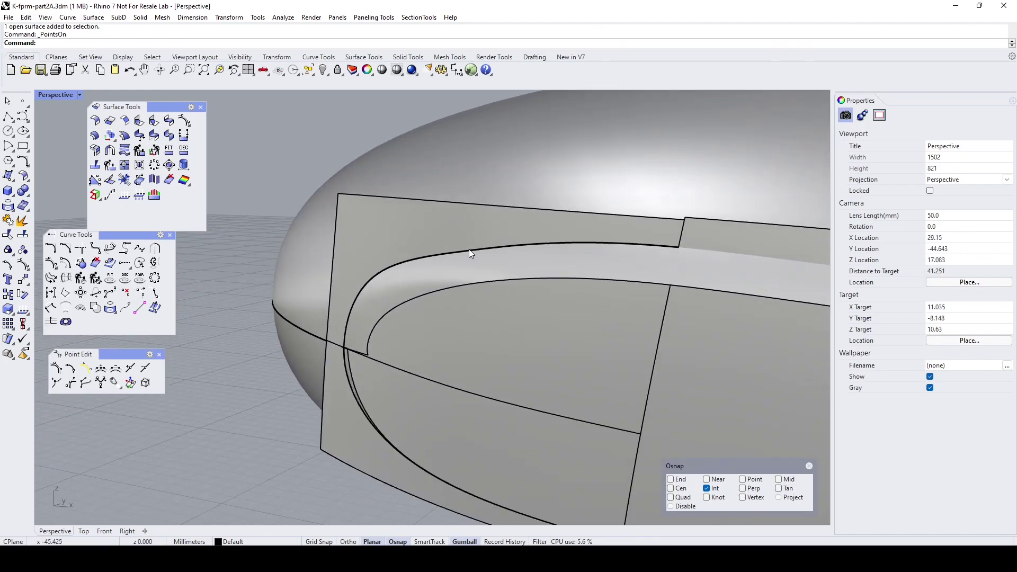
{"action": "left_click", "coordinate": [437, 256]}
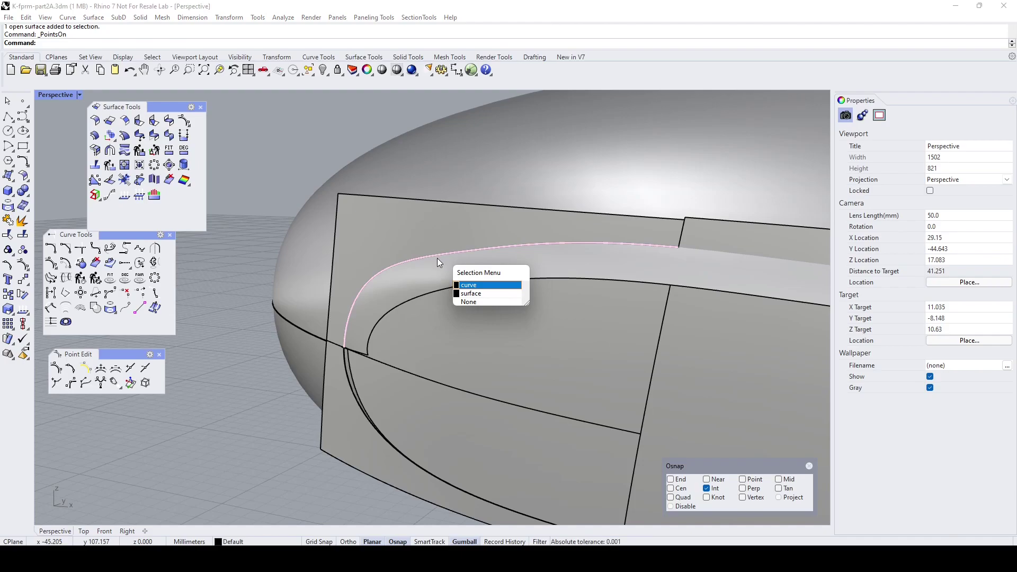
{"action": "key", "text": "Return"}
{"action": "key", "text": "Delete"}
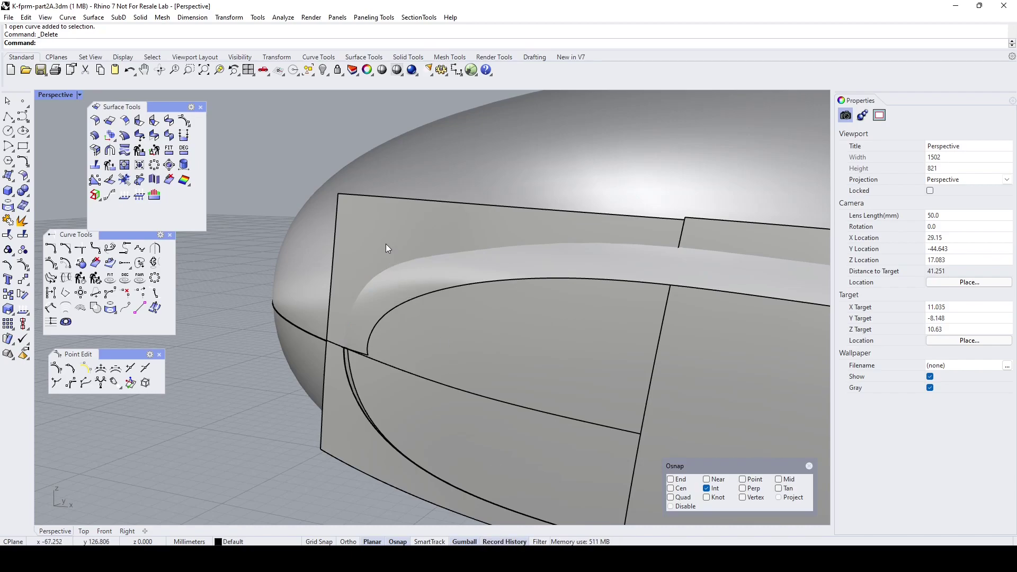
Undo the curve deletion, the surface shrink and the isocurve split of the front patch.
{"action": "right_click_drag", "start_coordinate": [201, 373], "coordinate": [268, 365]}
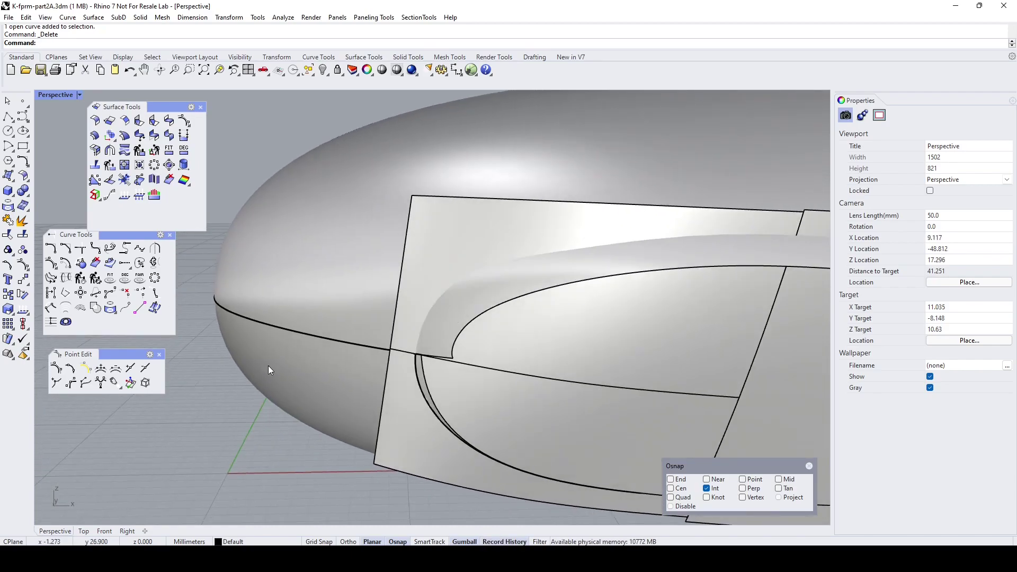
{"action": "key", "text": "ctrl+z"}
{"action": "key", "text": "ctrl+z"}
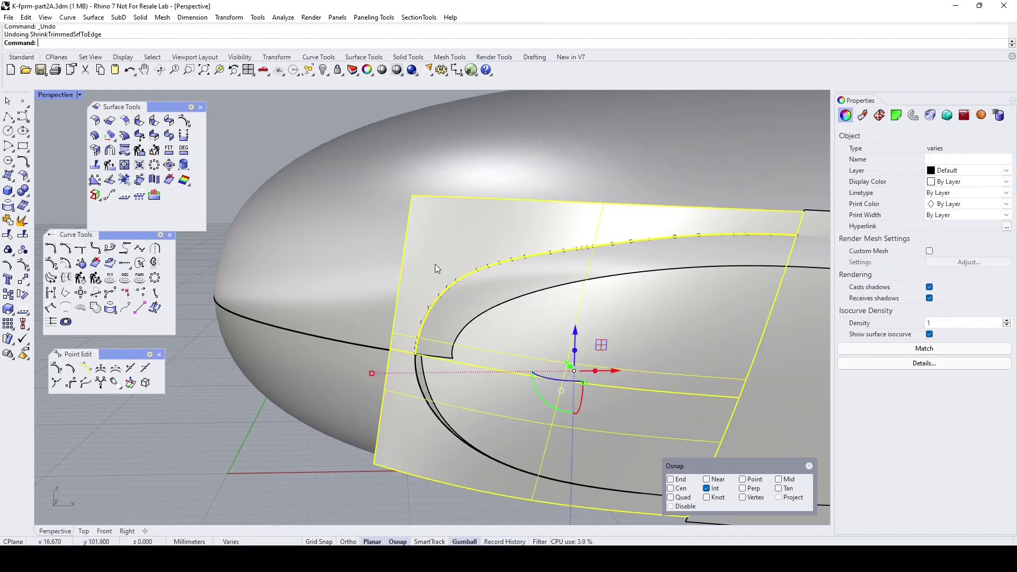
{"action": "key", "text": "ctrl+z"}
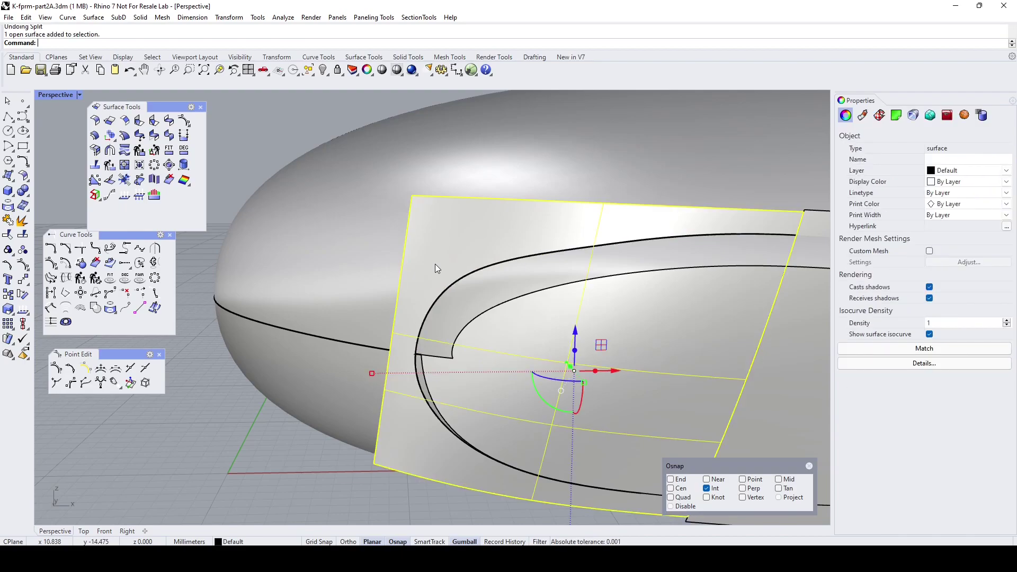
{"action": "key", "text": "Escape"}
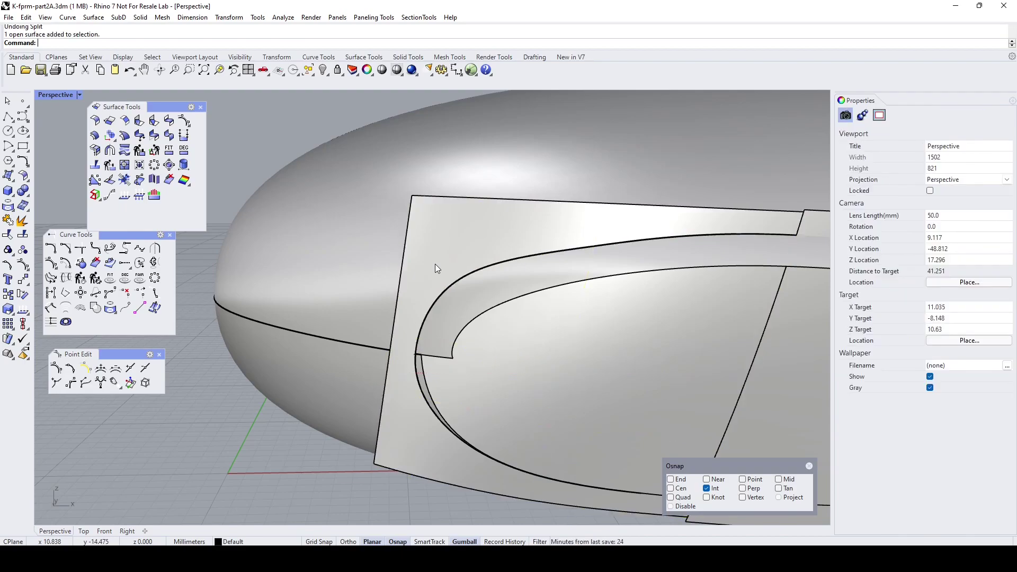
Delete the upper intersection curve and recreate it by intersecting the upper body surface with the front patch, with history recording on.
{"action": "left_click", "coordinate": [458, 284]}
{"action": "key", "text": "Delete"}
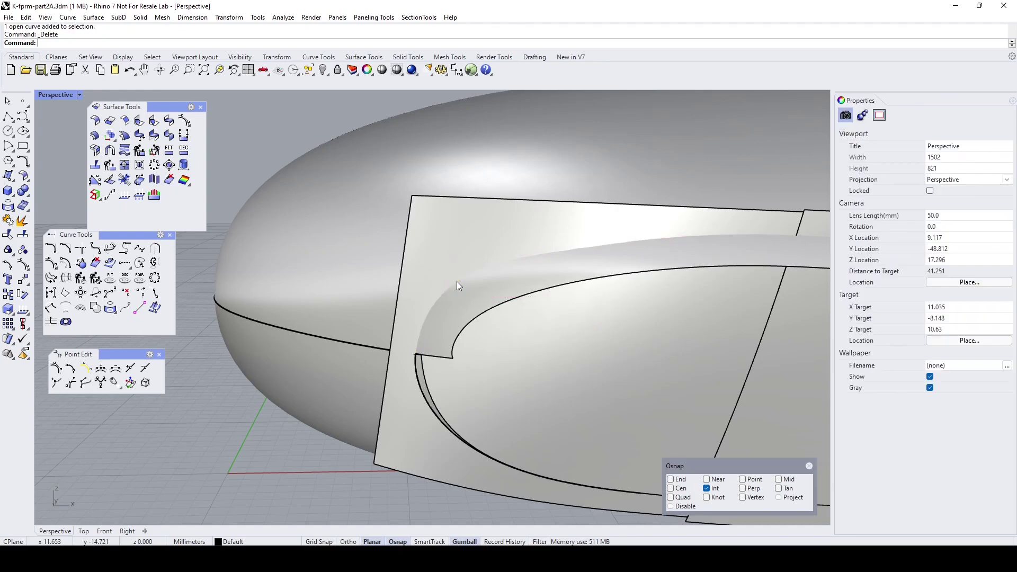
{"action": "right_click_drag", "start_coordinate": [456, 281], "coordinate": [466, 291]}
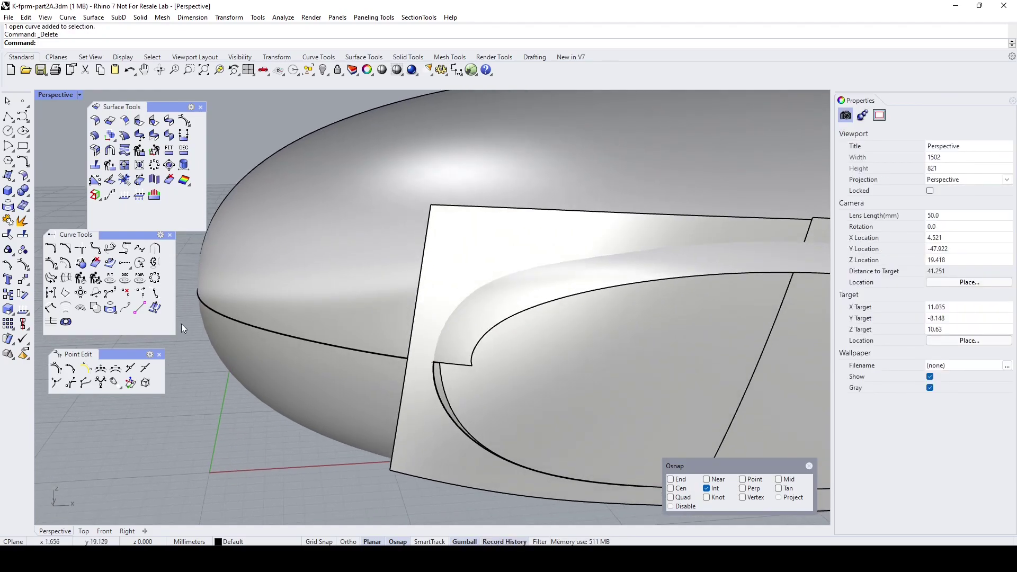
{"action": "left_click", "coordinate": [15, 211]}
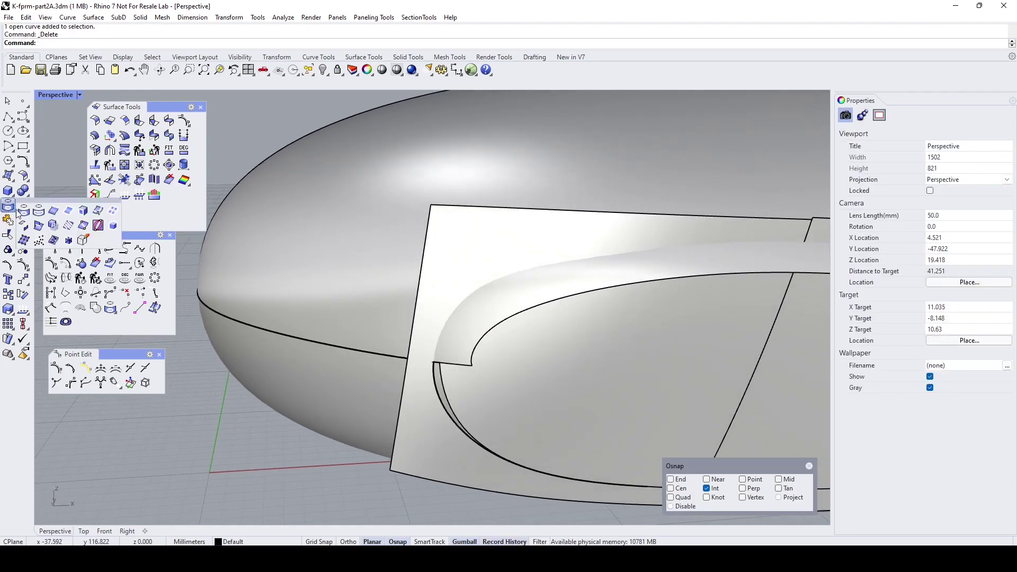
{"action": "left_click", "coordinate": [50, 226]}
{"action": "left_click", "coordinate": [390, 273]}
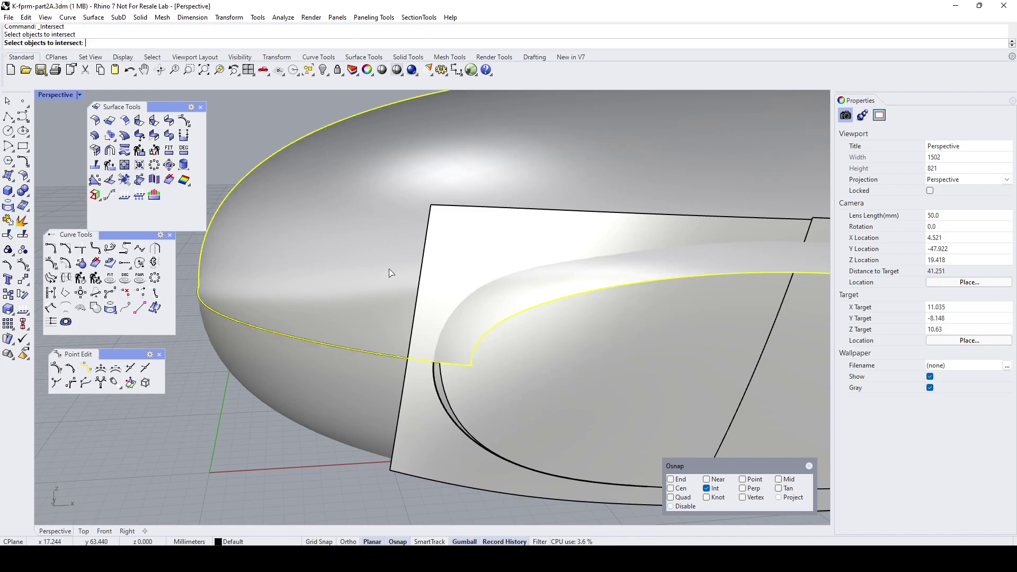
{"action": "left_click", "coordinate": [443, 259]}
{"action": "key", "text": "Return"}
Turn on the front patch's control points and slightly nudge points near its front edge to refine the intersection curve.
{"action": "right_click_drag", "start_coordinate": [444, 259], "coordinate": [497, 302]}
{"action": "left_click", "coordinate": [479, 285]}
{"action": "left_click", "coordinate": [22, 265]}
{"action": "right_click_drag", "start_coordinate": [79, 273], "coordinate": [286, 288]}
{"action": "left_click", "coordinate": [373, 296]}
{"action": "left_click_drag", "start_coordinate": [335, 307], "coordinate": [335, 304]}
{"action": "right_click_drag", "start_coordinate": [335, 304], "coordinate": [374, 342]}
{"action": "scroll", "coordinate": [362, 233], "scroll_direction": "up", "scroll_amount": 3}
{"action": "left_click", "coordinate": [357, 230]}
{"action": "left_click_drag", "start_coordinate": [323, 242], "coordinate": [329, 240]}
{"action": "scroll", "coordinate": [328, 239], "scroll_direction": "down", "scroll_amount": 3}
{"action": "right_click_drag", "start_coordinate": [328, 240], "coordinate": [432, 339]}
Examine the continuity between the front patch and the long side surface with a Zebra analysis, then close the analysis.
{"action": "left_click", "coordinate": [443, 322]}
{"action": "left_click", "coordinate": [523, 339], "text": "shift"}
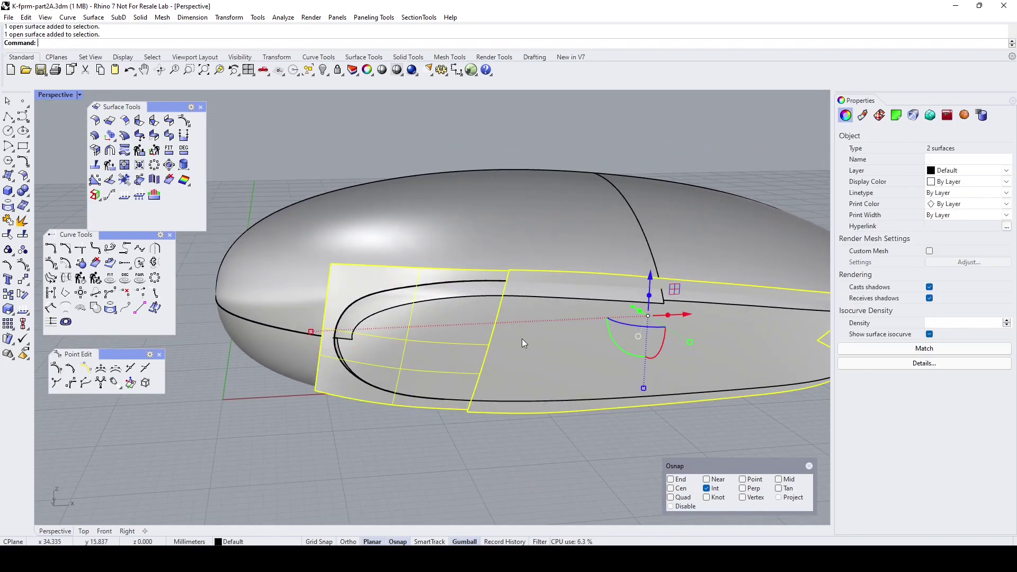
{"action": "left_click", "coordinate": [283, 18]}
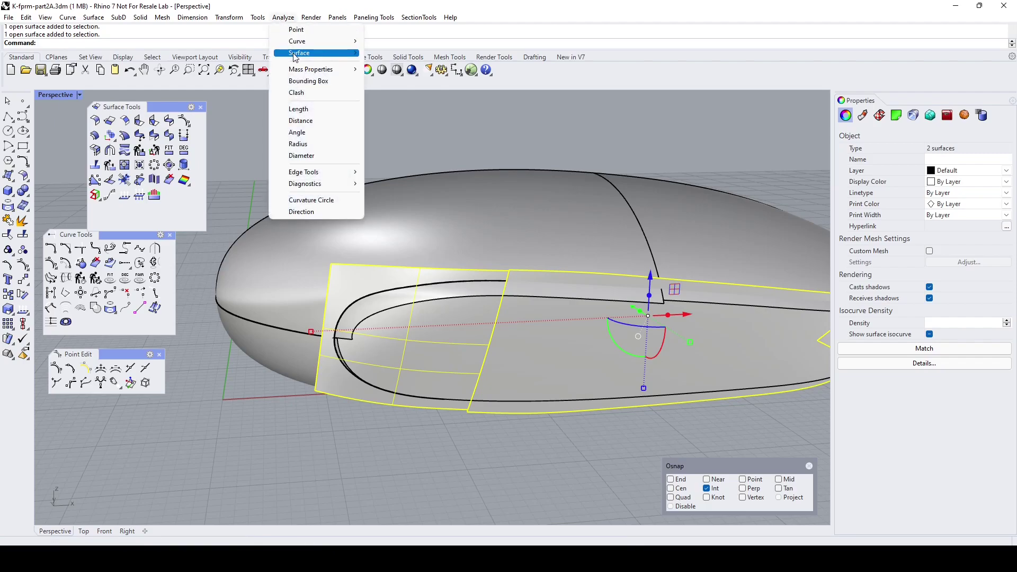
{"action": "mouse_move", "coordinate": [307, 55]}
{"action": "left_click", "coordinate": [402, 90]}
{"action": "right_click_drag", "start_coordinate": [459, 253], "coordinate": [490, 327]}
{"action": "key", "text": "Escape"}
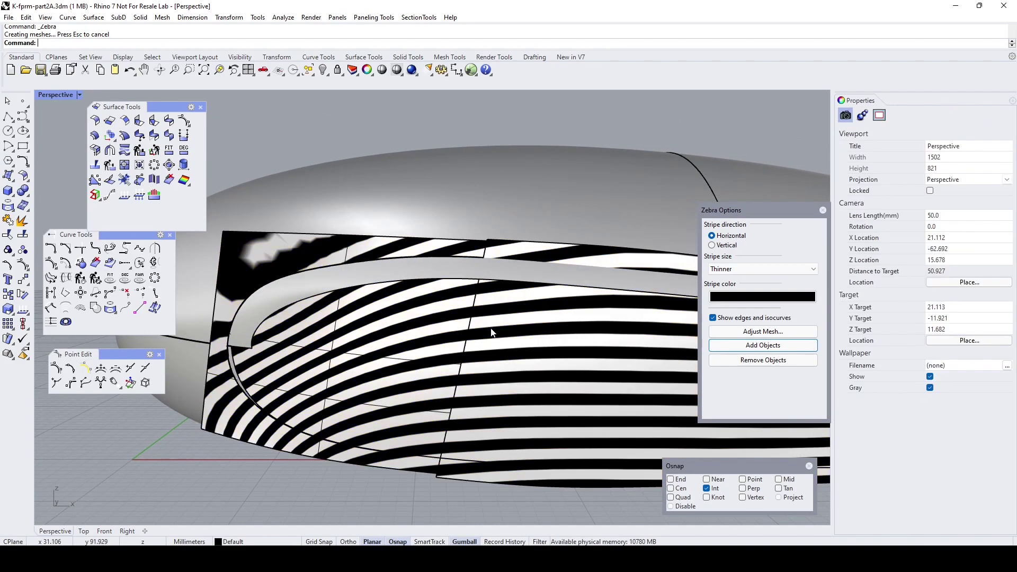
{"action": "scroll", "coordinate": [493, 339], "scroll_direction": "down", "scroll_amount": 5}
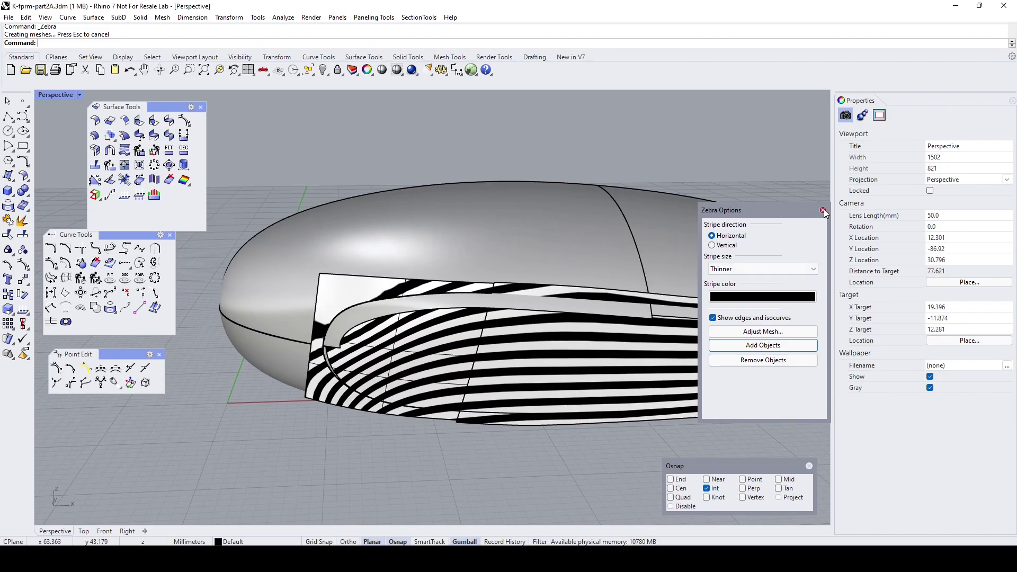
{"action": "left_click", "coordinate": [822, 211]}
Try to trim away the front patch's upper portion using the front and rear upper body surfaces as cutting objects.
{"action": "right_click_drag", "start_coordinate": [506, 319], "coordinate": [546, 318]}
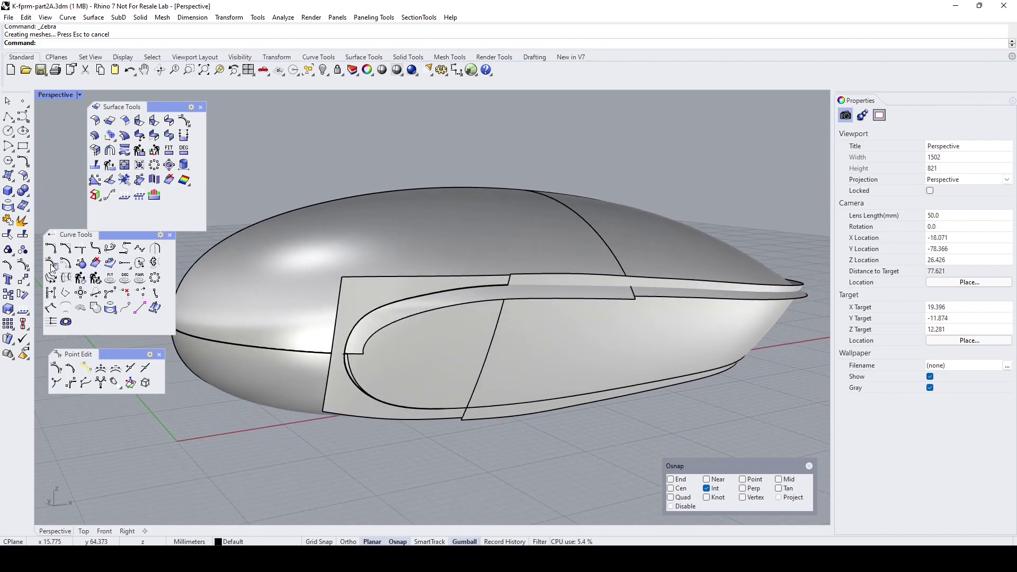
{"action": "left_click", "coordinate": [8, 236]}
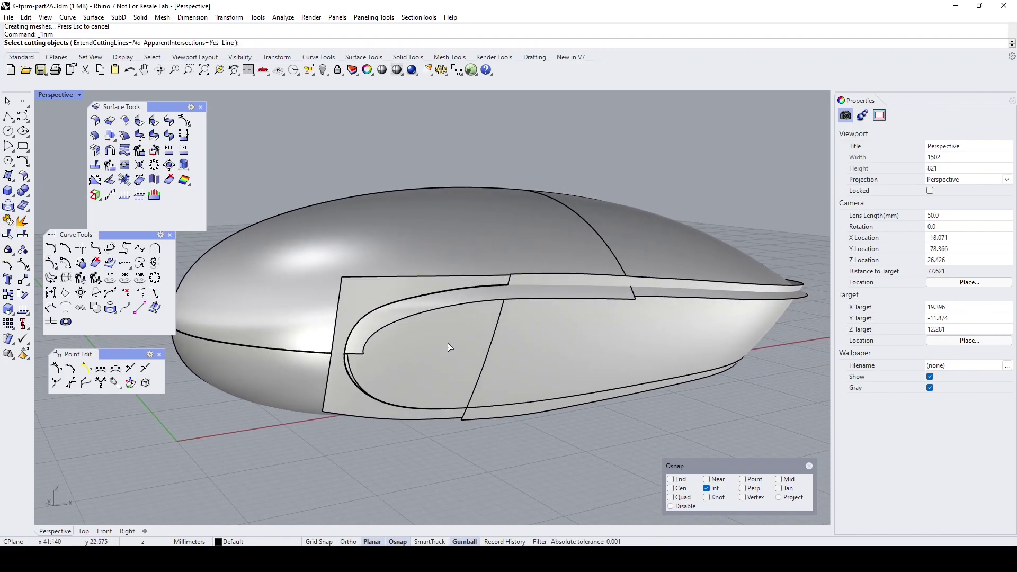
{"action": "scroll", "coordinate": [439, 347], "scroll_direction": "up", "scroll_amount": 3}
{"action": "left_click", "coordinate": [318, 323]}
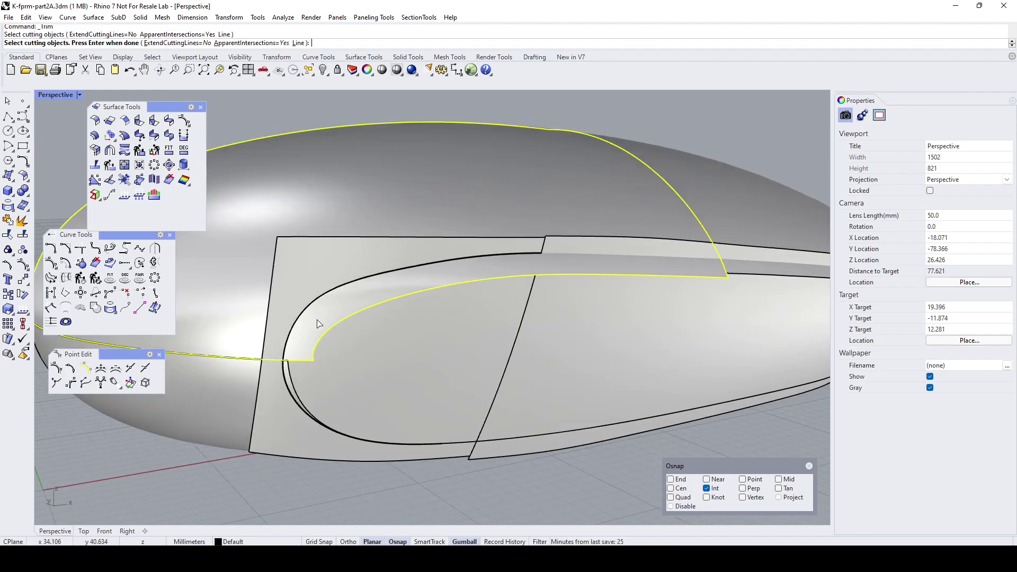
{"action": "left_click", "coordinate": [741, 269]}
{"action": "key", "text": "Return"}
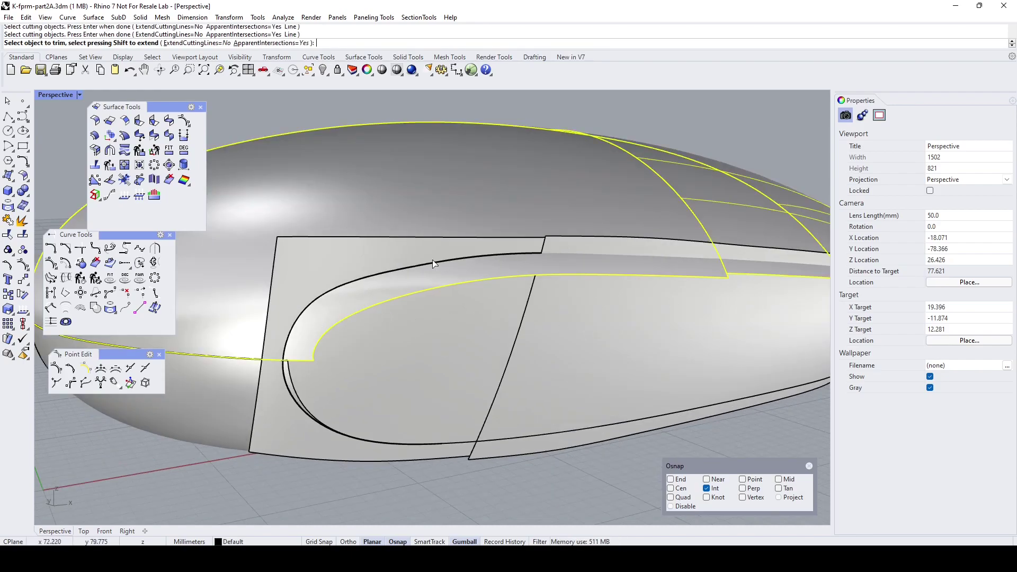
{"action": "left_click", "coordinate": [392, 258]}
{"action": "key", "text": "Return"}
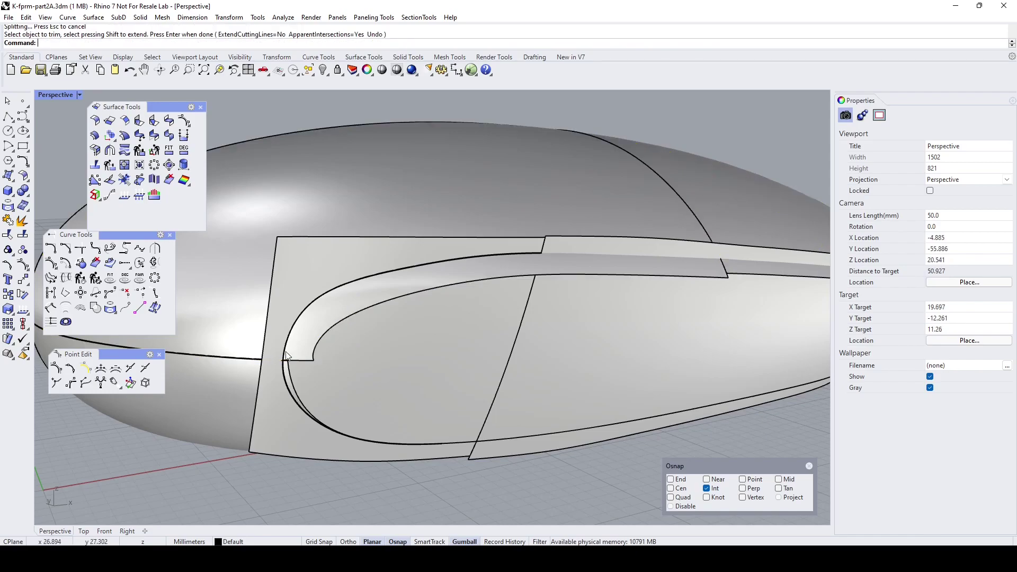
Split the front patch along the V isocurve through the point where the upper and lower intersection curves meet.
{"action": "scroll", "coordinate": [393, 375], "scroll_direction": "up", "scroll_amount": 4}
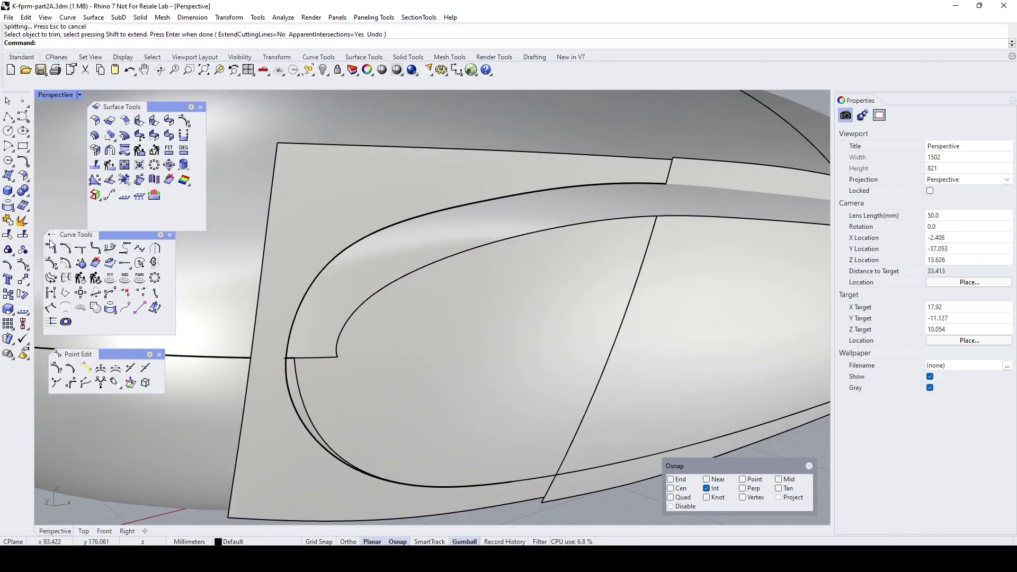
{"action": "right_click", "coordinate": [23, 234]}
{"action": "left_click", "coordinate": [300, 215]}
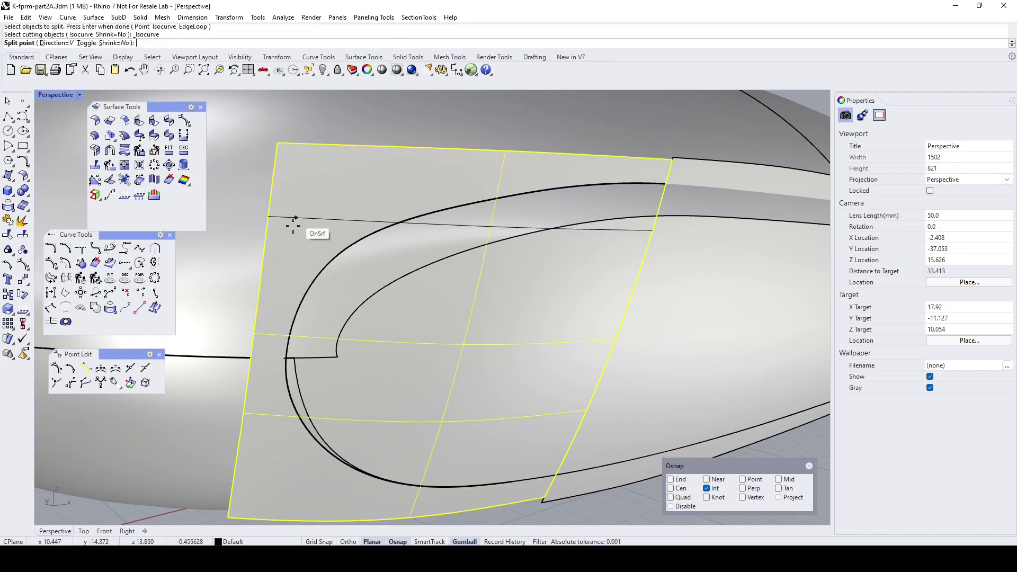
{"action": "scroll", "coordinate": [295, 350], "scroll_direction": "up", "scroll_amount": 4}
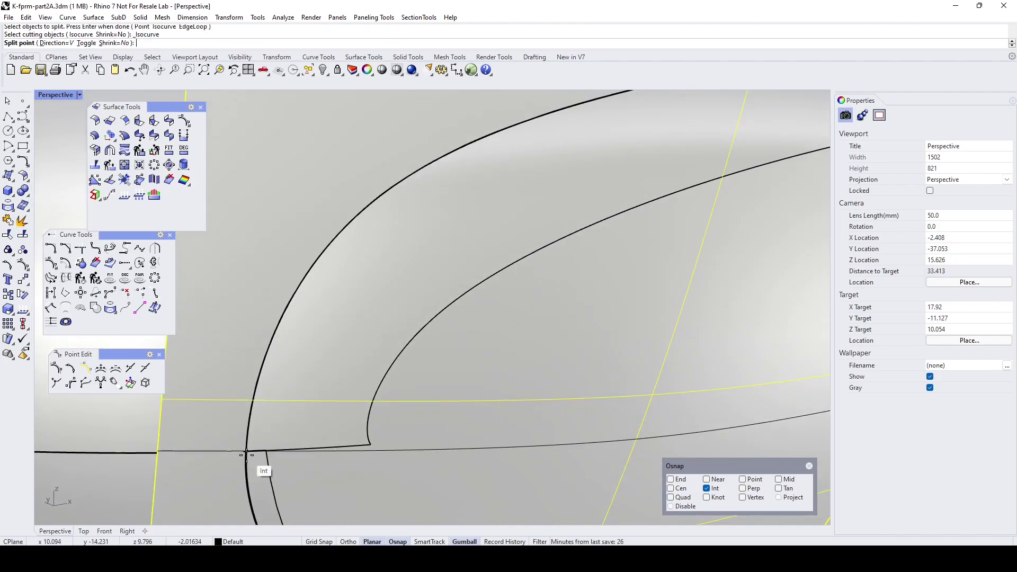
{"action": "left_click", "coordinate": [246, 451]}
{"action": "key", "text": "Return"}
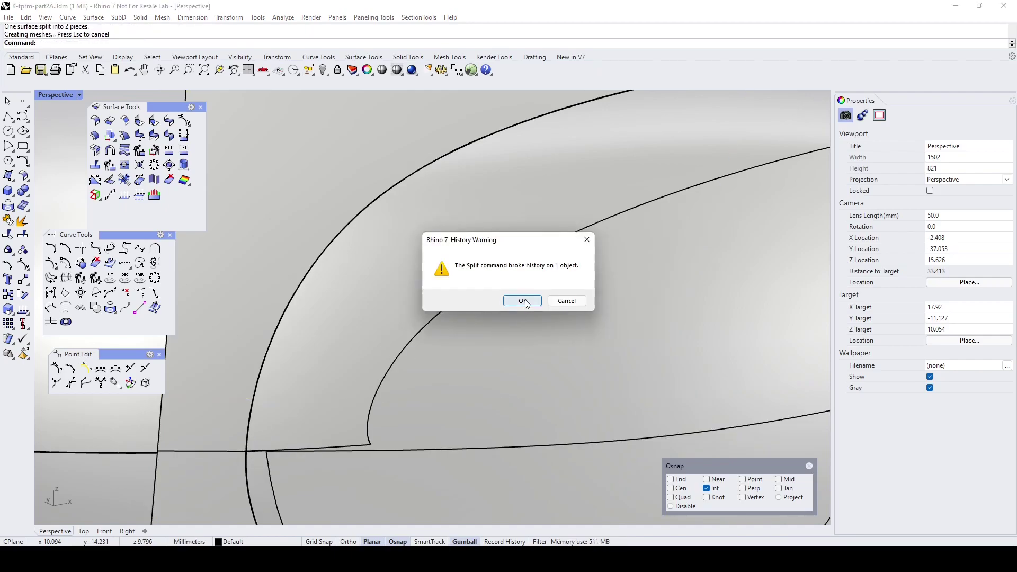
{"action": "left_click", "coordinate": [522, 301]}
Shrink the upper piece of the split front patch to its trimmed edges.
{"action": "scroll", "coordinate": [470, 291], "scroll_direction": "down", "scroll_amount": 4}
{"action": "left_click", "coordinate": [411, 250]}
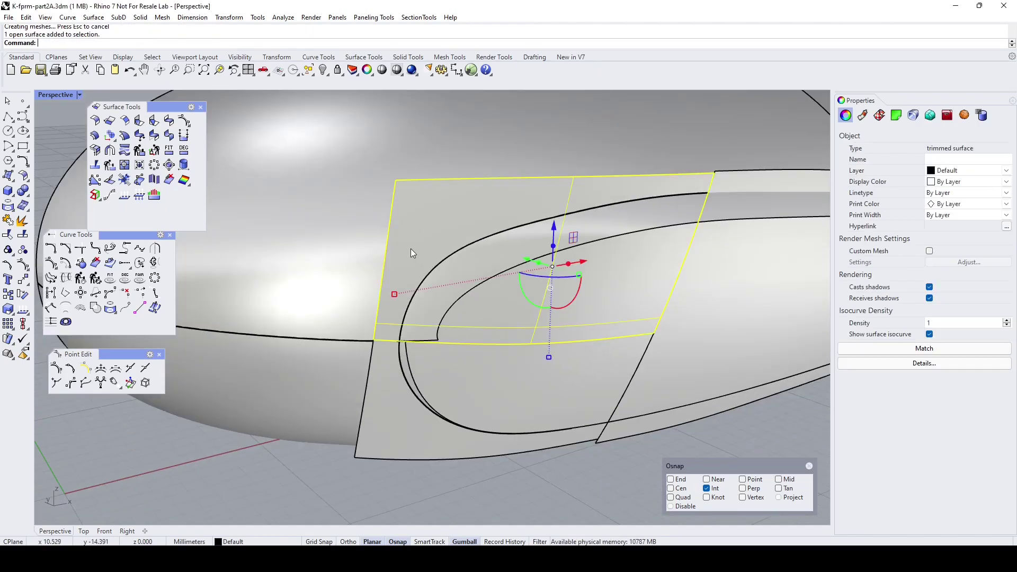
{"action": "left_click", "coordinate": [152, 181]}
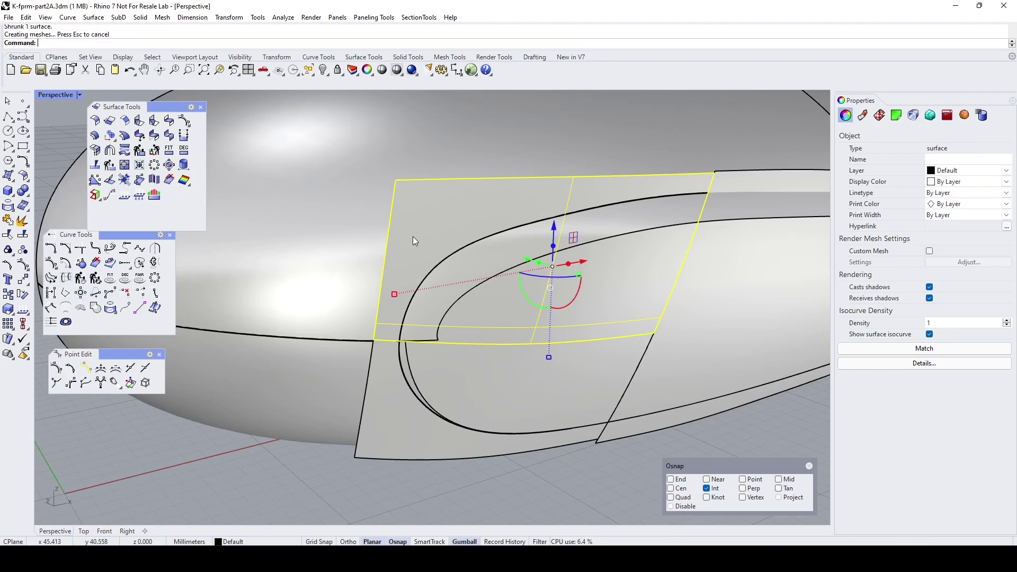
{"action": "key", "text": "Escape"}
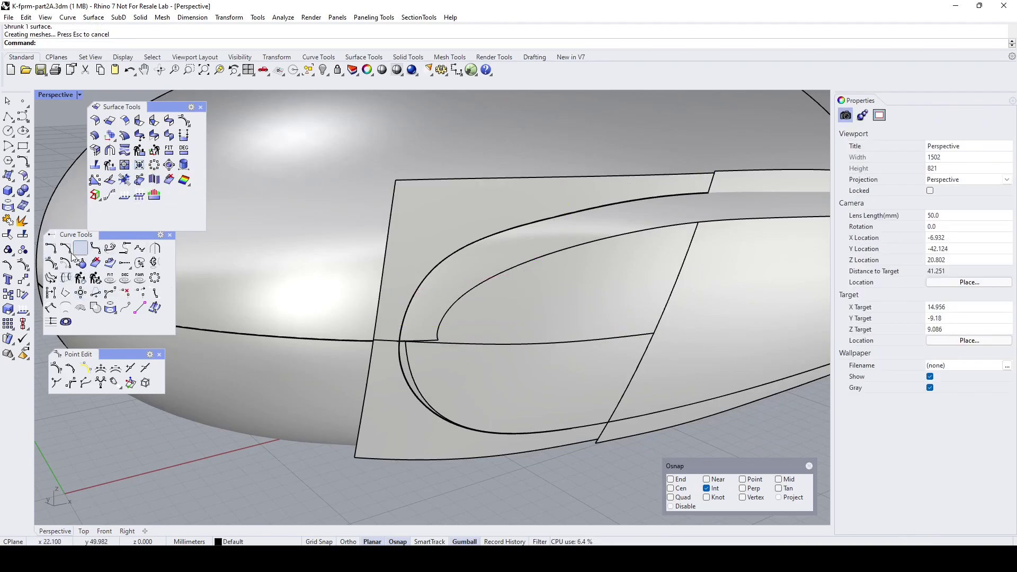
Trim the excess of the upper patch piece and the long side surface above the body, using both upper body surfaces as cutters.
{"action": "left_click", "coordinate": [8, 235]}
{"action": "left_click", "coordinate": [332, 224]}
{"action": "scroll", "coordinate": [332, 224], "scroll_direction": "down", "scroll_amount": 5}
{"action": "left_click", "coordinate": [692, 166]}
{"action": "key", "text": "Return"}
{"action": "left_click", "coordinate": [390, 224]}
{"action": "left_click", "coordinate": [542, 211]}
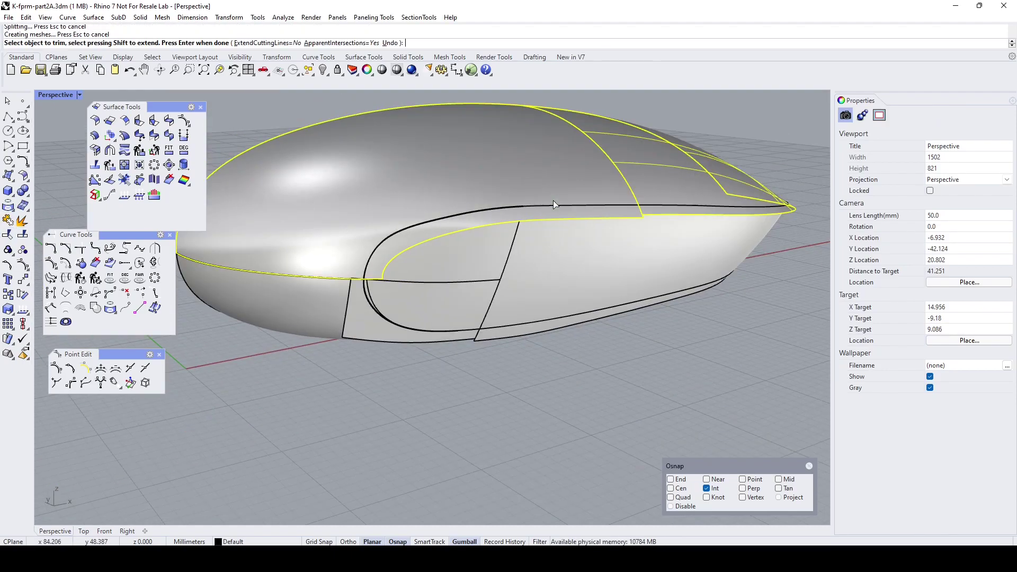
Trim the excess strips of both upper body surfaces using the upper front patch piece and the long side surface as cutters.
{"action": "key", "text": "Return"}
{"action": "key", "text": "Return"}
{"action": "right_click_drag", "start_coordinate": [552, 364], "coordinate": [458, 268]}
{"action": "left_click", "coordinate": [458, 265]}
{"action": "left_click", "coordinate": [547, 258]}
{"action": "key", "text": "Return"}
{"action": "left_click", "coordinate": [464, 228]}
{"action": "left_click", "coordinate": [642, 205]}
{"action": "key", "text": "Return"}
Extend the lower body surface's edge along the opening outward past the long side surface with the Smooth type and merging on.
{"action": "right_click_drag", "start_coordinate": [644, 204], "coordinate": [431, 276]}
{"action": "scroll", "coordinate": [461, 276], "scroll_direction": "up", "scroll_amount": 2}
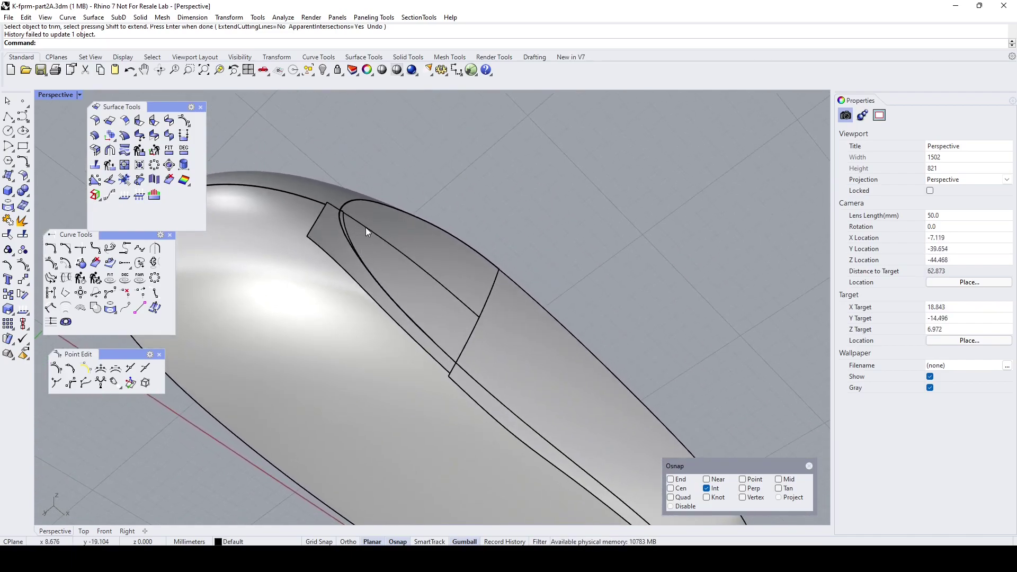
{"action": "left_click", "coordinate": [110, 120]}
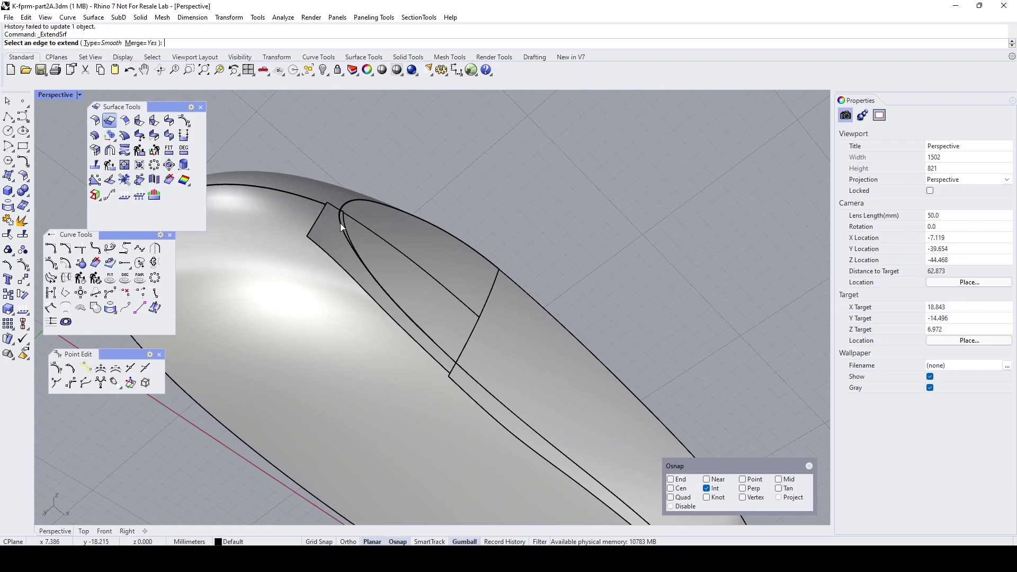
{"action": "left_click", "coordinate": [344, 230]}
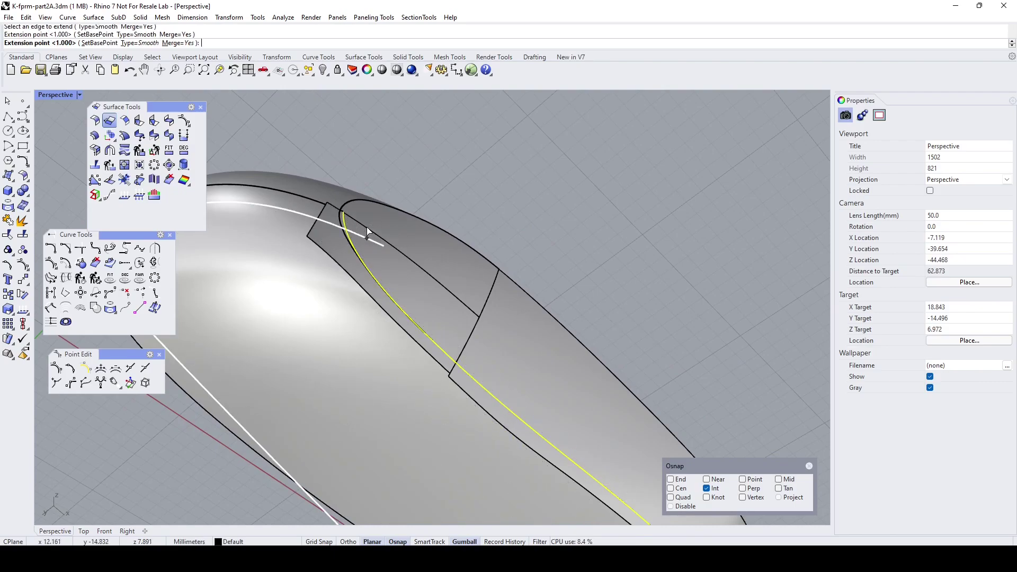
{"action": "left_click", "coordinate": [430, 271]}
Try to untrim the small rear patch along its straight outer edge.
{"action": "scroll", "coordinate": [430, 270], "scroll_direction": "down", "scroll_amount": 5}
{"action": "scroll", "coordinate": [621, 348], "scroll_direction": "up", "scroll_amount": 10}
{"action": "right_click_drag", "start_coordinate": [637, 322], "coordinate": [581, 372]}
{"action": "left_click", "coordinate": [581, 379]}
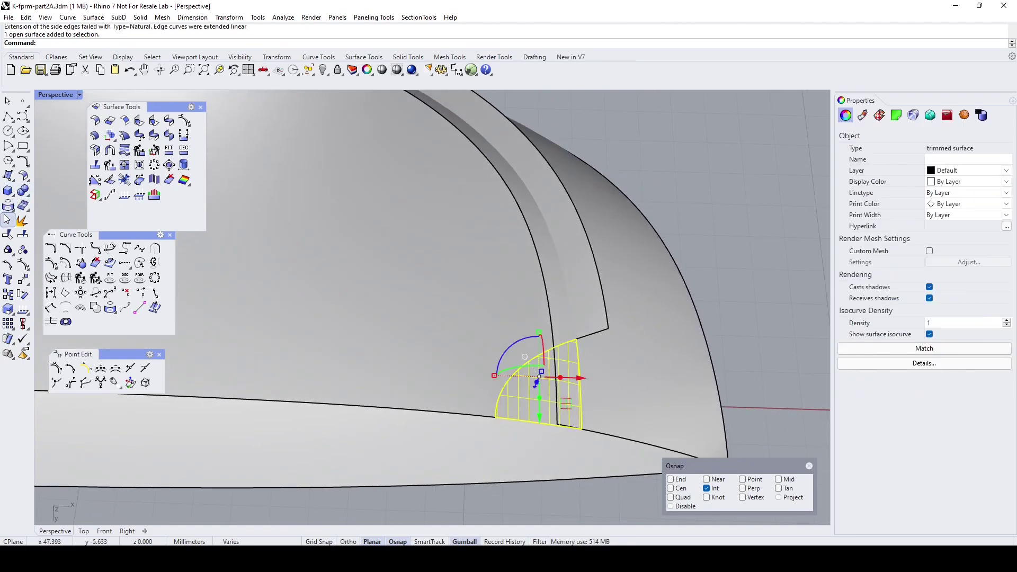
{"action": "right_click", "coordinate": [9, 235]}
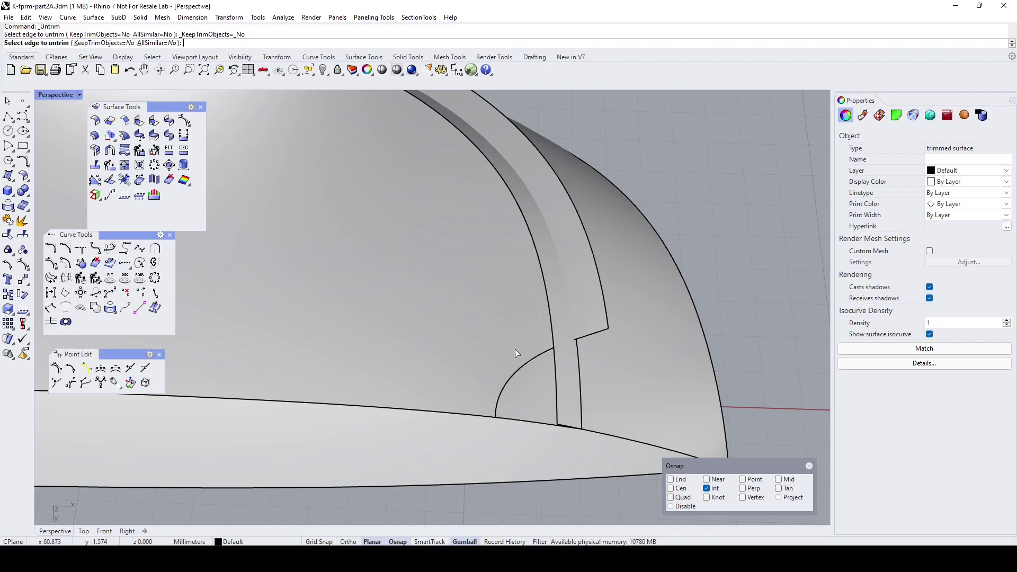
{"action": "left_click", "coordinate": [578, 358]}
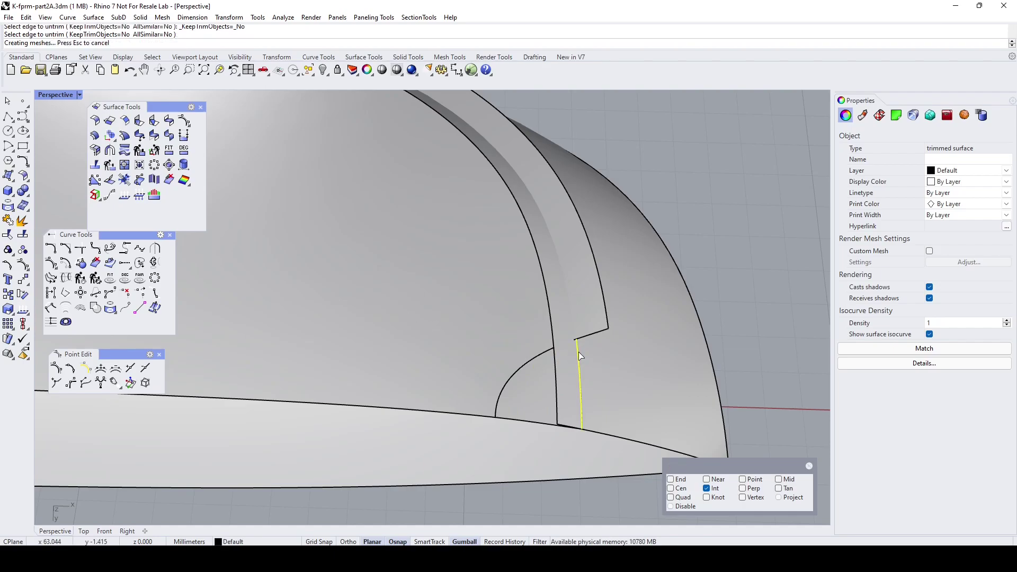
{"action": "right_click_drag", "start_coordinate": [580, 359], "coordinate": [601, 388]}
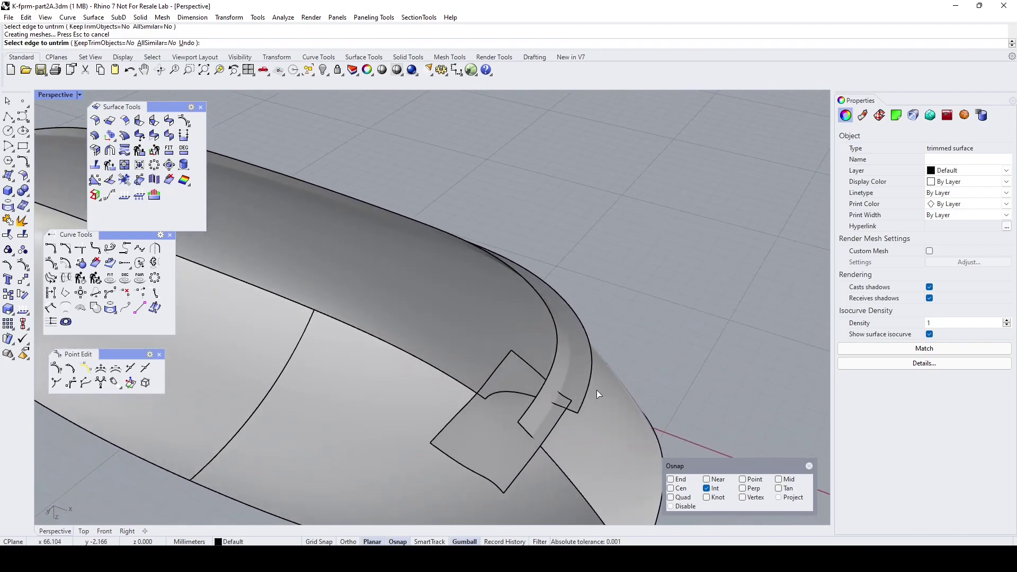
{"action": "right_click_drag", "start_coordinate": [516, 444], "coordinate": [535, 381]}
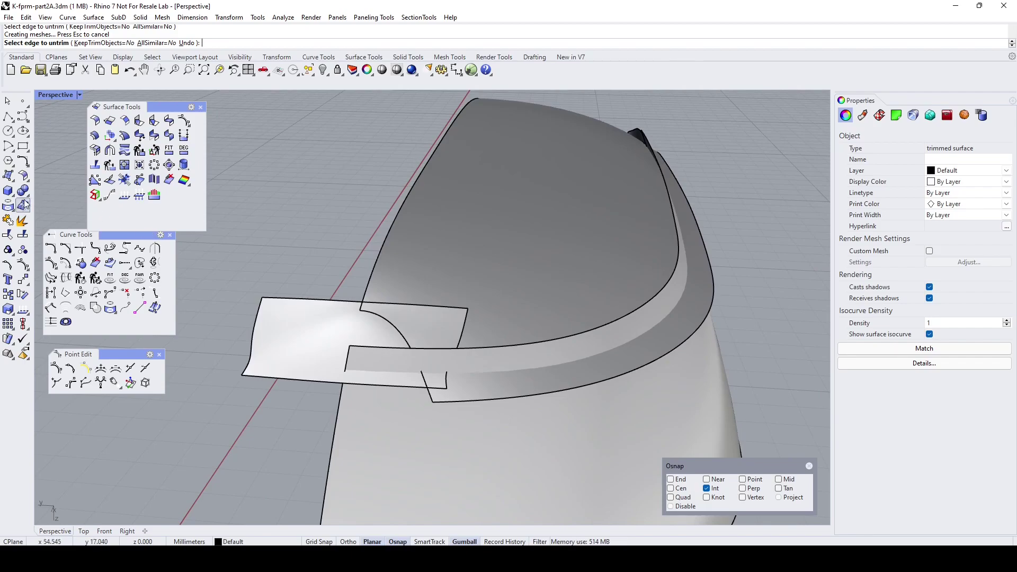
Try to trim the side surface's protruding strip with the lower body surface and rear patch, and undo back to the trimmed rear patch.
{"action": "left_click", "coordinate": [8, 235]}
{"action": "right_click_drag", "start_coordinate": [574, 351], "coordinate": [601, 351]}
{"action": "left_click", "coordinate": [545, 311]}
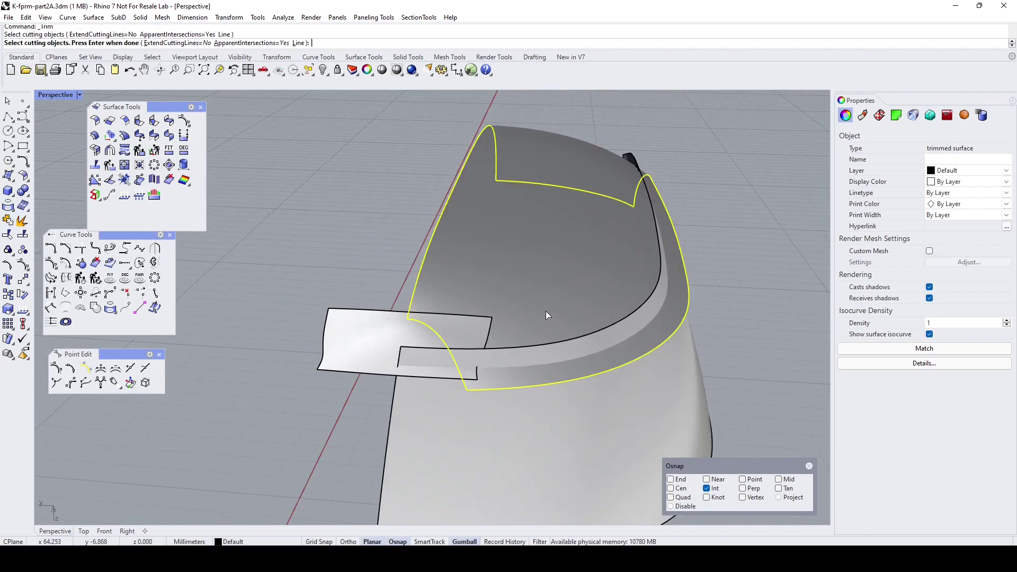
{"action": "left_click", "coordinate": [383, 341]}
{"action": "key", "text": "Return"}
{"action": "left_click", "coordinate": [510, 353]}
{"action": "key", "text": "Return"}
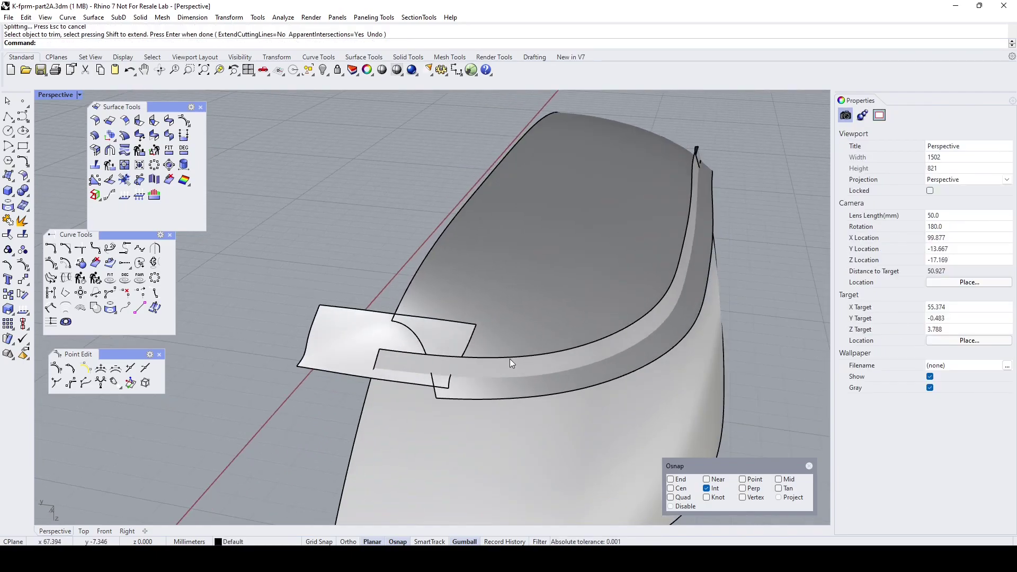
{"action": "key", "text": "ctrl+z"}
{"action": "mouse_move", "coordinate": [509, 358]}
{"action": "right_mouse_down"}
{"action": "mouse_move", "coordinate": [537, 354]}
{"action": "mouse_move", "coordinate": [492, 346]}
{"action": "mouse_move", "coordinate": [516, 354]}
{"action": "mouse_move", "coordinate": [474, 387]}
{"action": "mouse_move", "coordinate": [489, 358]}
{"action": "right_mouse_up"}
Untrim the small rear patch along its curved edge against the lower body surface.
{"action": "left_click", "coordinate": [9, 236]}
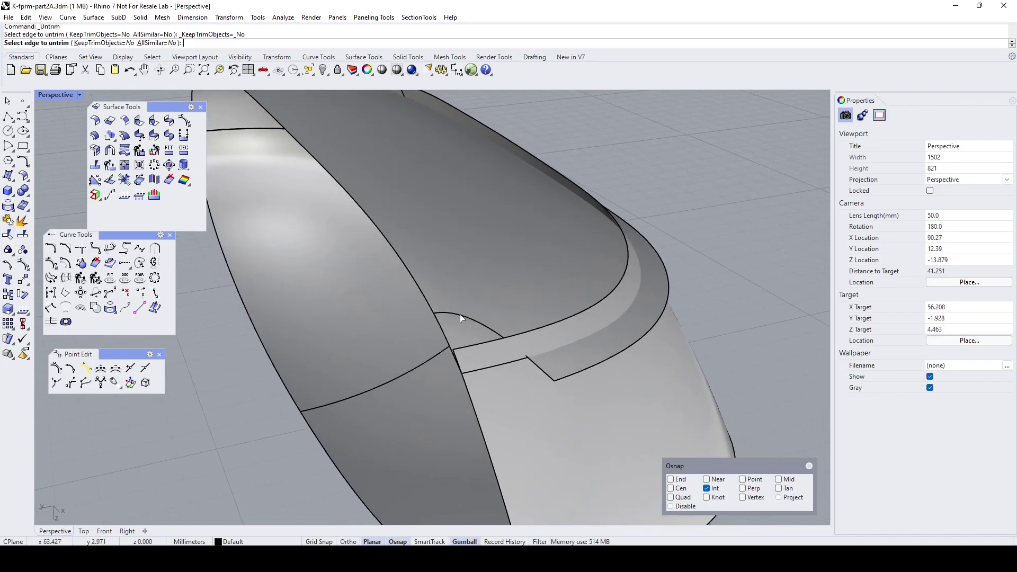
{"action": "left_click", "coordinate": [506, 335]}
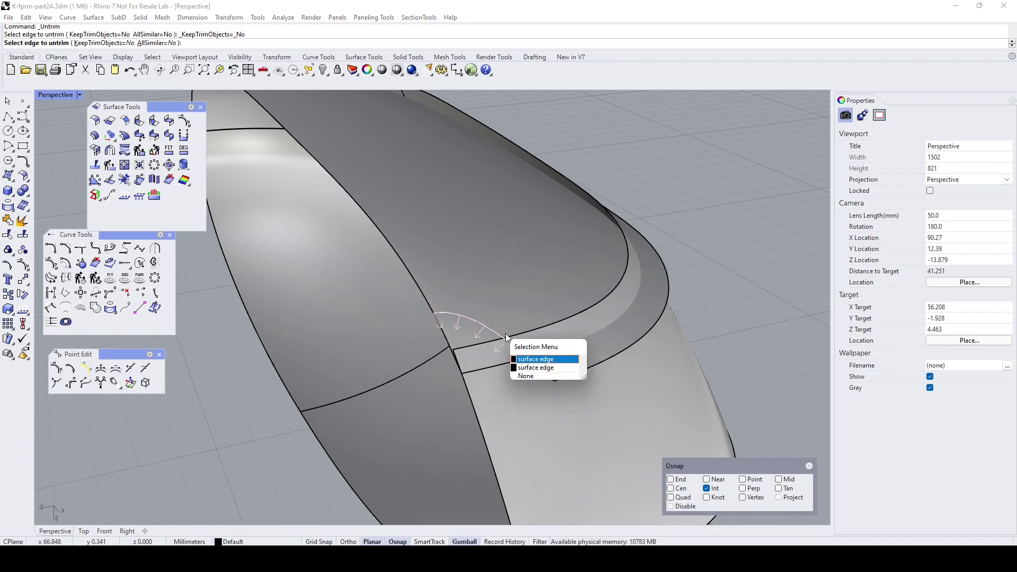
{"action": "left_click", "coordinate": [540, 360]}
{"action": "right_click_drag", "start_coordinate": [568, 349], "coordinate": [401, 310]}
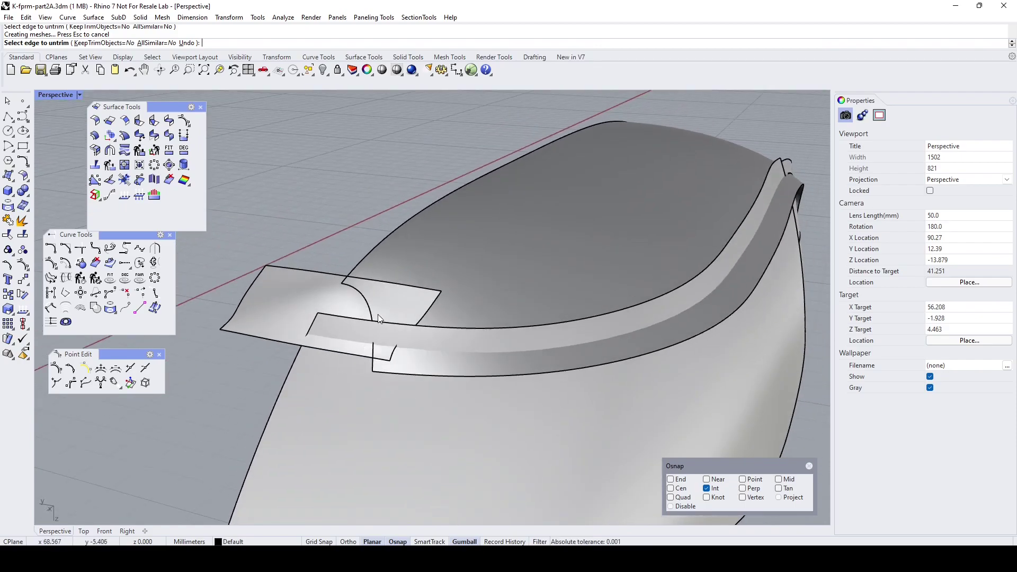
Draw a rectangular plane surface in the Front view that spans the whole body.
{"action": "double_click", "coordinate": [53, 95]}
{"action": "scroll", "coordinate": [345, 407], "scroll_direction": "down", "scroll_amount": 4}
{"action": "scroll", "coordinate": [285, 409], "scroll_direction": "up", "scroll_amount": 5}
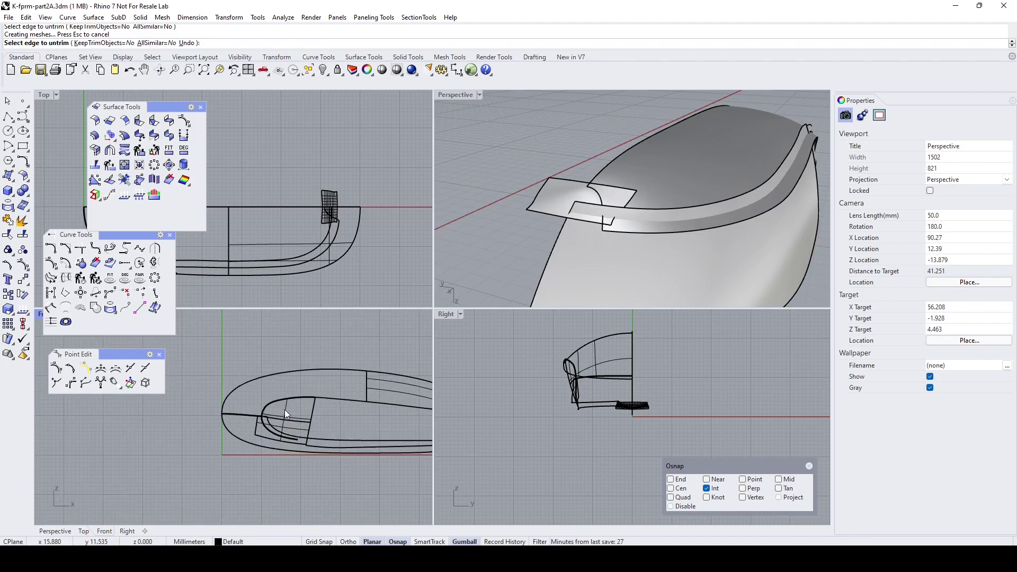
{"action": "scroll", "coordinate": [278, 408], "scroll_direction": "down", "scroll_amount": 3}
{"action": "left_click", "coordinate": [12, 178]}
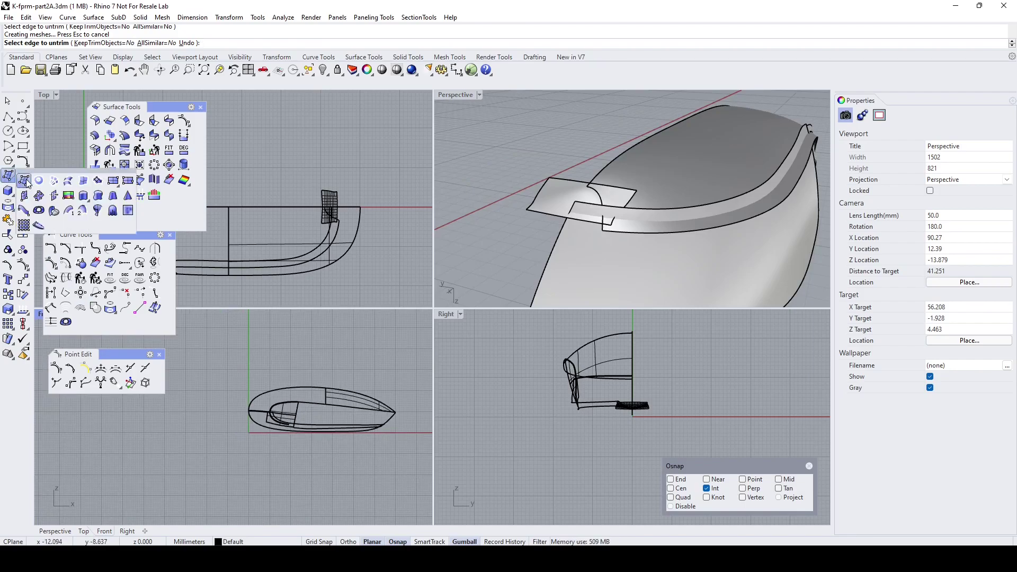
{"action": "left_click", "coordinate": [25, 181]}
{"action": "left_click", "coordinate": [214, 347]}
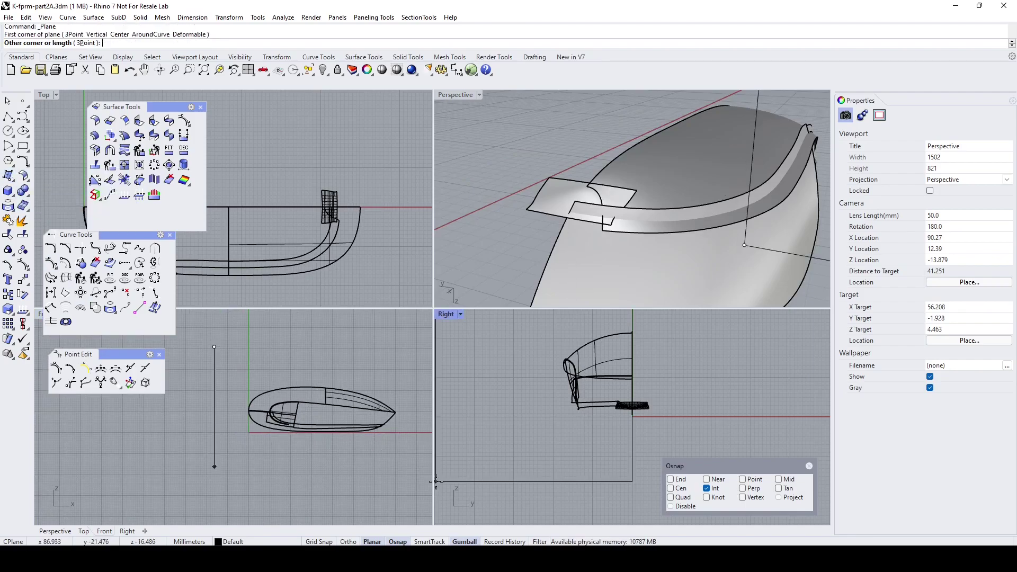
{"action": "left_click", "coordinate": [404, 479]}
{"action": "double_click", "coordinate": [453, 95]}
Trim off the rear patch's part beyond the centre plane with the new plane as cutter, and delete the plane.
{"action": "right_click_drag", "start_coordinate": [446, 99], "coordinate": [280, 333]}
{"action": "left_click", "coordinate": [9, 234]}
{"action": "left_click", "coordinate": [452, 223]}
{"action": "key", "text": "Return"}
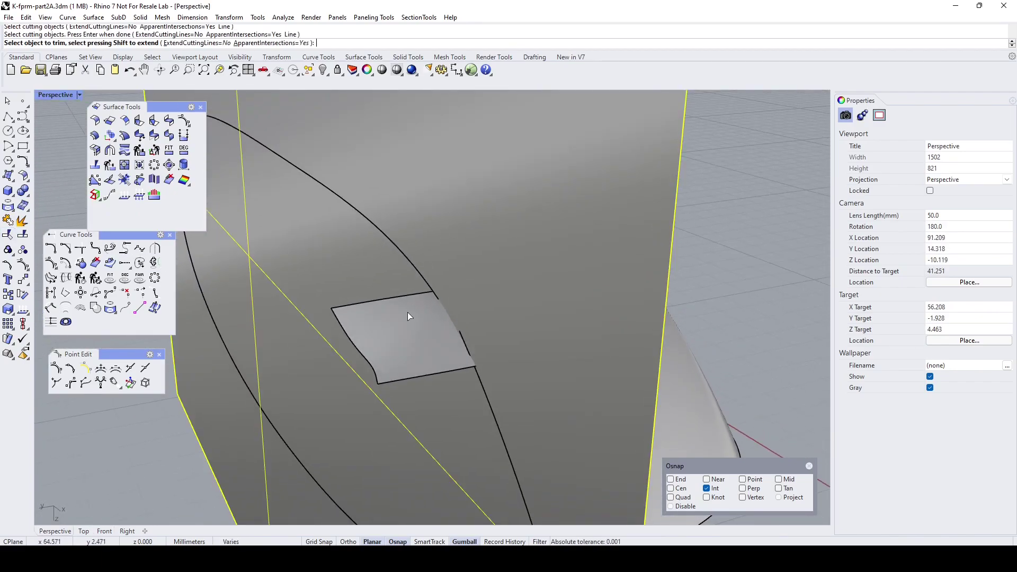
{"action": "left_click", "coordinate": [405, 317]}
{"action": "key", "text": "Return"}
{"action": "left_click", "coordinate": [488, 273]}
{"action": "key", "text": "Delete"}
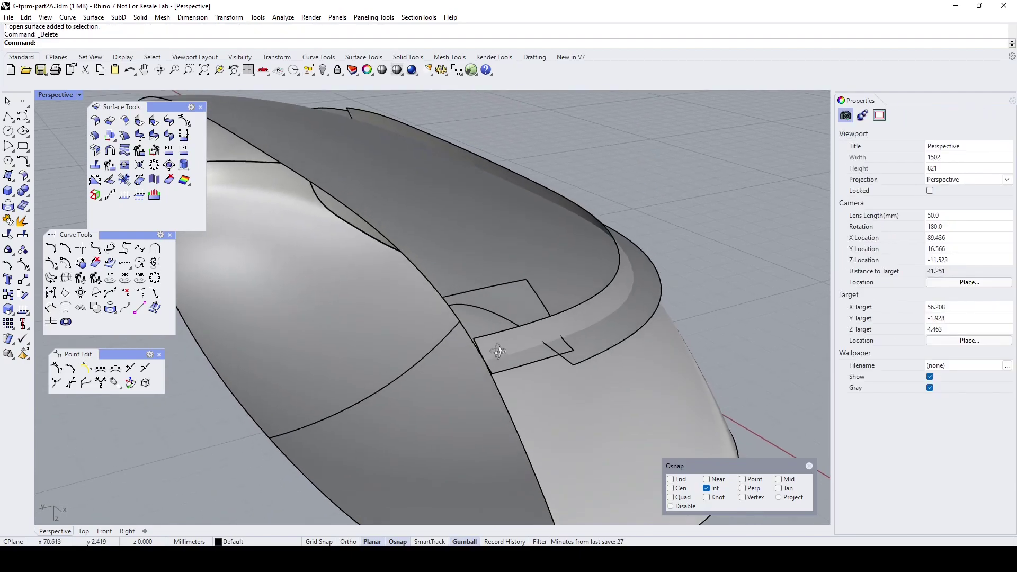
Create the intersection curve between the long side surface and the small rear patch.
{"action": "right_click_drag", "start_coordinate": [487, 278], "coordinate": [514, 356]}
{"action": "scroll", "coordinate": [522, 354], "scroll_direction": "up", "scroll_amount": 6}
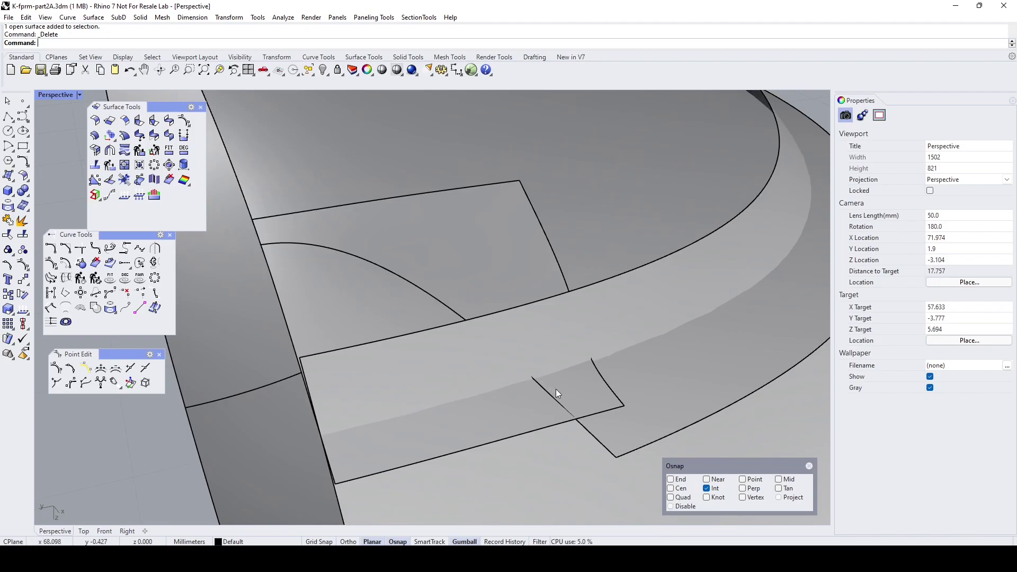
{"action": "left_click", "coordinate": [11, 209]}
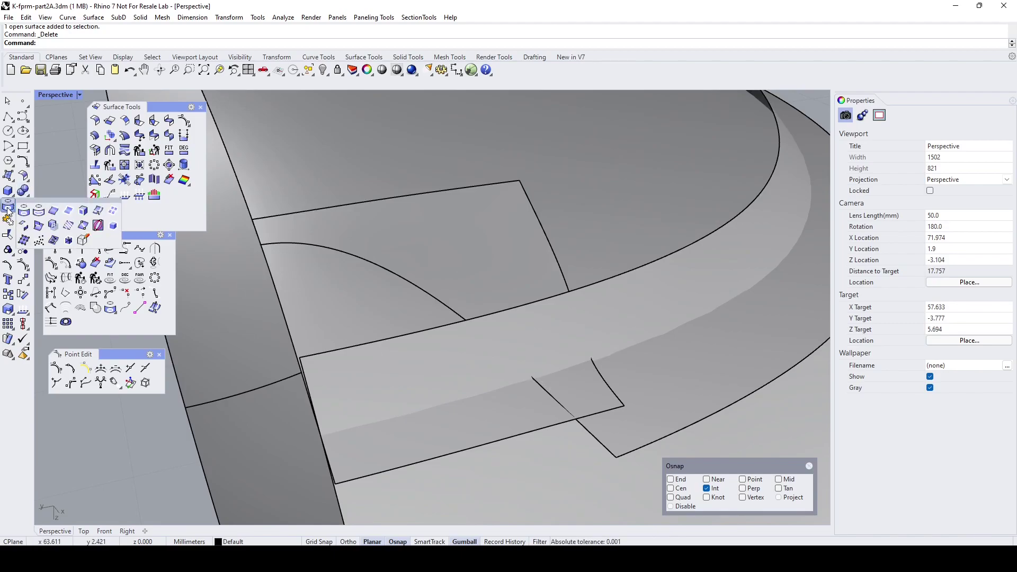
{"action": "left_click", "coordinate": [38, 226]}
{"action": "left_click", "coordinate": [462, 363]}
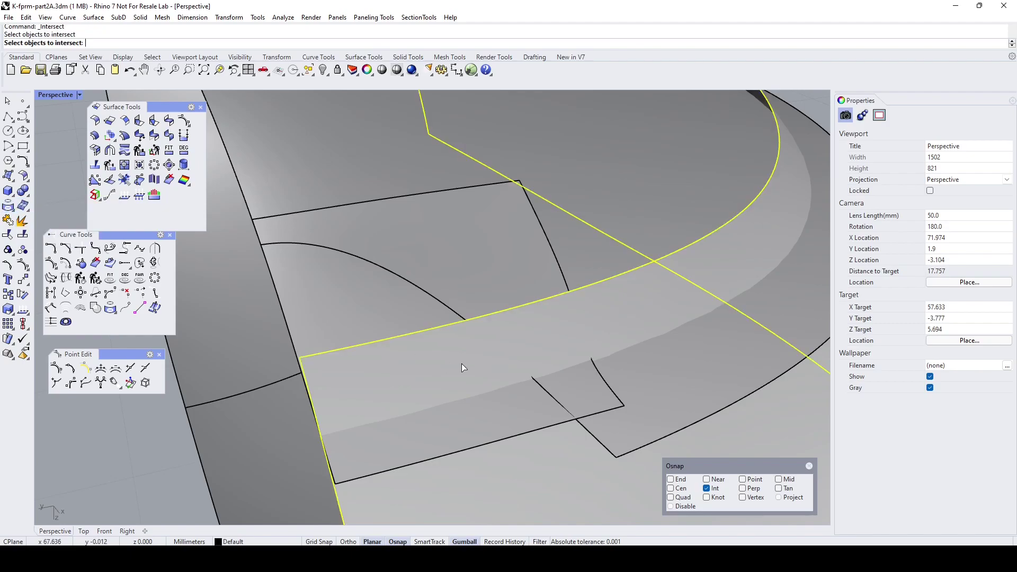
{"action": "left_click", "coordinate": [476, 300]}
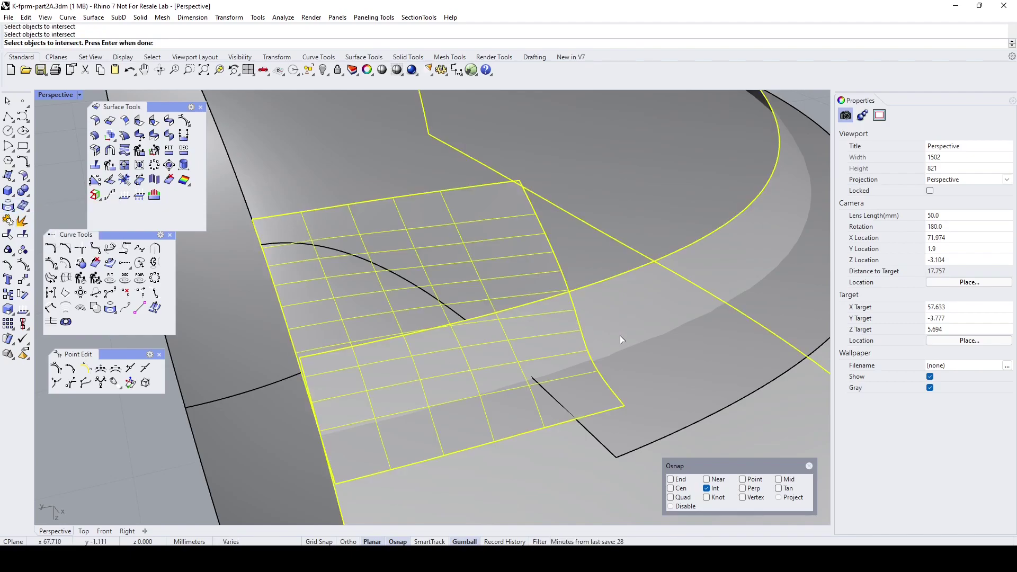
{"action": "key", "text": "Return"}
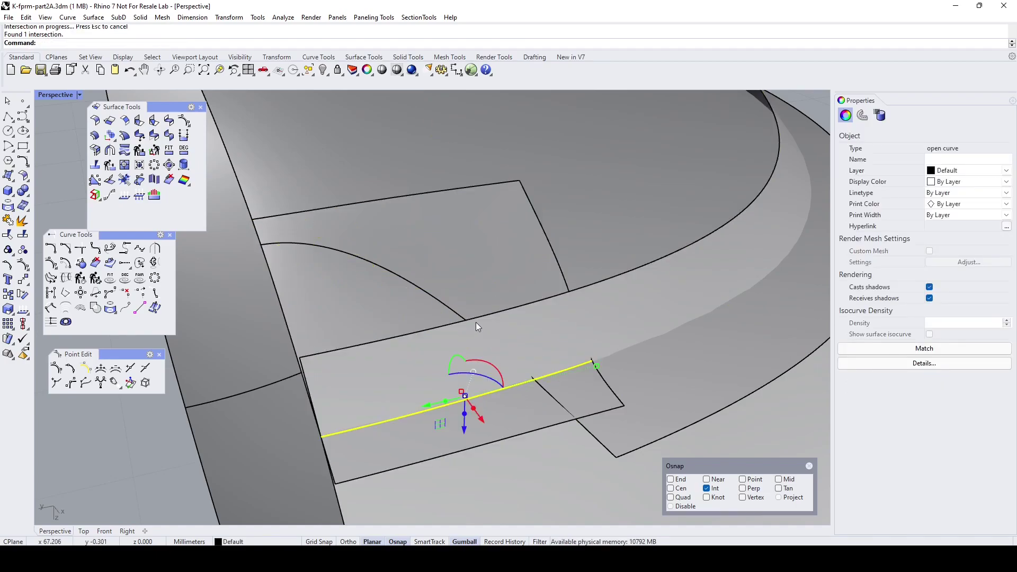
{"action": "key", "text": "Escape"}
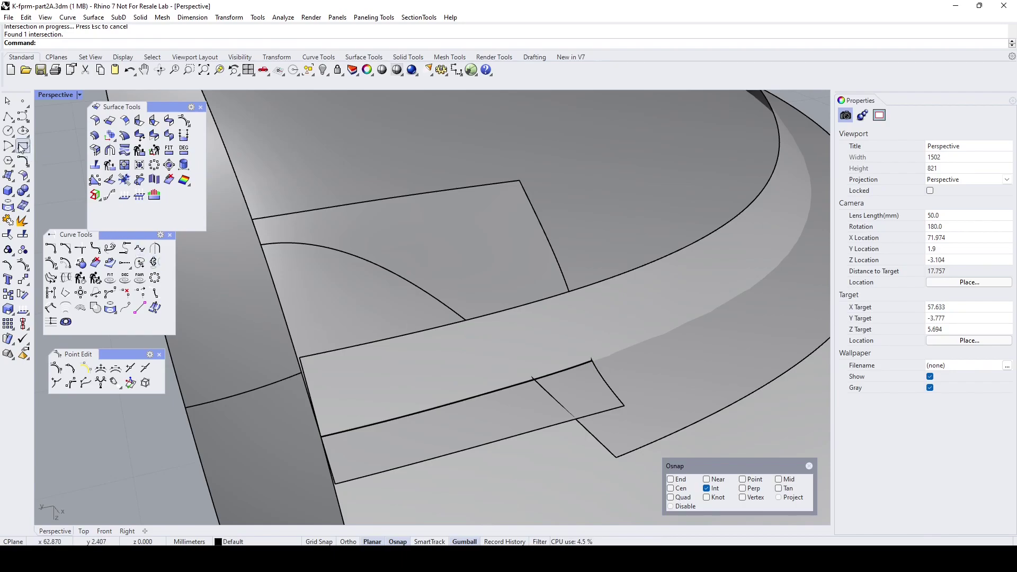
Place a point where the intersection curve meets the lower body surface's edge and split the rear patch there along the V isocurve.
{"action": "left_click", "coordinate": [23, 100]}
{"action": "left_click", "coordinate": [536, 379]}
{"action": "left_click", "coordinate": [22, 235]}
{"action": "left_click", "coordinate": [500, 286]}
{"action": "key", "text": "Return"}
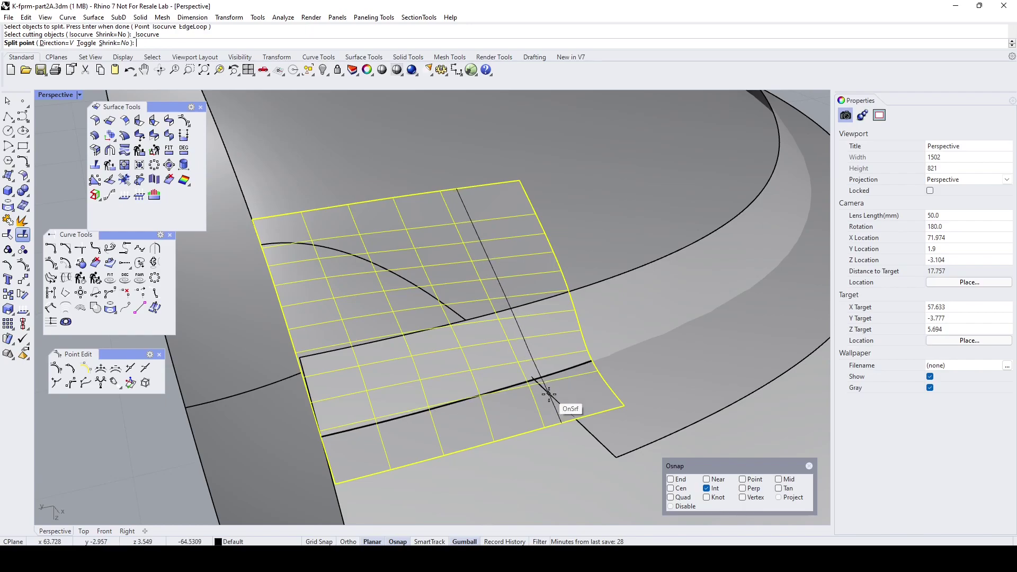
{"action": "scroll", "coordinate": [547, 397], "scroll_direction": "up", "scroll_amount": 5}
{"action": "left_click", "coordinate": [519, 362]}
{"action": "key", "text": "Return"}
Delete the outer piece of the split rear patch.
{"action": "scroll", "coordinate": [519, 363], "scroll_direction": "down", "scroll_amount": 5}
{"action": "left_click", "coordinate": [548, 371]}
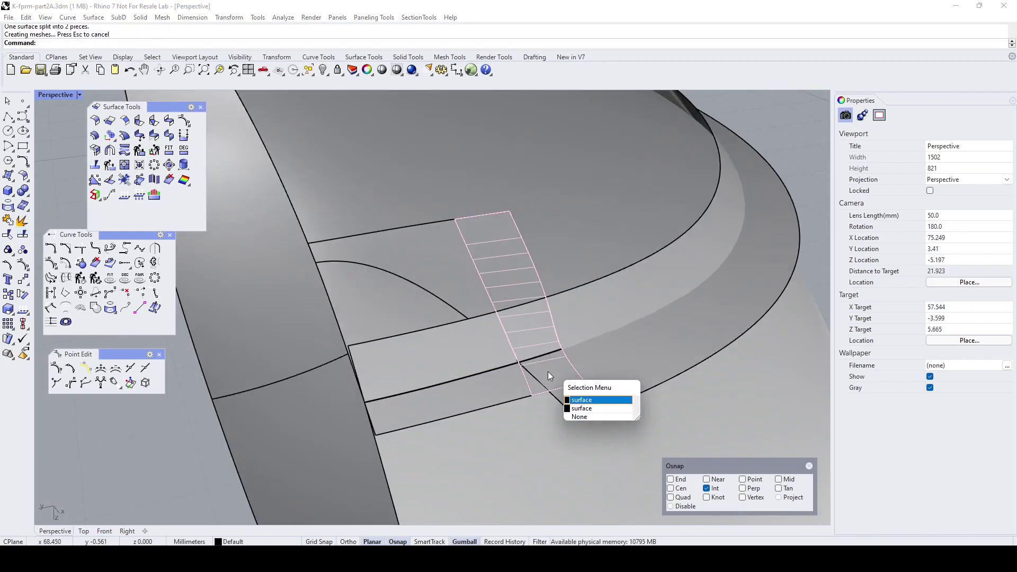
{"action": "key", "text": "Return"}
{"action": "key", "text": "Delete"}
Trim the long side surface's strip protruding below the body, using the lower body surface and rear patch as cutters.
{"action": "mouse_move", "coordinate": [548, 371]}
{"action": "right_mouse_down"}
{"action": "mouse_move", "coordinate": [561, 358]}
{"action": "mouse_move", "coordinate": [562, 375]}
{"action": "right_mouse_up"}
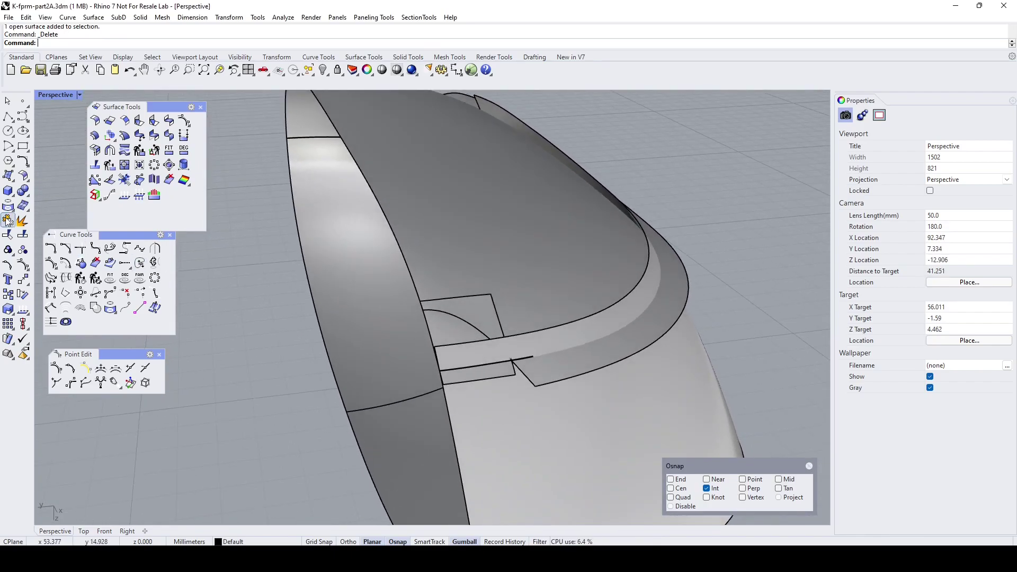
{"action": "left_click", "coordinate": [8, 235]}
{"action": "mouse_move", "coordinate": [558, 336]}
{"action": "right_mouse_down"}
{"action": "mouse_move", "coordinate": [562, 365]}
{"action": "mouse_move", "coordinate": [577, 354]}
{"action": "mouse_move", "coordinate": [570, 343]}
{"action": "right_mouse_up"}
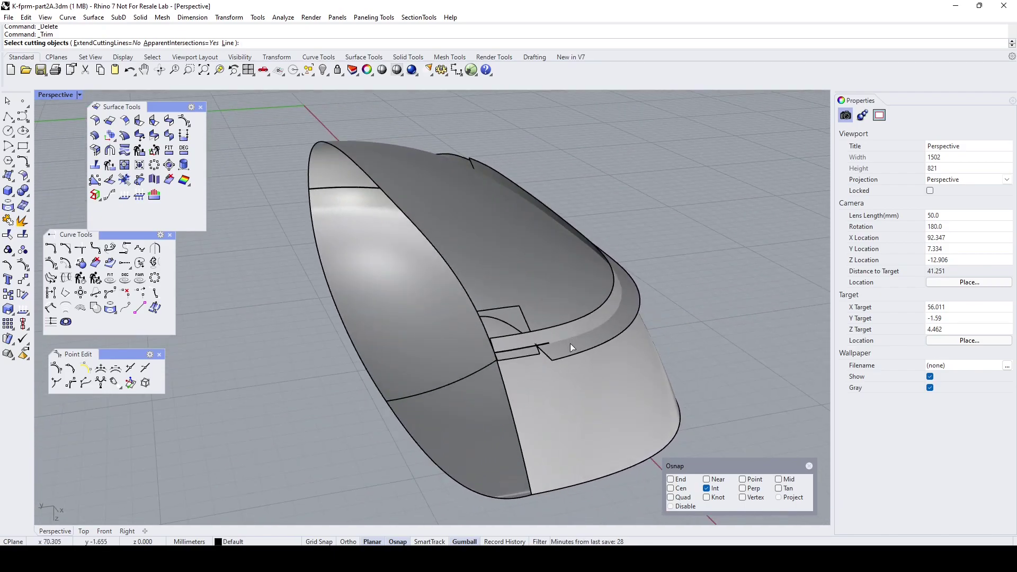
{"action": "left_click", "coordinate": [570, 347]}
{"action": "left_click", "coordinate": [526, 353]}
{"action": "right_click", "coordinate": [368, 392]}
{"action": "left_click", "coordinate": [580, 326]}
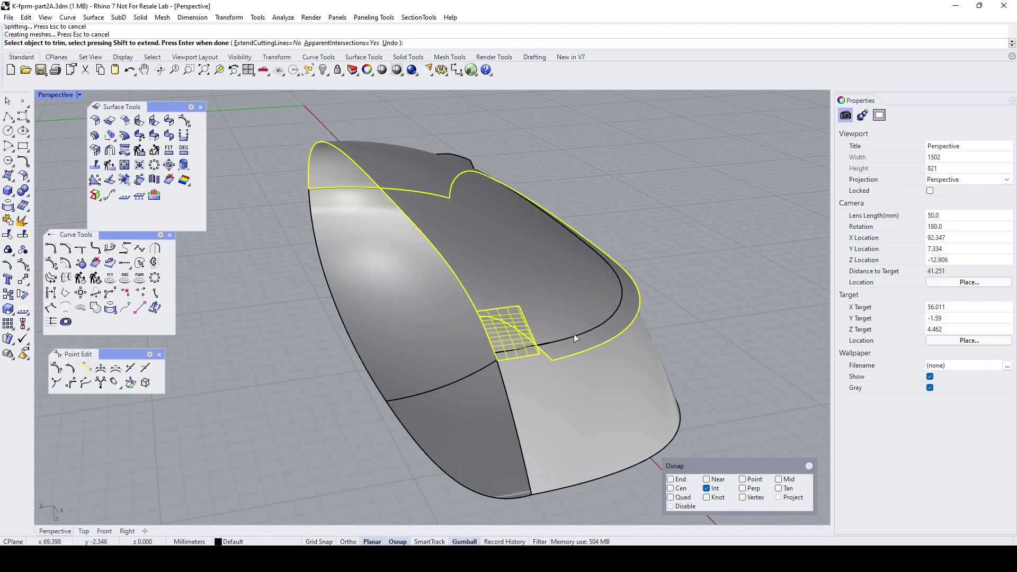
{"action": "right_click", "coordinate": [572, 331]}
Trim the protruding part of the lower front patch piece with the lower body surface as cutter.
{"action": "right_click_drag", "start_coordinate": [572, 330], "coordinate": [668, 339]}
{"action": "scroll", "coordinate": [656, 289], "scroll_direction": "down", "scroll_amount": 2}
{"action": "right_click_drag", "start_coordinate": [656, 289], "coordinate": [388, 380], "text": "shift"}
{"action": "scroll", "coordinate": [700, 321], "scroll_direction": "down", "scroll_amount": 6}
{"action": "right_click_drag", "start_coordinate": [521, 373], "coordinate": [523, 394]}
{"action": "scroll", "coordinate": [497, 357], "scroll_direction": "up", "scroll_amount": 10}
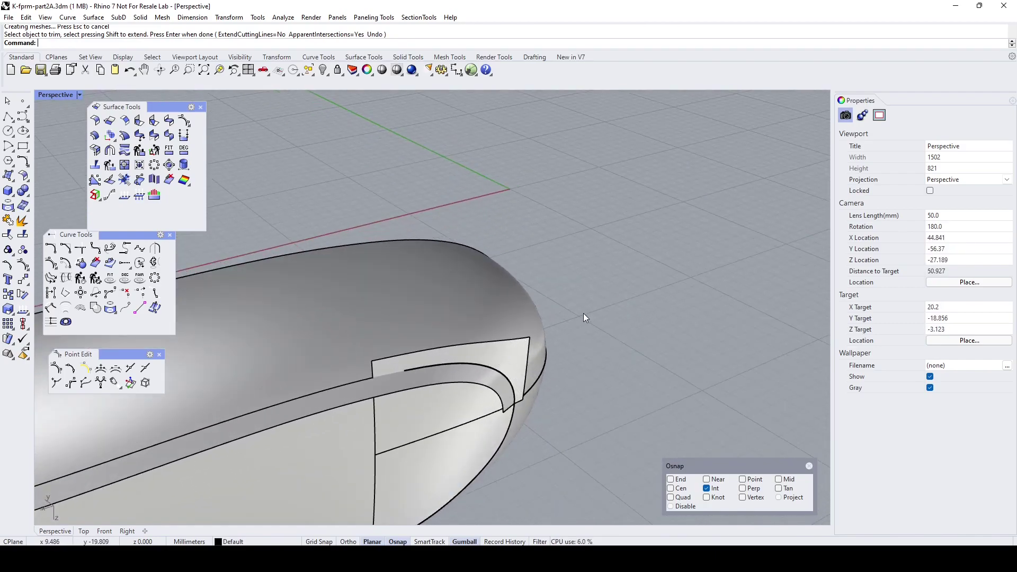
{"action": "right_click", "coordinate": [583, 313]}
{"action": "left_click", "coordinate": [471, 380]}
{"action": "right_click", "coordinate": [580, 385]}
{"action": "left_click", "coordinate": [515, 358]}
{"action": "right_click", "coordinate": [513, 356]}
Trim the excess band of the lower body surface using the long side surface and the lower front patch piece as cutters.
{"action": "scroll", "coordinate": [513, 356], "scroll_direction": "down", "scroll_amount": 8}
{"action": "right_click_drag", "start_coordinate": [500, 366], "coordinate": [459, 260]}
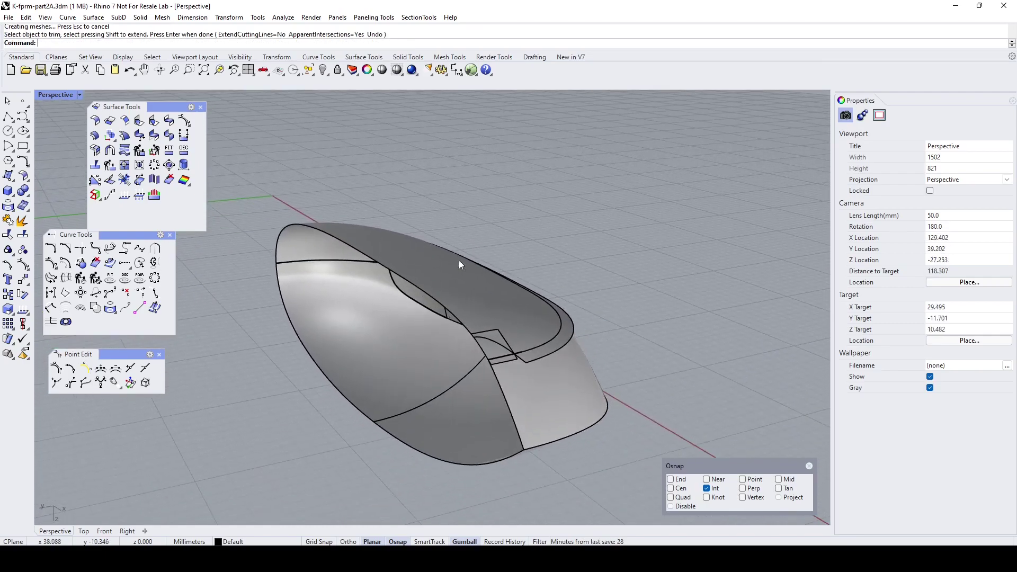
{"action": "right_click", "coordinate": [322, 423]}
{"action": "left_click", "coordinate": [532, 386]}
{"action": "right_click_drag", "start_coordinate": [546, 392], "coordinate": [531, 289]}
{"action": "left_click", "coordinate": [532, 289]}
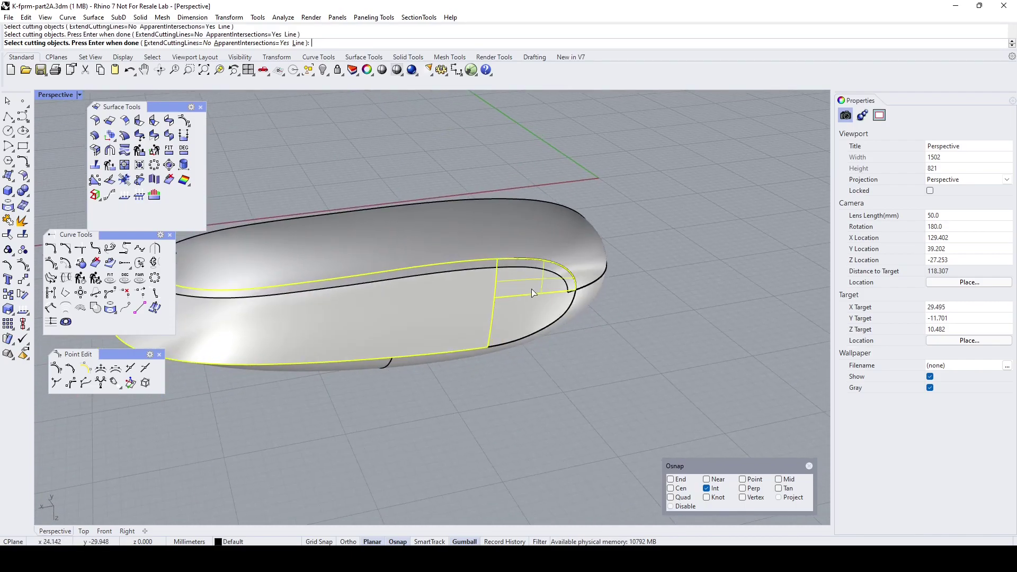
{"action": "key", "text": "Return"}
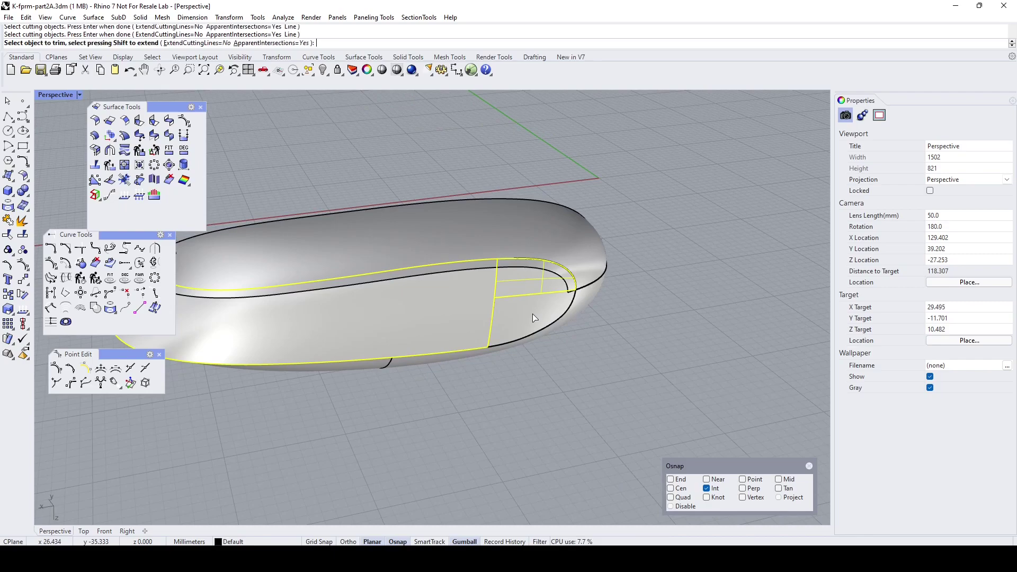
{"action": "left_click", "coordinate": [553, 278]}
{"action": "scroll", "coordinate": [477, 296], "scroll_direction": "down", "scroll_amount": 3}
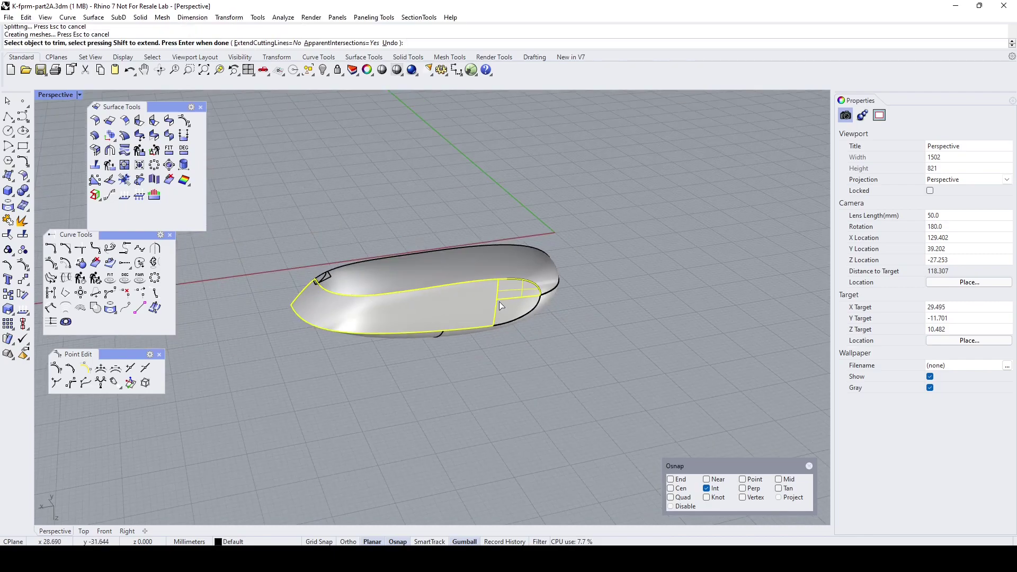
{"action": "key", "text": "Return"}
{"action": "right_click_drag", "start_coordinate": [458, 313], "coordinate": [346, 339]}
{"action": "scroll", "coordinate": [347, 339], "scroll_direction": "up", "scroll_amount": 5}
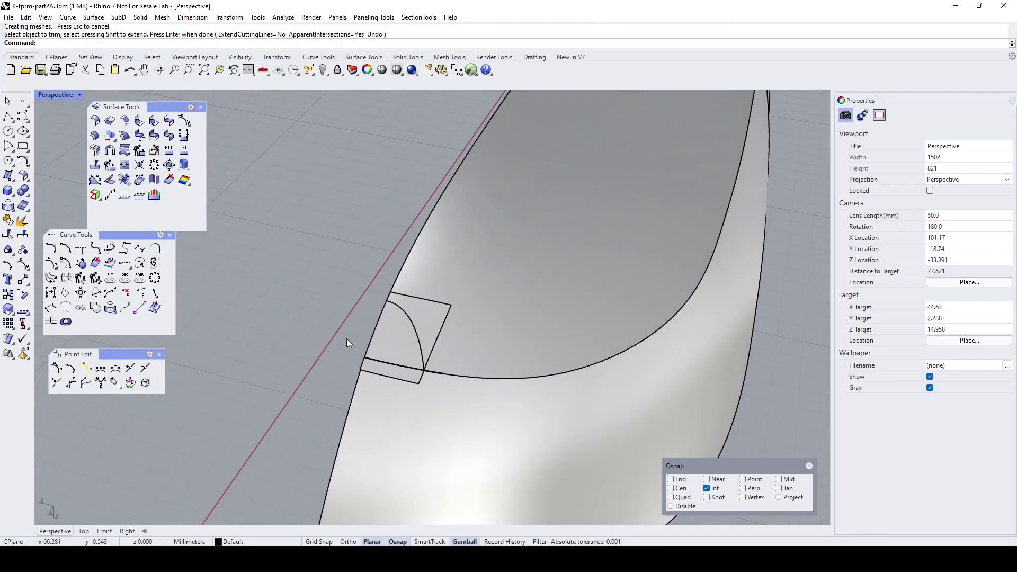
Delete the leftover surface piece beside the arched notch on the body's underside, plus all curves in the model.
{"action": "left_click", "coordinate": [386, 335]}
{"action": "key", "text": "Delete"}
{"action": "scroll", "coordinate": [384, 336], "scroll_direction": "down", "scroll_amount": 4}
{"action": "right_click_drag", "start_coordinate": [384, 336], "coordinate": [376, 212]}
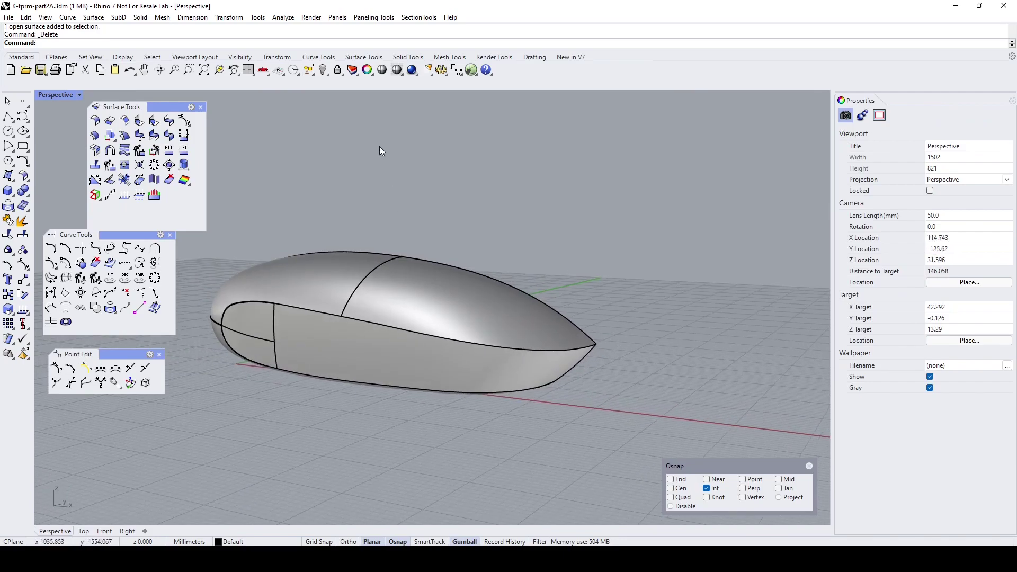
{"action": "left_click", "coordinate": [315, 78]}
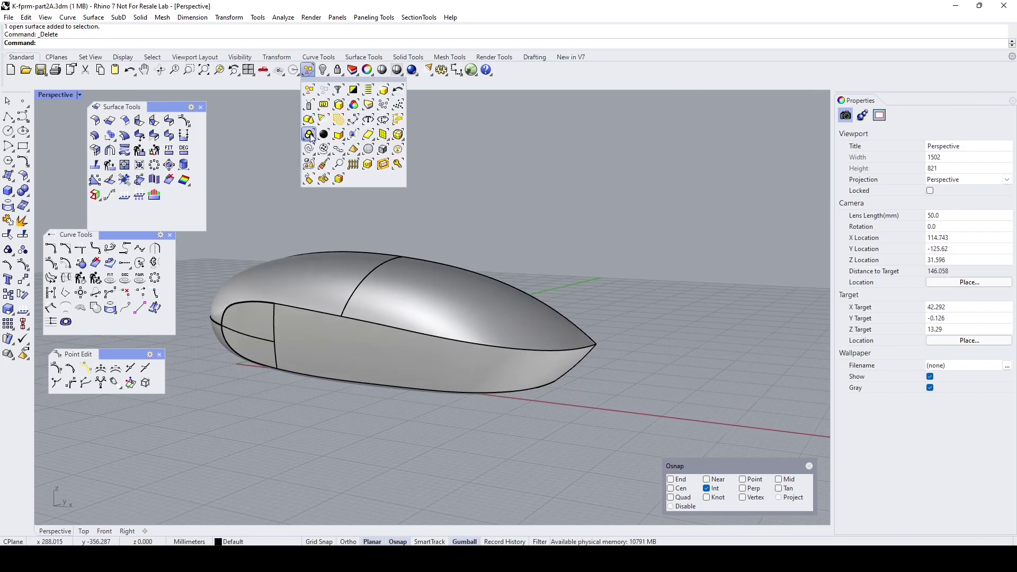
{"action": "left_click", "coordinate": [357, 156]}
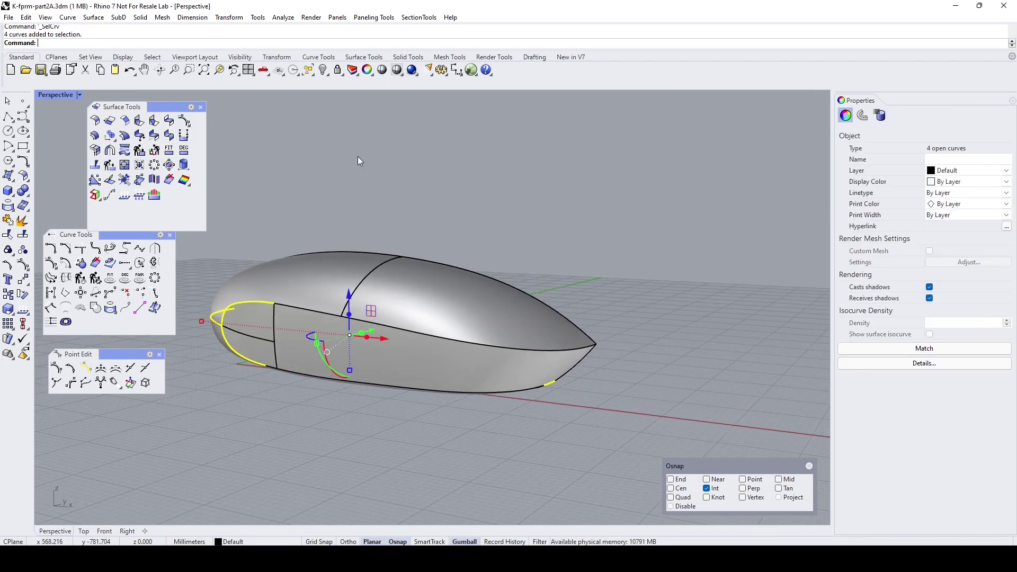
{"action": "key", "text": "Delete"}
Mirror the six half-body surfaces across the X-axis centreline, keeping the originals.
{"action": "right_click_drag", "start_coordinate": [424, 268], "coordinate": [580, 298]}
{"action": "left_click_drag", "start_coordinate": [321, 187], "coordinate": [684, 383]}
{"action": "right_click_drag", "start_coordinate": [666, 325], "coordinate": [583, 318]}
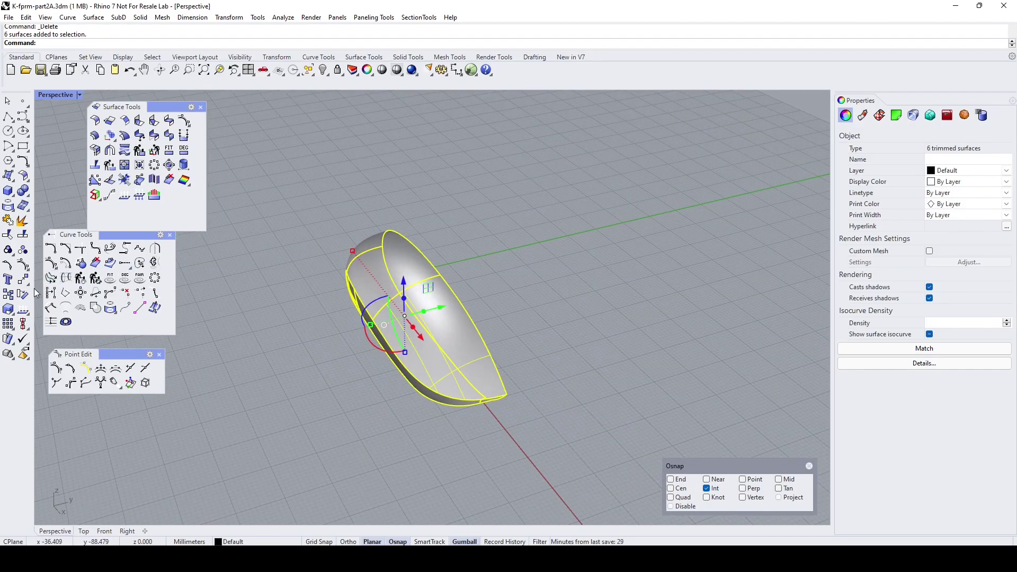
{"action": "left_click", "coordinate": [25, 282]}
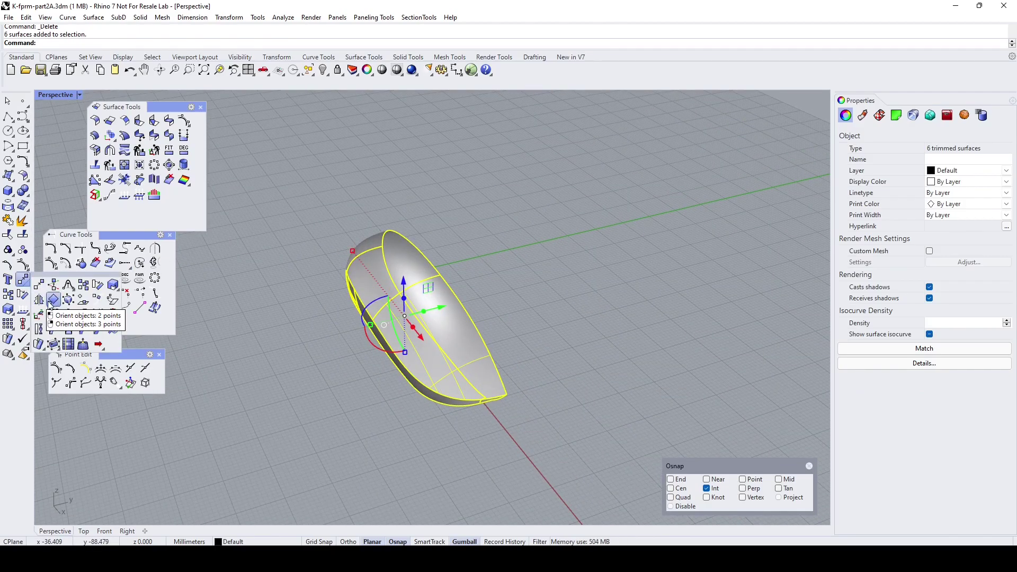
{"action": "left_click", "coordinate": [39, 300]}
{"action": "left_click", "coordinate": [509, 397]}
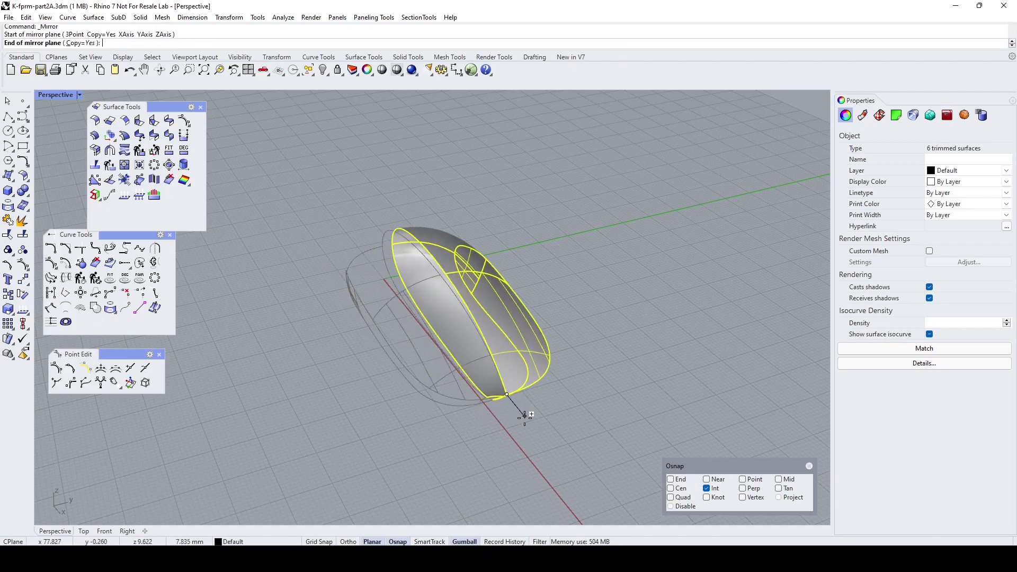
{"action": "left_click", "coordinate": [526, 417]}
{"action": "key", "text": "Escape"}
Fill the arched notch at the centreline with a surface blend between its two curved edges, using Curvature continuity on both sides.
{"action": "right_click_drag", "start_coordinate": [526, 422], "coordinate": [640, 275]}
{"action": "scroll", "coordinate": [425, 370], "scroll_direction": "up", "scroll_amount": 6}
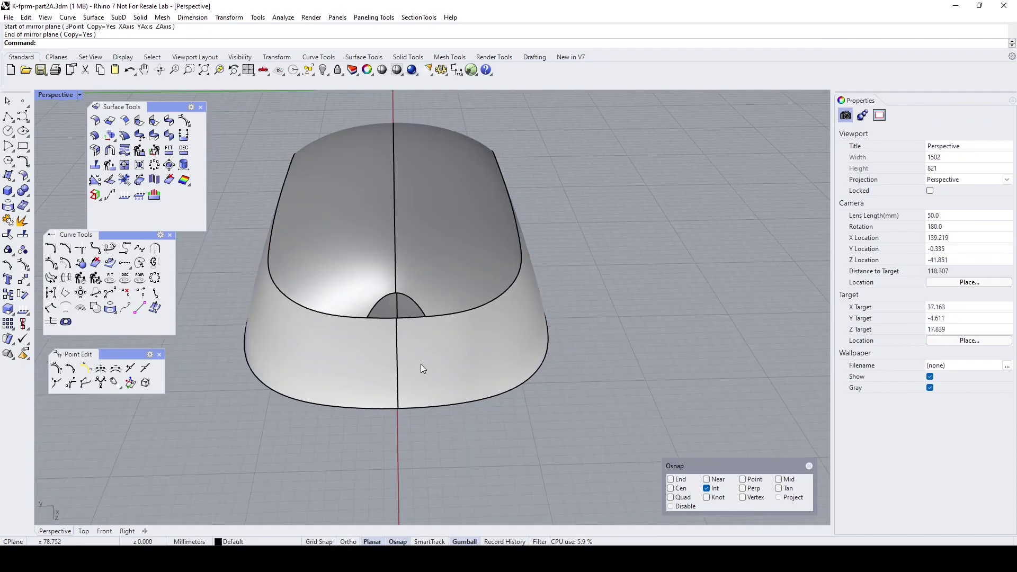
{"action": "right_click_drag", "start_coordinate": [427, 293], "coordinate": [549, 317], "text": "shift"}
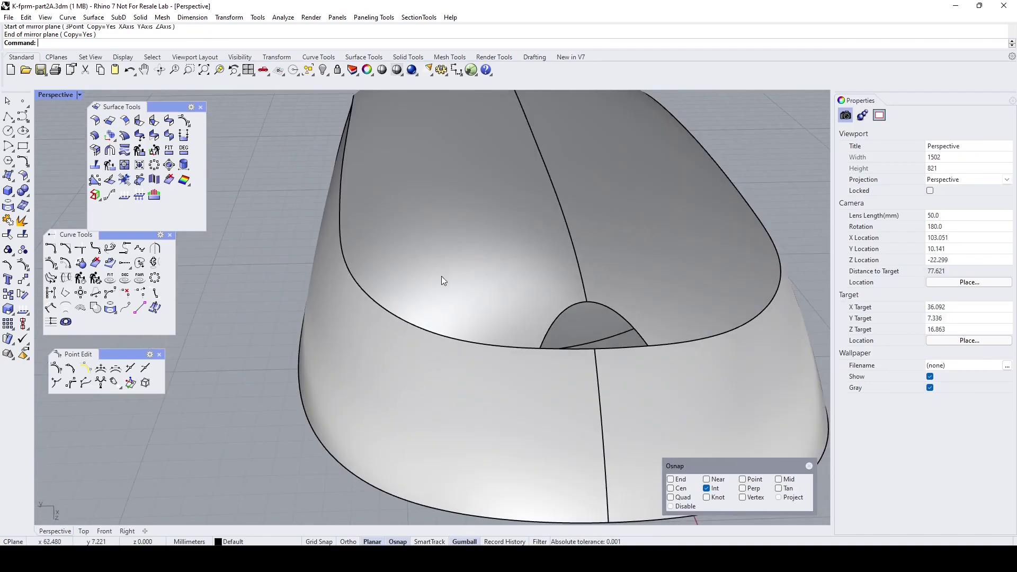
{"action": "scroll", "coordinate": [641, 239], "scroll_direction": "down", "scroll_amount": 5}
{"action": "scroll", "coordinate": [529, 308], "scroll_direction": "up", "scroll_amount": 6}
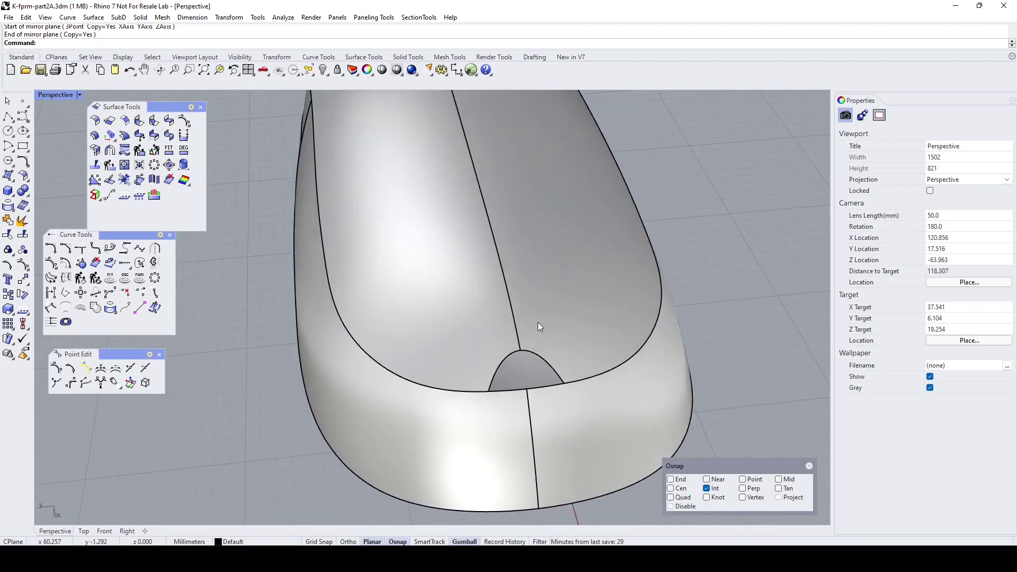
{"action": "right_click_drag", "start_coordinate": [538, 331], "coordinate": [585, 328]}
{"action": "right_click_drag", "start_coordinate": [501, 306], "coordinate": [623, 291], "text": "shift"}
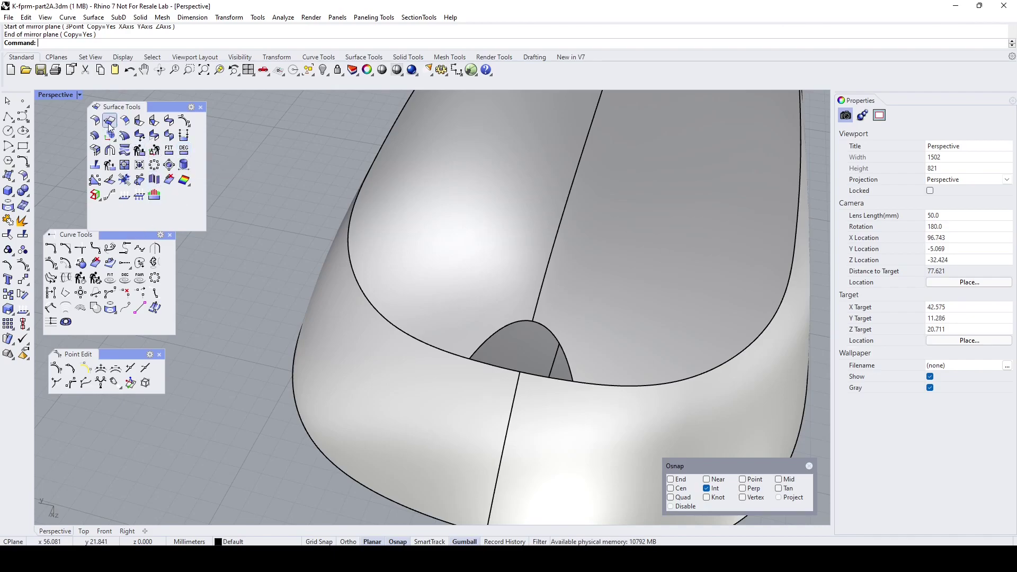
{"action": "left_click", "coordinate": [169, 122]}
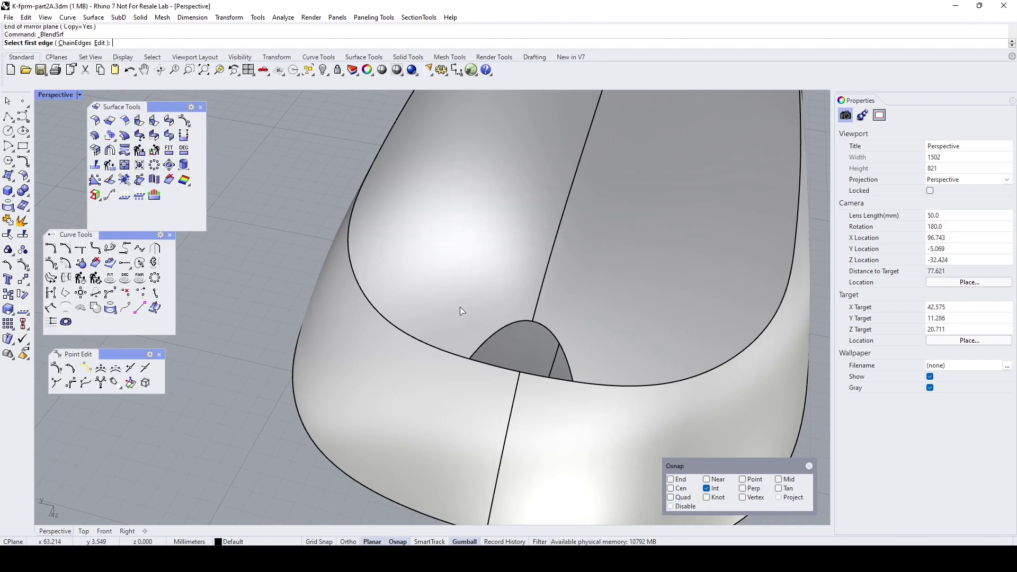
{"action": "left_click", "coordinate": [498, 332]}
{"action": "left_click", "coordinate": [552, 341]}
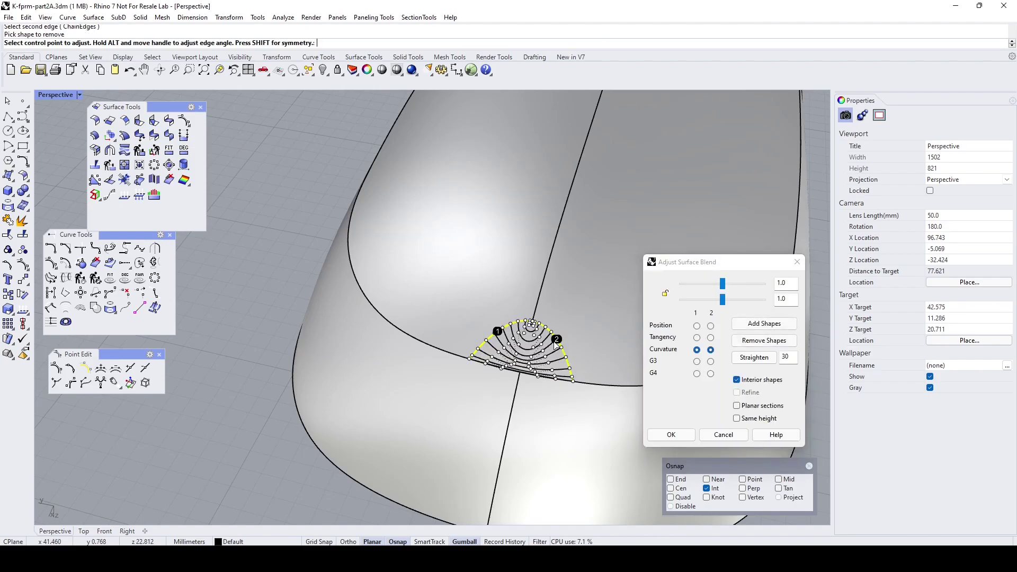
{"action": "left_click", "coordinate": [671, 435]}
Hide the notch's blend surface and delete the duplicated edge curve along its open side.
{"action": "scroll", "coordinate": [522, 374], "scroll_direction": "up", "scroll_amount": 5}
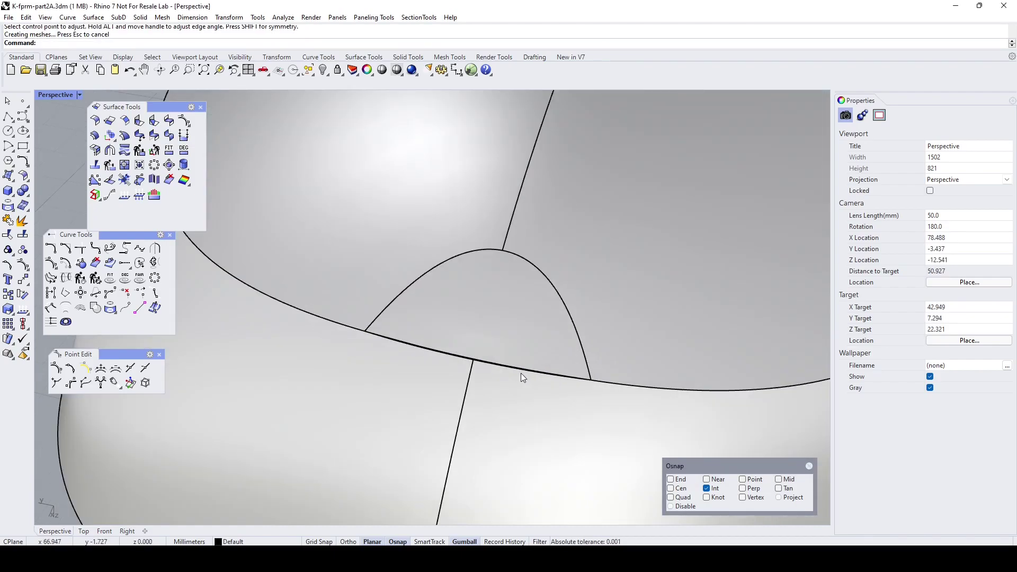
{"action": "scroll", "coordinate": [516, 372], "scroll_direction": "down", "scroll_amount": 5}
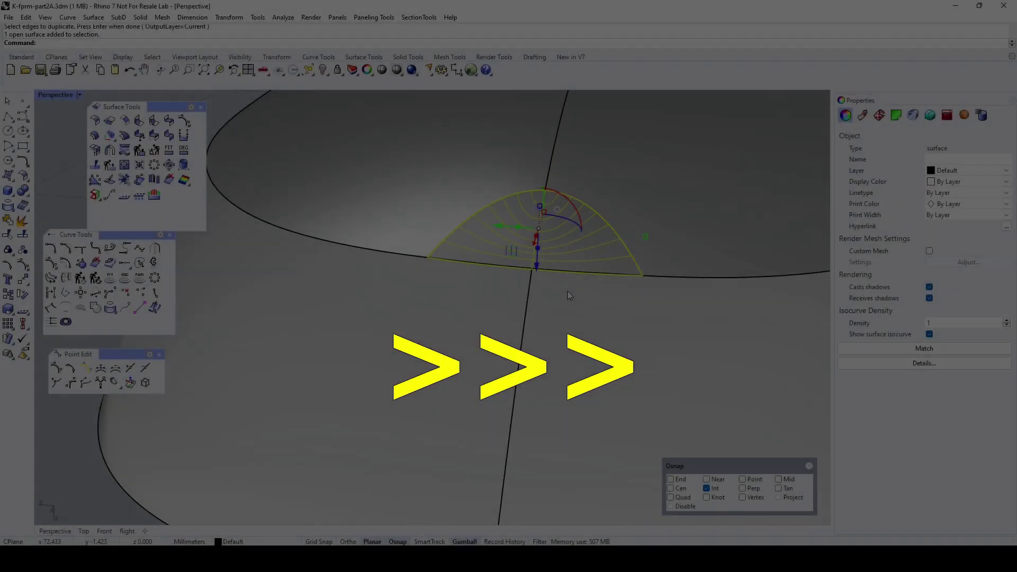
{"action": "right_click_drag", "start_coordinate": [567, 291], "coordinate": [579, 318]}
{"action": "right_click_drag", "start_coordinate": [566, 315], "coordinate": [498, 286]}
{"action": "scroll", "coordinate": [504, 271], "scroll_direction": "up", "scroll_amount": 5}
{"action": "scroll", "coordinate": [504, 271], "scroll_direction": "down", "scroll_amount": 3}
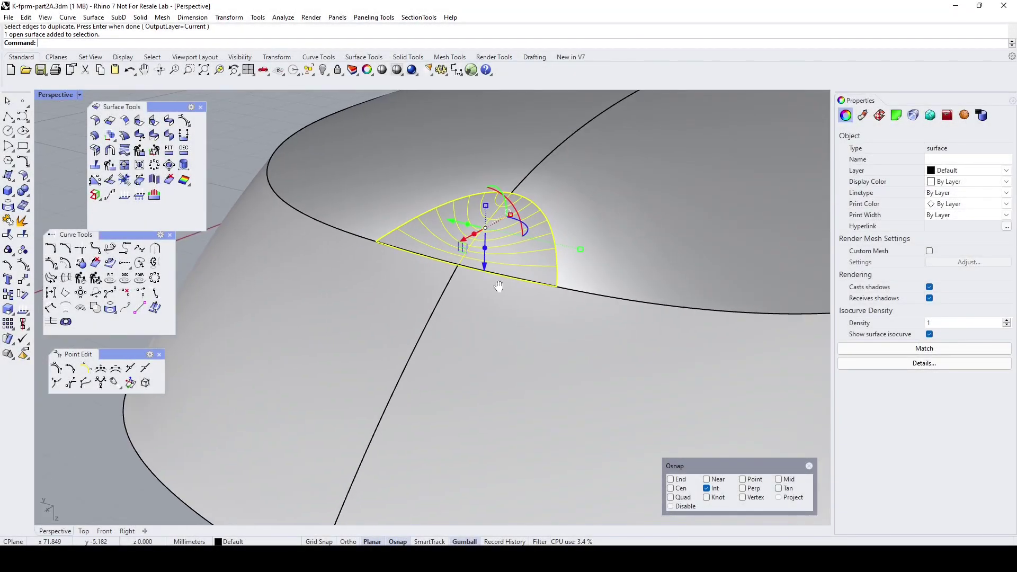
{"action": "left_click", "coordinate": [323, 71]}
{"action": "left_click", "coordinate": [431, 258]}
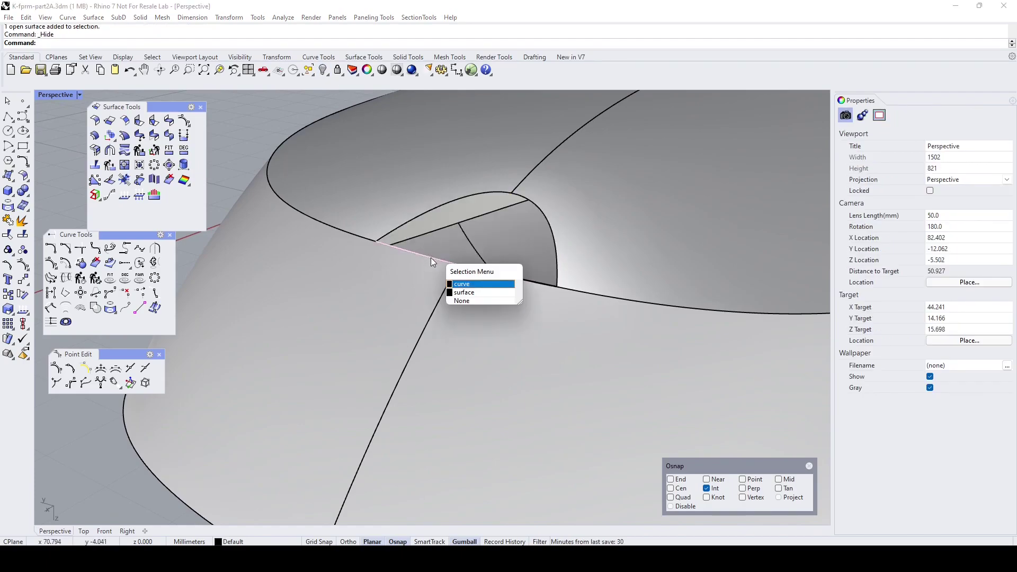
{"action": "left_click", "coordinate": [462, 282]}
{"action": "key", "text": "Delete"}
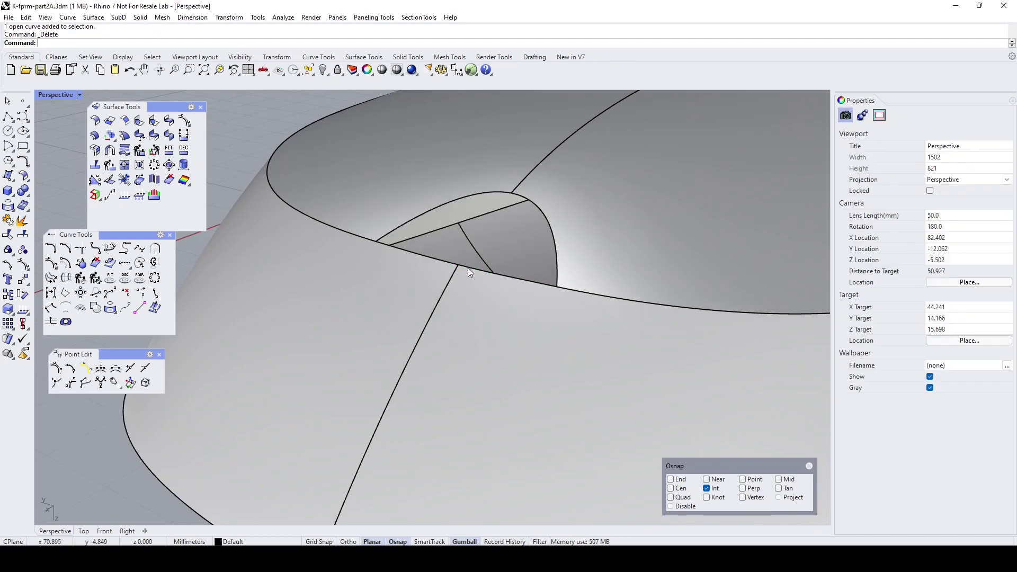
Duplicate the two side-surface edges along the notch's open side and join them into one curve.
{"action": "scroll", "coordinate": [468, 268], "scroll_direction": "down", "scroll_amount": 2}
{"action": "left_click", "coordinate": [9, 210]}
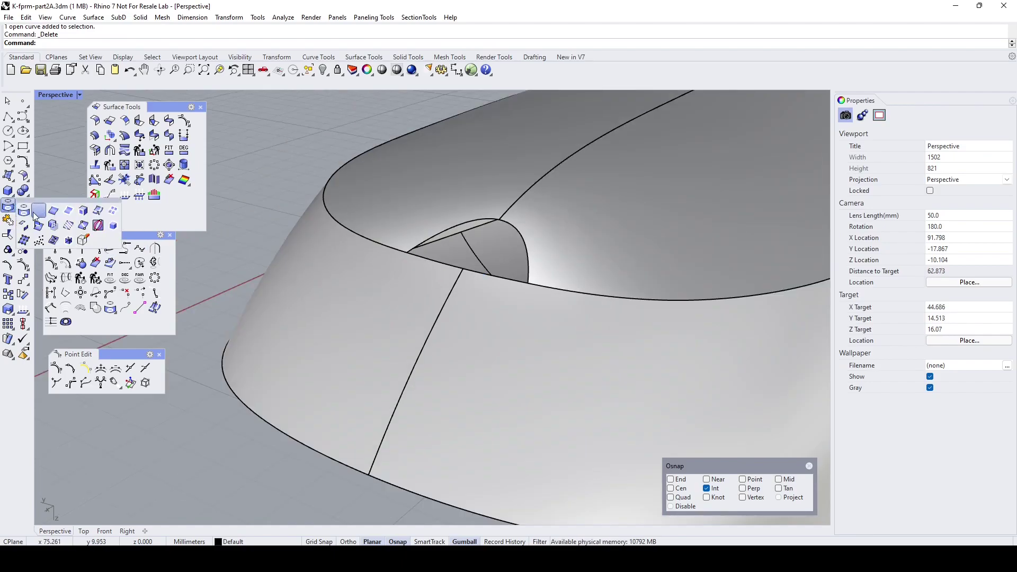
{"action": "left_click", "coordinate": [54, 210]}
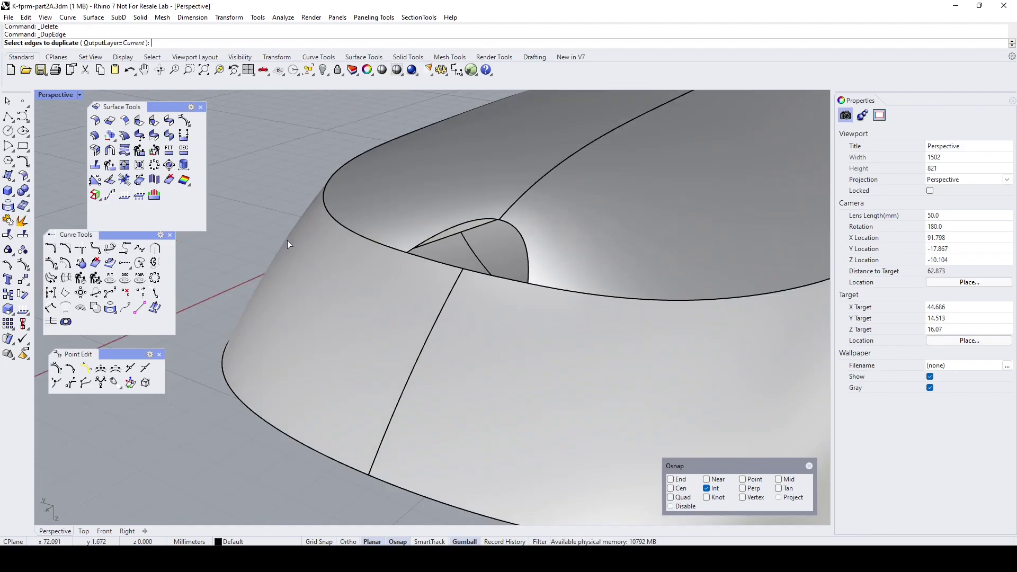
{"action": "left_click", "coordinate": [477, 275]}
{"action": "key", "text": "Return"}
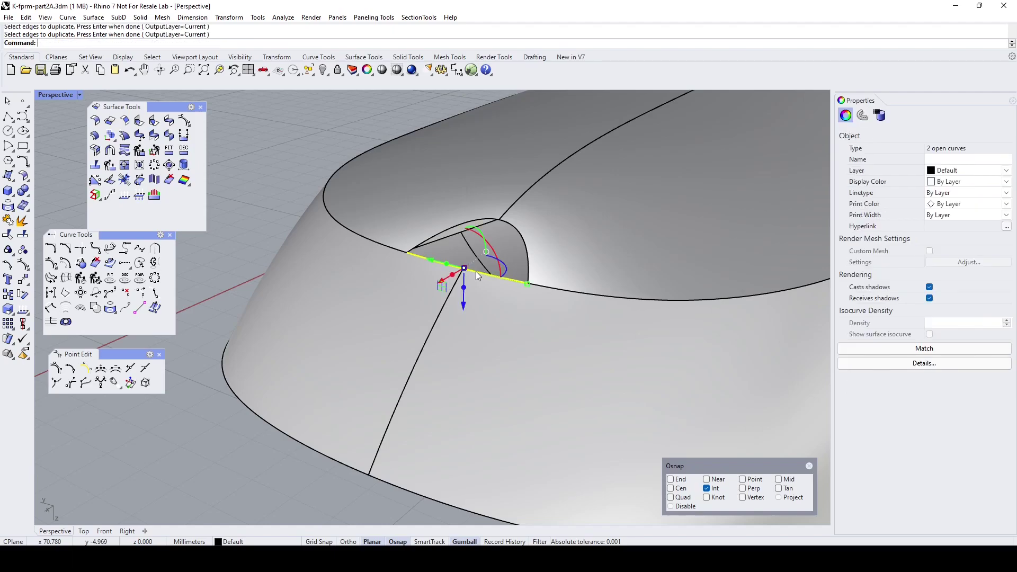
{"action": "key", "text": "Escape"}
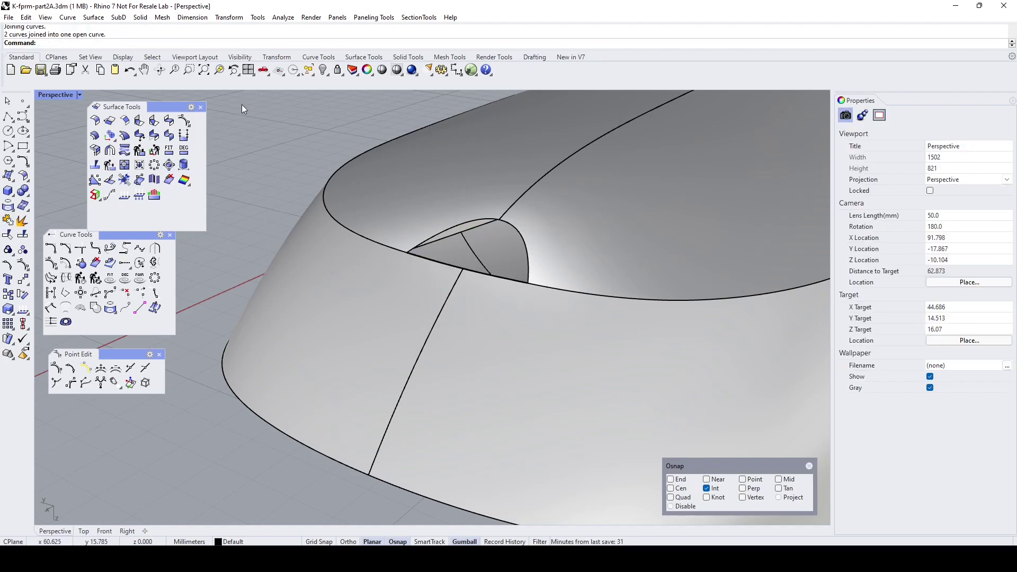
Show the hidden objects and match the blend surface's open edge to the joined curve with Position continuity, preserving Tangency at the other end.
{"action": "right_click", "coordinate": [323, 71]}
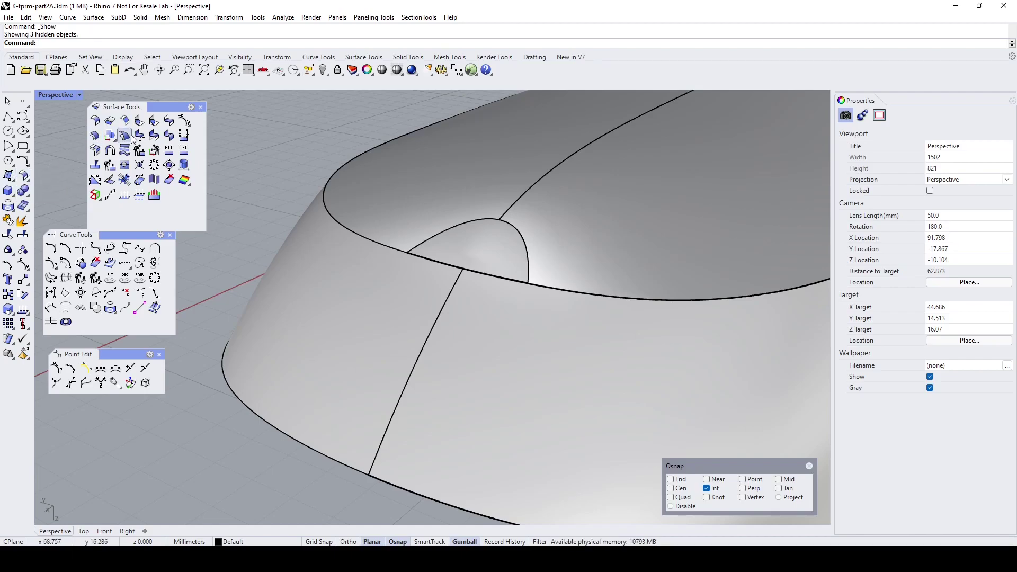
{"action": "left_click", "coordinate": [154, 136]}
{"action": "scroll", "coordinate": [498, 286], "scroll_direction": "up", "scroll_amount": 2}
{"action": "left_click", "coordinate": [494, 274]}
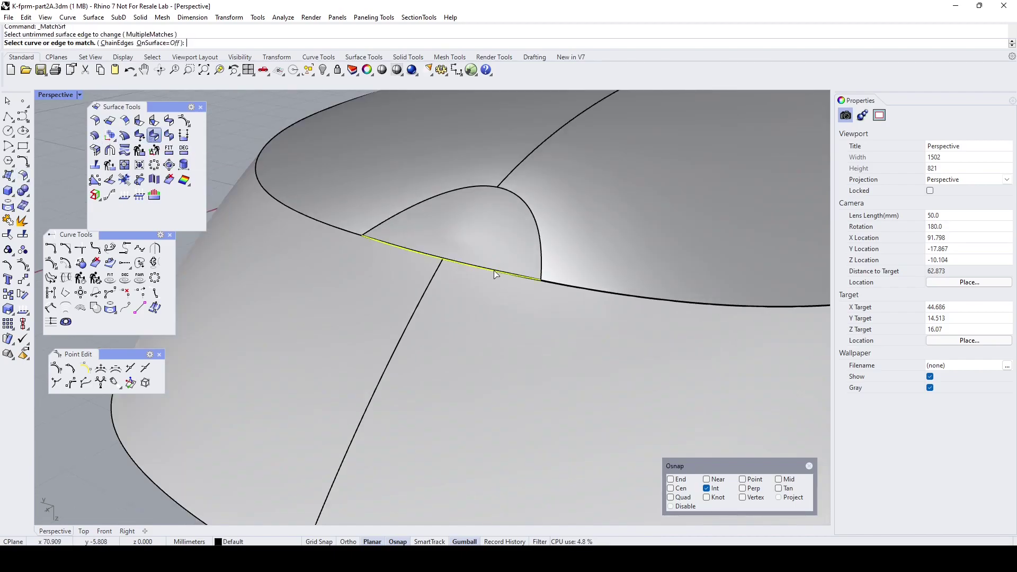
{"action": "left_click", "coordinate": [494, 274]}
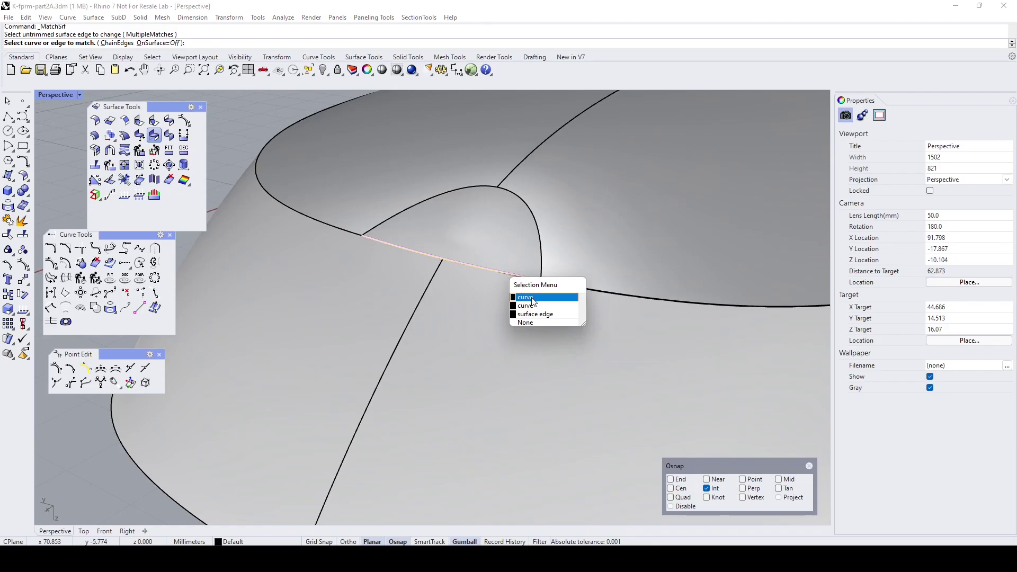
{"action": "left_click", "coordinate": [532, 298]}
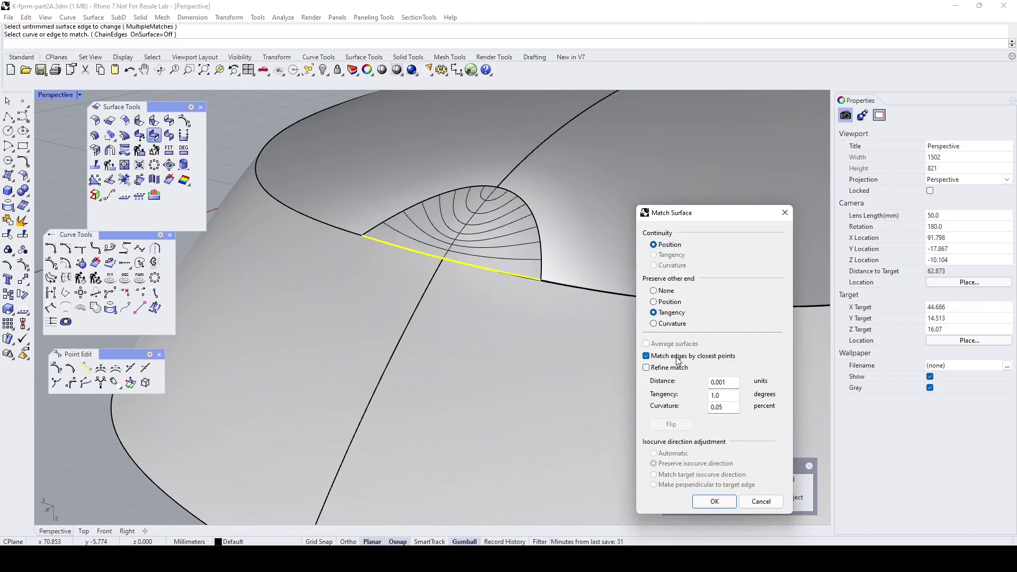
{"action": "left_click", "coordinate": [714, 501]}
Delete the redundant surface overlapping the body, along with all remaining curves.
{"action": "scroll", "coordinate": [541, 339], "scroll_direction": "down", "scroll_amount": 4}
{"action": "scroll", "coordinate": [533, 309], "scroll_direction": "up", "scroll_amount": 3}
{"action": "scroll", "coordinate": [534, 309], "scroll_direction": "down", "scroll_amount": 3}
{"action": "right_click_drag", "start_coordinate": [529, 268], "coordinate": [497, 306]}
{"action": "left_click", "coordinate": [497, 306]}
{"action": "key", "text": "Delete"}
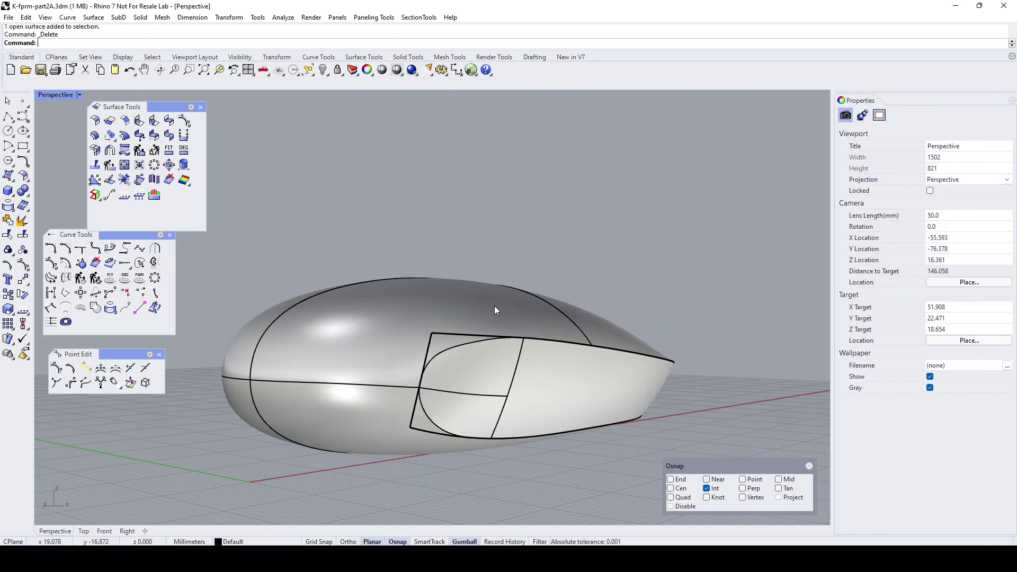
{"action": "left_click", "coordinate": [313, 76]}
{"action": "left_click", "coordinate": [311, 137]}
{"action": "key", "text": "Delete"}
Inspect the surface flow of the whole mirrored body with an environment map analysis using the polished_silver image.
{"action": "scroll", "coordinate": [444, 189], "scroll_direction": "down", "scroll_amount": 4}
{"action": "right_click_drag", "start_coordinate": [443, 190], "coordinate": [249, 192]}
{"action": "left_click_drag", "start_coordinate": [250, 193], "coordinate": [608, 389]}
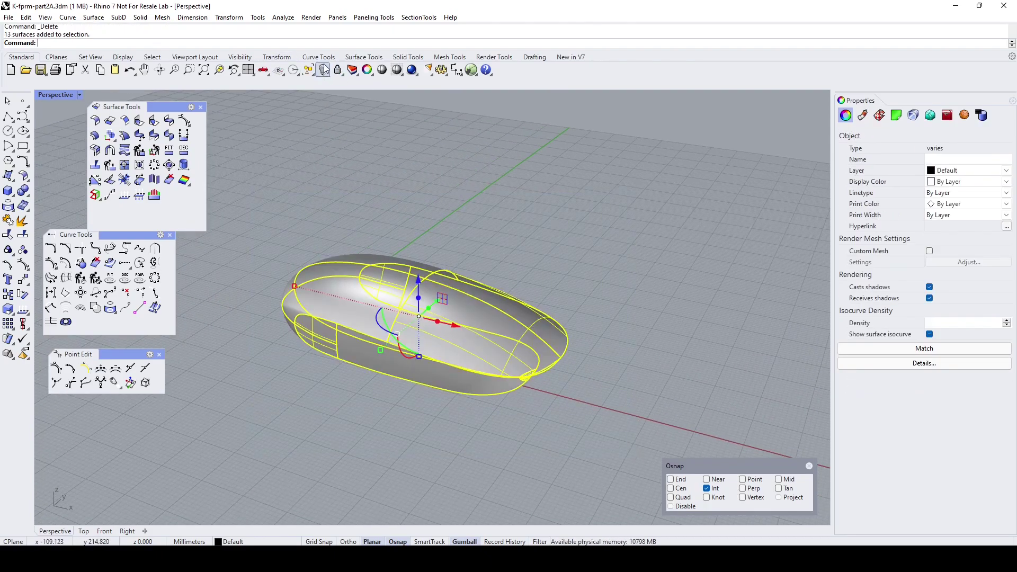
{"action": "left_click", "coordinate": [284, 18]}
{"action": "mouse_move", "coordinate": [296, 54]}
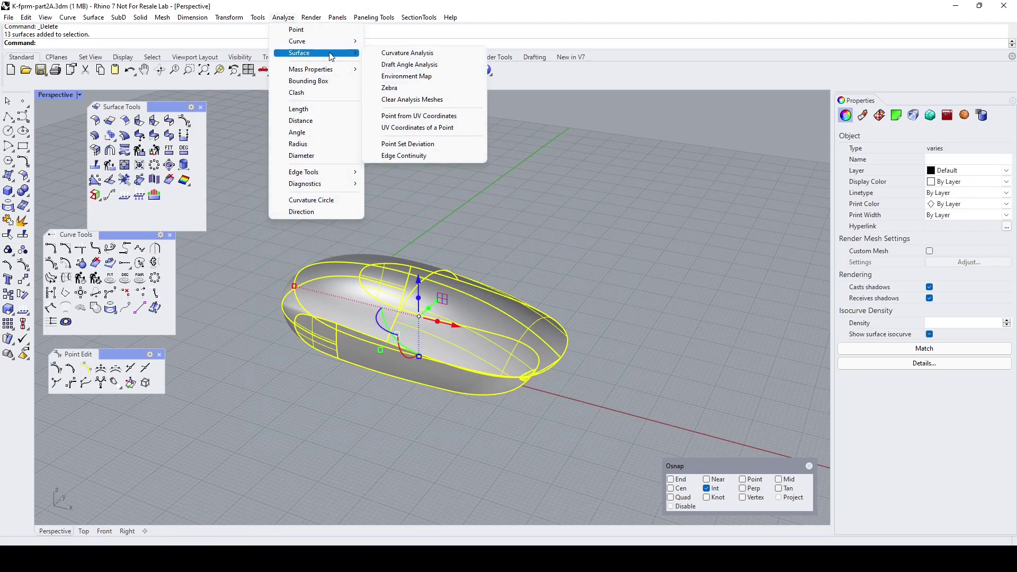
{"action": "left_click", "coordinate": [392, 77]}
{"action": "right_click_drag", "start_coordinate": [453, 222], "coordinate": [376, 275]}
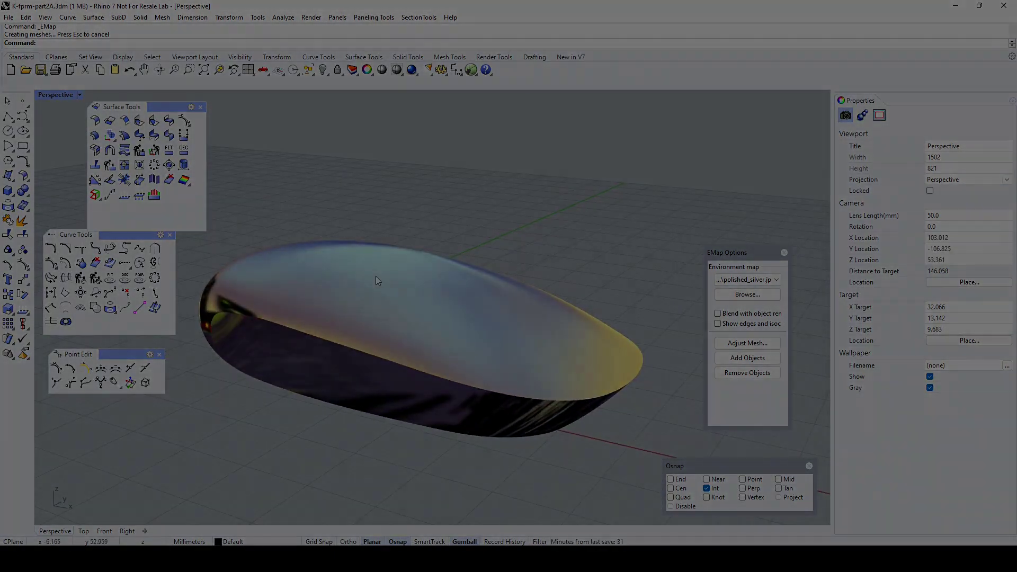